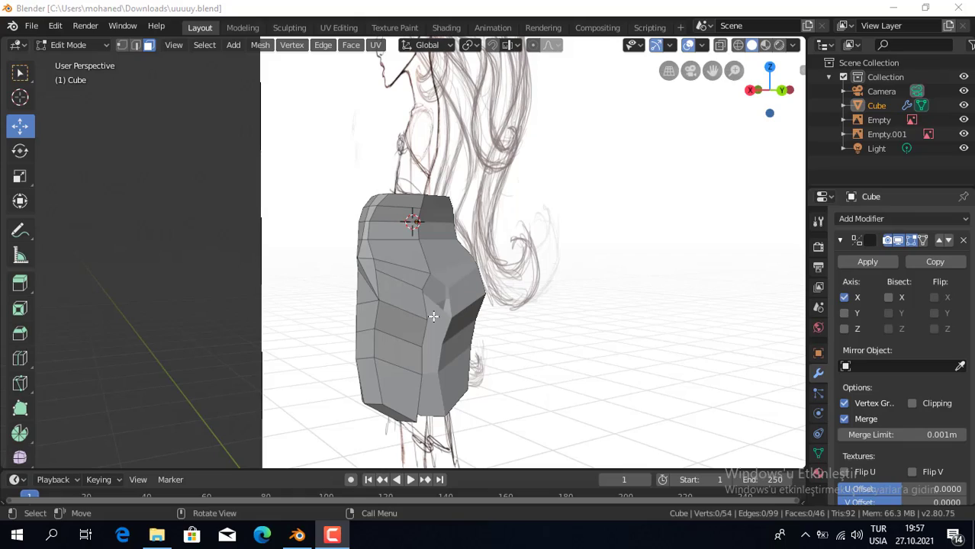
# Select the two bottom faces of the leg and switch to front view
pyautogui.moveTo(450, 315)
pyautogui.mouseDown(button='middle')
pyautogui.moveTo(670, 272)
pyautogui.moveTo(684, 191)
pyautogui.mouseUp(button='middle')
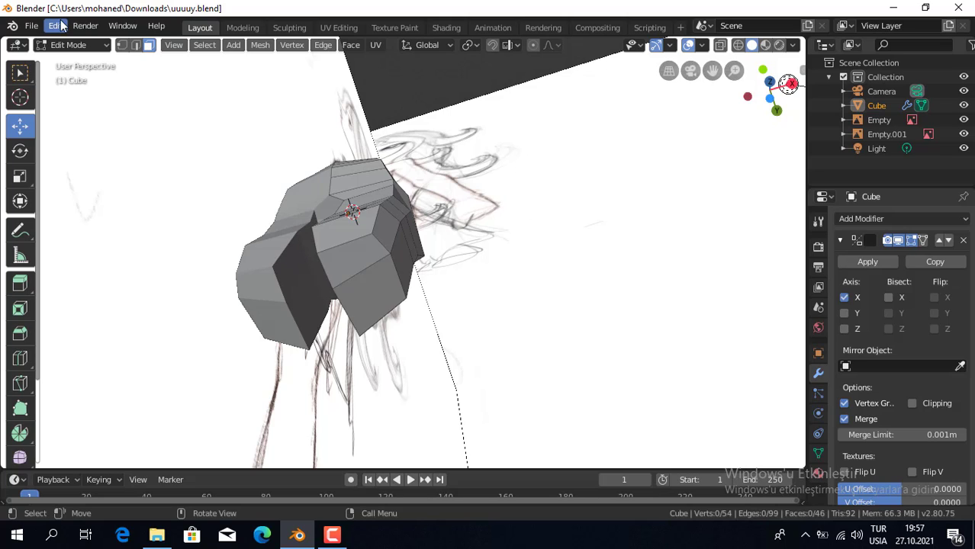
pyautogui.press('shift')
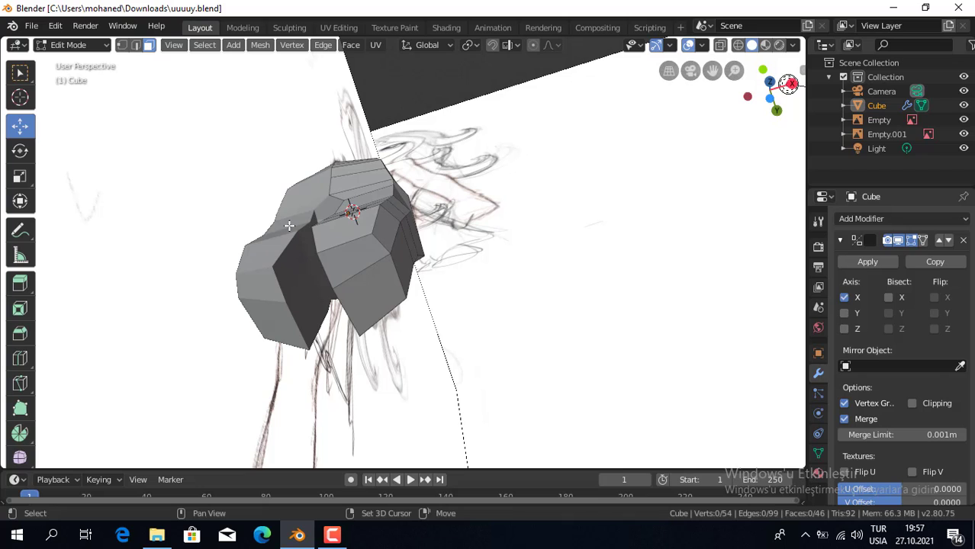
pyautogui.keyDown('shift'); pyautogui.click(353, 255); pyautogui.keyUp('shift')
pyautogui.keyDown('shift'); pyautogui.click(358, 310); pyautogui.keyUp('shift')
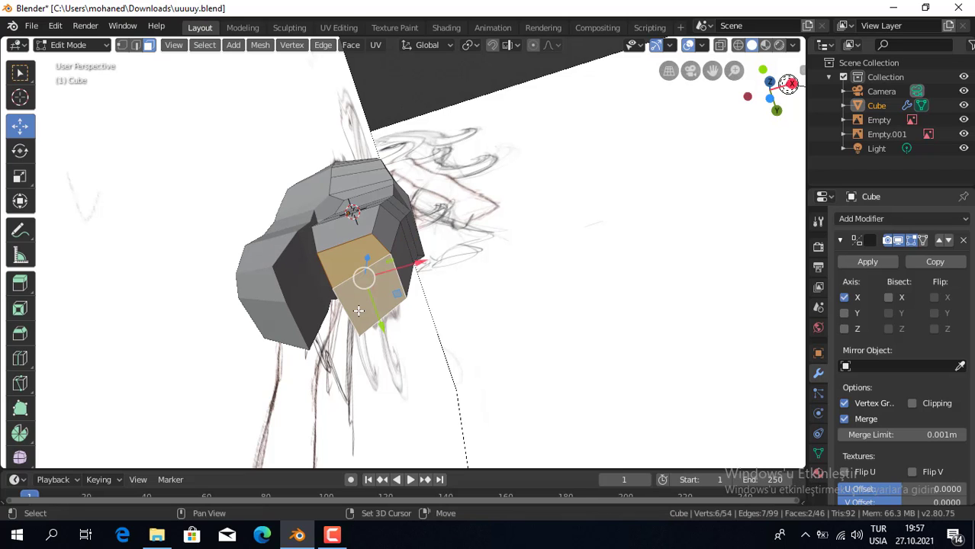
pyautogui.press('KP_1')
# Extrude the bottom leg faces down one section and pull its bottom inward along X
pyautogui.scroll(-2, 362, 320)
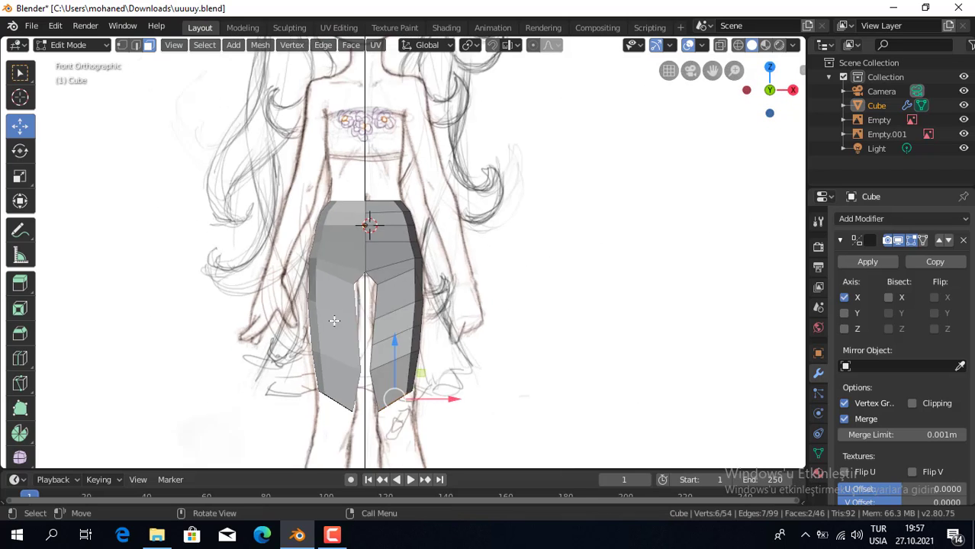
pyautogui.scroll(-2, 366, 331)
pyautogui.scroll(-1, 374, 347)
pyautogui.scroll(1, 376, 353)
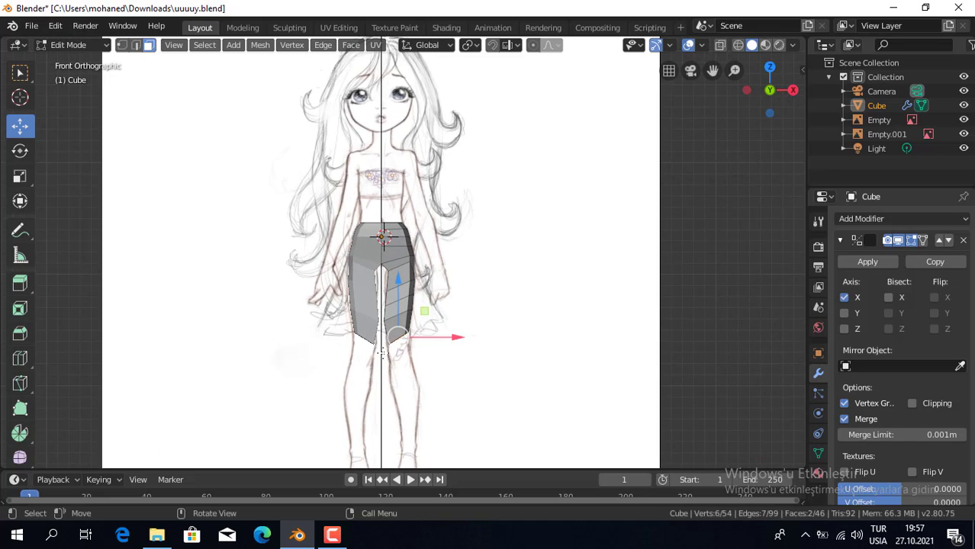
pyautogui.press('e')
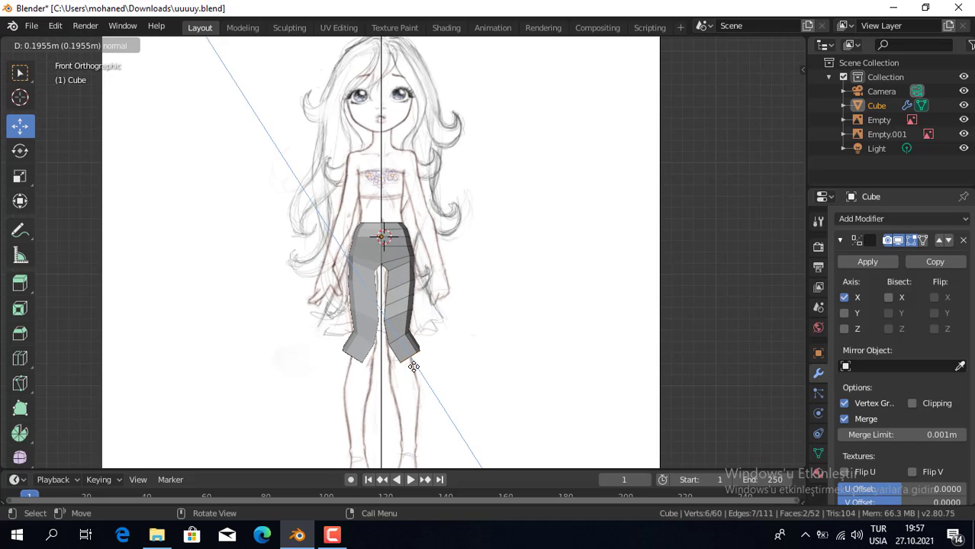
pyautogui.click(412, 367)
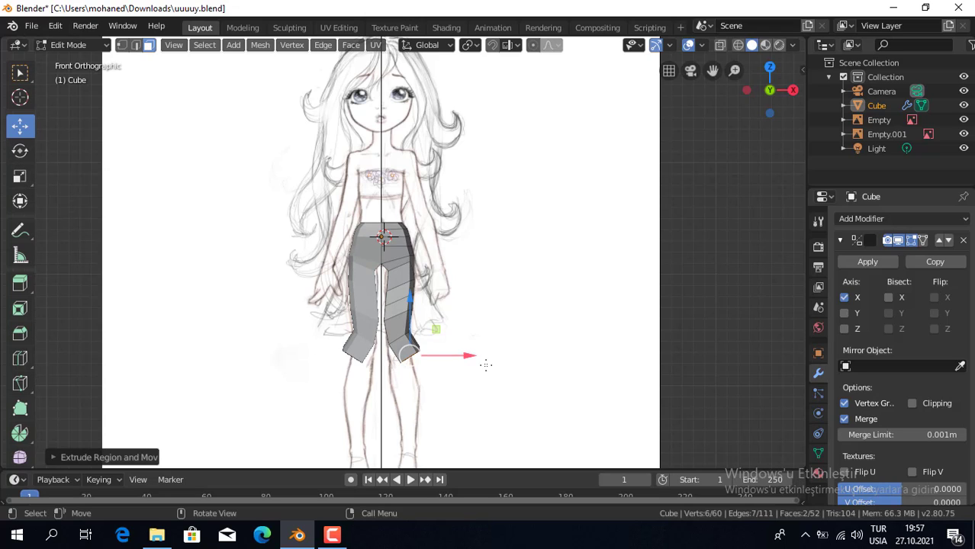
pyautogui.press('g')
pyautogui.press('x')
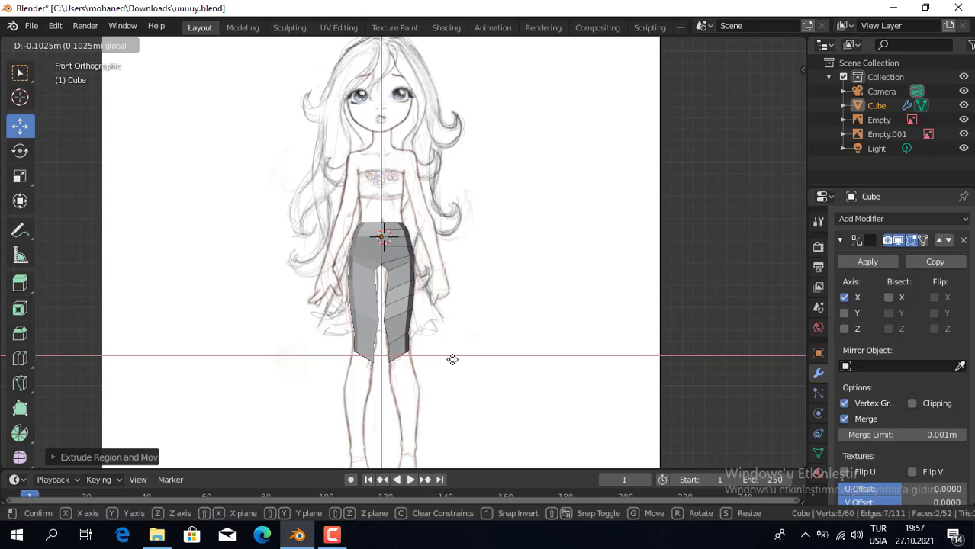
pyautogui.click(453, 359)
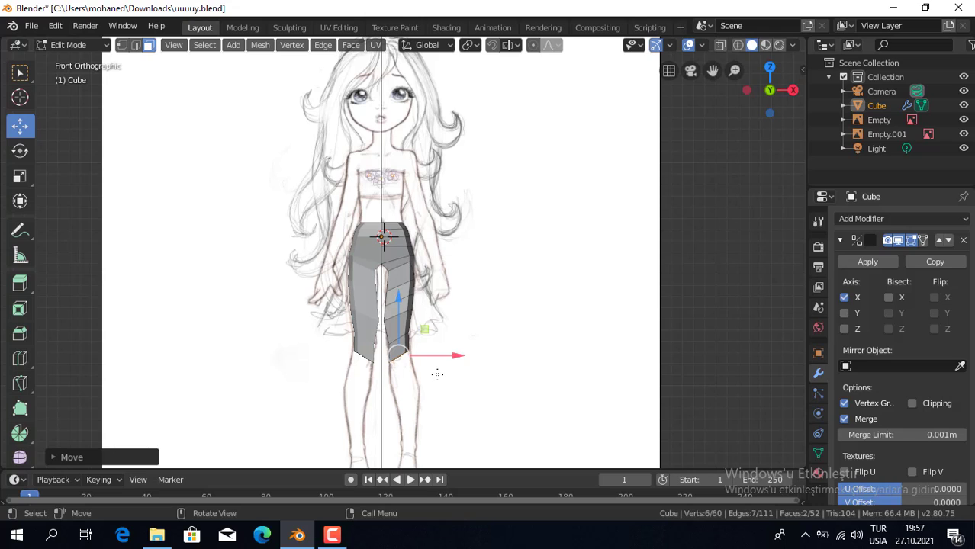
# Extrude a second leg section, align it to the front sketch, and turn on wireframe shading
pyautogui.press('e')
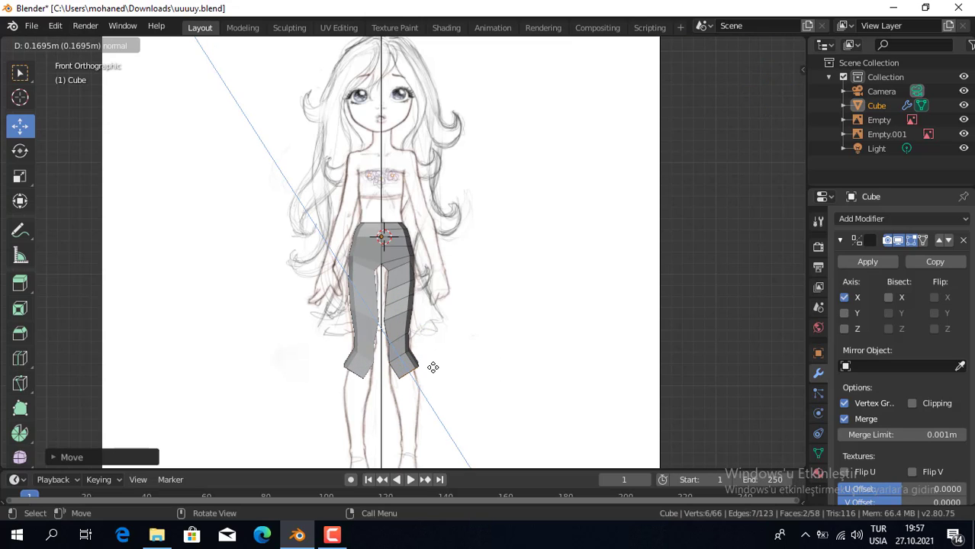
pyautogui.click(432, 369)
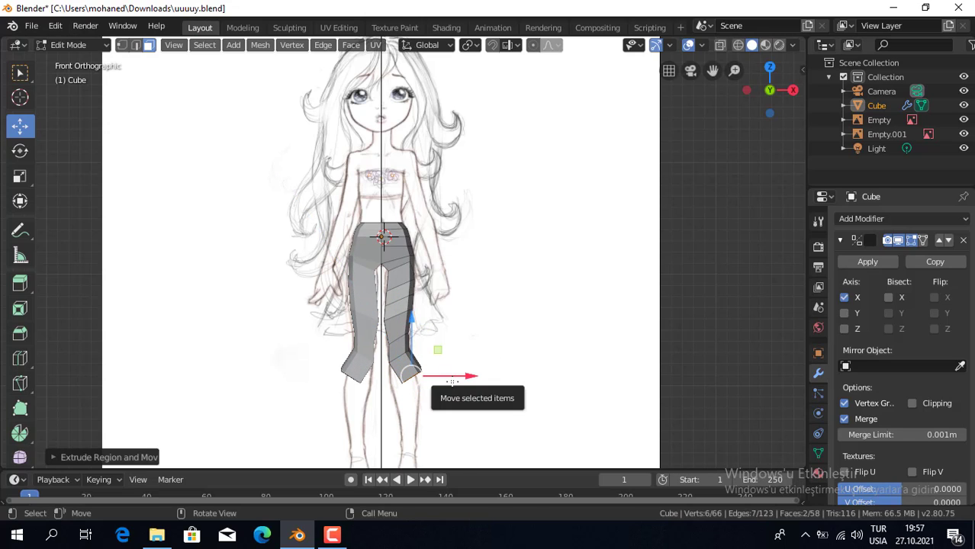
pyautogui.moveTo(439, 375); pyautogui.dragTo(446, 382)
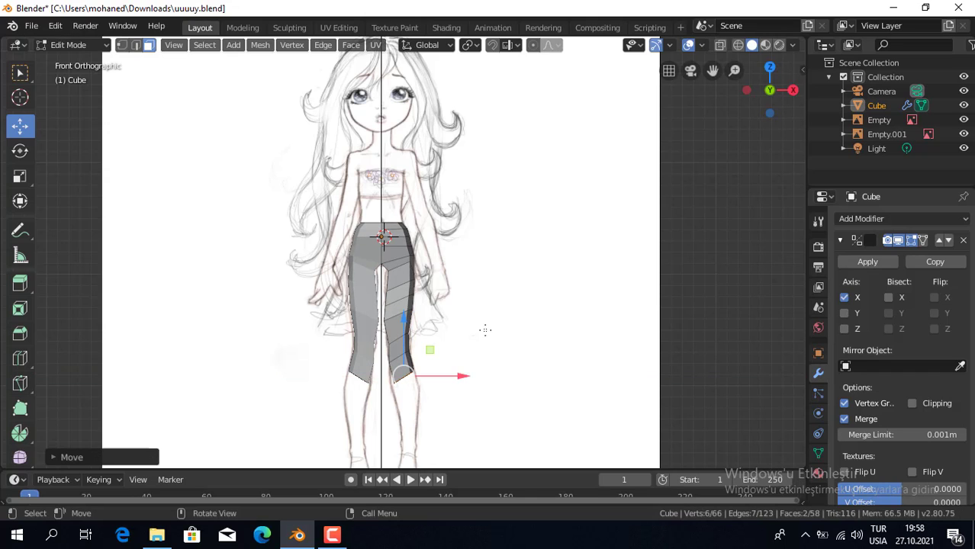
pyautogui.click(736, 45)
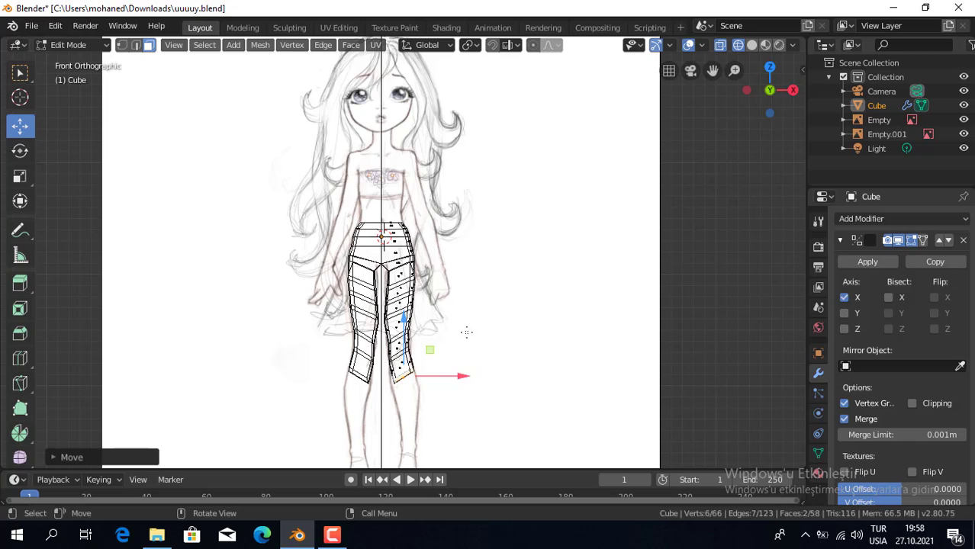
# In side view, select two lower-leg vertices and move them along Y to fit the side drawing
pyautogui.press('KP_3')
pyautogui.scroll(3, 426, 375)
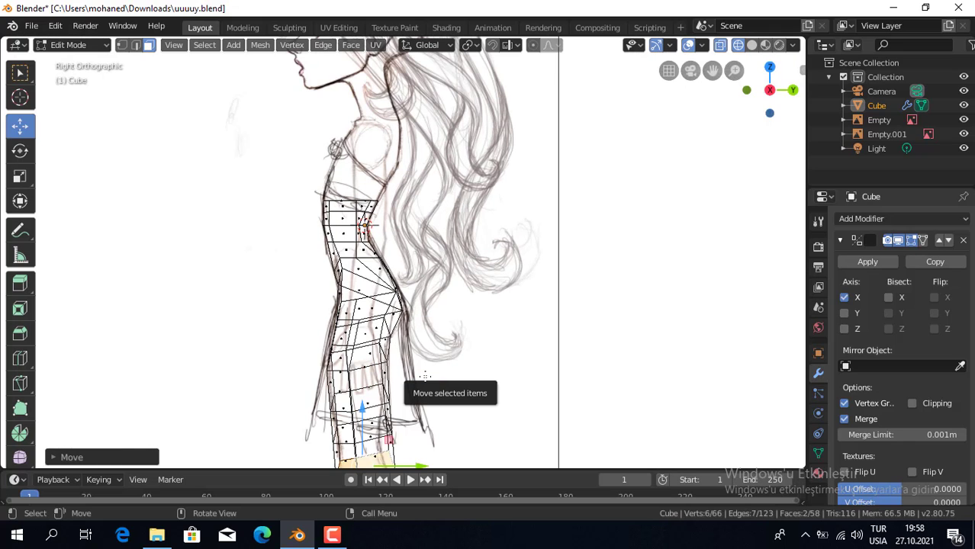
pyautogui.scroll(-2, 312, 398)
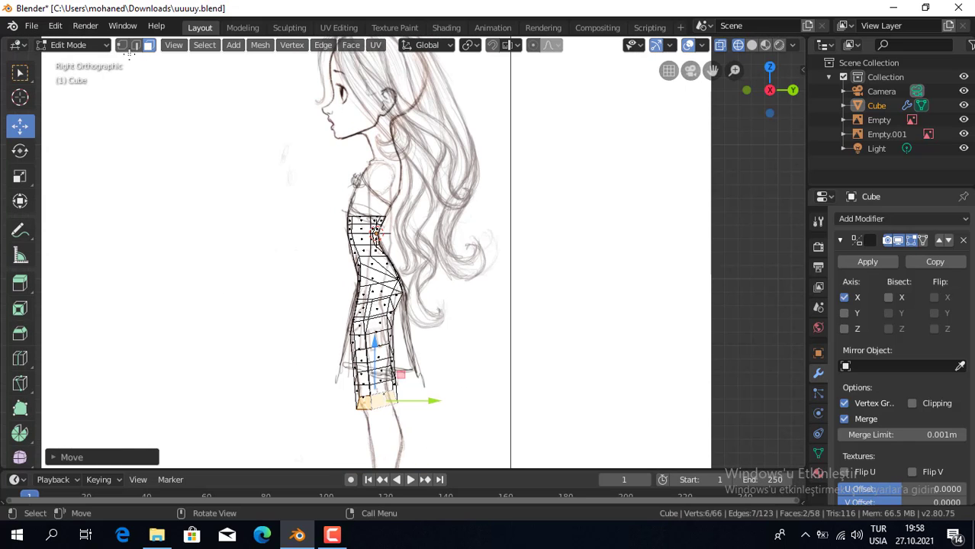
pyautogui.click(122, 45)
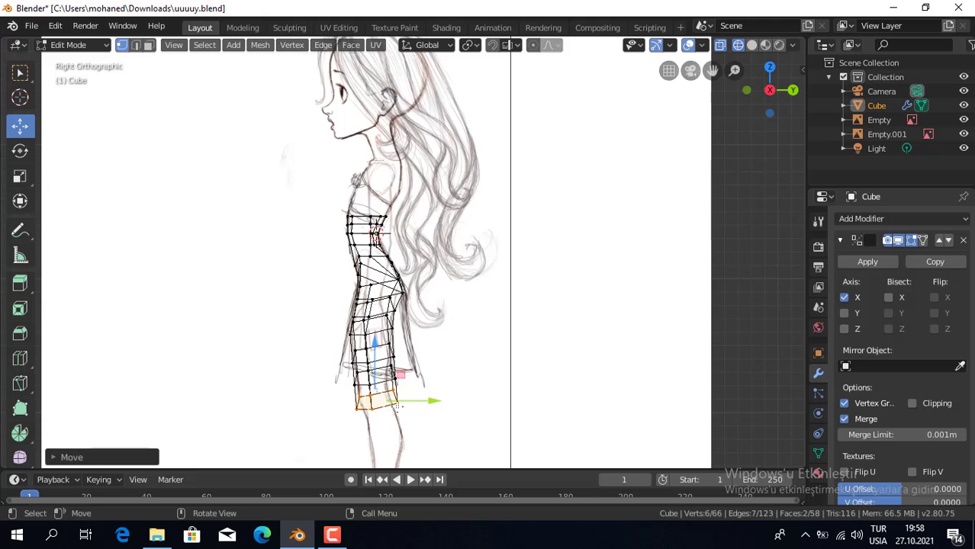
pyautogui.press('w')
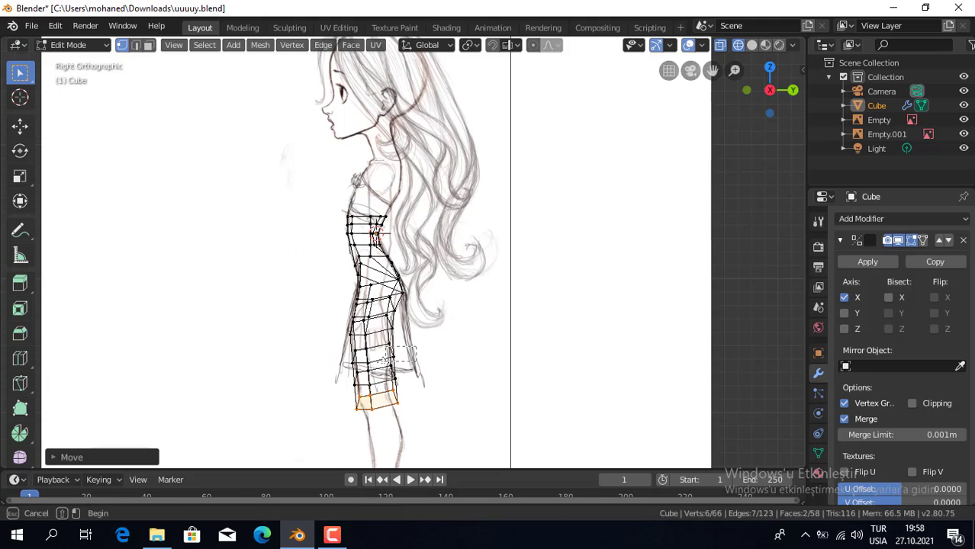
pyautogui.click(376, 358)
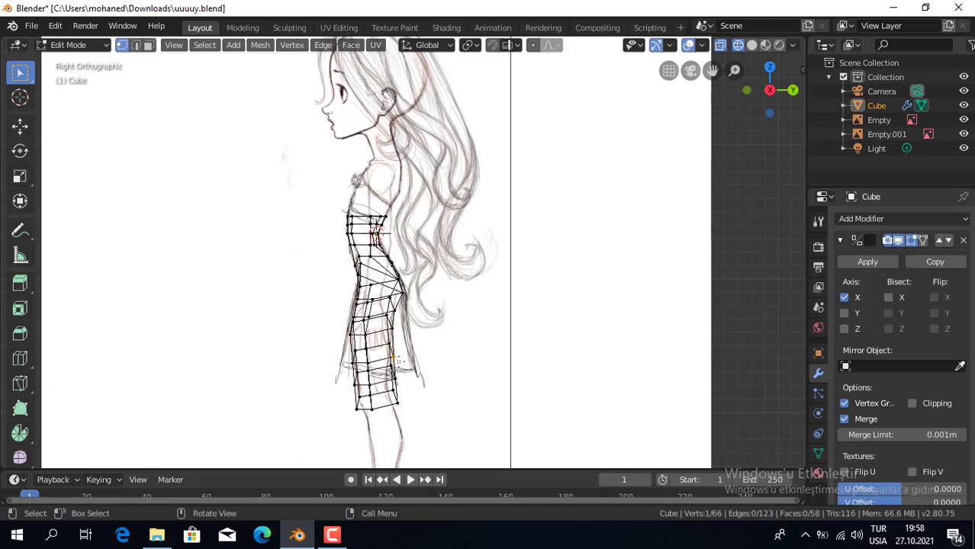
pyautogui.keyDown('shift'); pyautogui.click(387, 345); pyautogui.keyUp('shift')
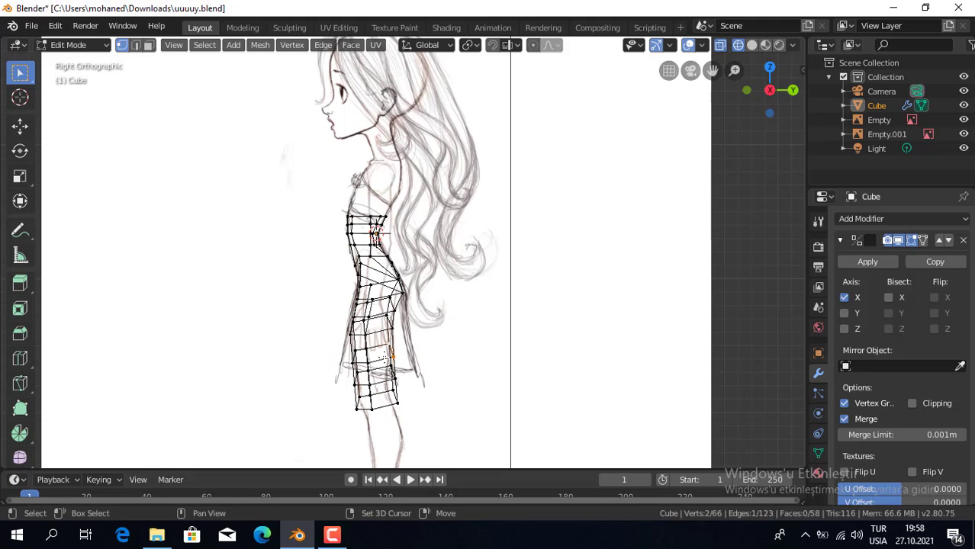
pyautogui.click(17, 129)
pyautogui.moveTo(440, 350); pyautogui.dragTo(439, 351)
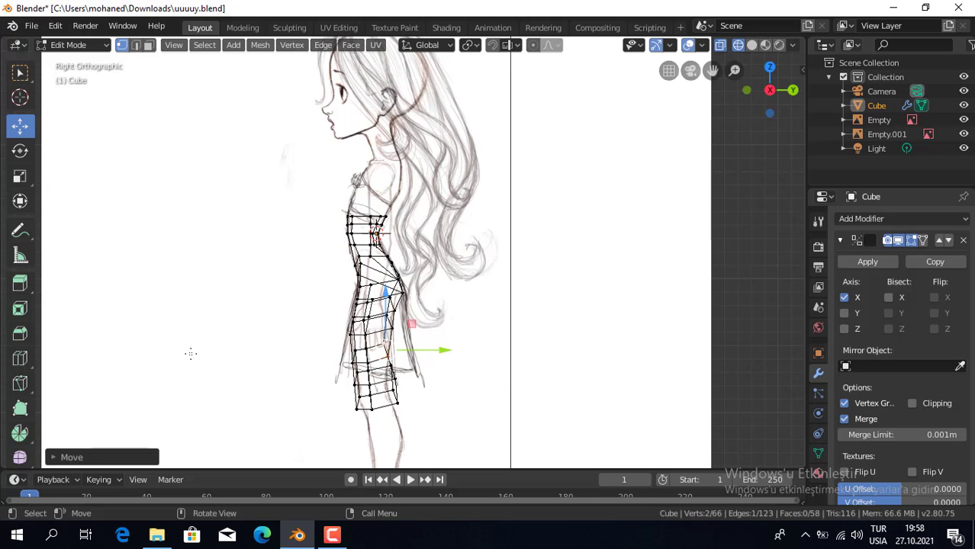
pyautogui.moveTo(191, 353); pyautogui.dragTo(119, 391, button='middle')
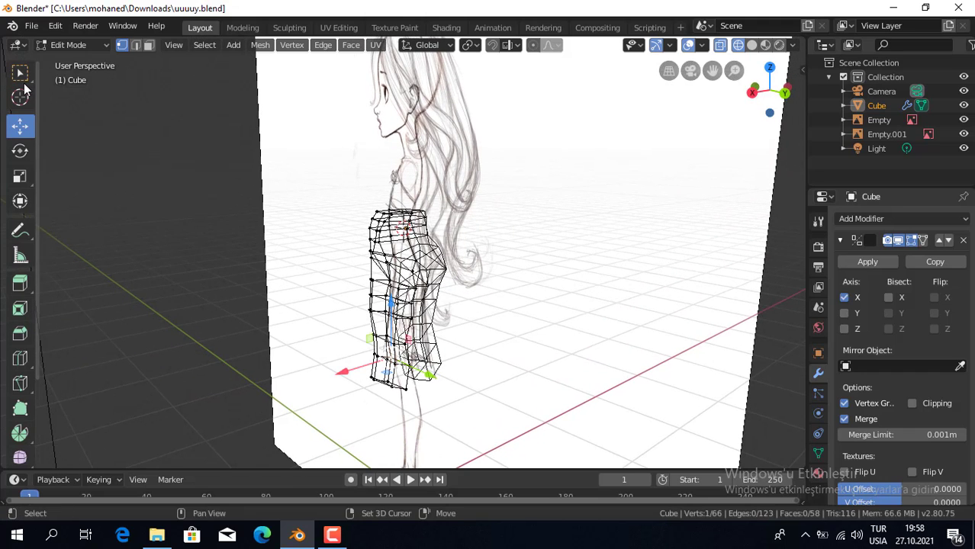
# Select another group of lower-leg vertices and shift them to follow the side outline
pyautogui.click(474, 380)
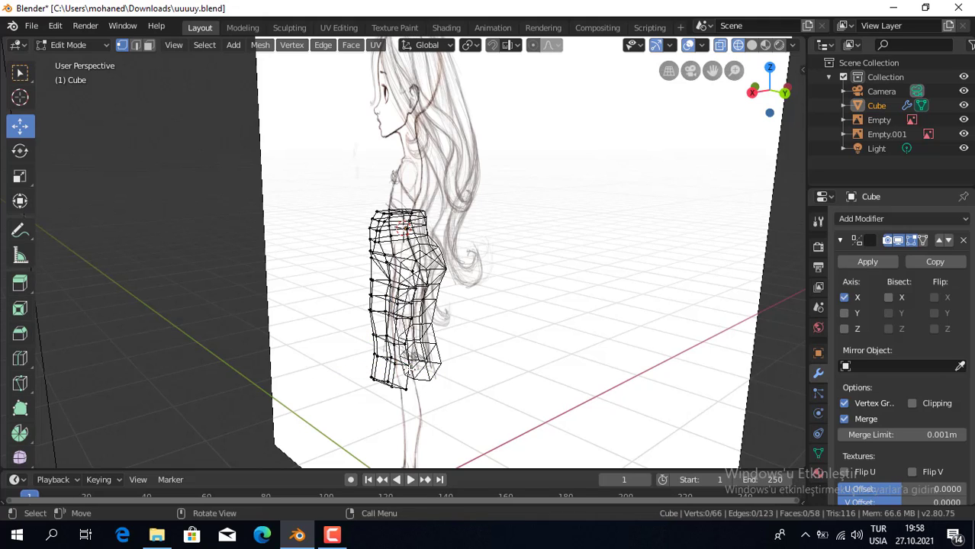
pyautogui.click(406, 364)
pyautogui.keyDown('shift'); pyautogui.click(396, 373); pyautogui.keyUp('shift')
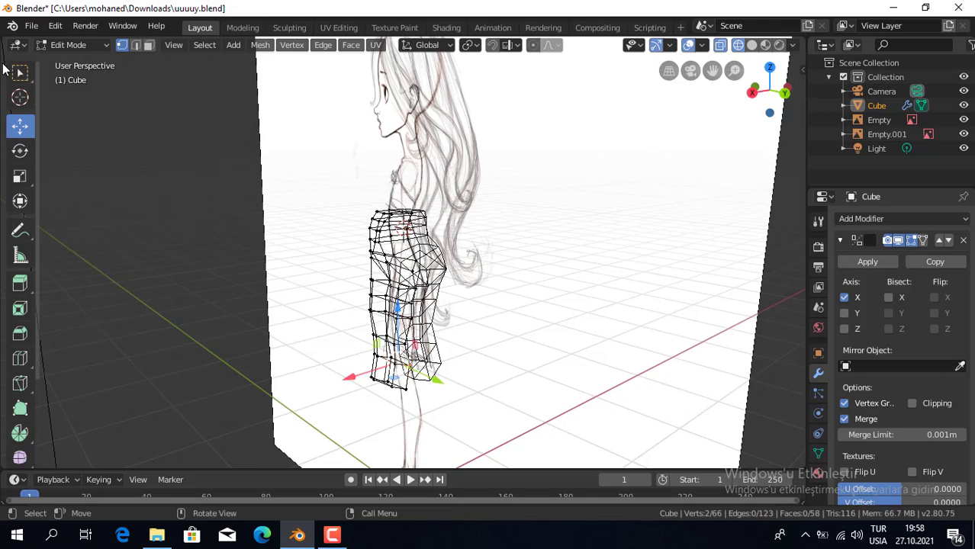
pyautogui.click(20, 72)
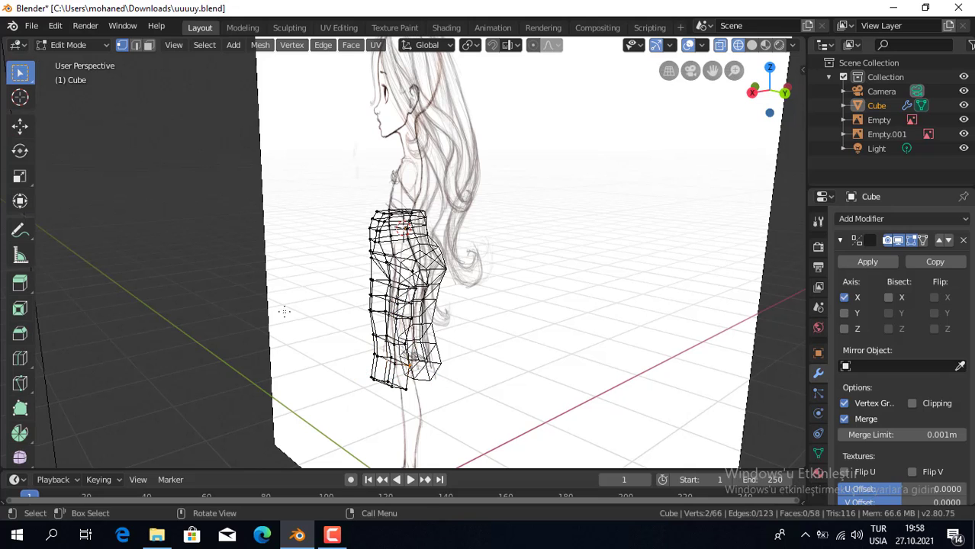
pyautogui.keyDown('shift'); pyautogui.click(388, 359); pyautogui.keyUp('shift')
pyautogui.press('KP_3')
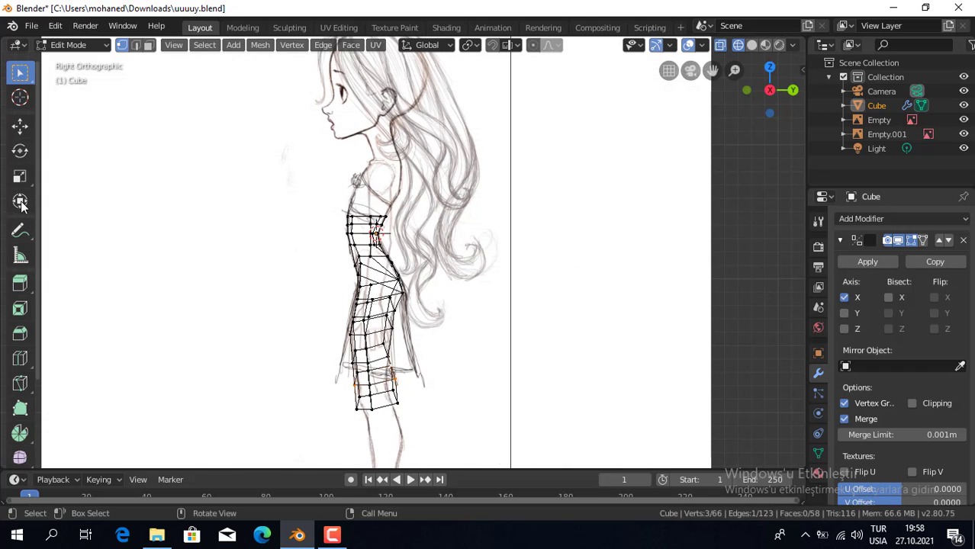
pyautogui.click(19, 126)
pyautogui.moveTo(409, 379); pyautogui.dragTo(399, 382)
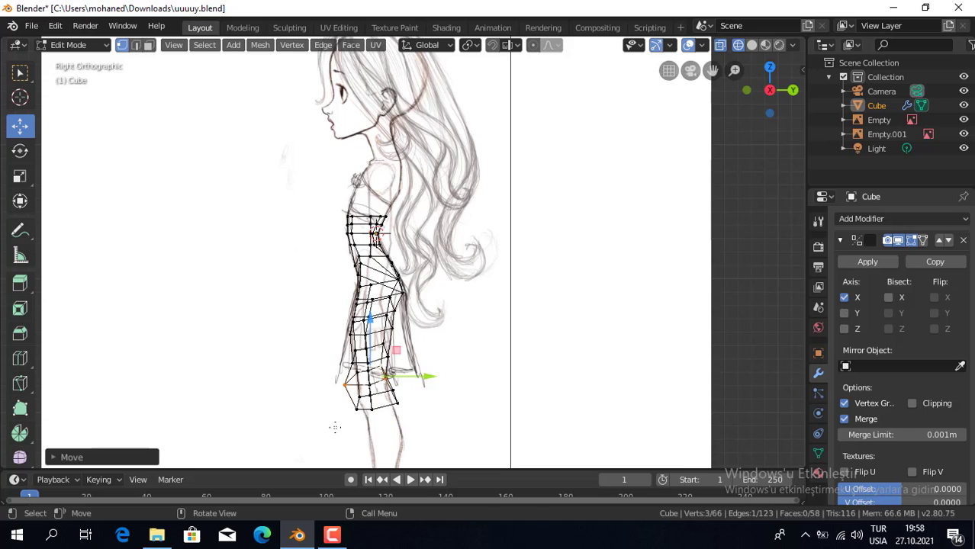
pyautogui.press('g')
pyautogui.press('Return')
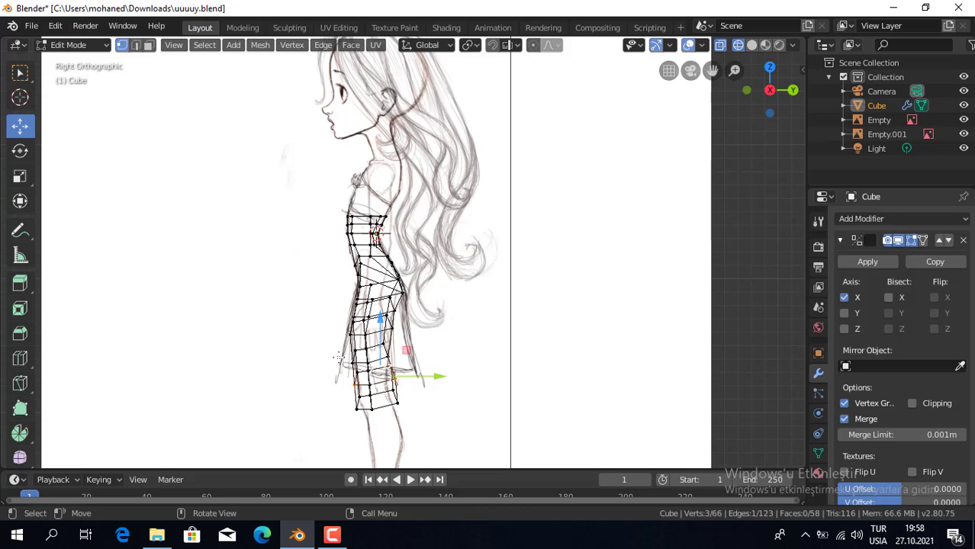
pyautogui.click(318, 395)
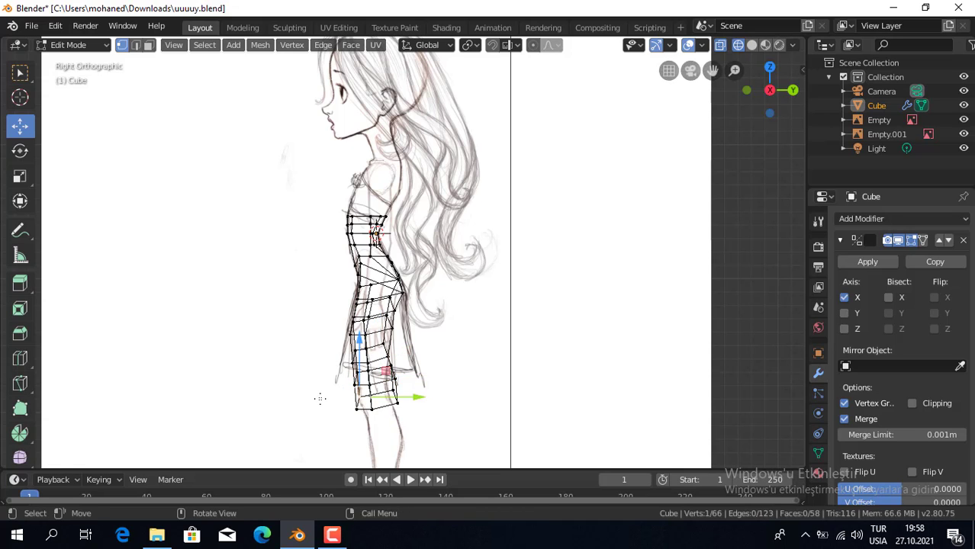
pyautogui.moveTo(319, 397); pyautogui.dragTo(345, 411, button='middle')
pyautogui.click(501, 413)
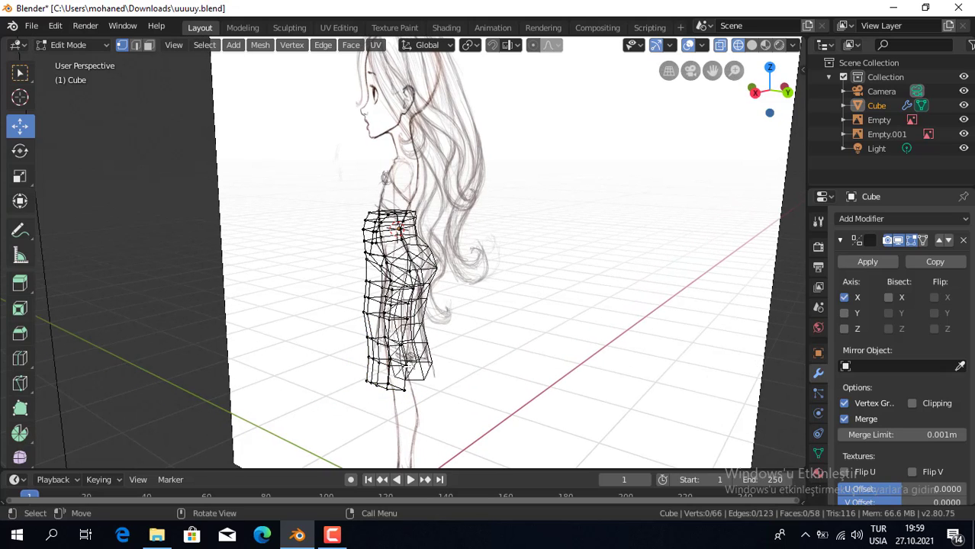
# Select a lower-body vertex and shift it along Y in the right side view
pyautogui.click(408, 368)
pyautogui.press('w')
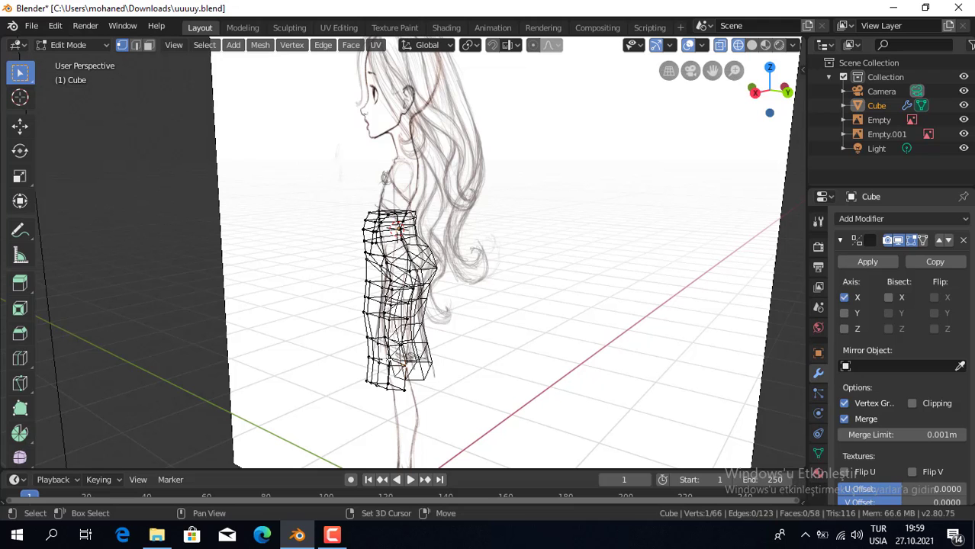
pyautogui.moveTo(391, 392); pyautogui.dragTo(472, 404, button='middle')
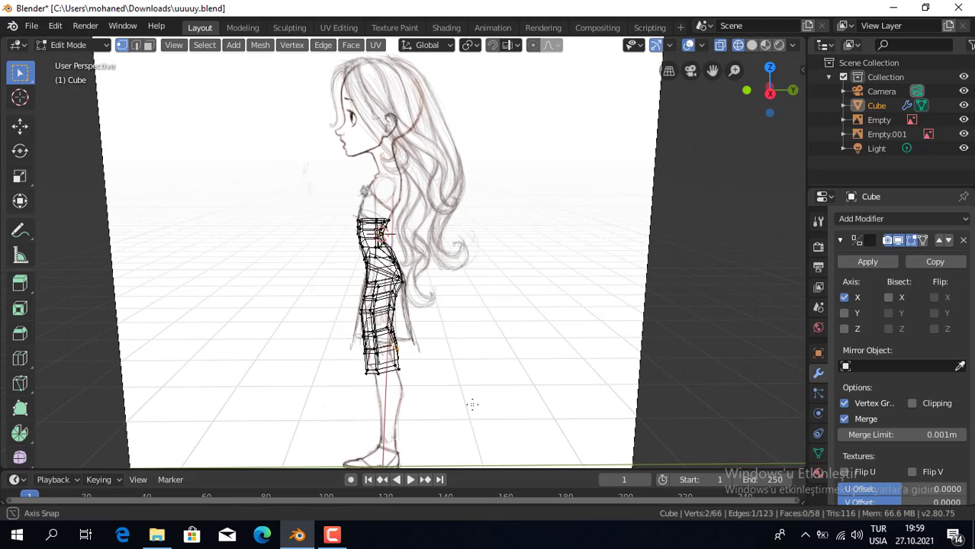
pyautogui.press('KP_3')
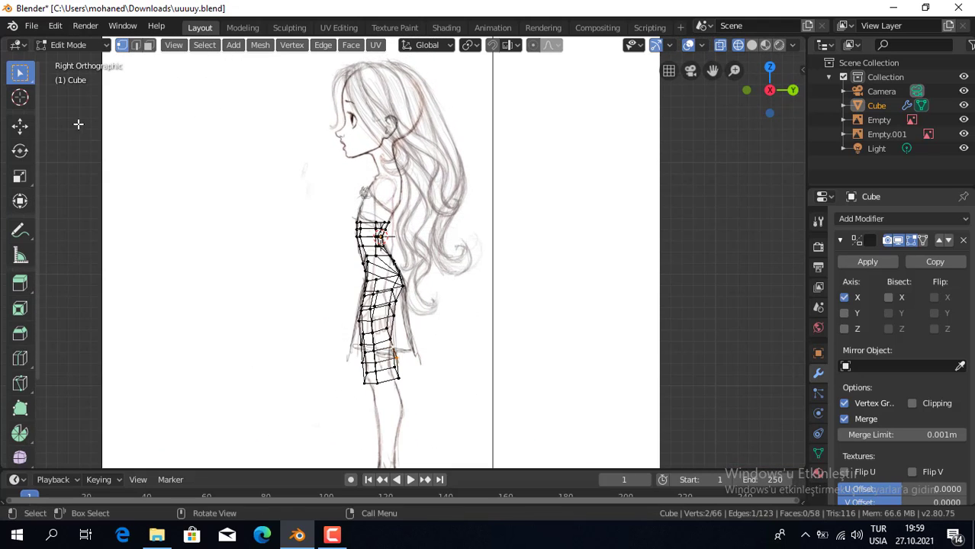
pyautogui.click(22, 127)
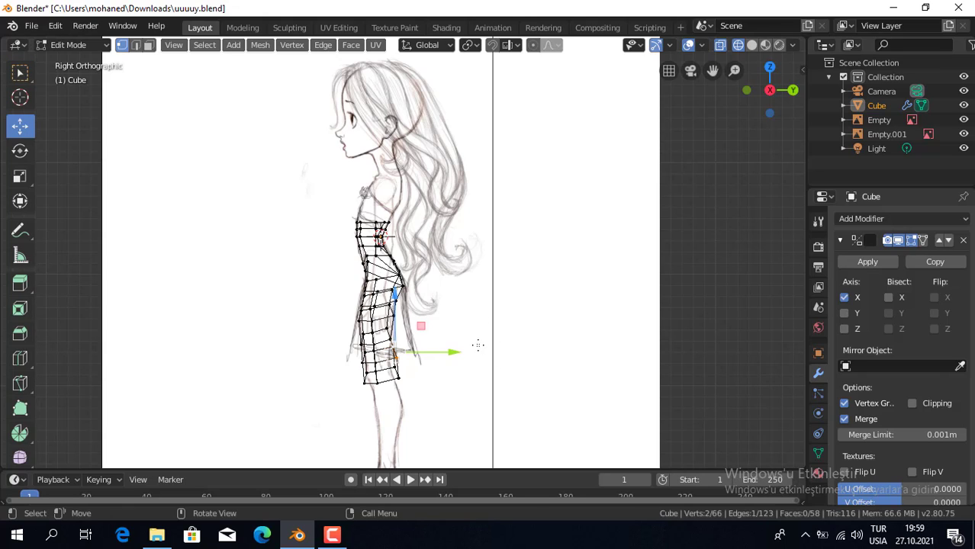
pyautogui.moveTo(454, 352); pyautogui.dragTo(440, 346)
pyautogui.click(19, 72)
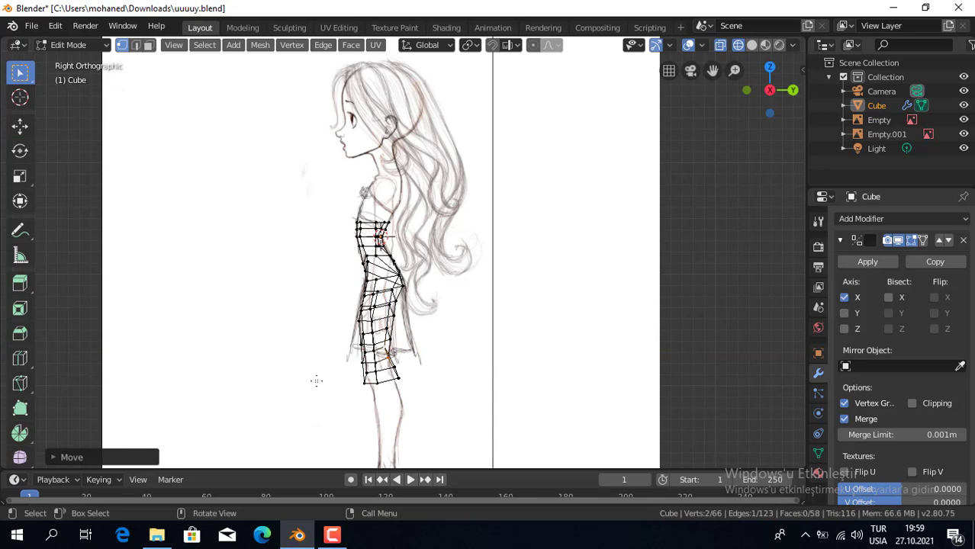
# Move two lower-edge vertices along Y to meet the side outline
pyautogui.moveTo(410, 371); pyautogui.dragTo(323, 393, button='middle')
pyautogui.click(391, 402)
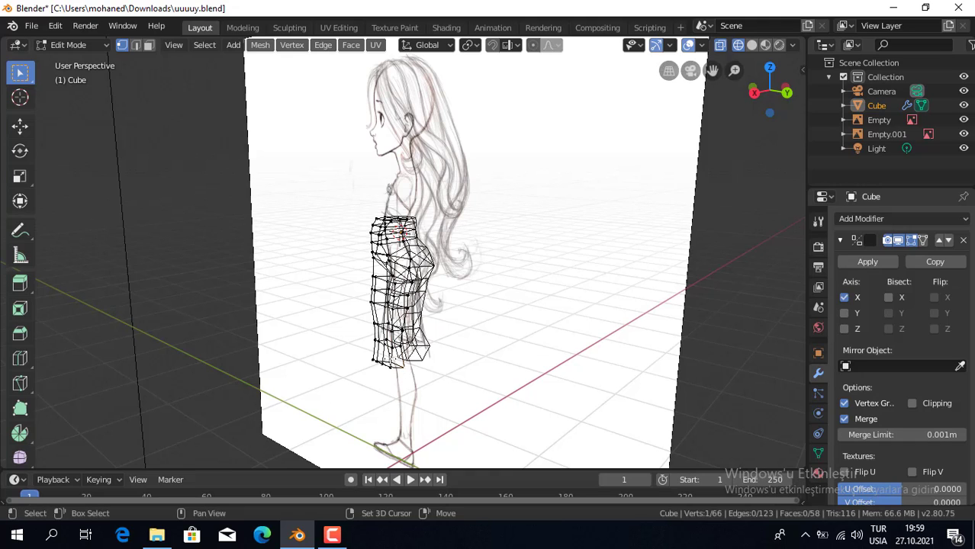
pyautogui.keyDown('shift'); pyautogui.click(395, 364); pyautogui.keyUp('shift')
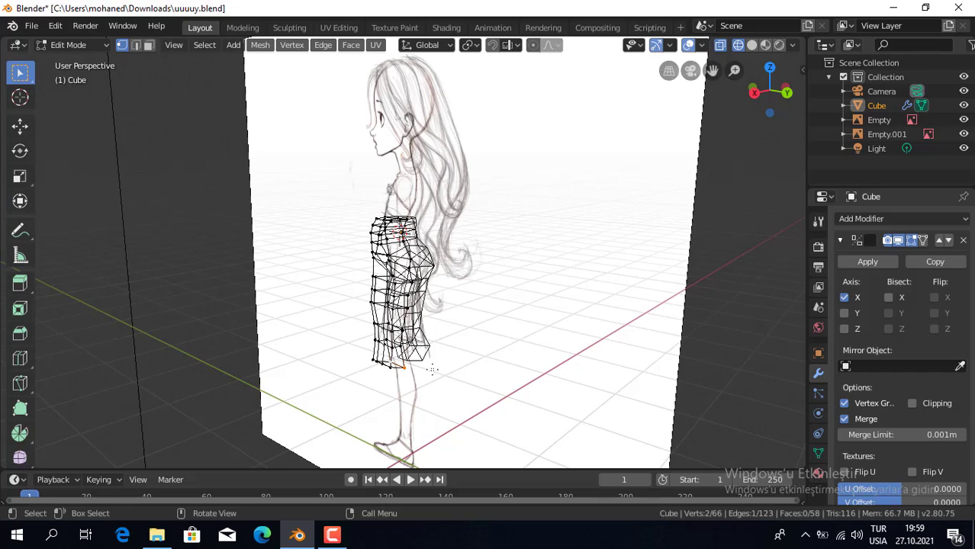
pyautogui.press('KP_3')
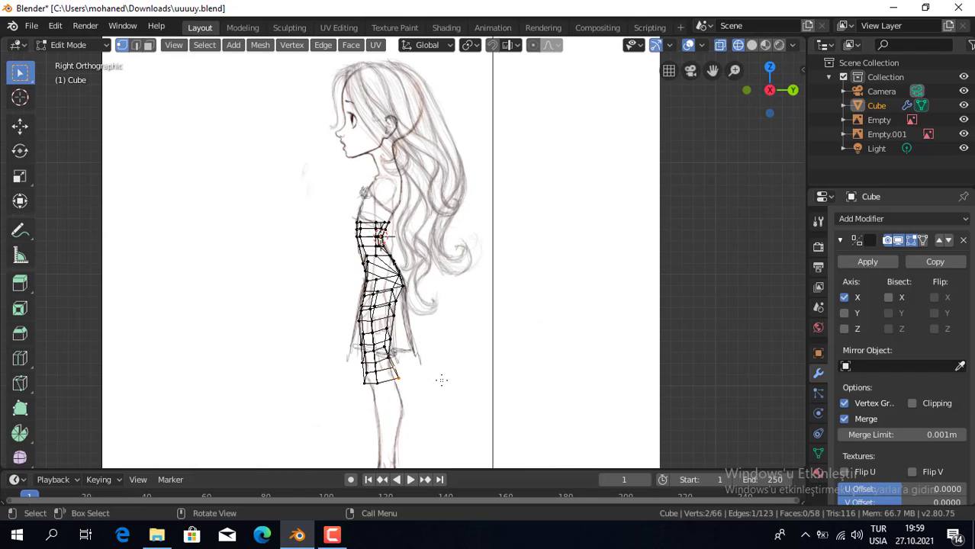
pyautogui.click(20, 126)
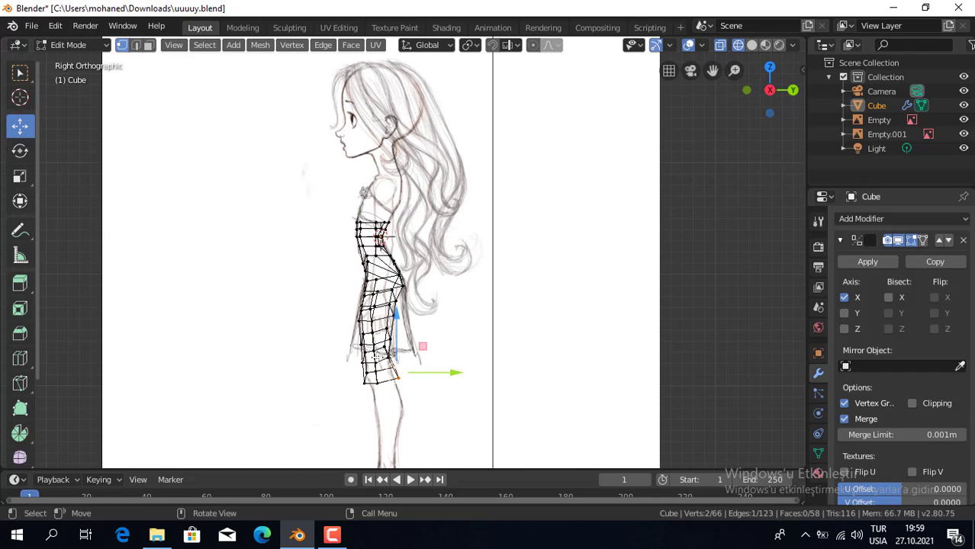
pyautogui.moveTo(452, 373); pyautogui.dragTo(440, 377)
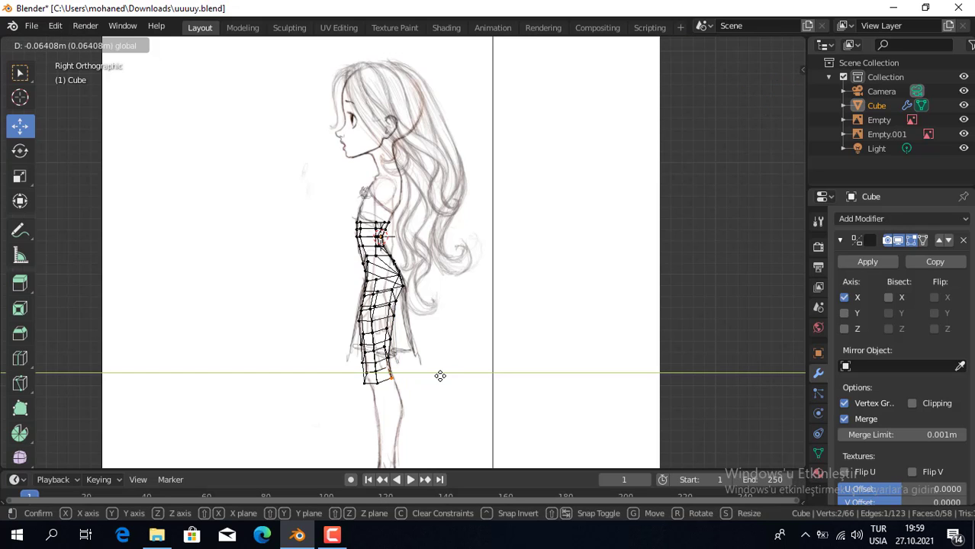
pyautogui.moveTo(441, 376); pyautogui.dragTo(440, 376)
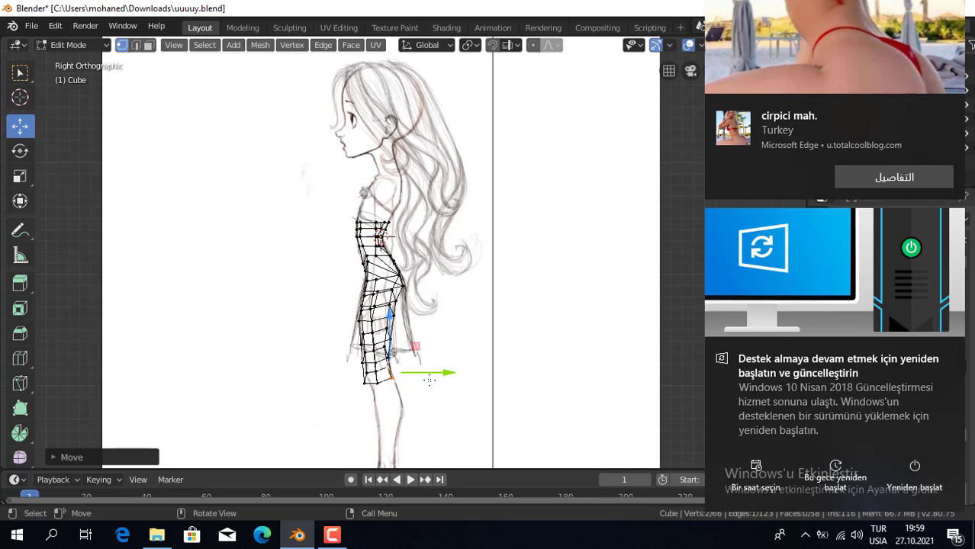
pyautogui.click(951, 350)
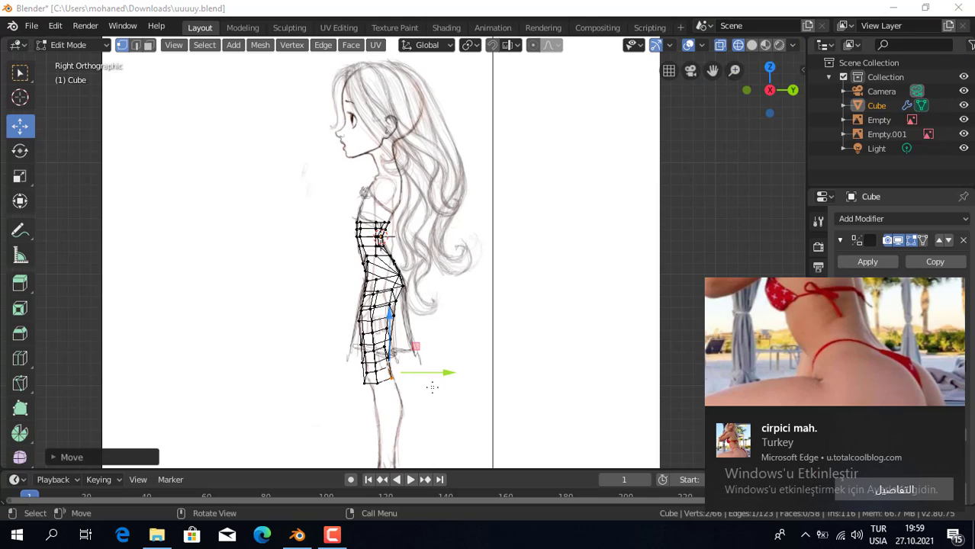
# Shift the bottom-left vertex along Y to match the side sketch
pyautogui.click(362, 382)
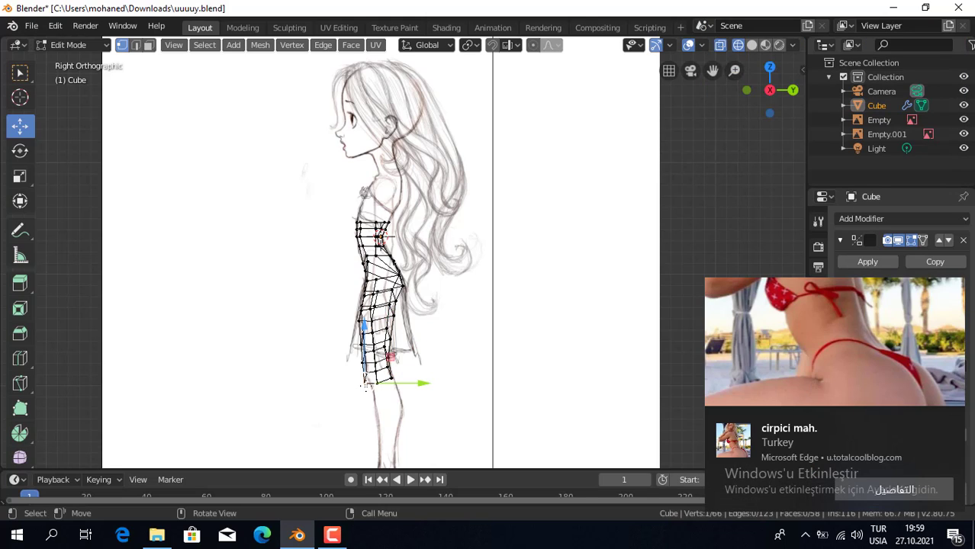
pyautogui.press('w')
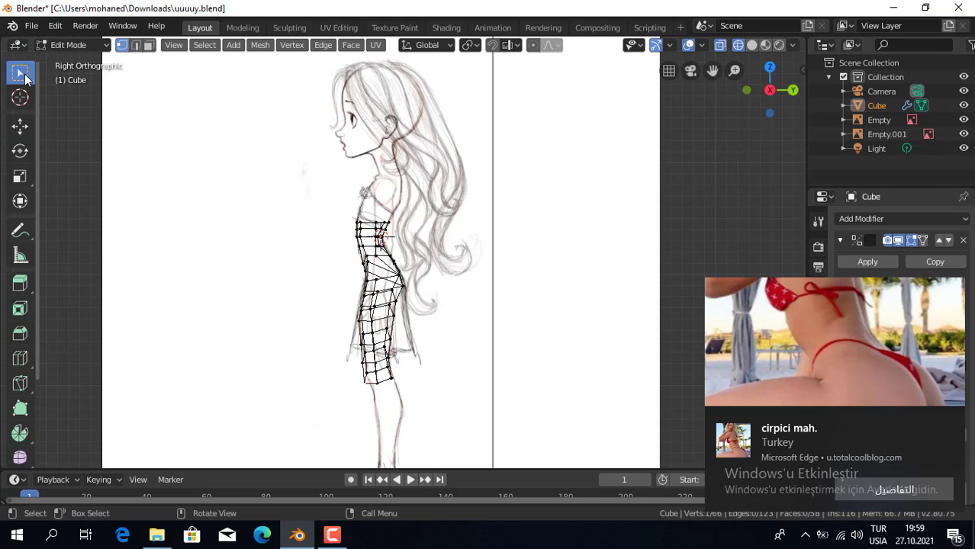
pyautogui.moveTo(328, 326); pyautogui.dragTo(382, 370, button='middle')
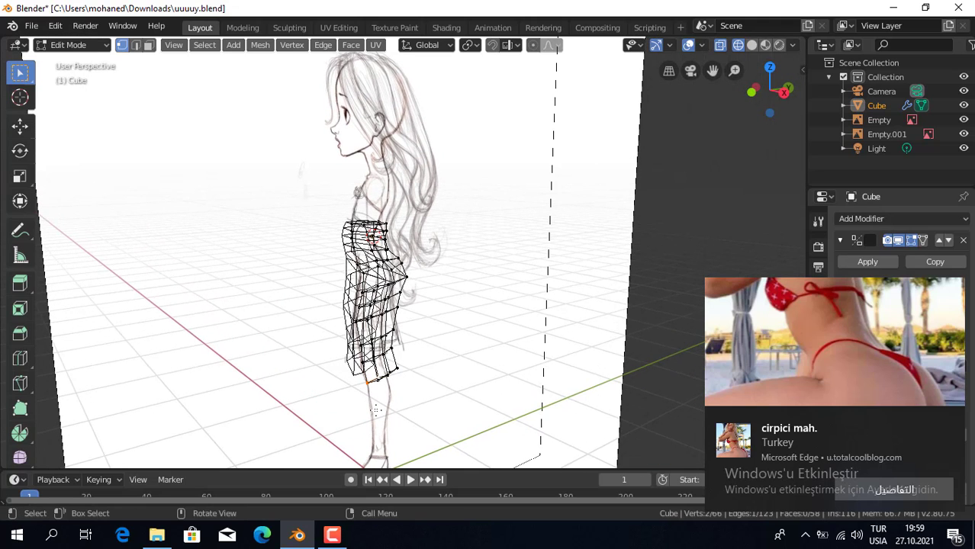
pyautogui.press('KP_1')
pyautogui.press('KP_3')
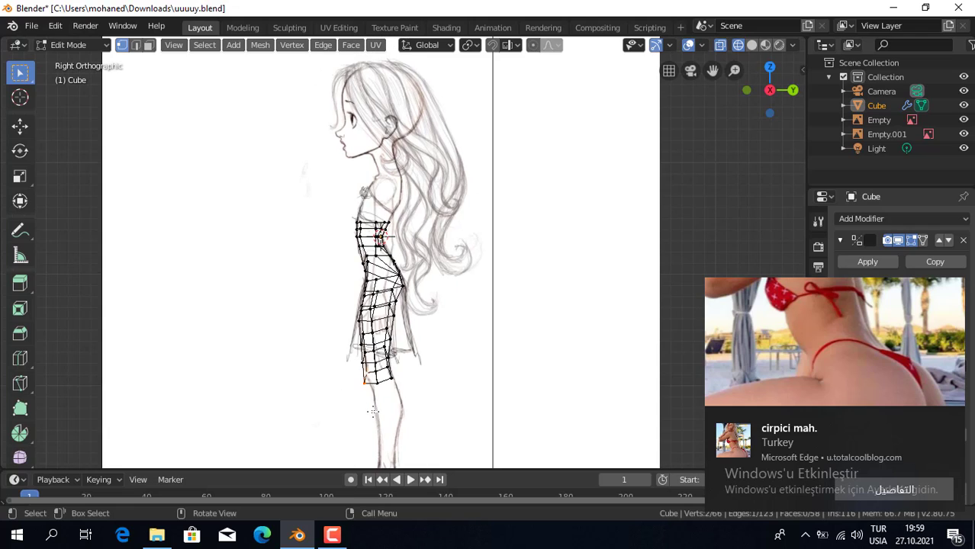
pyautogui.click(20, 125)
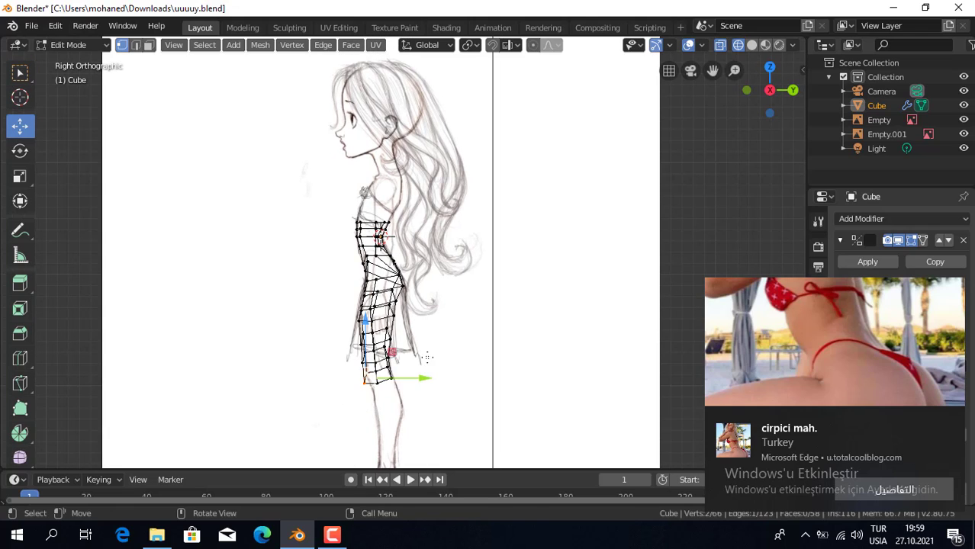
pyautogui.moveTo(411, 381); pyautogui.dragTo(416, 383)
pyautogui.click(20, 71)
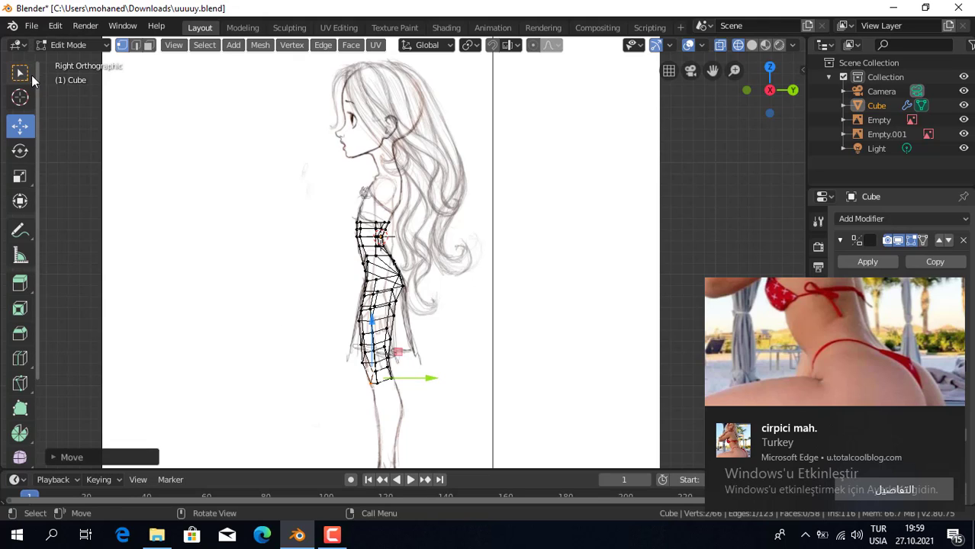
# Slide another pair of lower vertices along Y, then review the lower body in perspective
pyautogui.click(363, 370)
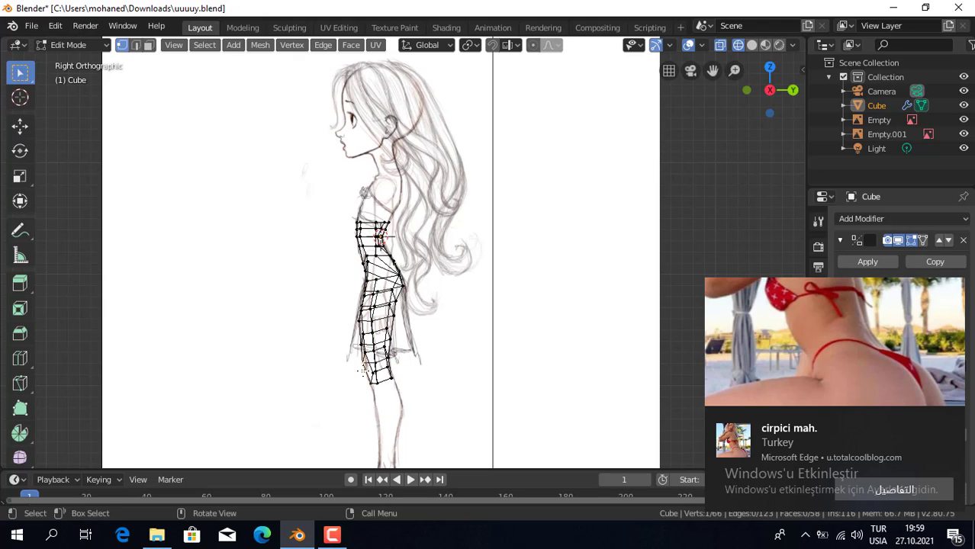
pyautogui.keyDown('shift'); pyautogui.click(362, 357); pyautogui.keyUp('shift')
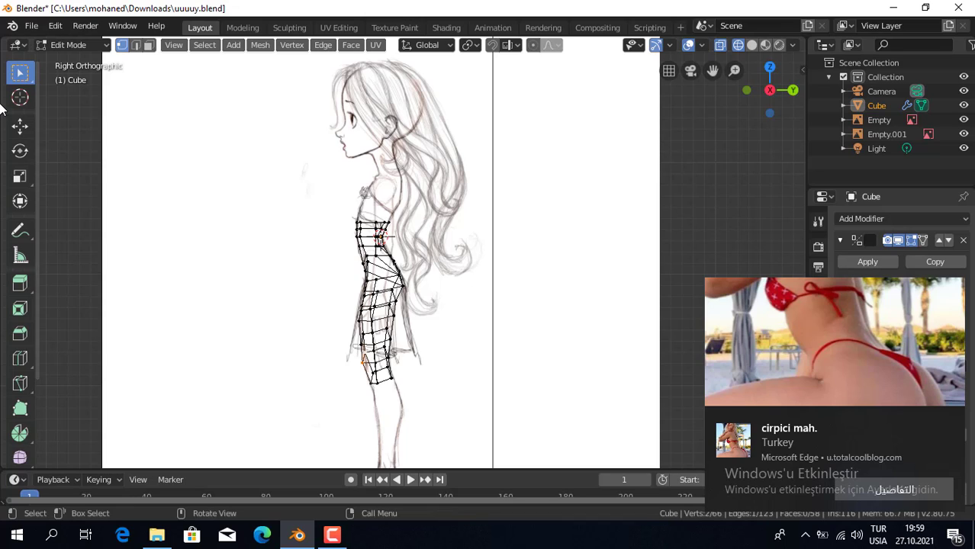
pyautogui.click(20, 124)
pyautogui.moveTo(418, 360); pyautogui.dragTo(419, 356)
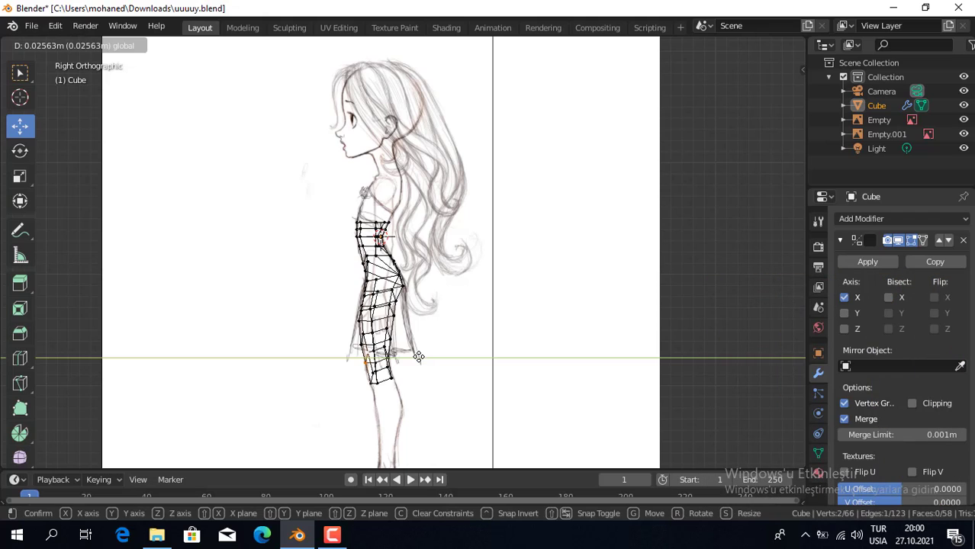
pyautogui.moveTo(419, 356); pyautogui.dragTo(401, 359)
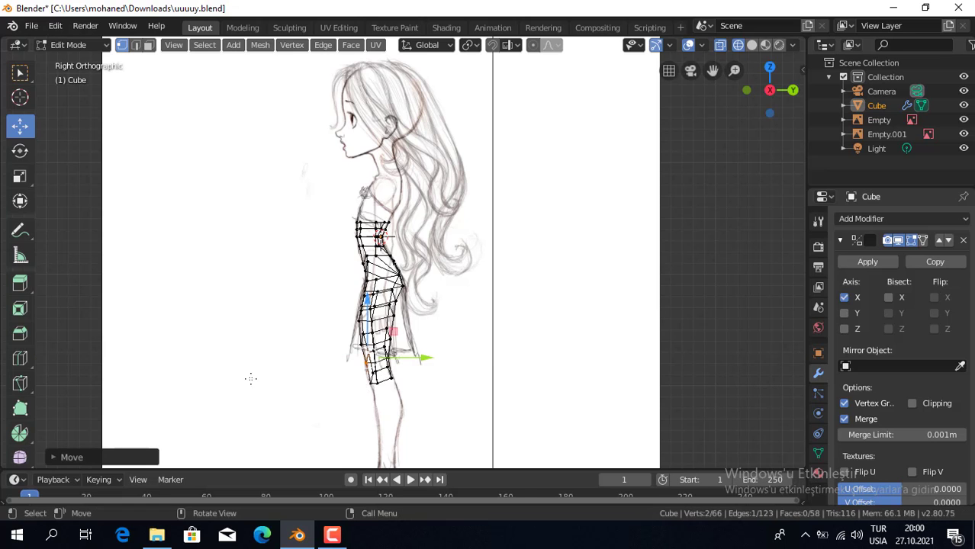
pyautogui.moveTo(465, 411); pyautogui.dragTo(65, 287, button='middle')
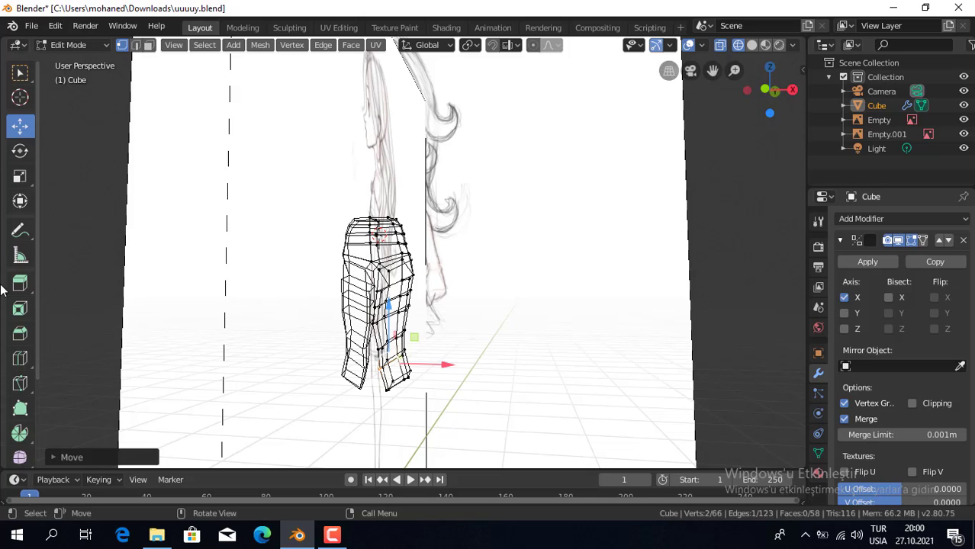
# Add an edge loop near the bottom of the leg with the Loop Cut tool
pyautogui.click(23, 365)
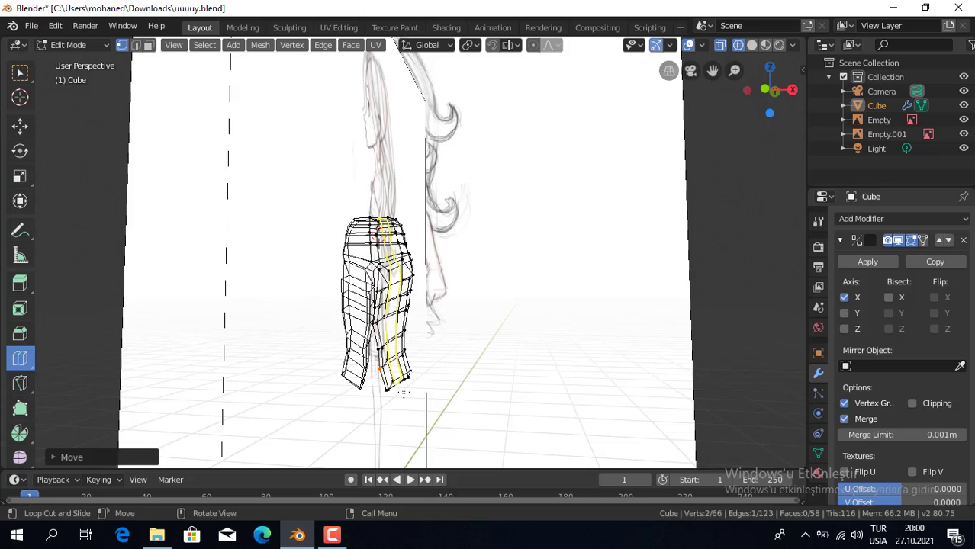
pyautogui.click(393, 371)
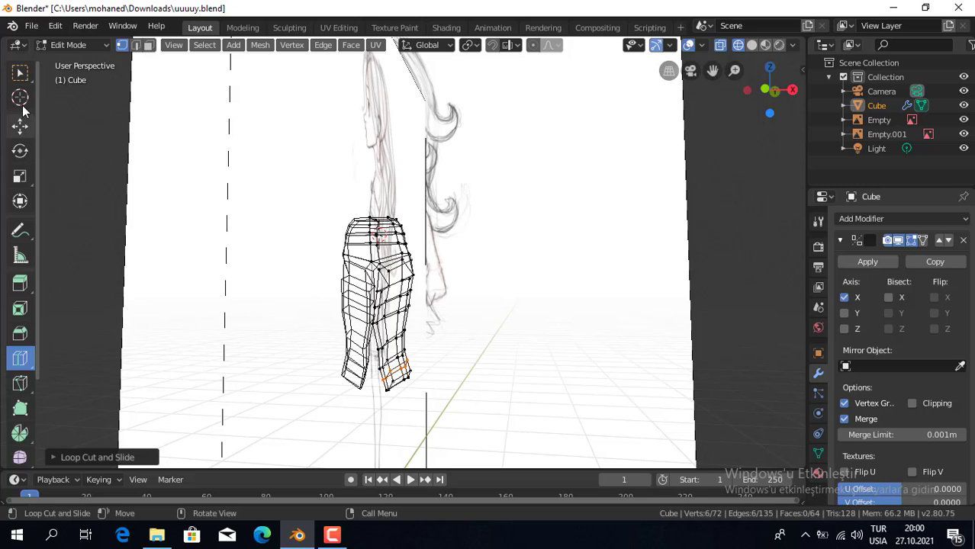
pyautogui.click(22, 77)
# Select two vertices at the bottom of the leg in right side view
pyautogui.moveTo(245, 324)
pyautogui.mouseDown(button='middle')
pyautogui.moveTo(106, 350)
pyautogui.moveTo(153, 373)
pyautogui.mouseUp(button='middle')
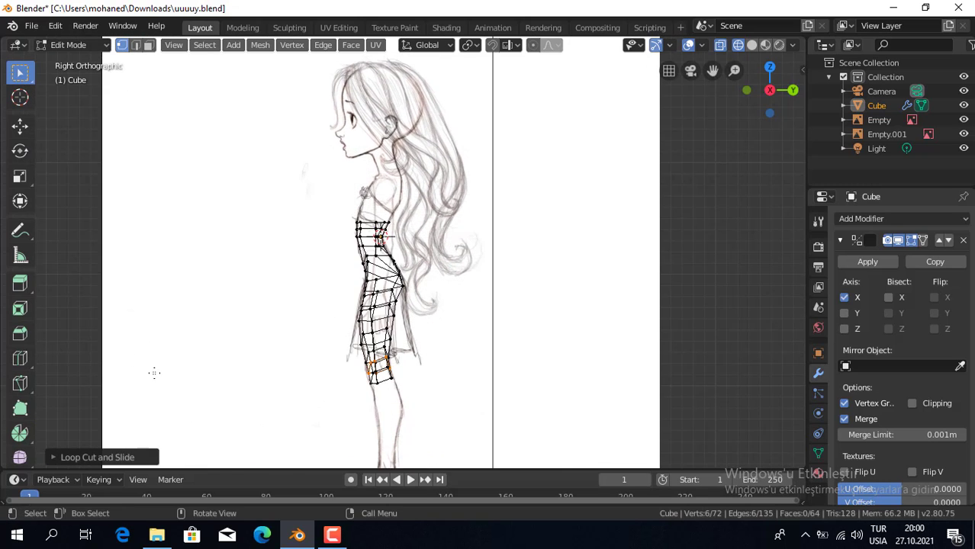
pyautogui.scroll(2, 361, 424)
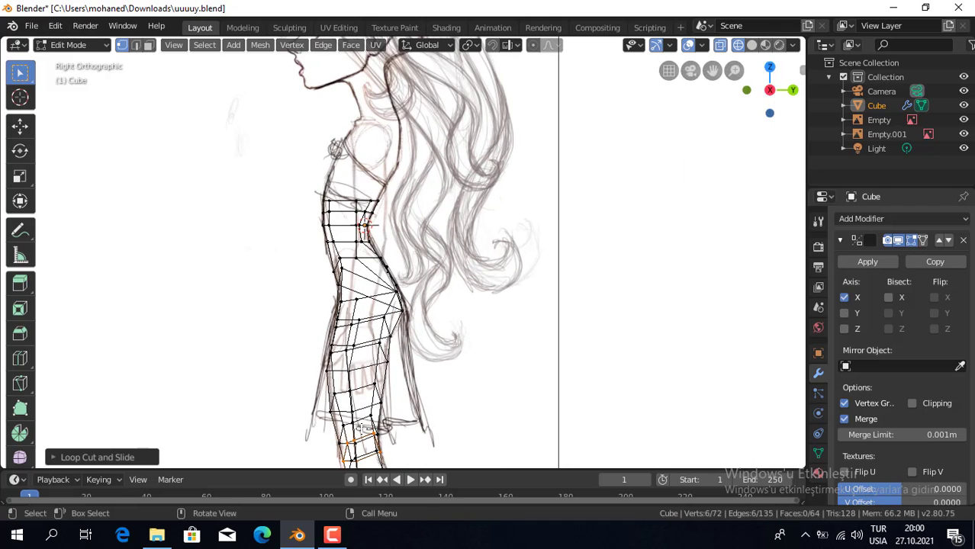
pyautogui.keyDown('shift'); pyautogui.moveTo(362, 426); pyautogui.dragTo(329, 363, button='middle'); pyautogui.keyUp('shift')
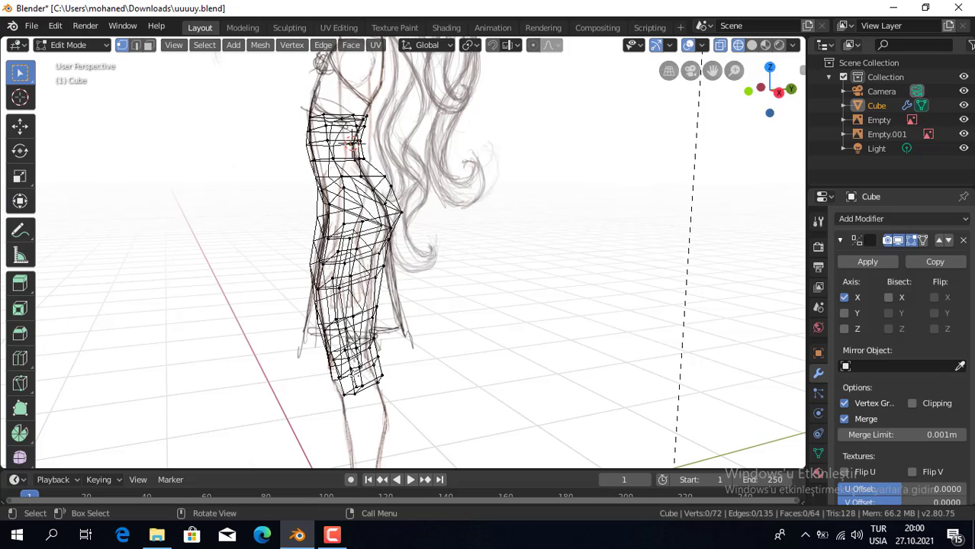
pyautogui.keyDown('shift'); pyautogui.click(335, 374); pyautogui.keyUp('shift')
pyautogui.keyDown('shift'); pyautogui.click(340, 377); pyautogui.keyUp('shift')
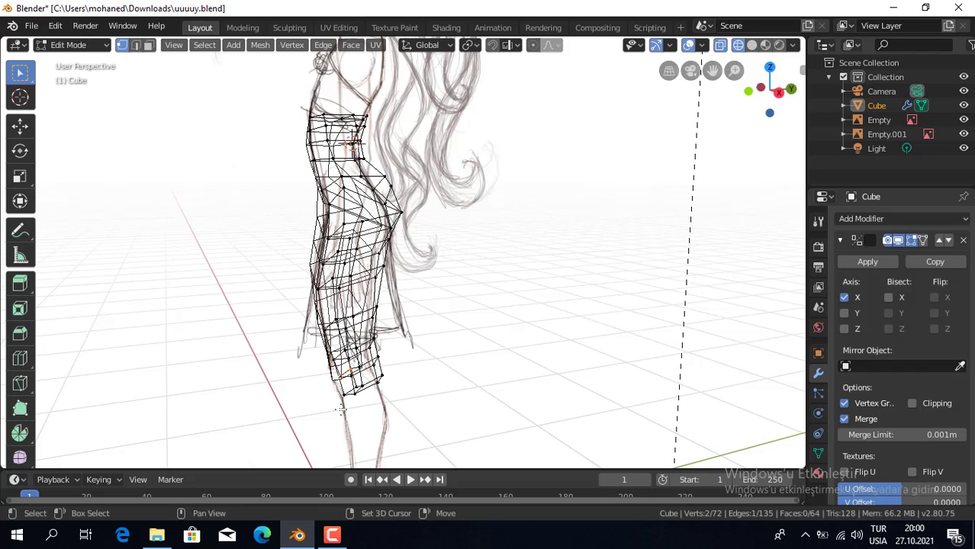
pyautogui.press('KP_3')
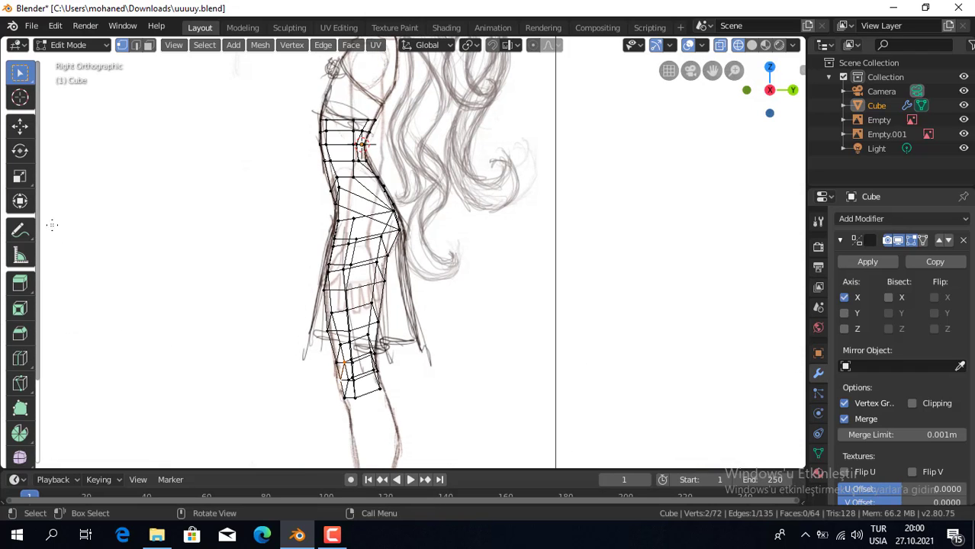
# Move the selected bottom-leg vertices along Y to taper the leg end
pyautogui.click(20, 125)
pyautogui.moveTo(393, 372); pyautogui.dragTo(373, 374)
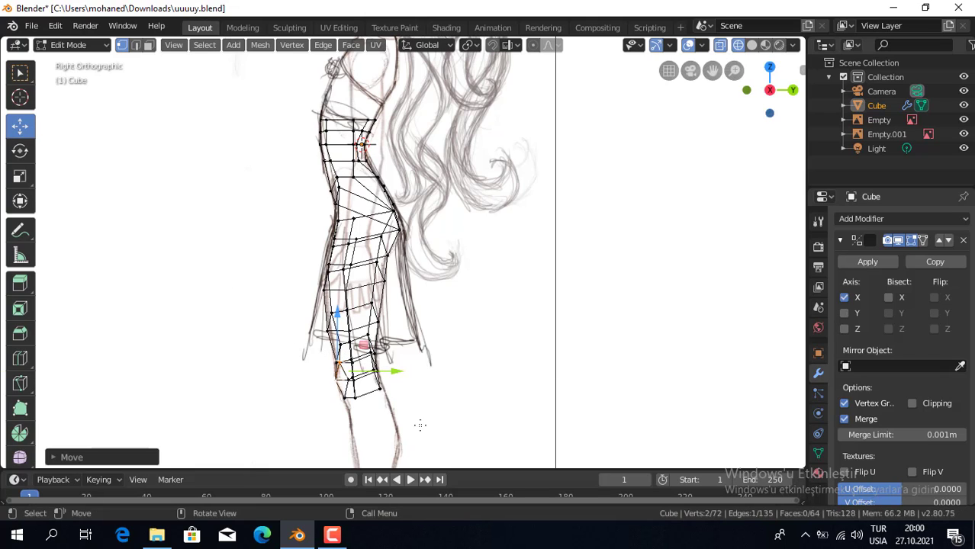
pyautogui.moveTo(386, 395)
pyautogui.mouseDown(button='middle')
pyautogui.moveTo(565, 373)
pyautogui.moveTo(554, 357)
pyautogui.mouseUp(button='middle')
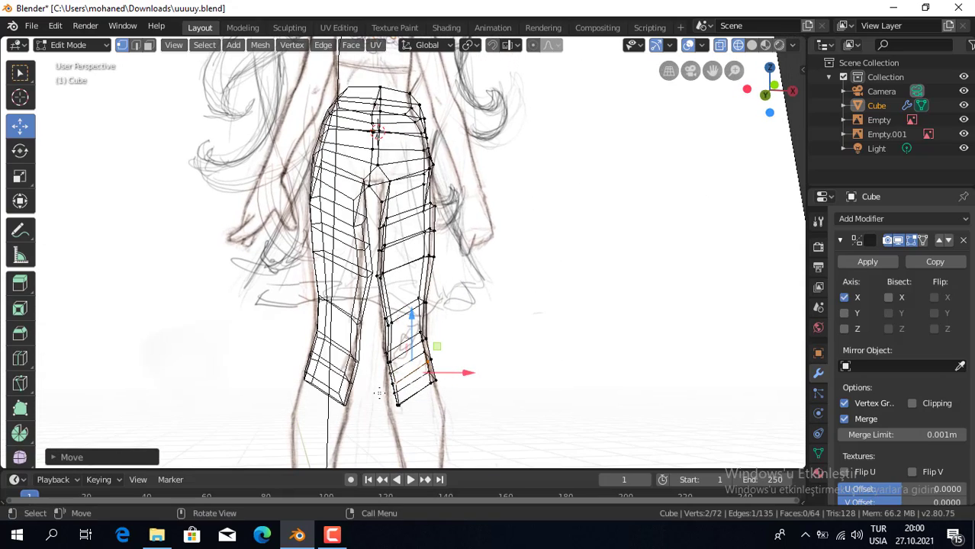
pyautogui.moveTo(379, 394); pyautogui.dragTo(410, 387, button='middle')
# Reselect the bottom-leg vertices and check them in side and front views
pyautogui.click(409, 381)
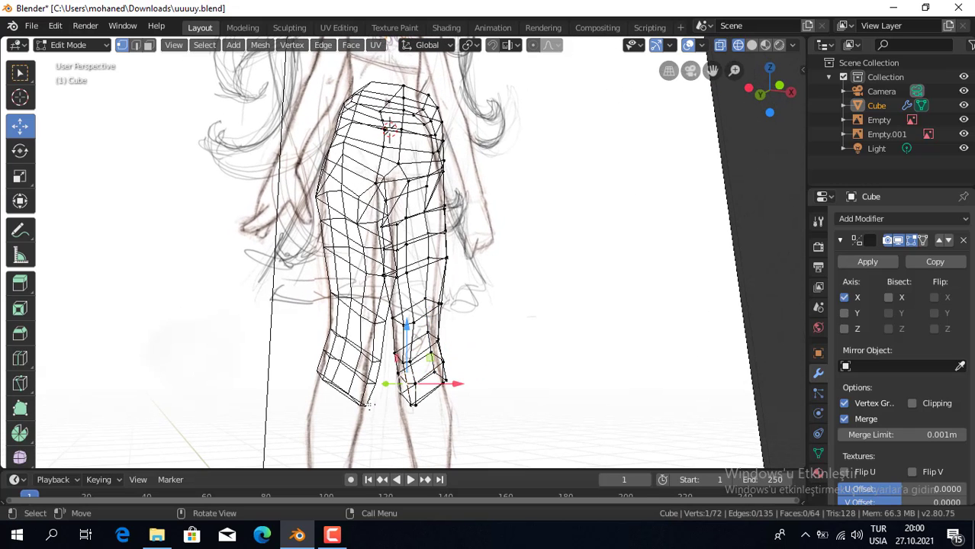
pyautogui.click(516, 367)
pyautogui.moveTo(405, 381); pyautogui.dragTo(441, 389, button='middle')
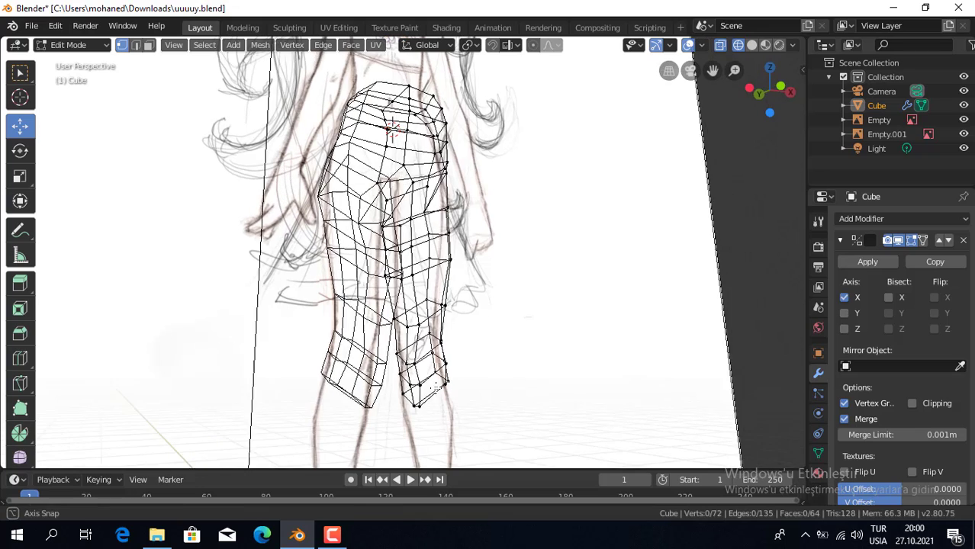
pyautogui.click(425, 388)
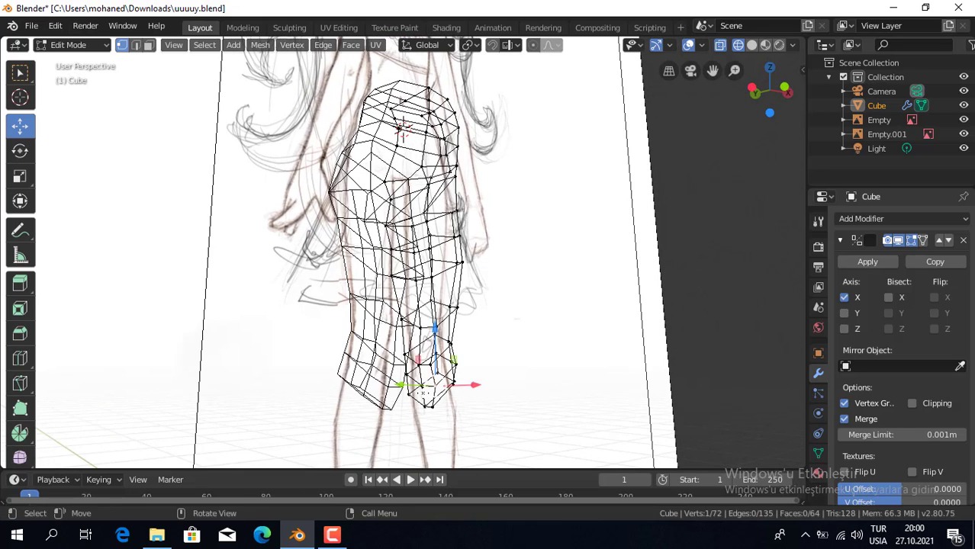
pyautogui.hotkey('alt', 'a')
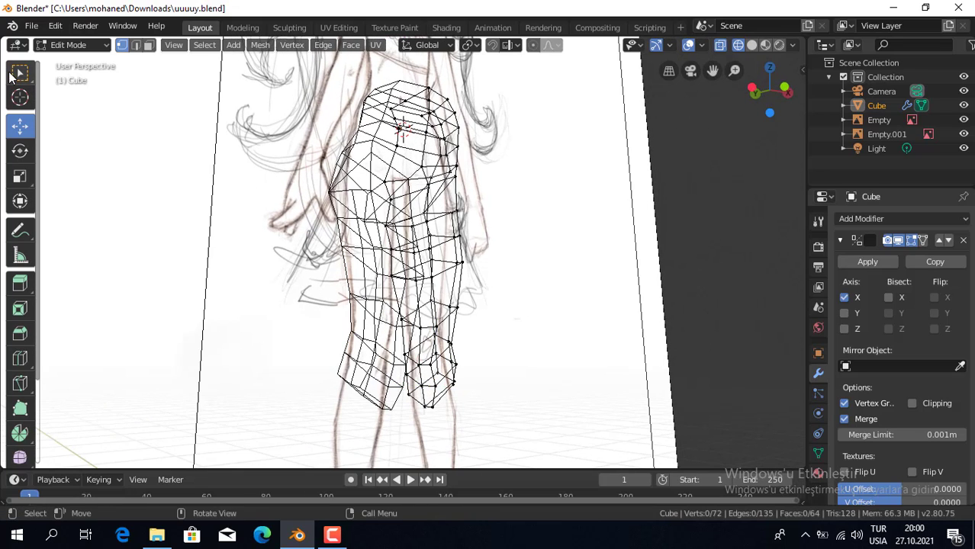
pyautogui.click(21, 74)
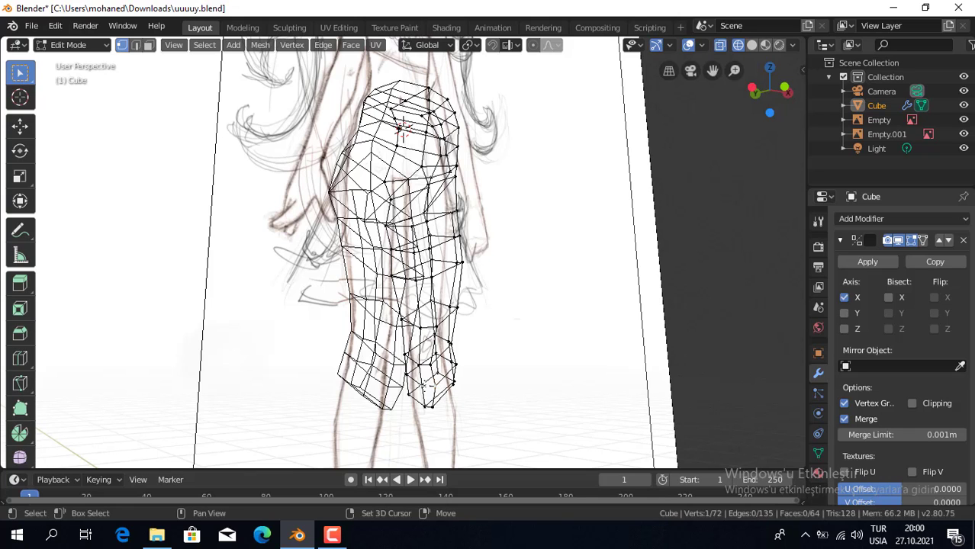
pyautogui.keyDown('shift'); pyautogui.click(412, 380); pyautogui.keyUp('shift')
pyautogui.keyDown('shift'); pyautogui.click(412, 395); pyautogui.keyUp('shift')
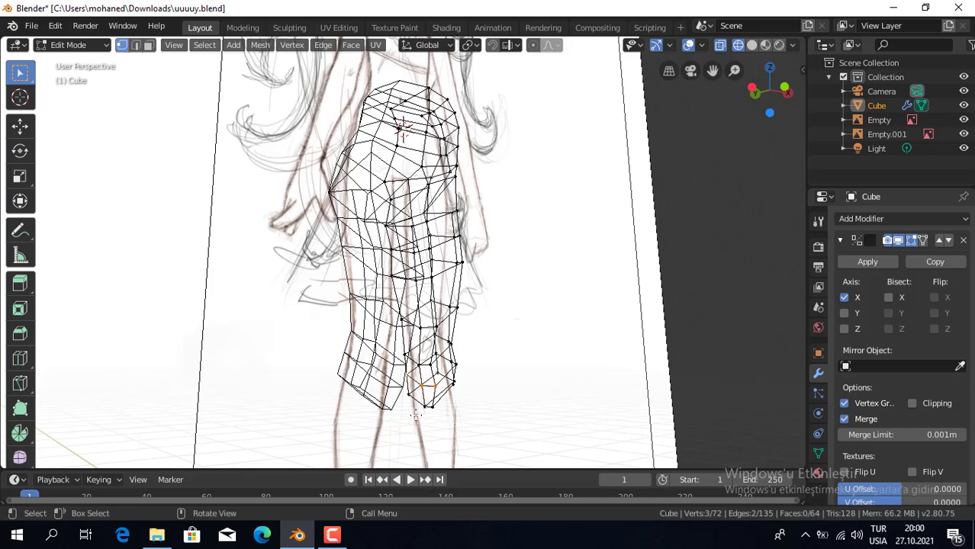
pyautogui.press('KP_3')
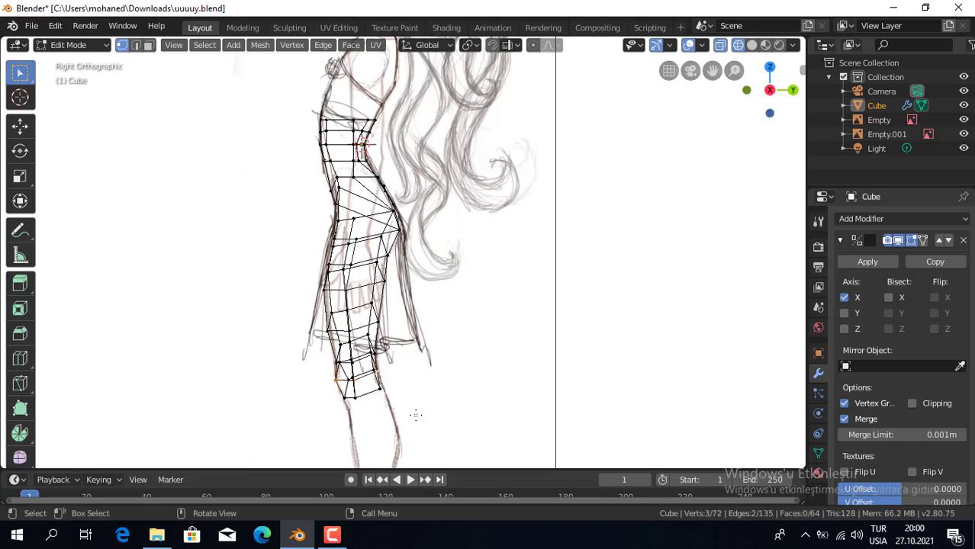
pyautogui.press('KP_1')
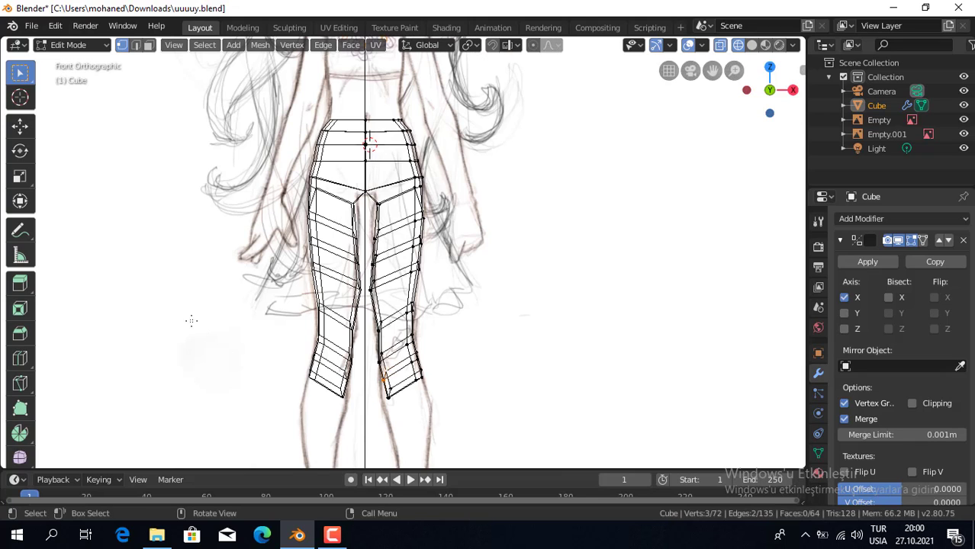
# Shift the bottom leg vertices slightly toward the centre along X
pyautogui.click(19, 125)
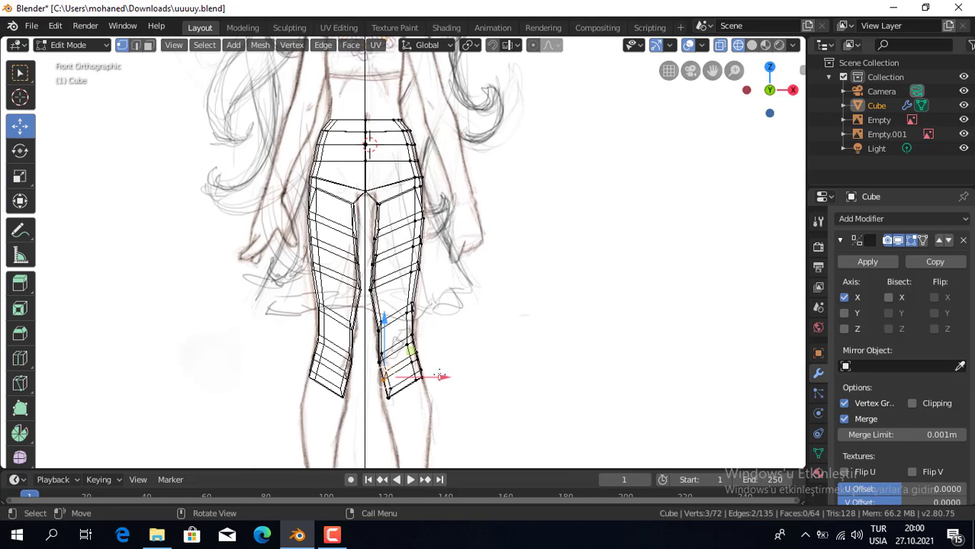
pyautogui.moveTo(441, 376); pyautogui.dragTo(435, 376)
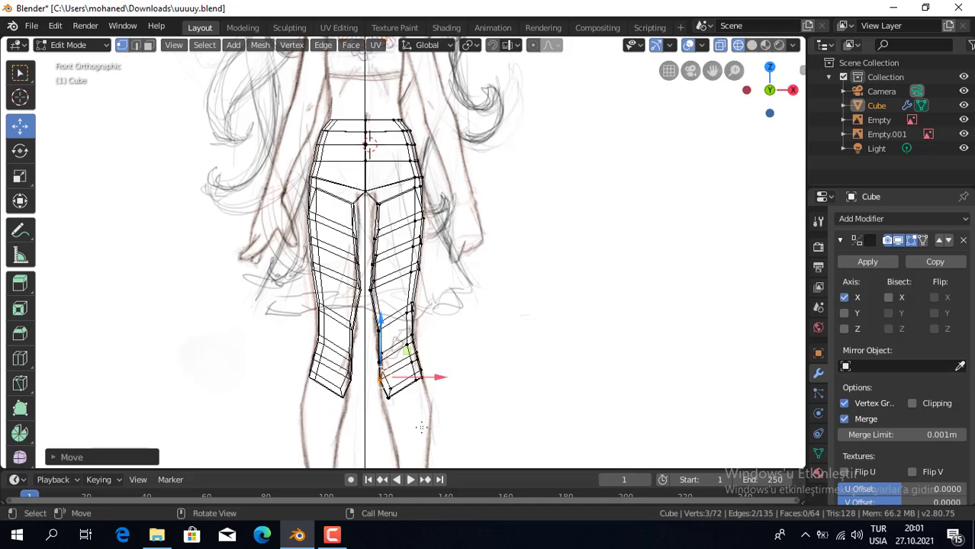
pyautogui.click(419, 374)
pyautogui.moveTo(382, 390); pyautogui.dragTo(458, 418, button='middle')
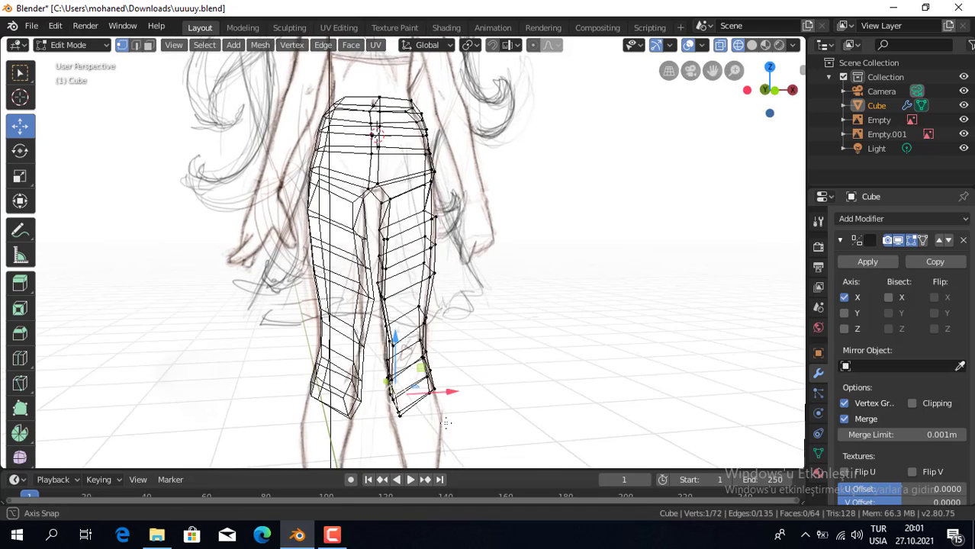
pyautogui.moveTo(412, 398); pyautogui.dragTo(496, 405, button='middle')
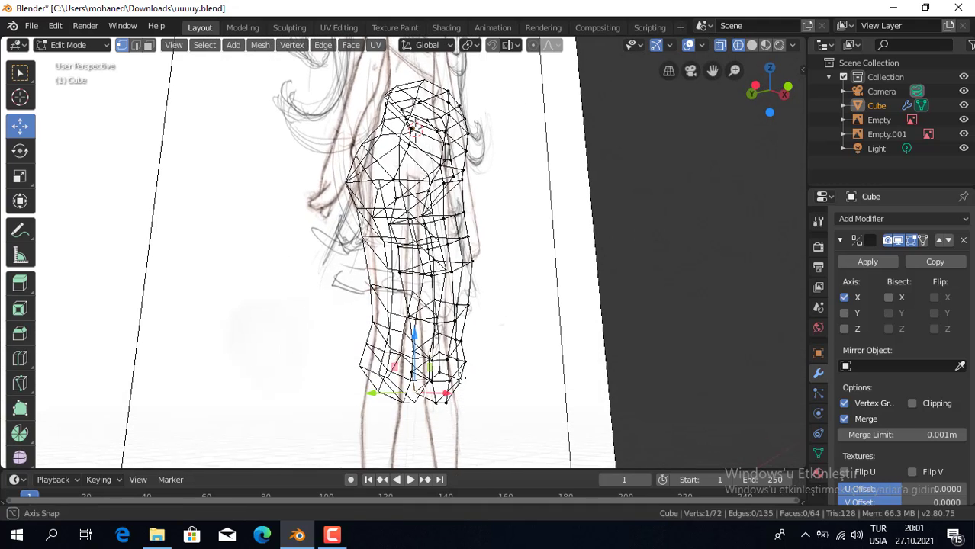
pyautogui.click(562, 392)
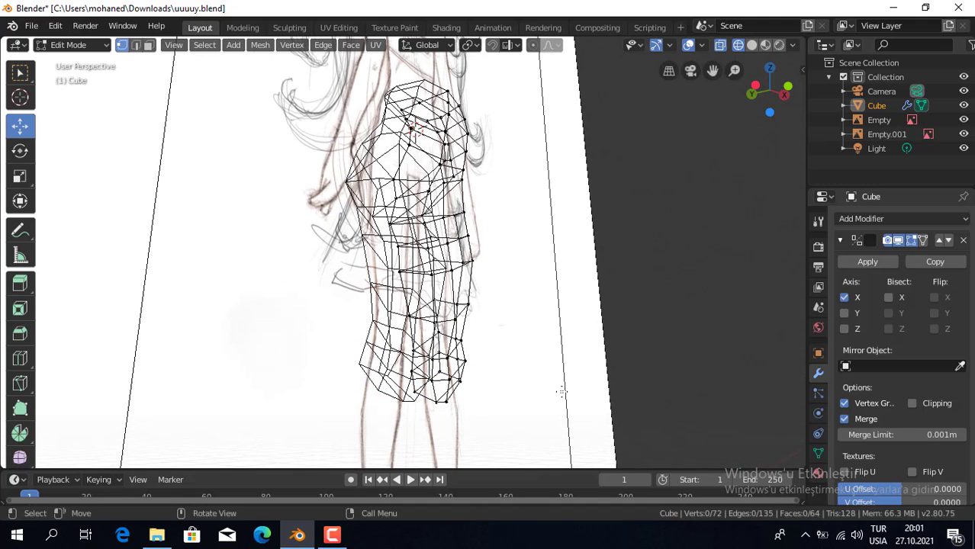
# Select two bottom vertices and slide them about 0.03 m along X to fit the front sketch
pyautogui.click(449, 404)
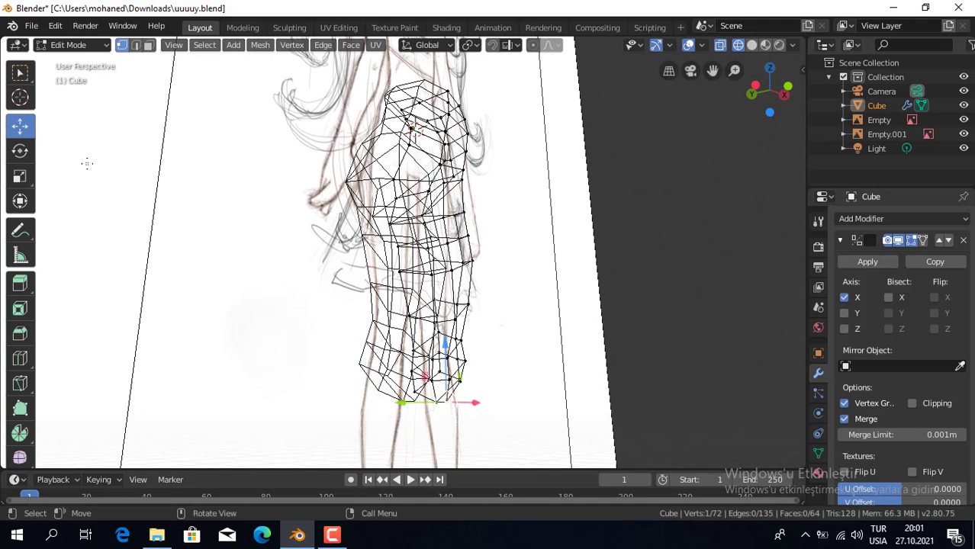
pyautogui.click(20, 72)
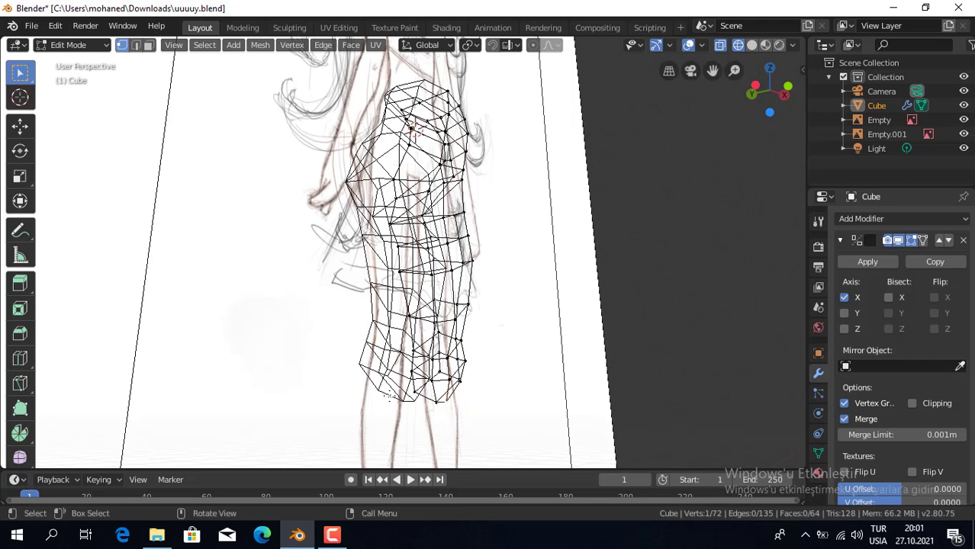
pyautogui.press('shift')
pyautogui.keyDown('shift'); pyautogui.click(420, 397); pyautogui.keyUp('shift')
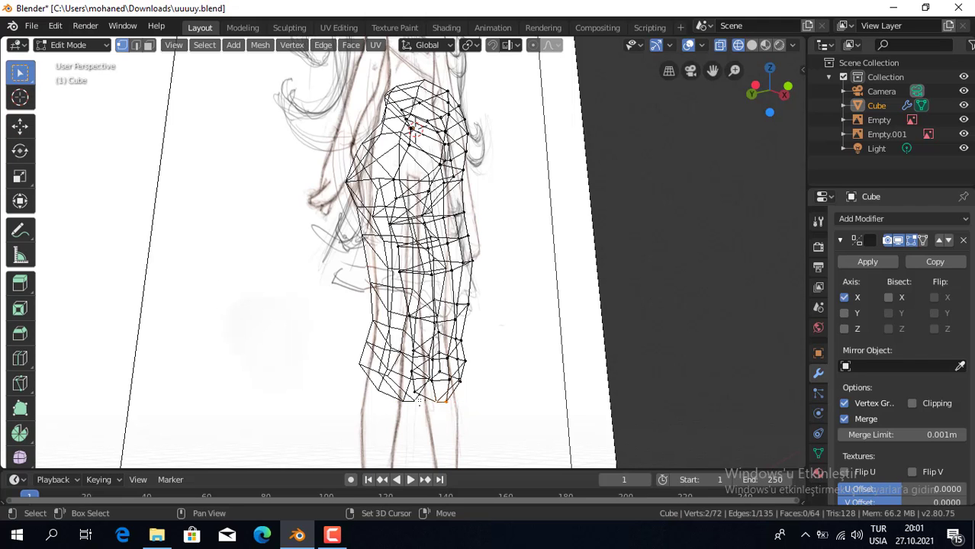
pyautogui.moveTo(419, 402); pyautogui.dragTo(398, 393, button='middle')
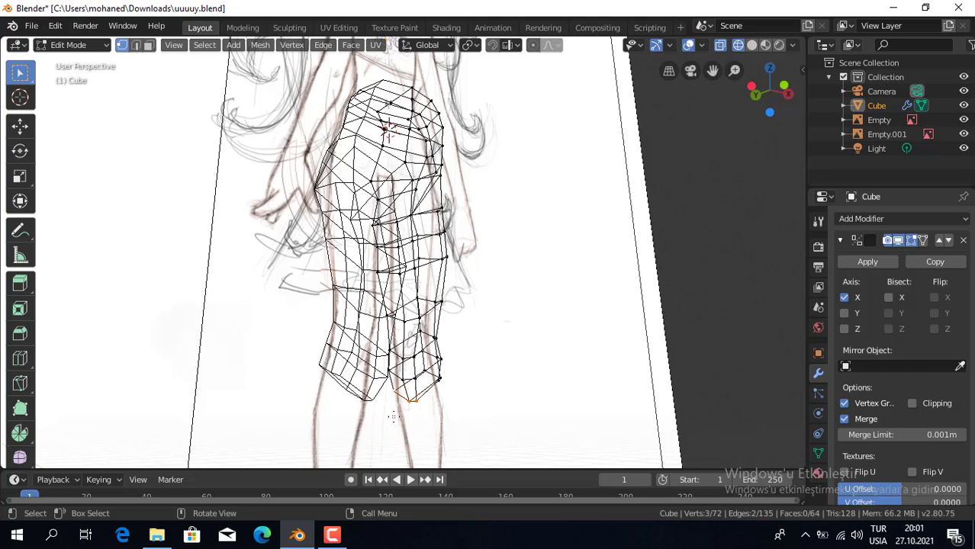
pyautogui.press('KP_1')
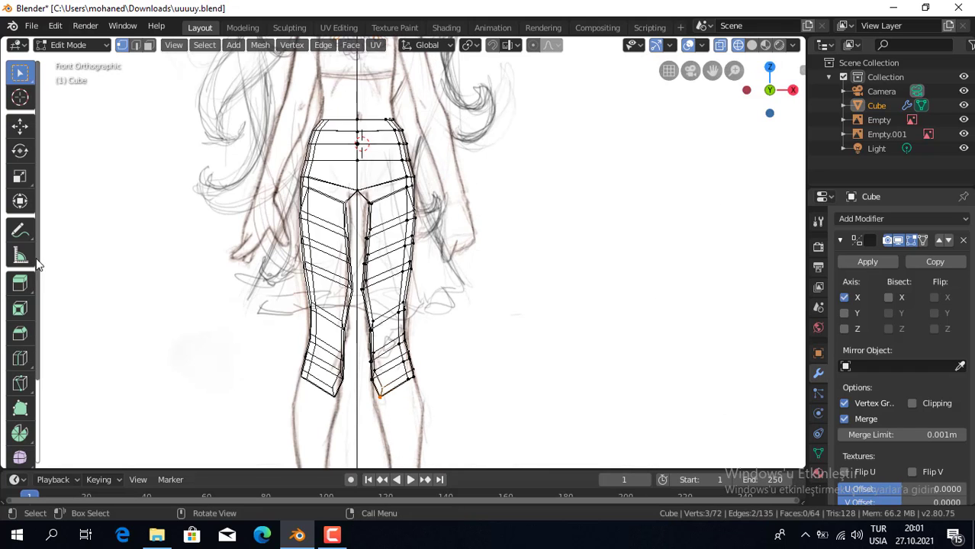
pyautogui.click(19, 125)
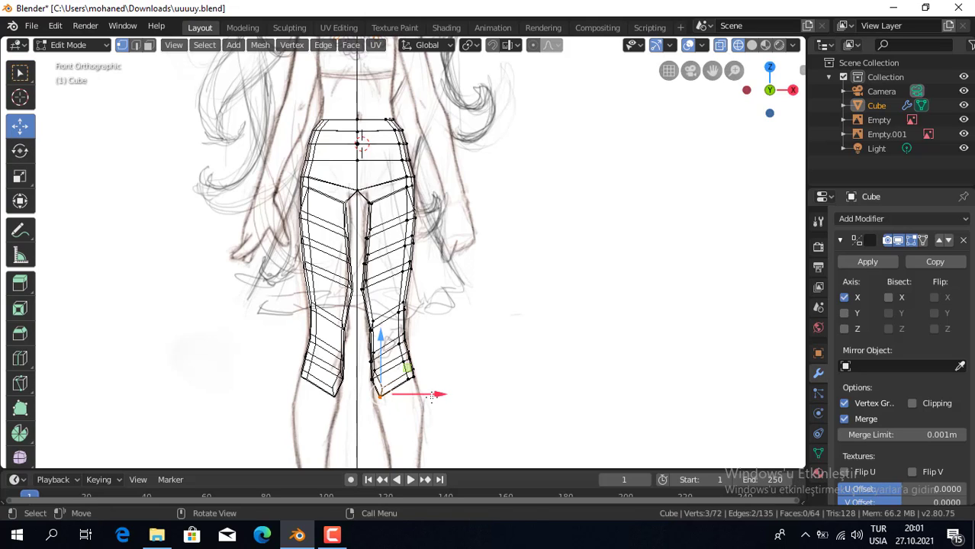
pyautogui.moveTo(435, 394); pyautogui.dragTo(426, 398)
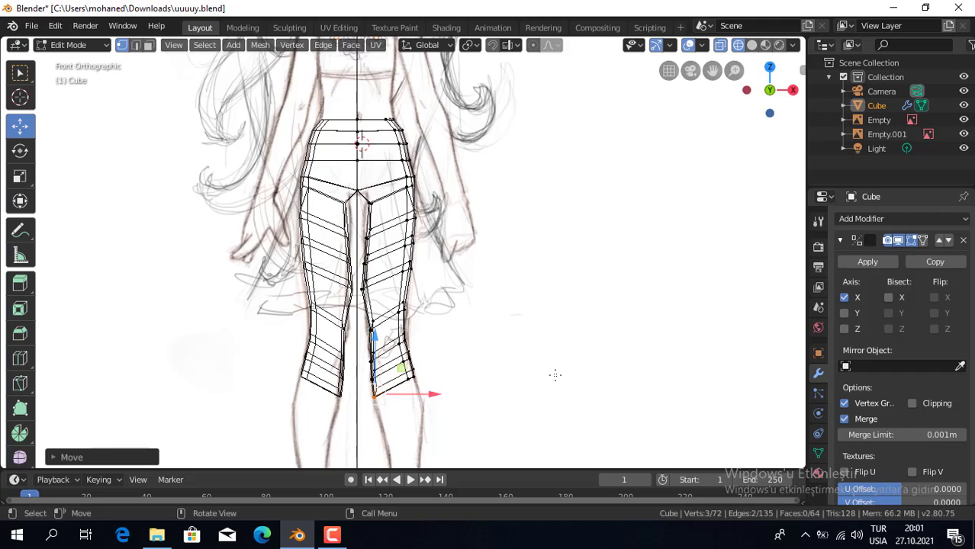
# Check the leg in side and front views, then switch to Face select mode
pyautogui.moveTo(554, 372); pyautogui.dragTo(430, 390, button='middle')
pyautogui.press('KP_3')
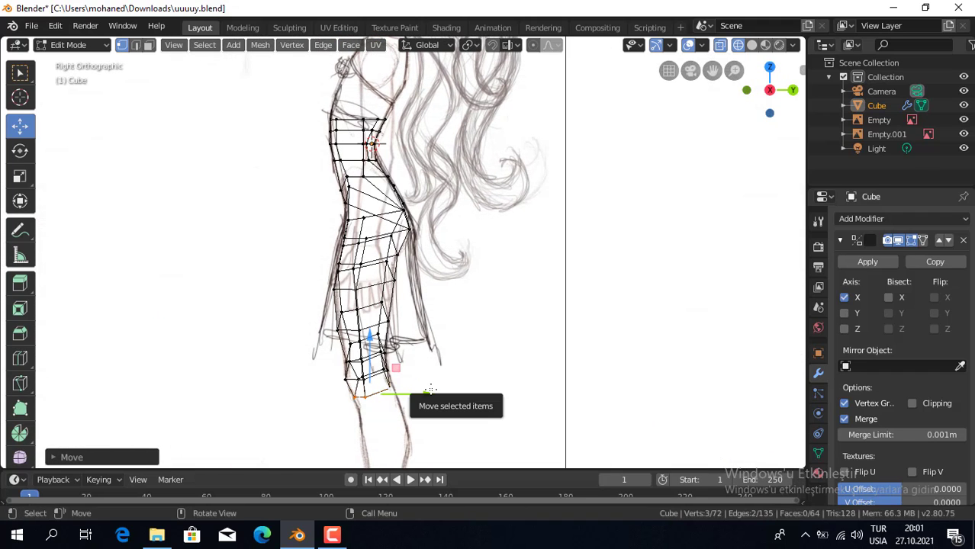
pyautogui.press('KP_1')
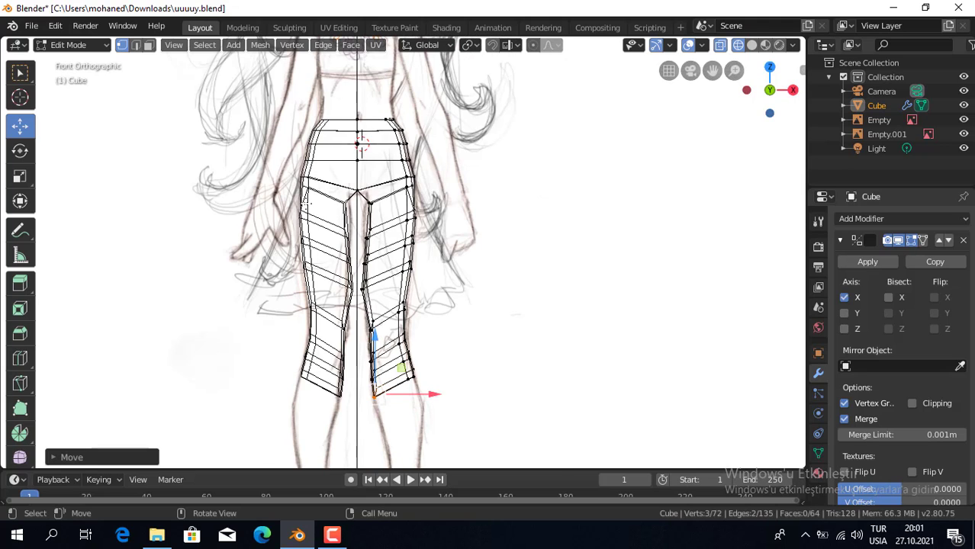
pyautogui.click(148, 45)
pyautogui.moveTo(399, 225); pyautogui.dragTo(685, 151, button='middle')
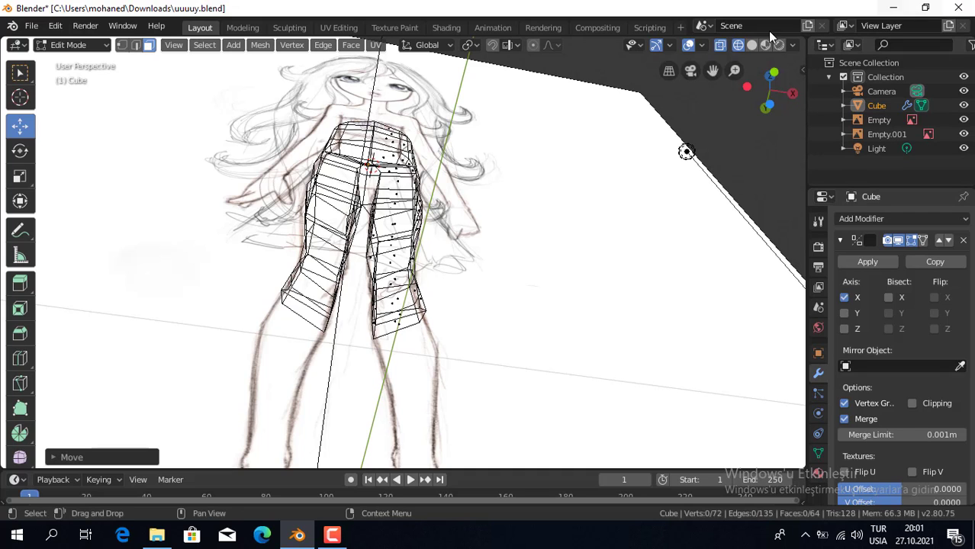
# Switch to solid shading and select the two leg-end faces in front view
pyautogui.click(750, 46)
pyautogui.moveTo(685, 151)
pyautogui.mouseDown(button='middle')
pyautogui.moveTo(701, 161)
pyautogui.moveTo(707, 282)
pyautogui.mouseUp(button='middle')
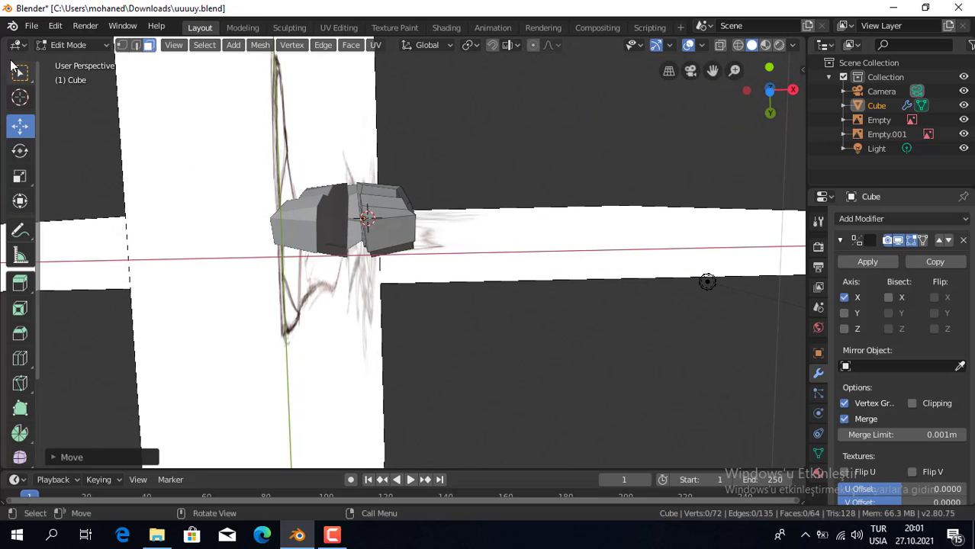
pyautogui.press('w')
pyautogui.click(400, 214)
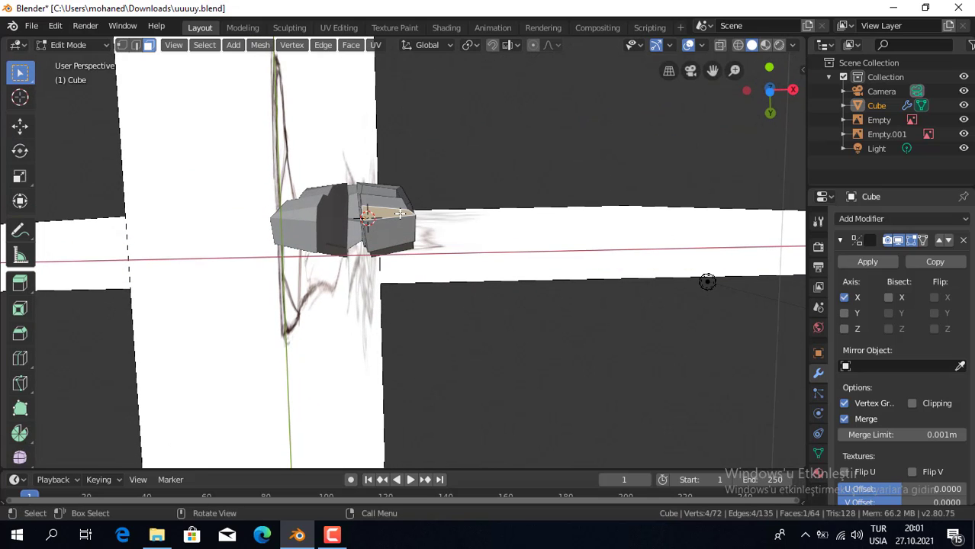
pyautogui.keyDown('shift'); pyautogui.click(376, 233); pyautogui.keyUp('shift')
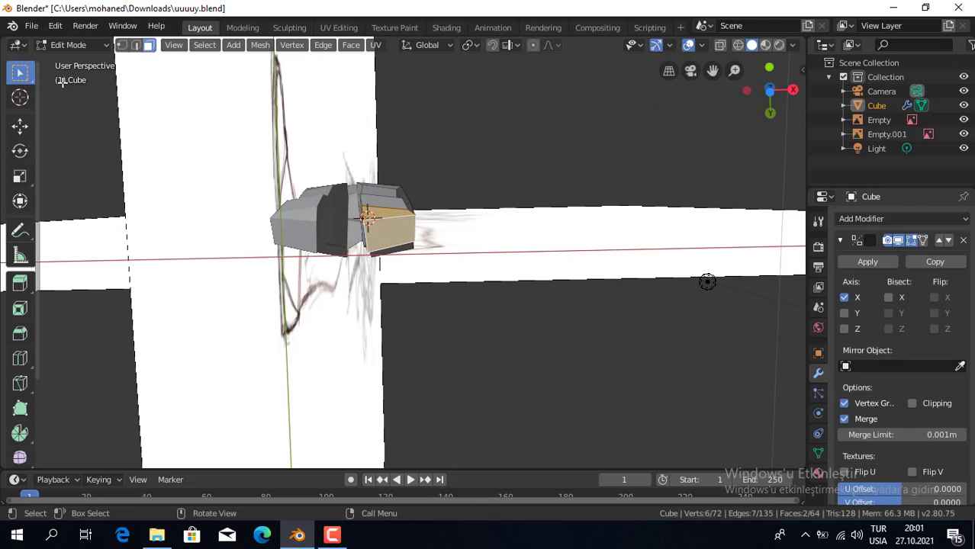
pyautogui.press('KP_1')
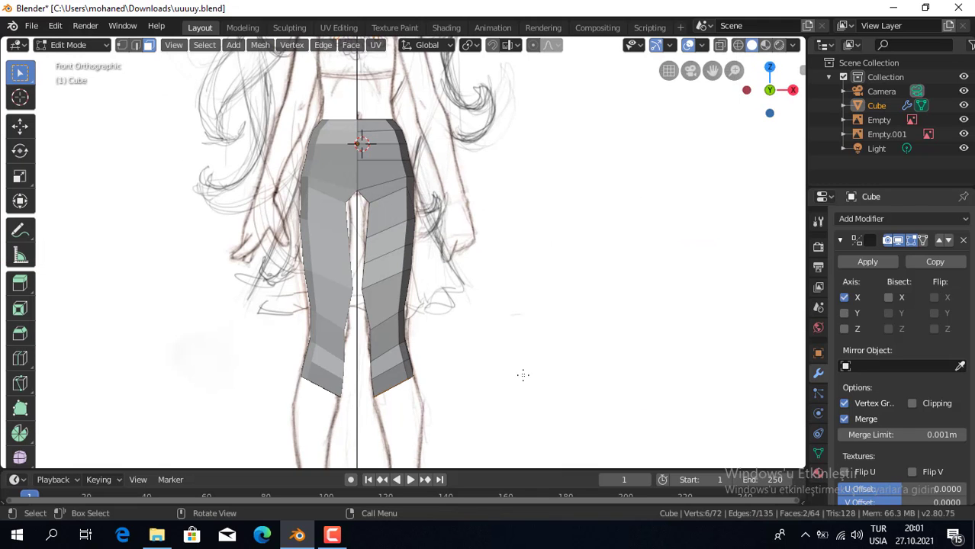
pyautogui.scroll(-3, 396, 402)
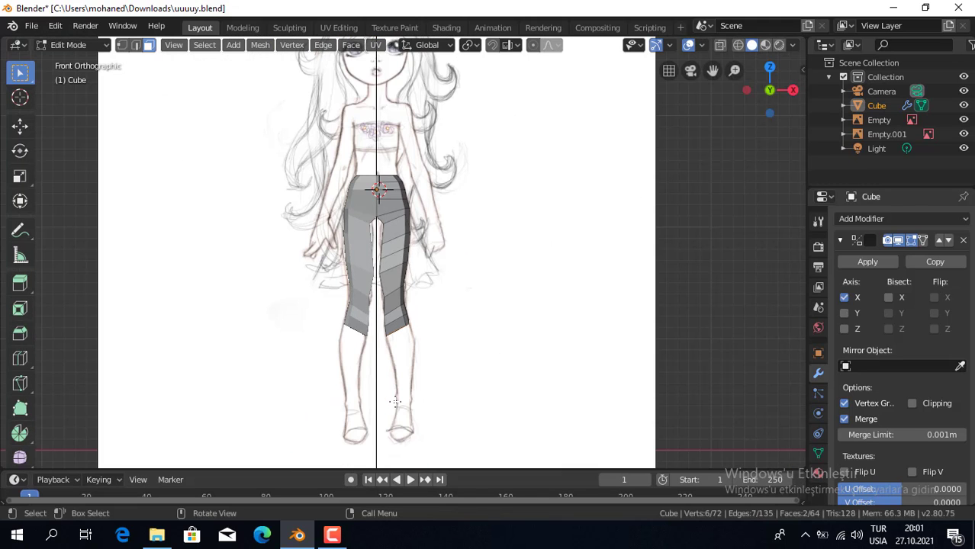
# Extrude the leg ends down about 0.05 m and adjust the new section's position
pyautogui.press('e')
pyautogui.click(404, 415)
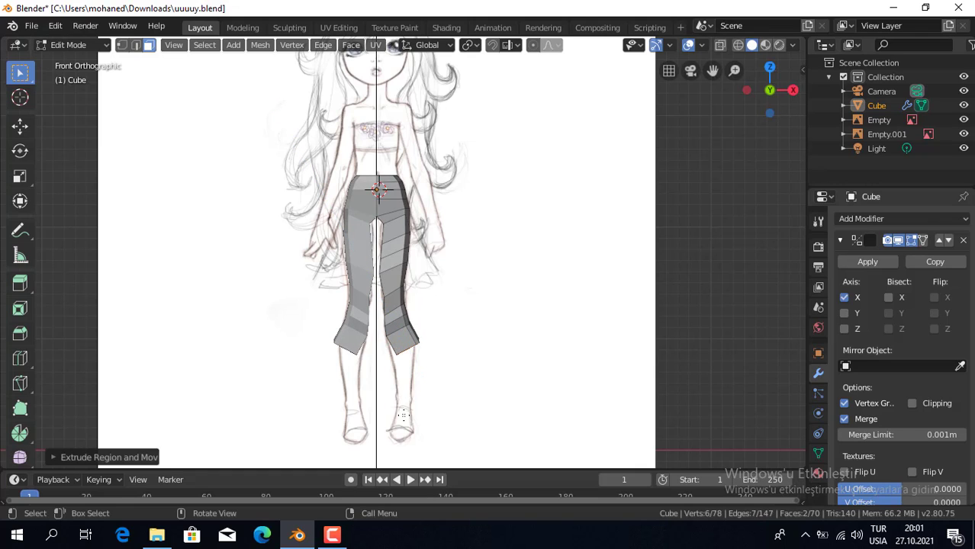
pyautogui.click(19, 126)
pyautogui.moveTo(451, 348); pyautogui.dragTo(446, 351)
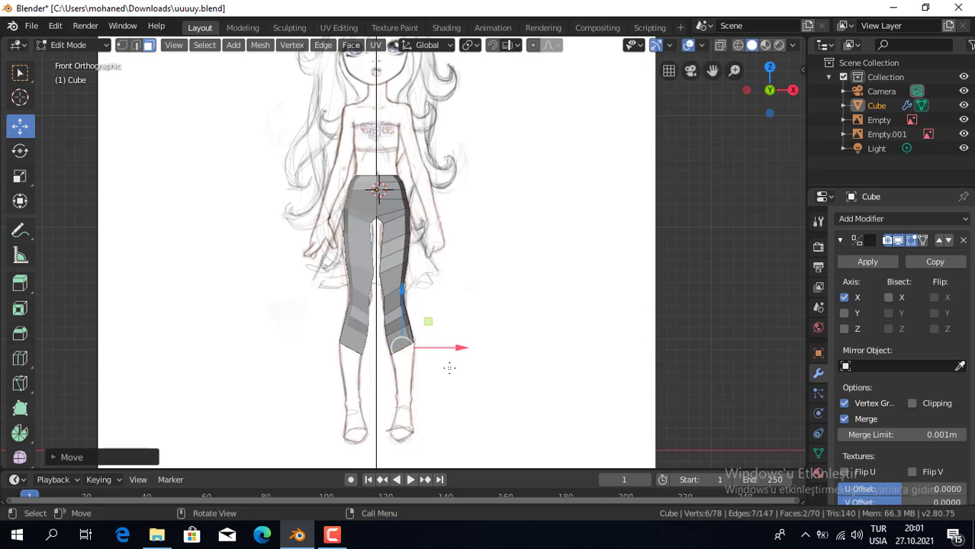
# In side view, switch to wireframe and vertex selection with nothing selected
pyautogui.press('KP_3')
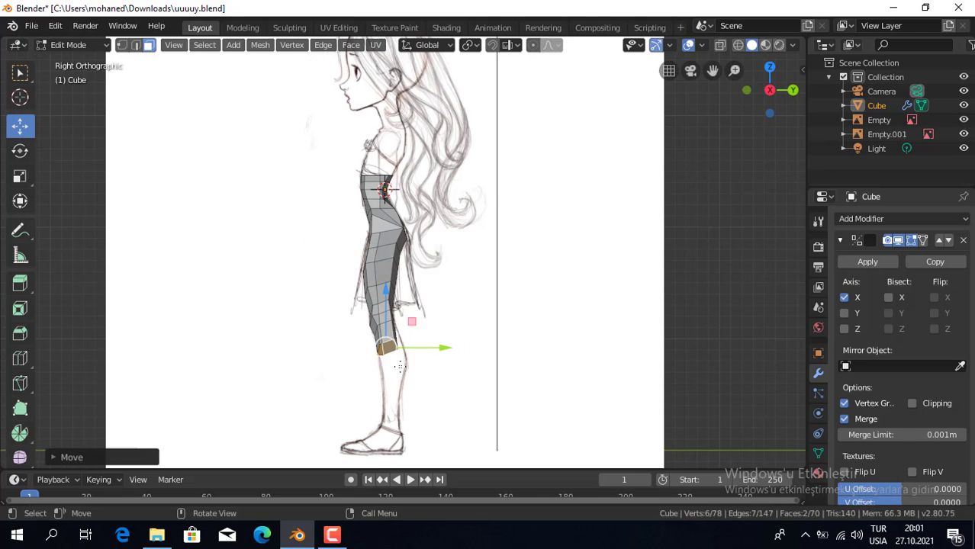
pyautogui.click(738, 46)
pyautogui.click(121, 46)
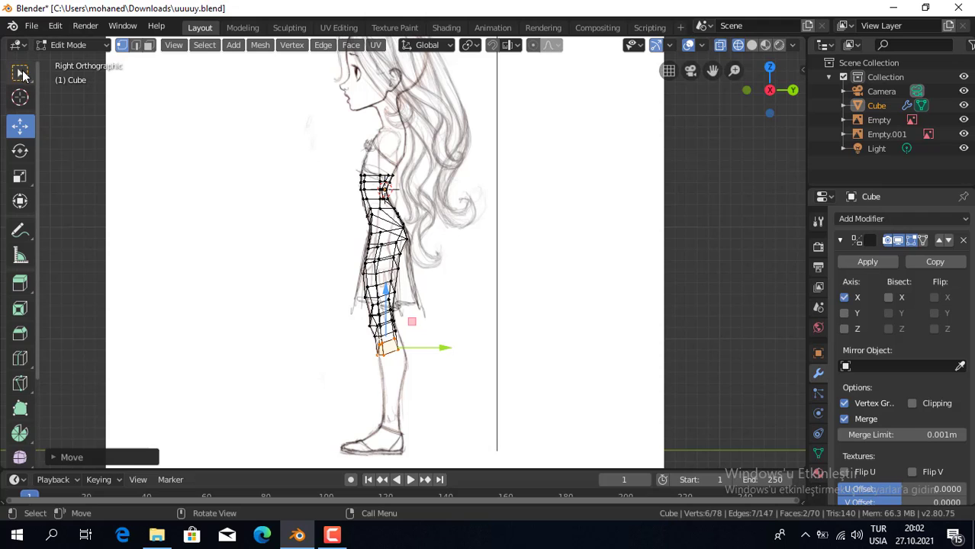
pyautogui.press('w')
pyautogui.click(480, 382)
# Move two bottom vertices of the new section about 0.058 m along Y in side view
pyautogui.moveTo(472, 377)
pyautogui.mouseDown(button='middle')
pyautogui.moveTo(447, 383)
pyautogui.moveTo(422, 370)
pyautogui.mouseUp(button='middle')
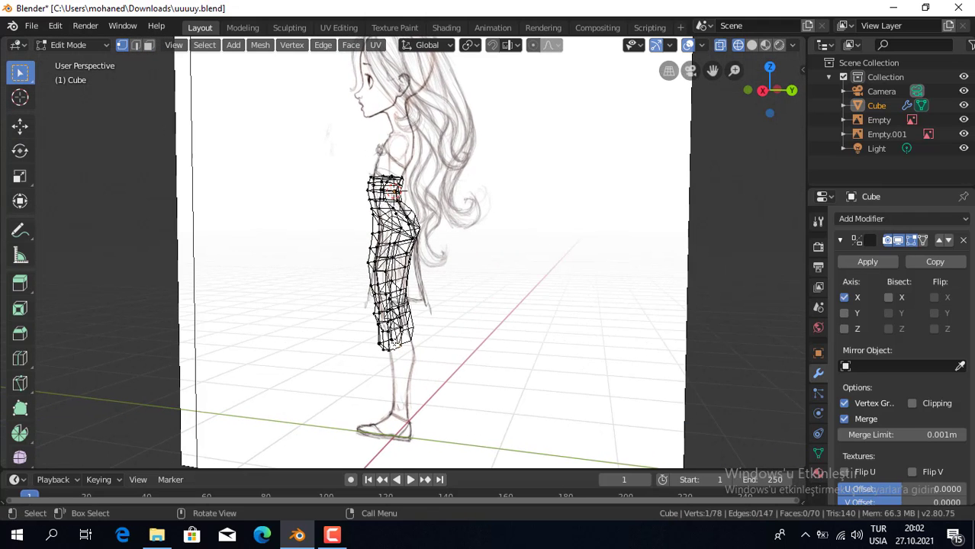
pyautogui.press('shift')
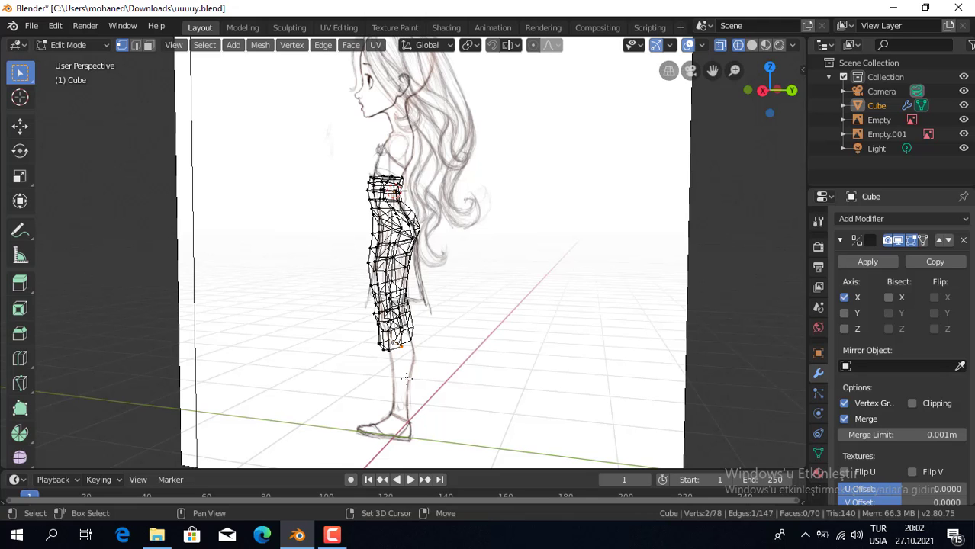
pyautogui.moveTo(407, 379); pyautogui.dragTo(356, 393, button='middle')
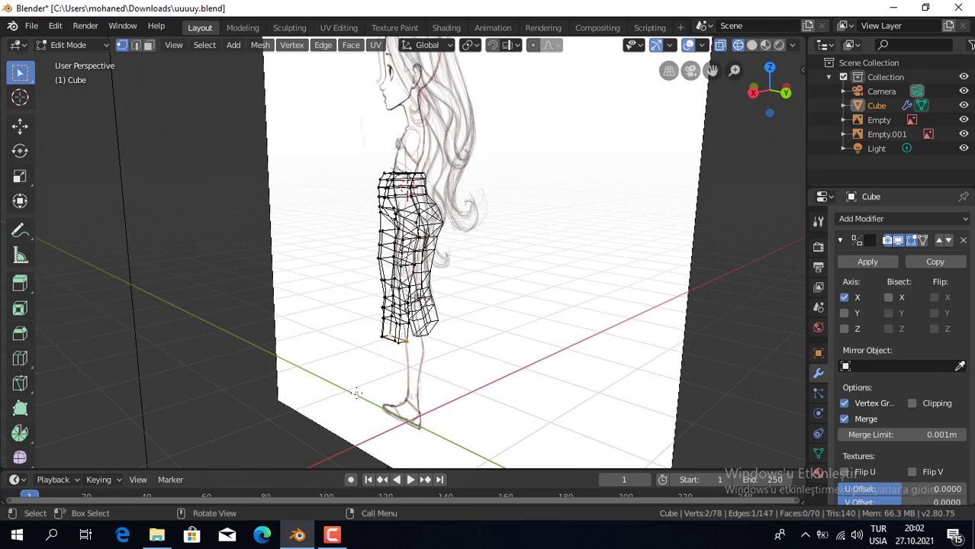
pyautogui.press('KP_3')
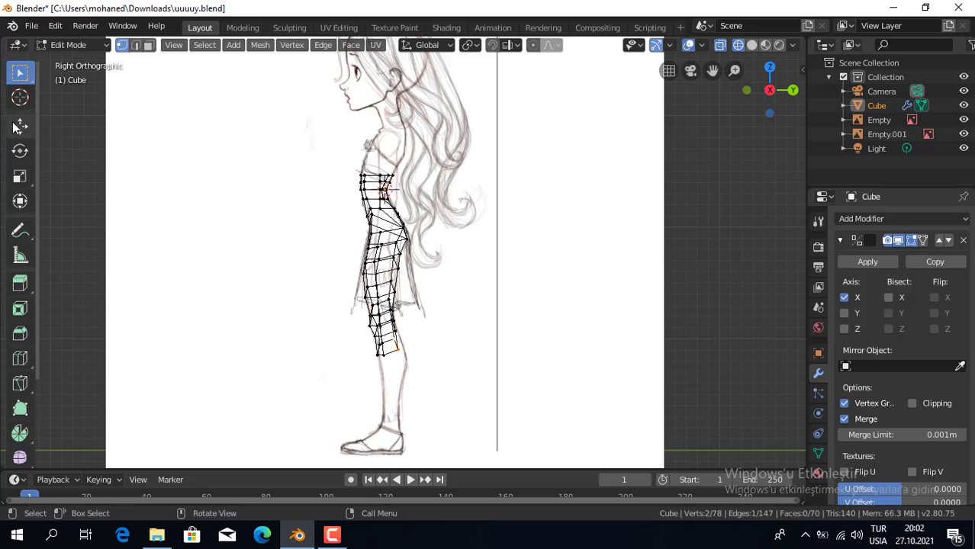
pyautogui.click(20, 126)
pyautogui.moveTo(446, 345); pyautogui.dragTo(438, 348)
pyautogui.moveTo(439, 348); pyautogui.dragTo(582, 333, button='middle')
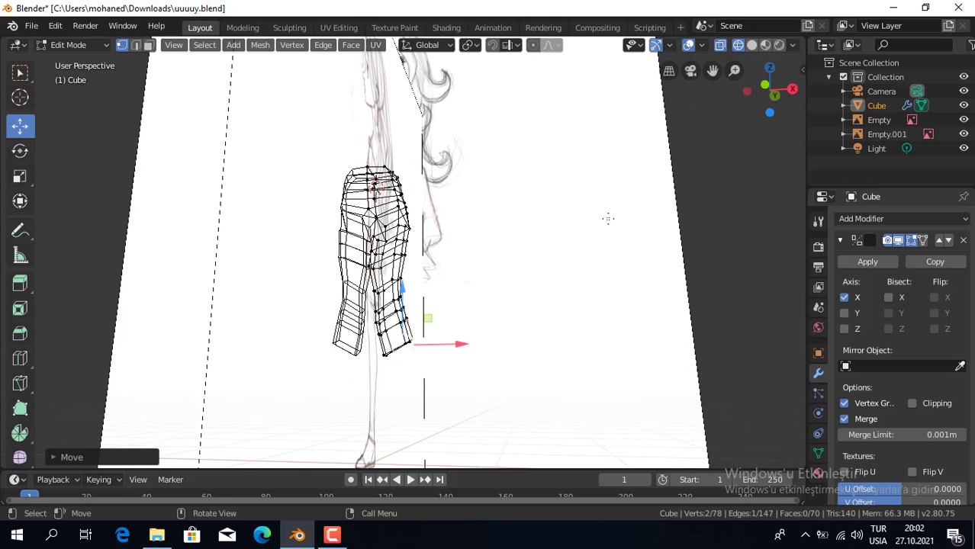
# In solid Face mode, select the leg's bottom face and view it from the front
pyautogui.click(752, 44)
pyautogui.moveTo(769, 95); pyautogui.dragTo(763, 122)
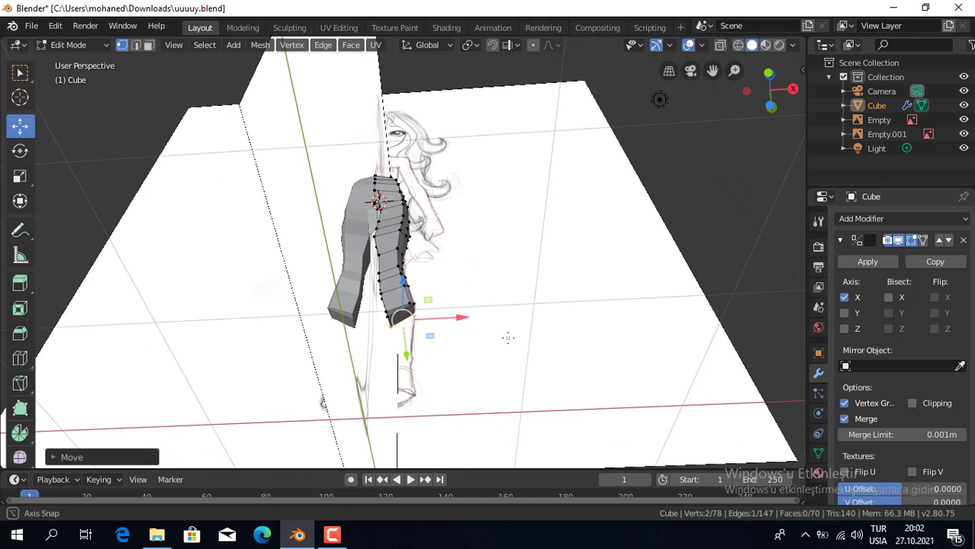
pyautogui.click(149, 44)
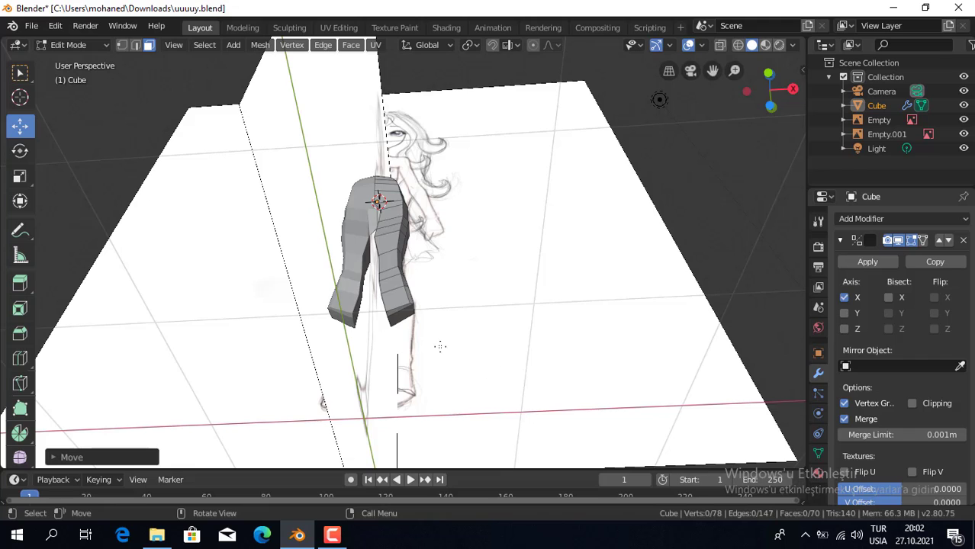
pyautogui.moveTo(440, 347); pyautogui.dragTo(438, 317, button='middle')
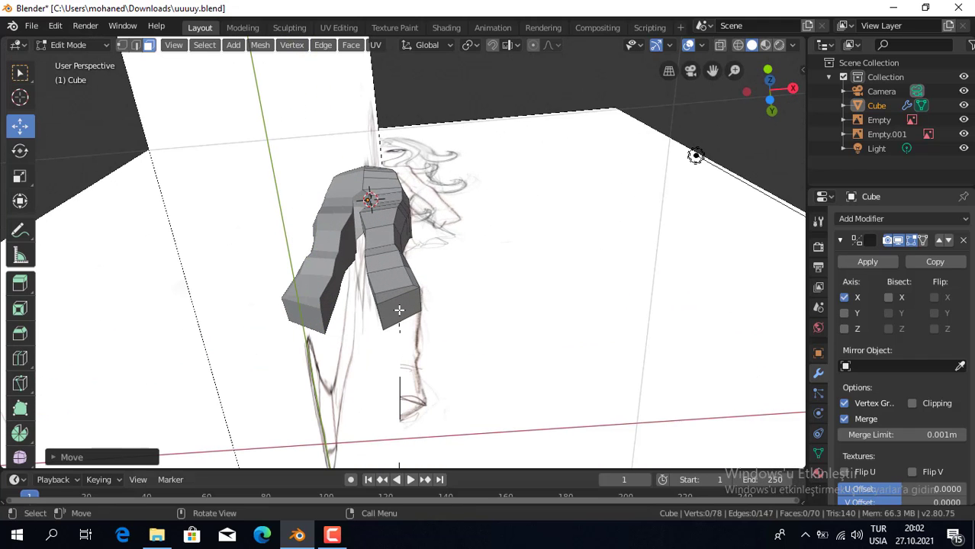
pyautogui.keyDown('shift'); pyautogui.click(388, 300); pyautogui.keyUp('shift')
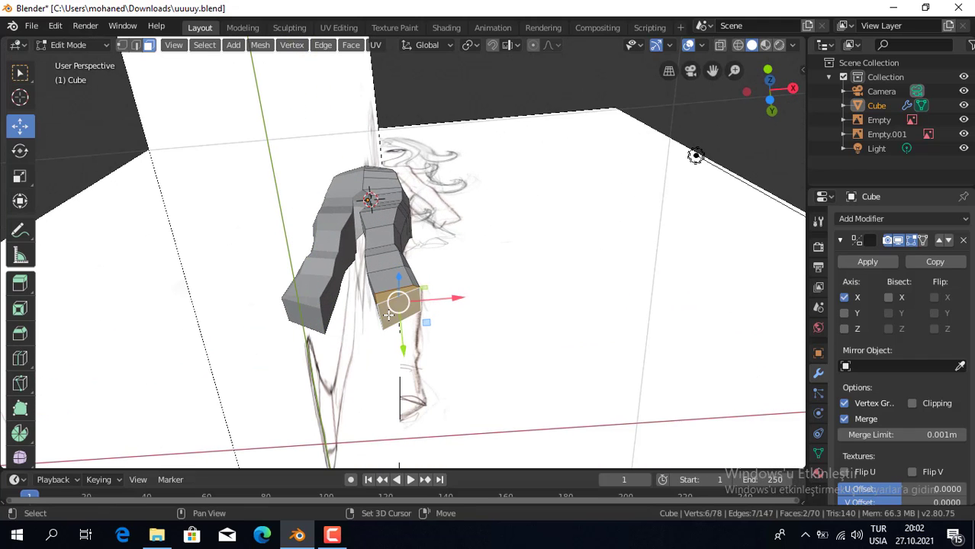
pyautogui.press('KP_1')
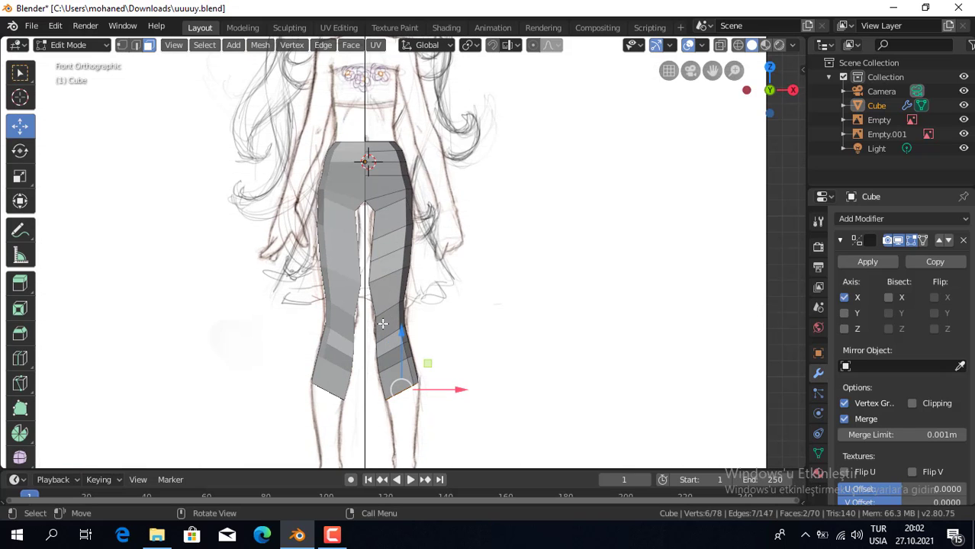
pyautogui.scroll(-2, 382, 323)
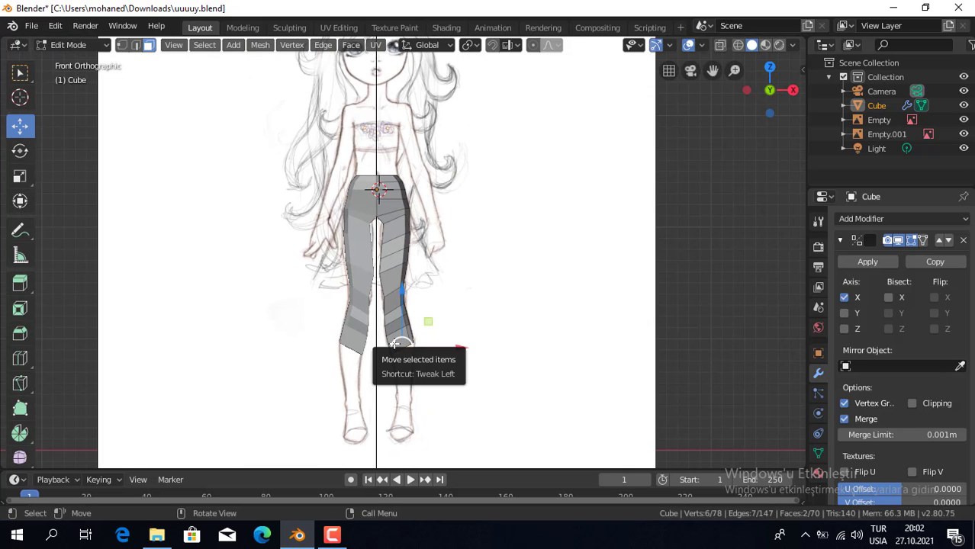
# Extrude the leg 0.178 m down toward the ankle and nudge the end inward along X
pyautogui.press('e')
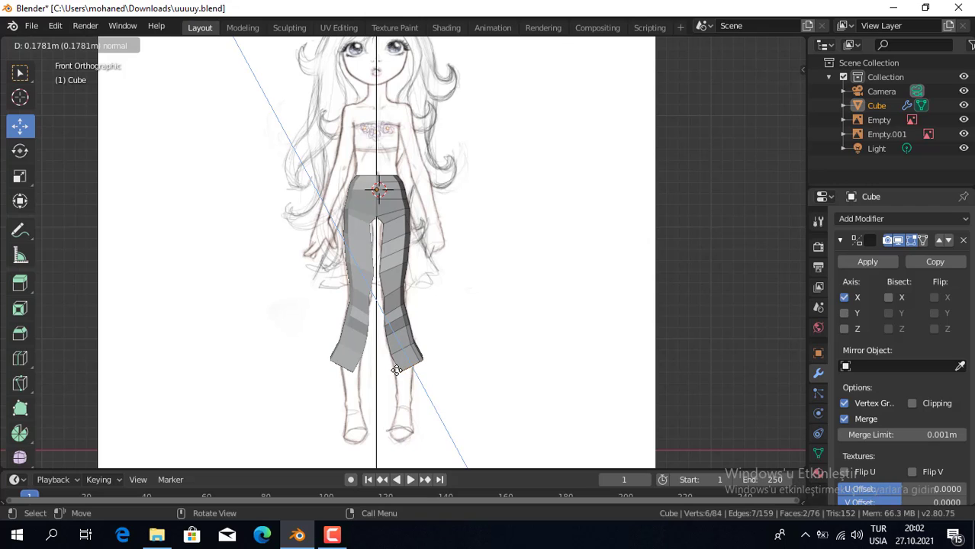
pyautogui.click(396, 370)
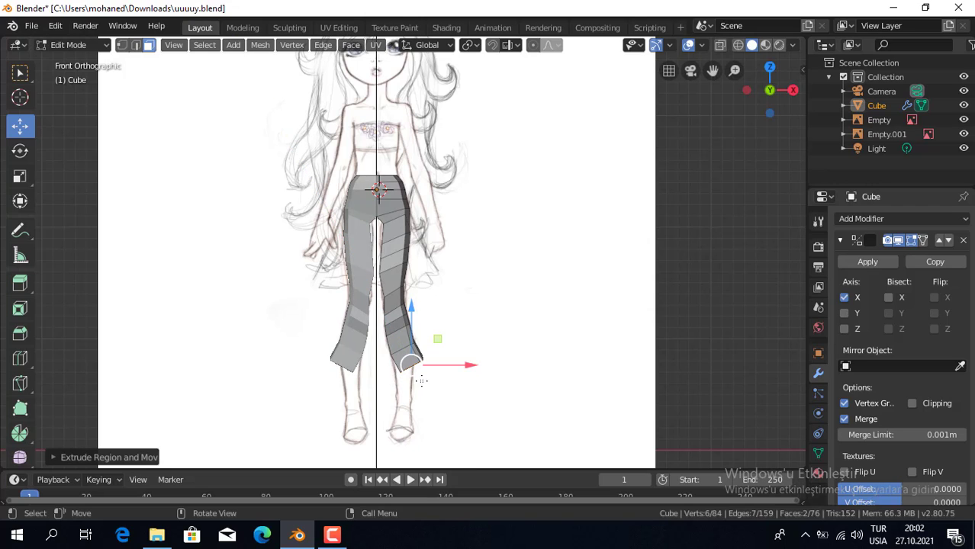
pyautogui.press('g')
pyautogui.press('x')
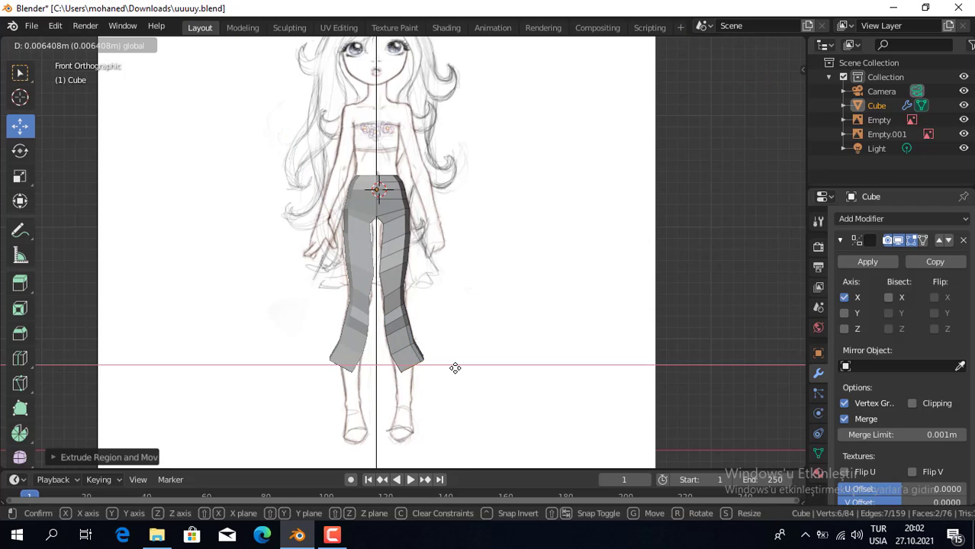
pyautogui.click(454, 369)
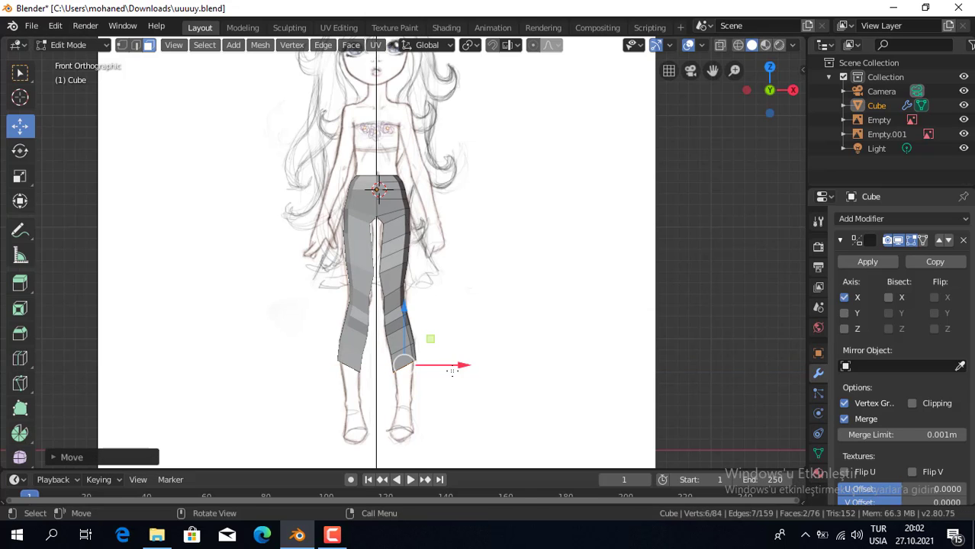
pyautogui.press('g')
pyautogui.press('x')
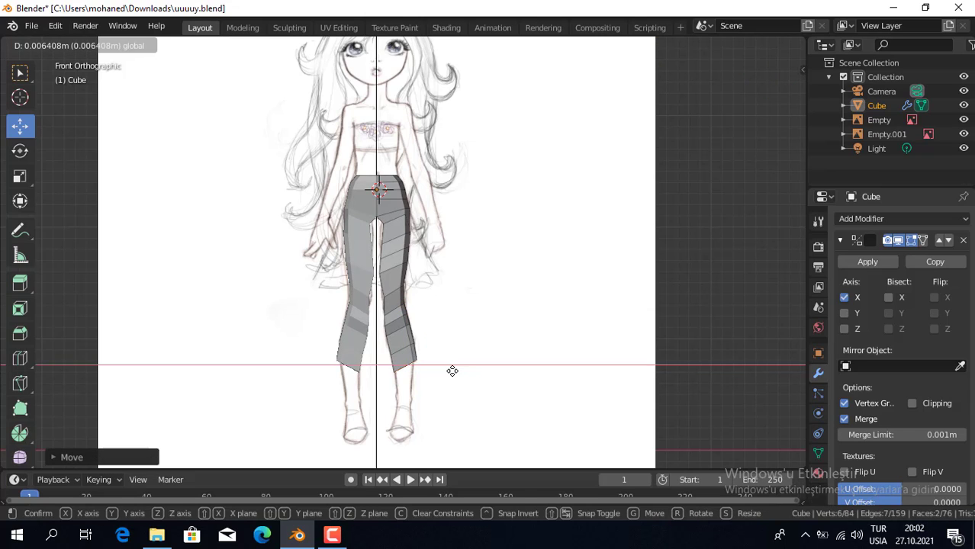
pyautogui.click(453, 370)
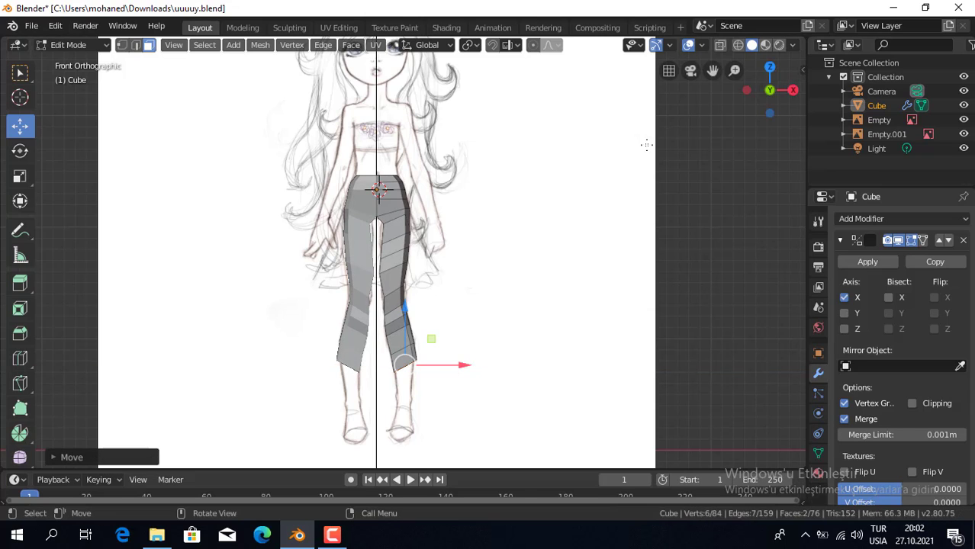
pyautogui.click(736, 46)
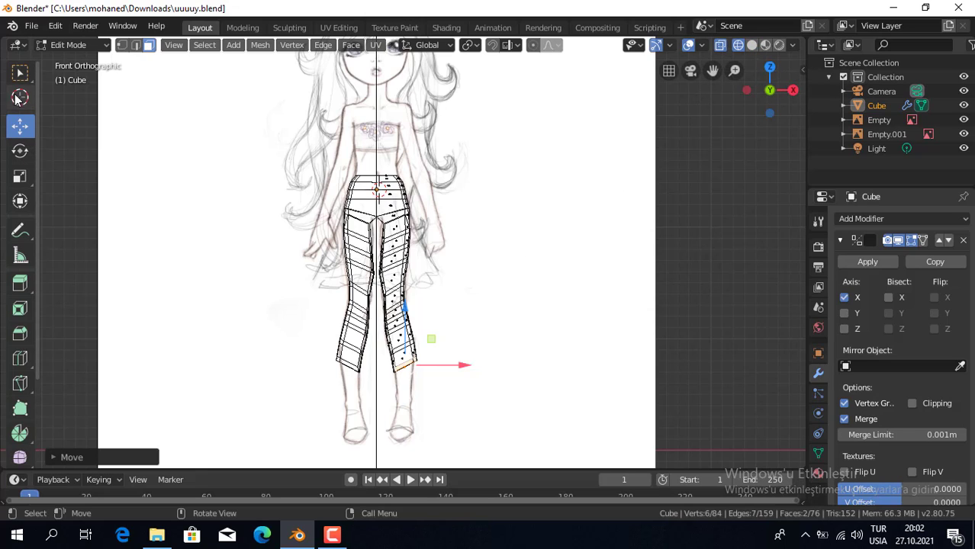
# In Vertex mode, narrow the leg's bottom edge horizontally and nudge it slightly sideways
pyautogui.click(122, 45)
pyautogui.click(19, 176)
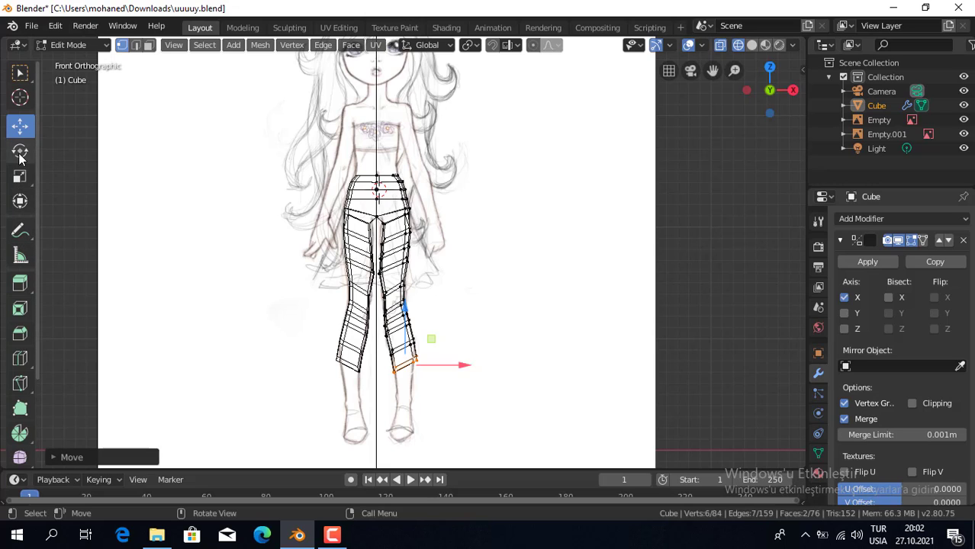
pyautogui.moveTo(460, 366); pyautogui.dragTo(441, 372)
pyautogui.click(20, 125)
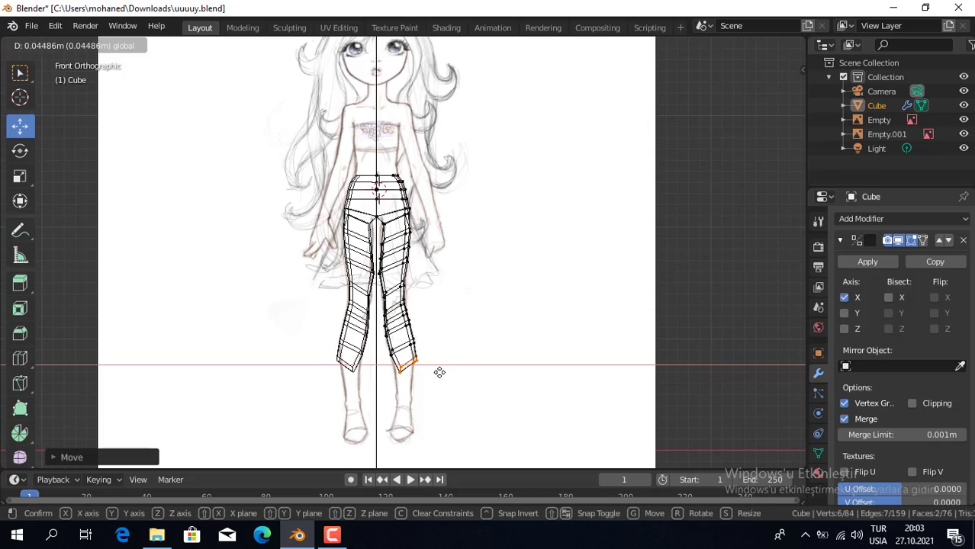
# Rotate the leg's bottom face about 25° to match the ankle angle in the front sketch
pyautogui.click(19, 153)
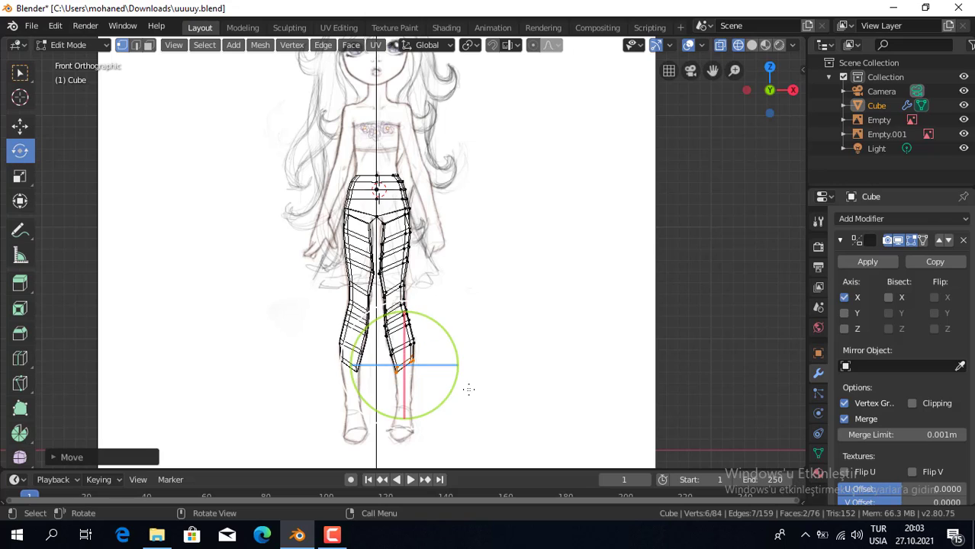
pyautogui.moveTo(409, 318); pyautogui.dragTo(441, 327)
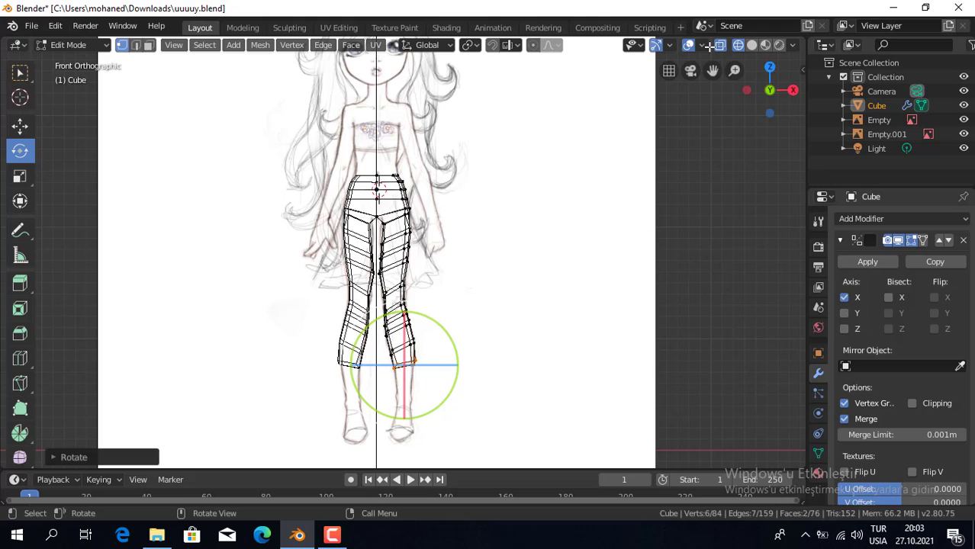
pyautogui.click(751, 45)
pyautogui.moveTo(527, 268)
pyautogui.mouseDown(button='middle')
pyautogui.moveTo(509, 186)
pyautogui.moveTo(521, 235)
pyautogui.mouseUp(button='middle')
pyautogui.click(472, 270)
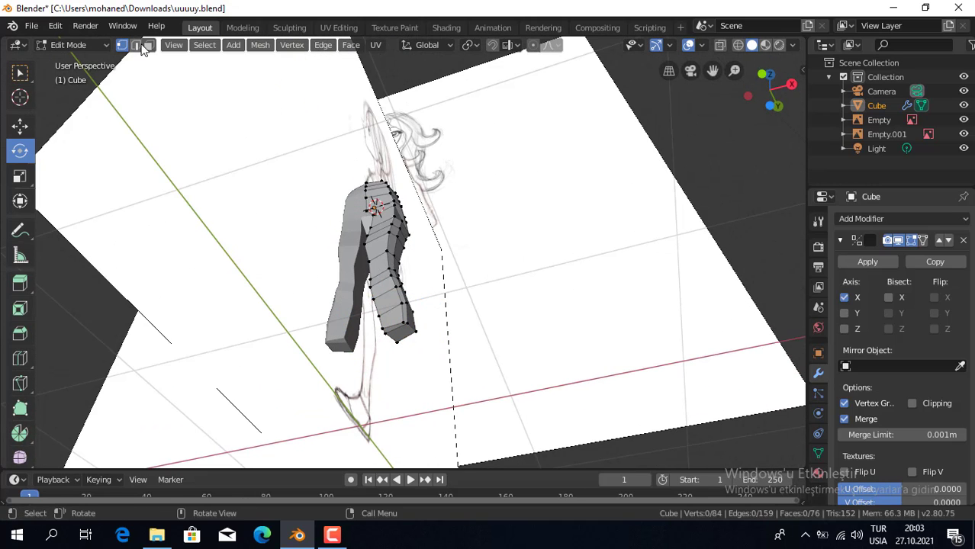
# Select the leg-bottom faces in Face mode and look at them from the front
pyautogui.click(148, 45)
pyautogui.moveTo(343, 344); pyautogui.dragTo(393, 393, button='middle')
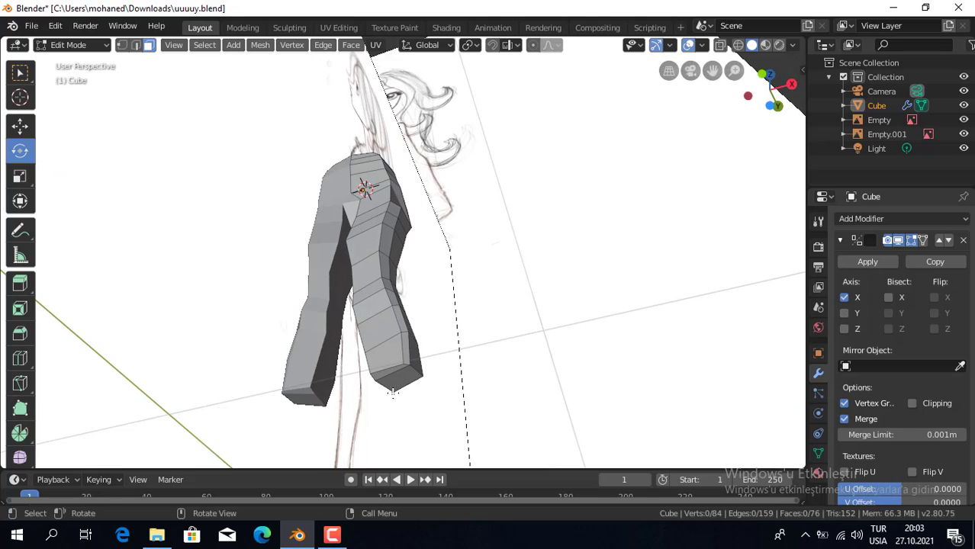
pyautogui.click(404, 376)
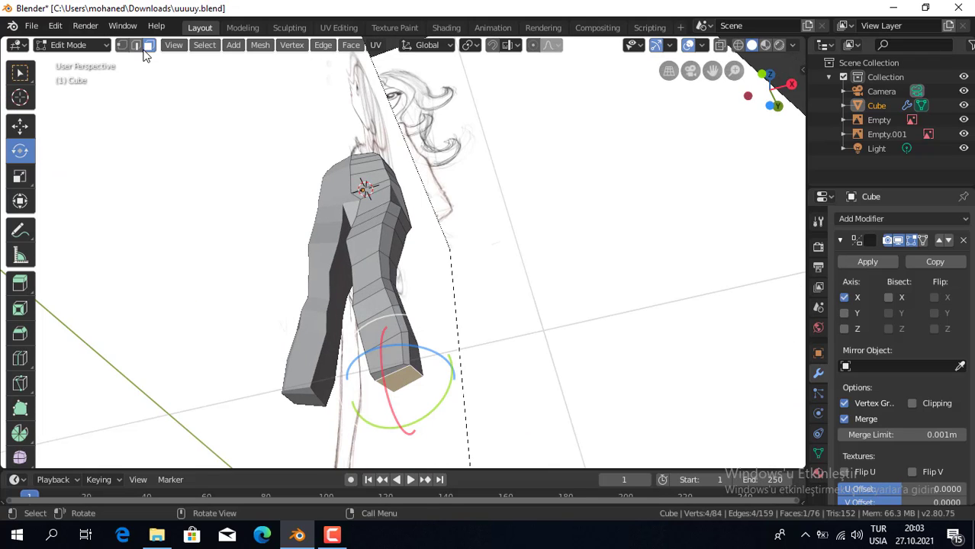
pyautogui.press('w')
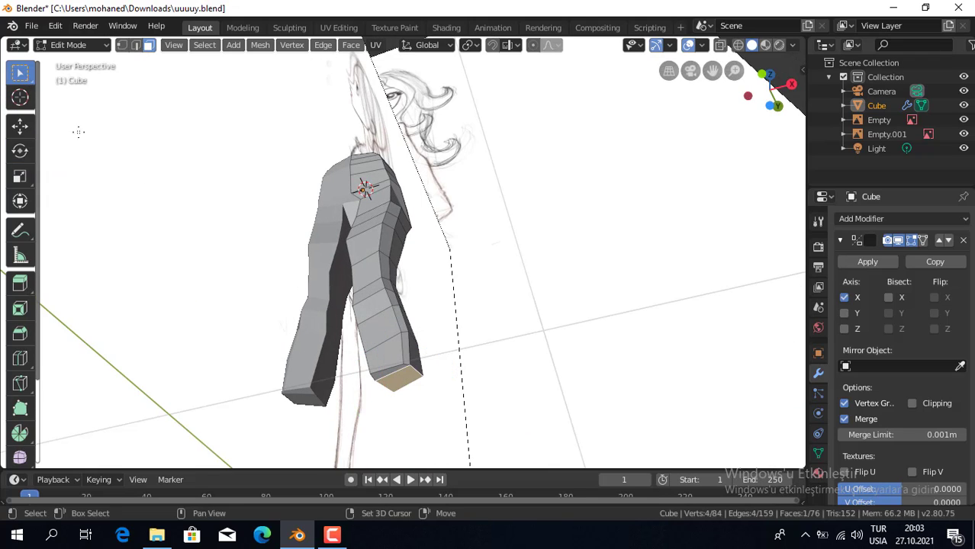
pyautogui.keyDown('shift'); pyautogui.click(385, 379); pyautogui.keyUp('shift')
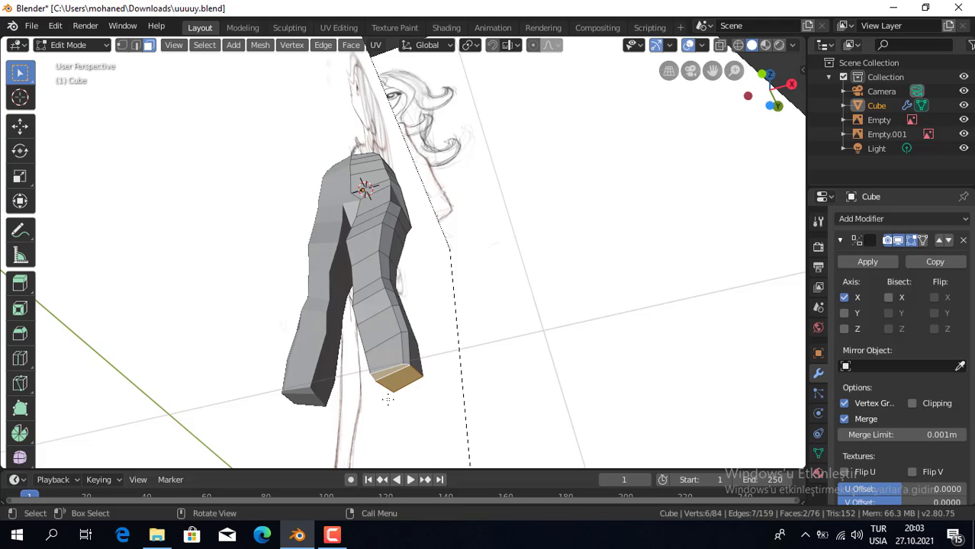
pyautogui.press('KP_1')
pyautogui.scroll(-3, 388, 412)
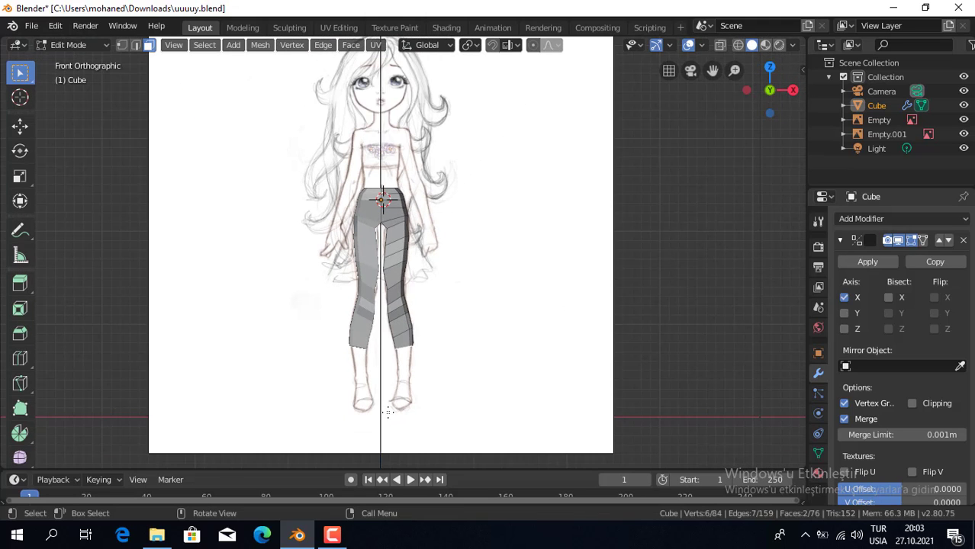
pyautogui.scroll(1, 396, 357)
# Extrude a new lower-shin section, shift it toward centre, and scale it to about two-thirds width
pyautogui.press('e')
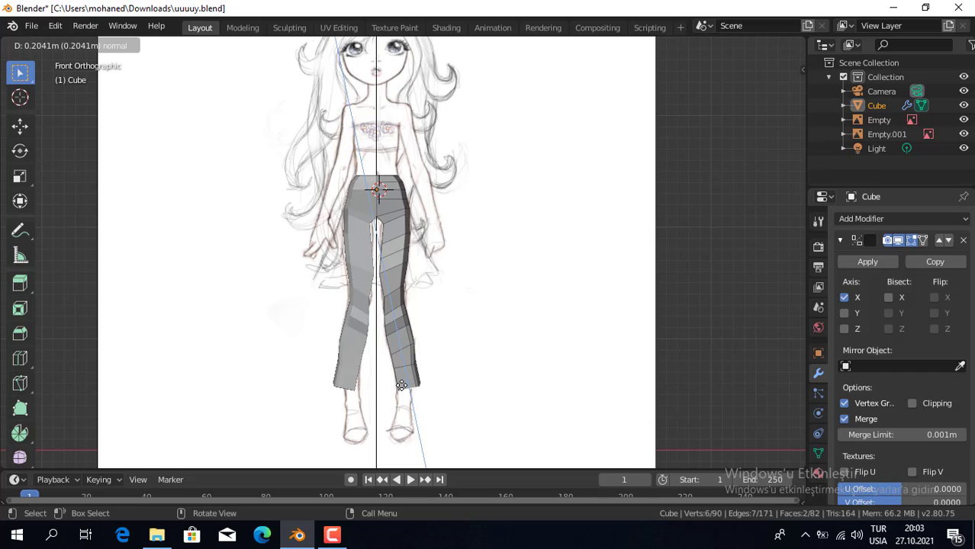
pyautogui.click(397, 391)
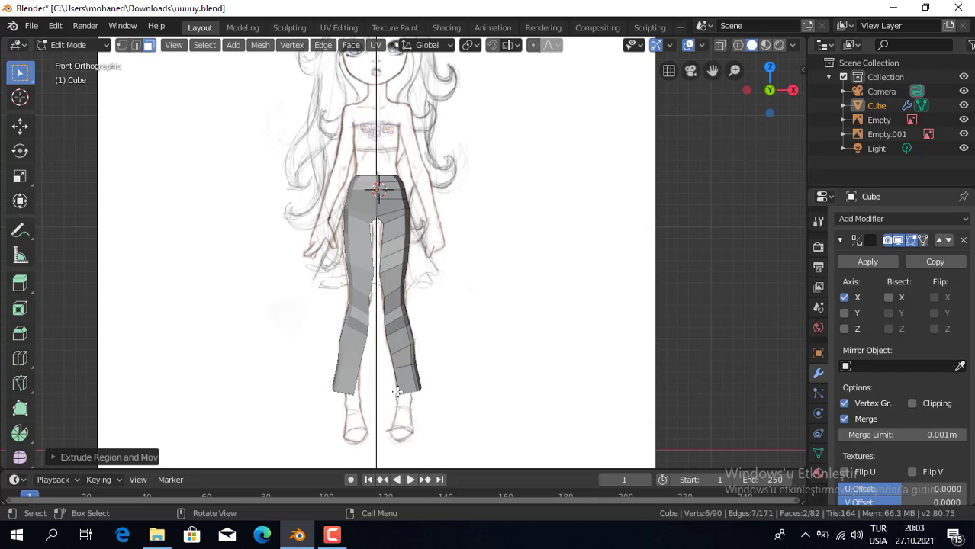
pyautogui.click(19, 128)
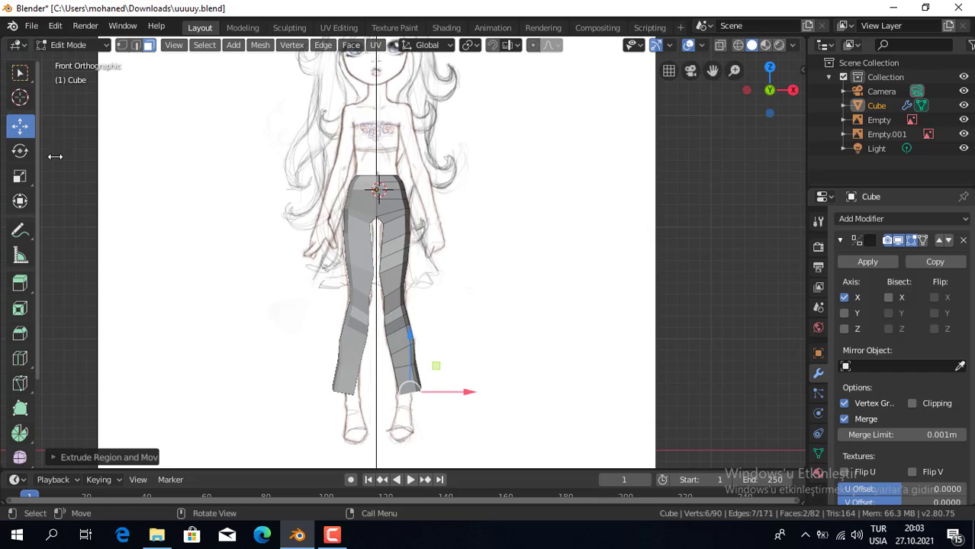
pyautogui.moveTo(457, 394); pyautogui.dragTo(448, 395)
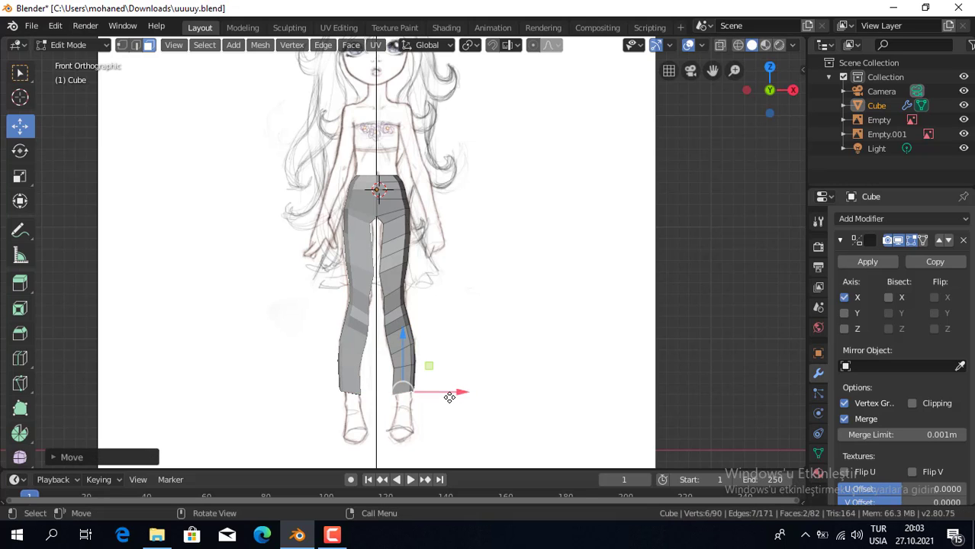
pyautogui.click(20, 176)
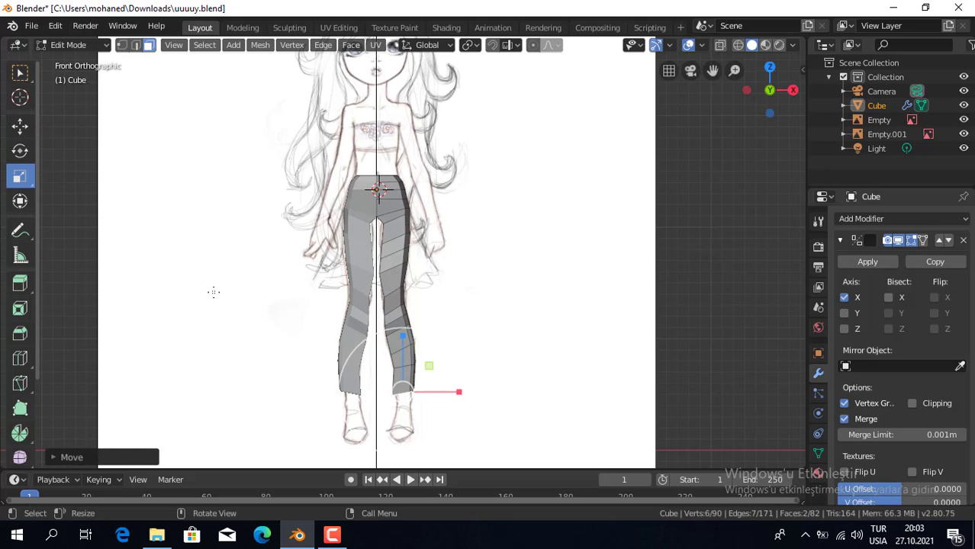
pyautogui.moveTo(435, 394)
pyautogui.mouseDown()
pyautogui.moveTo(443, 393)
pyautogui.moveTo(425, 390)
pyautogui.mouseUp()
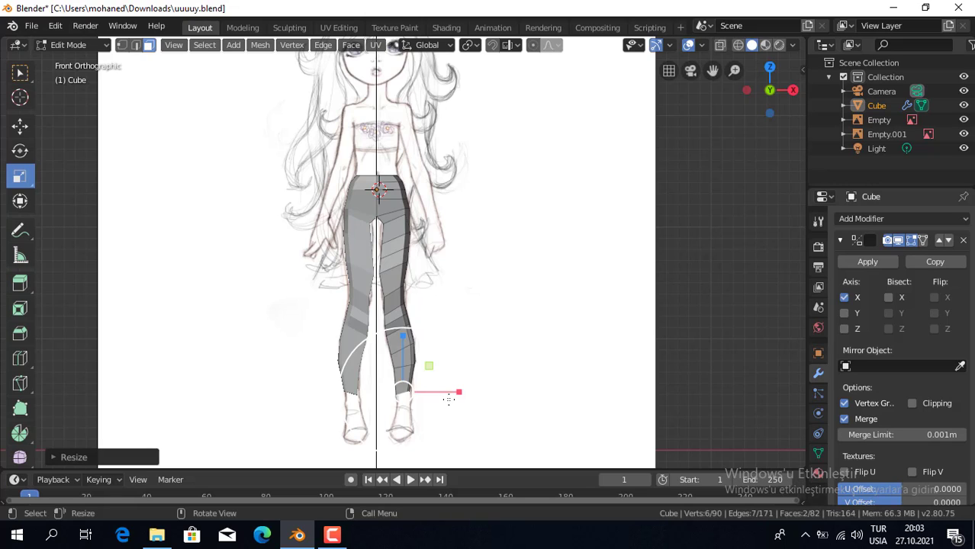
pyautogui.press('KP_3')
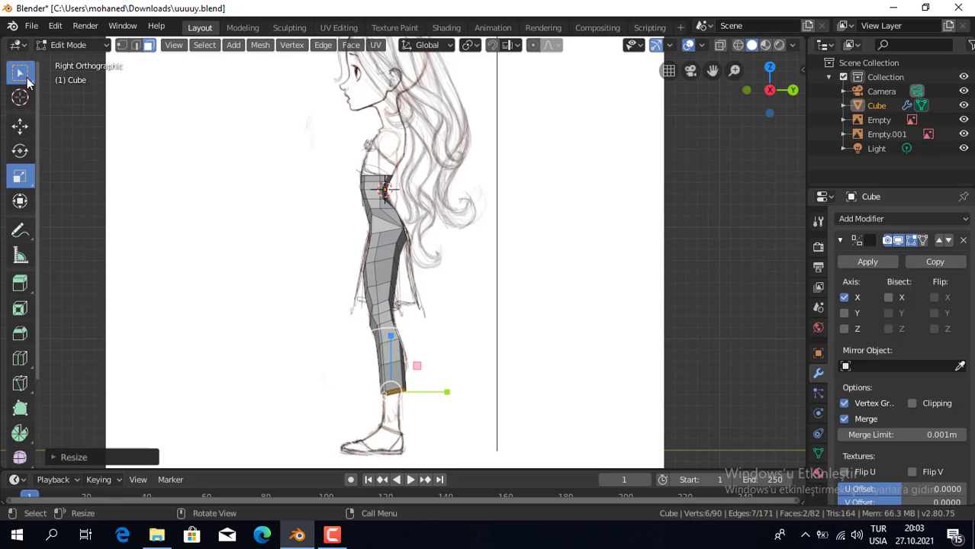
# In wireframe Vertex mode, move the leg's bottom edge to match the side sketch
pyautogui.click(20, 73)
pyautogui.click(122, 44)
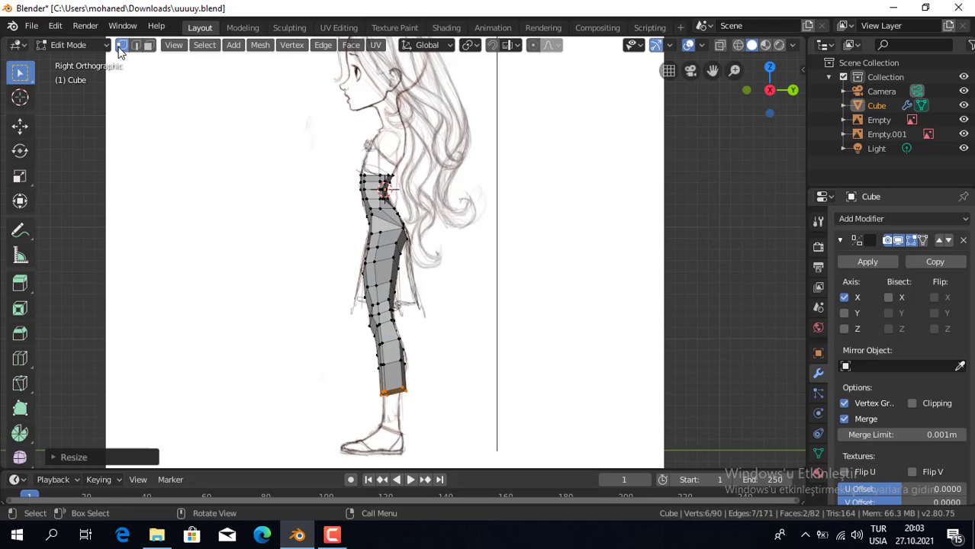
pyautogui.click(738, 45)
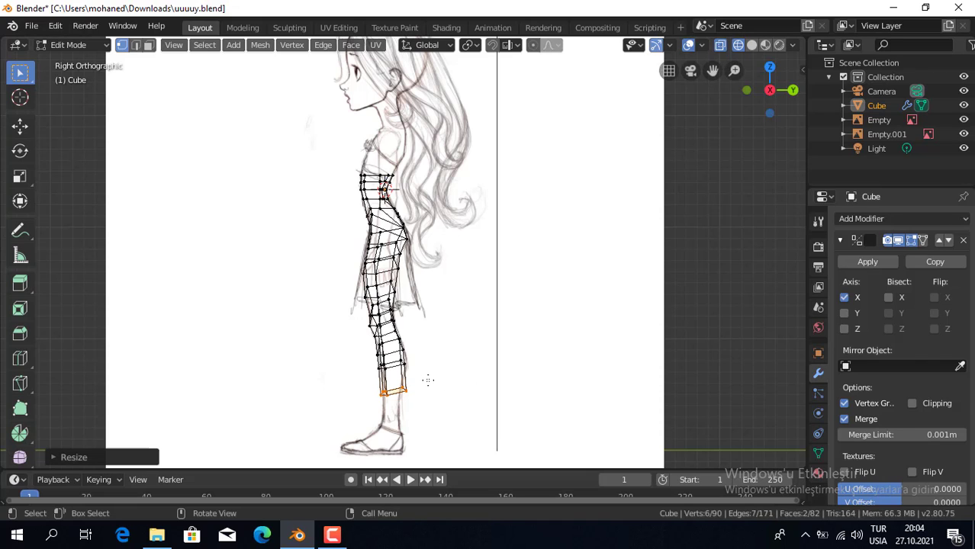
pyautogui.scroll(2, 436, 376)
pyautogui.scroll(1, 440, 379)
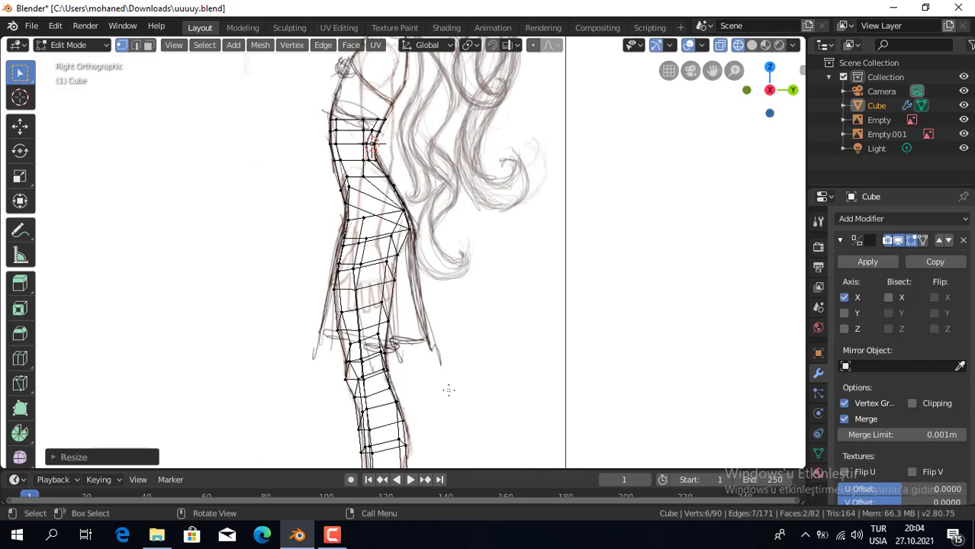
pyautogui.keyDown('shift'); pyautogui.moveTo(498, 349); pyautogui.dragTo(485, 374, button='middle'); pyautogui.keyUp('shift')
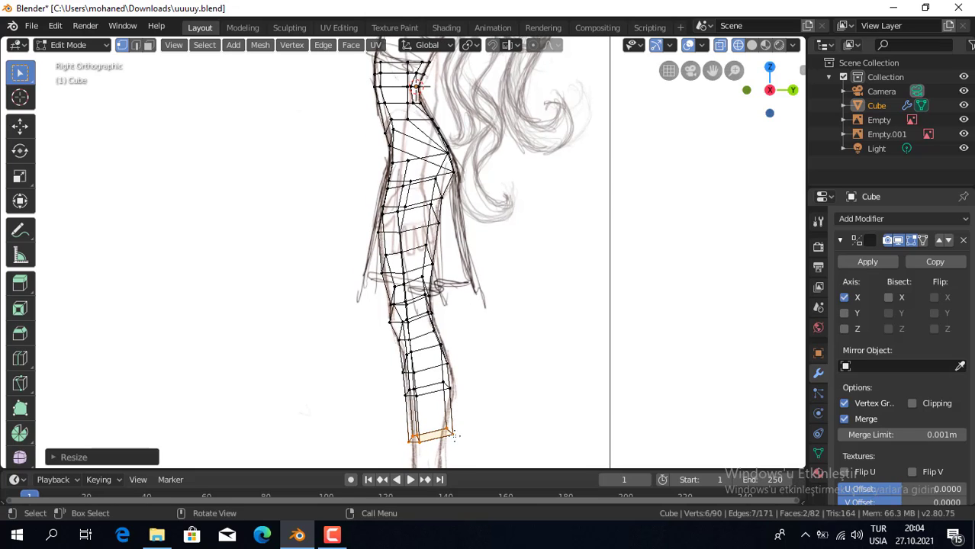
pyautogui.click(454, 435)
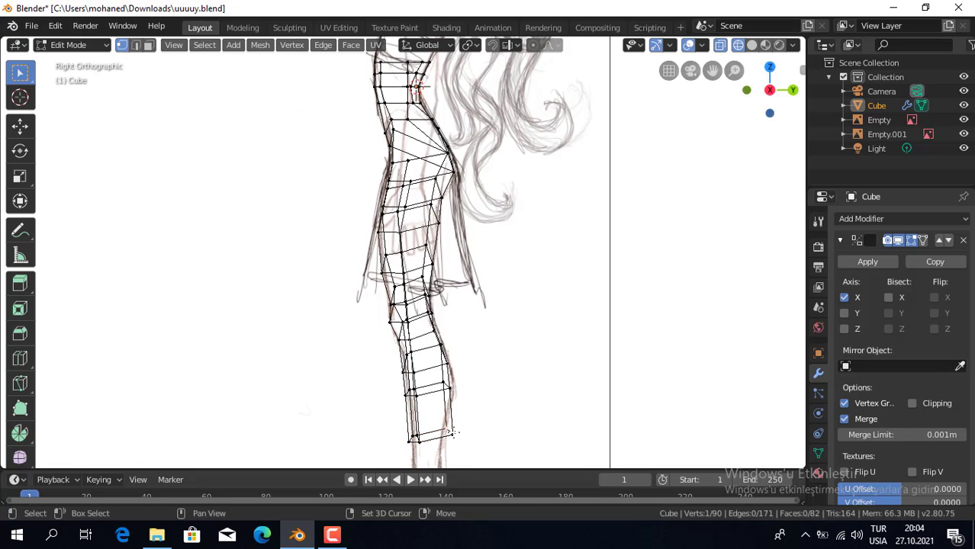
pyautogui.keyDown('shift'); pyautogui.click(445, 429); pyautogui.keyUp('shift')
pyautogui.click(20, 126)
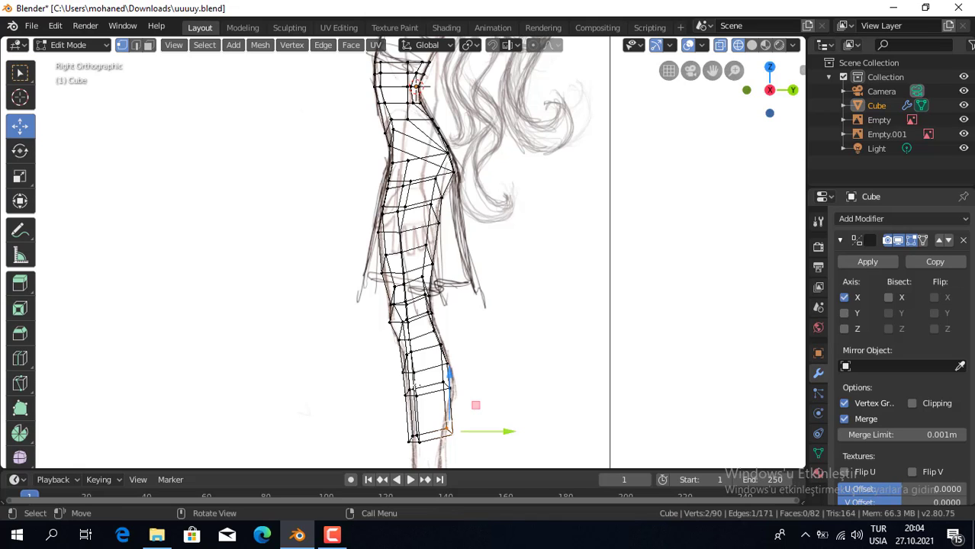
pyautogui.moveTo(488, 430); pyautogui.dragTo(473, 431)
# Pull a lower-leg edge back onto the calf outline in side view
pyautogui.click(410, 441)
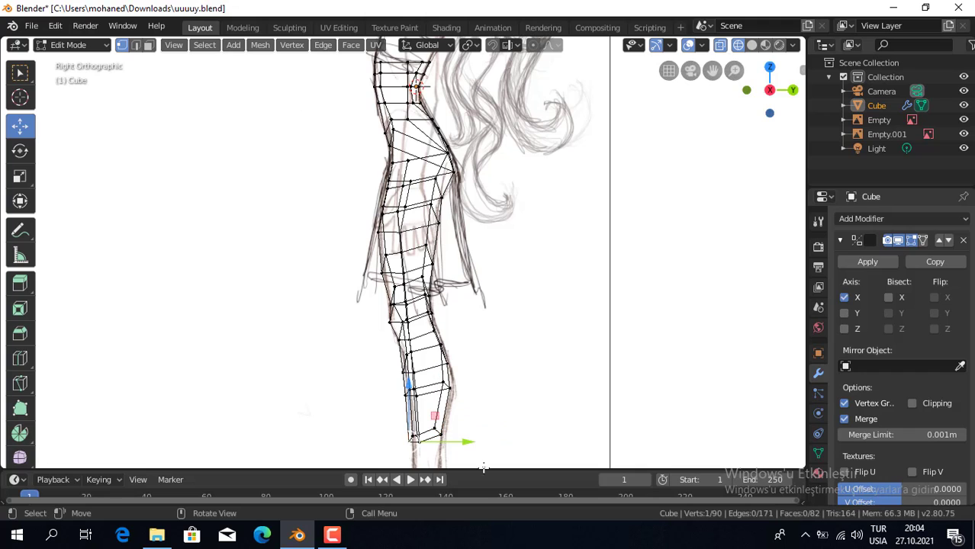
pyautogui.moveTo(494, 414)
pyautogui.mouseDown(button='middle')
pyautogui.moveTo(508, 412)
pyautogui.moveTo(217, 344)
pyautogui.mouseUp(button='middle')
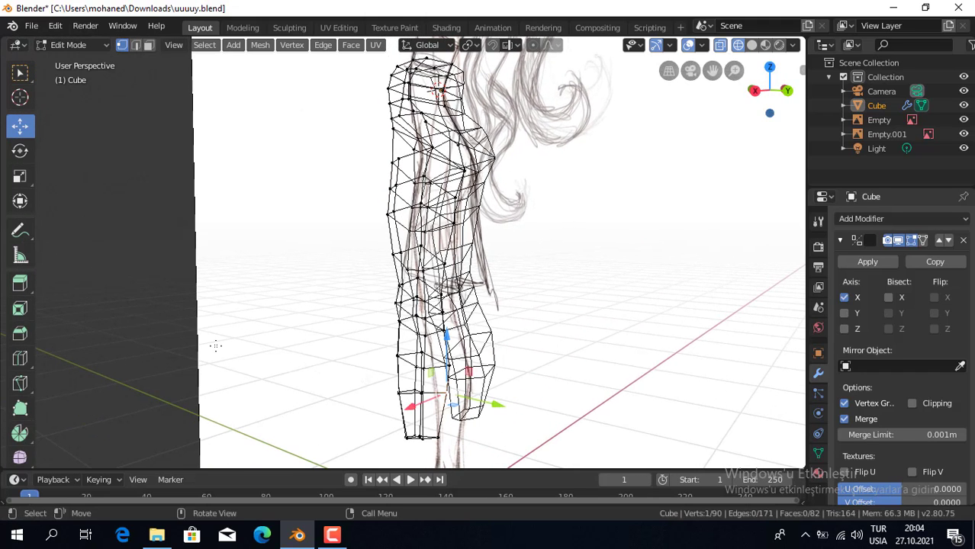
pyautogui.click(157, 239)
pyautogui.click(20, 72)
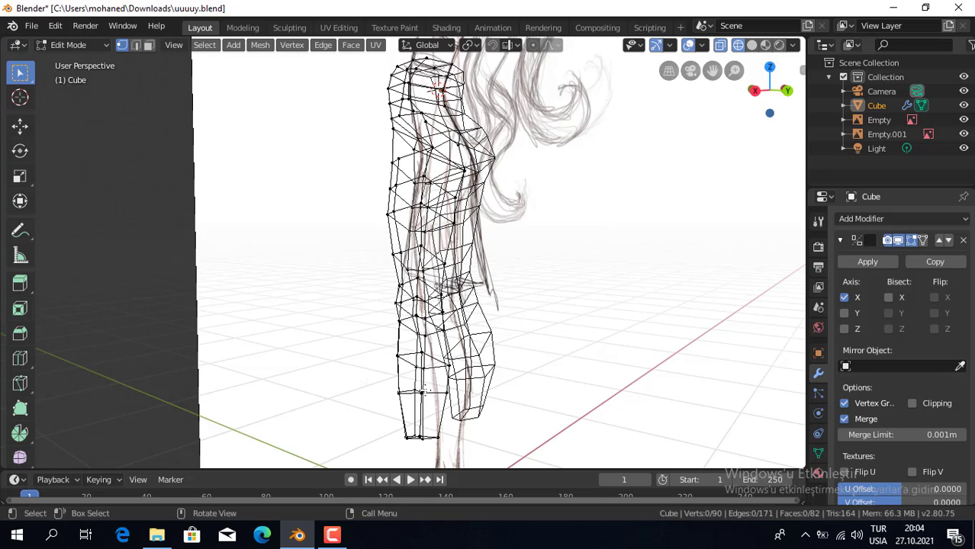
pyautogui.keyDown('alt'); pyautogui.click(421, 393); pyautogui.keyUp('alt')
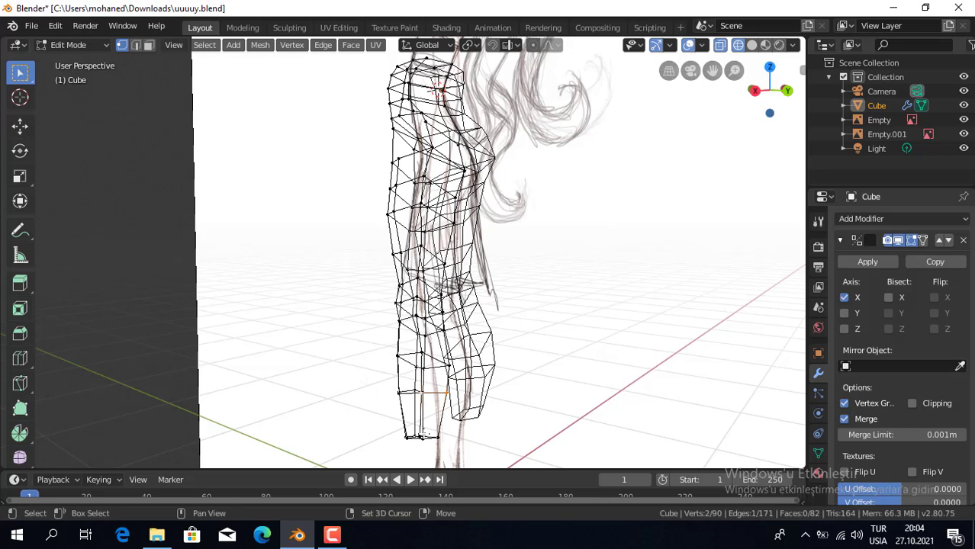
pyautogui.press('KP_3')
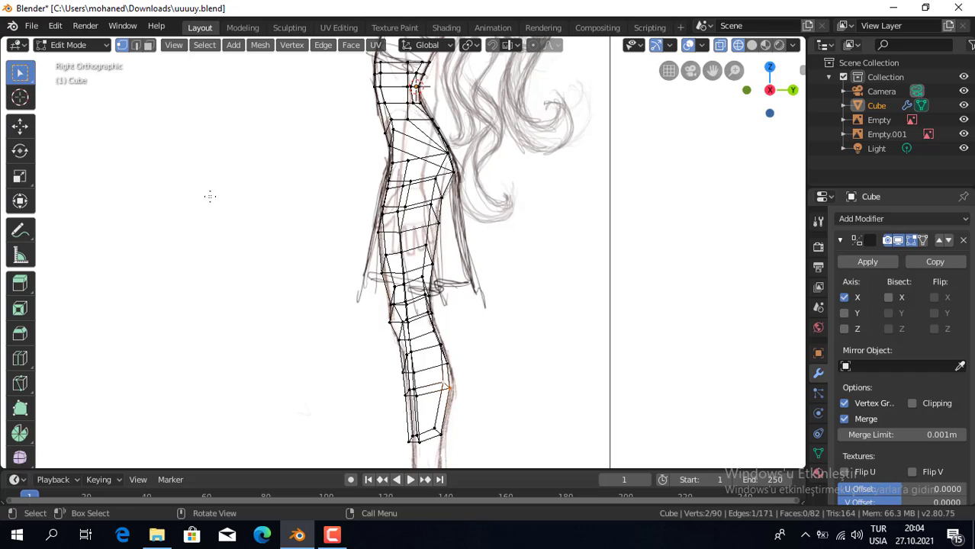
pyautogui.hotkey('shift', 'space')
pyautogui.press('g')
pyautogui.moveTo(500, 385); pyautogui.dragTo(500, 388)
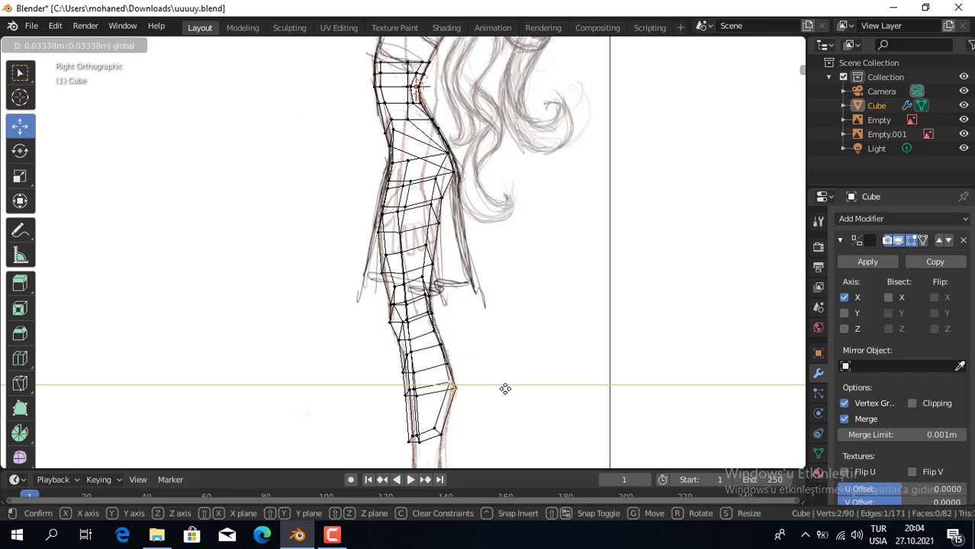
pyautogui.moveTo(500, 388); pyautogui.dragTo(501, 387)
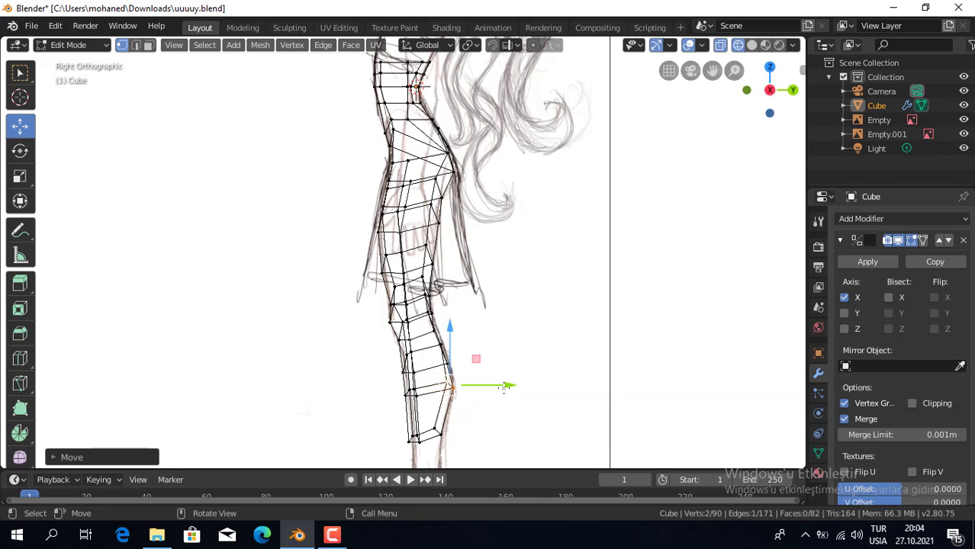
# Reposition a bottom leg vertex to follow the side drawing
pyautogui.click(485, 357)
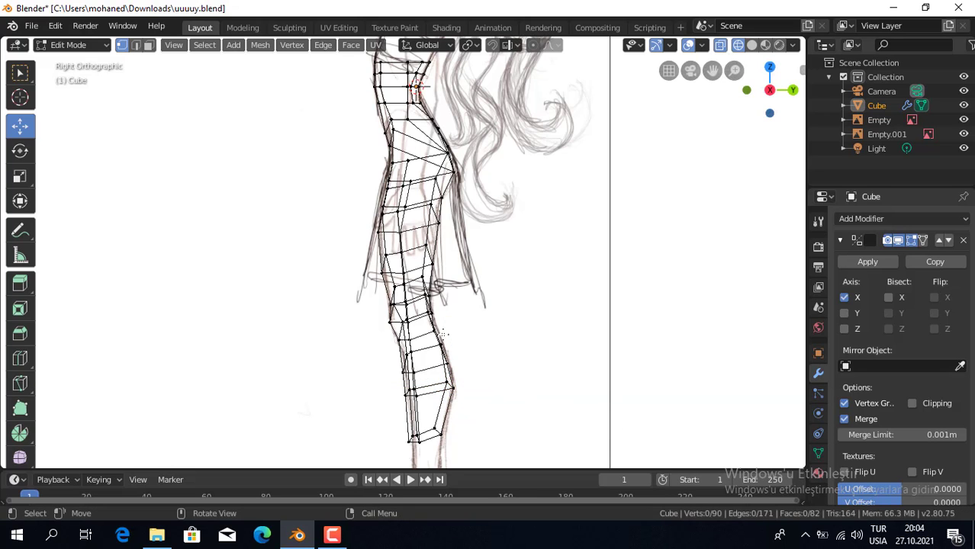
pyautogui.moveTo(443, 333)
pyautogui.mouseDown(button='middle')
pyautogui.moveTo(461, 343)
pyautogui.moveTo(495, 427)
pyautogui.moveTo(511, 413)
pyautogui.mouseUp(button='middle')
pyautogui.press('KP_3')
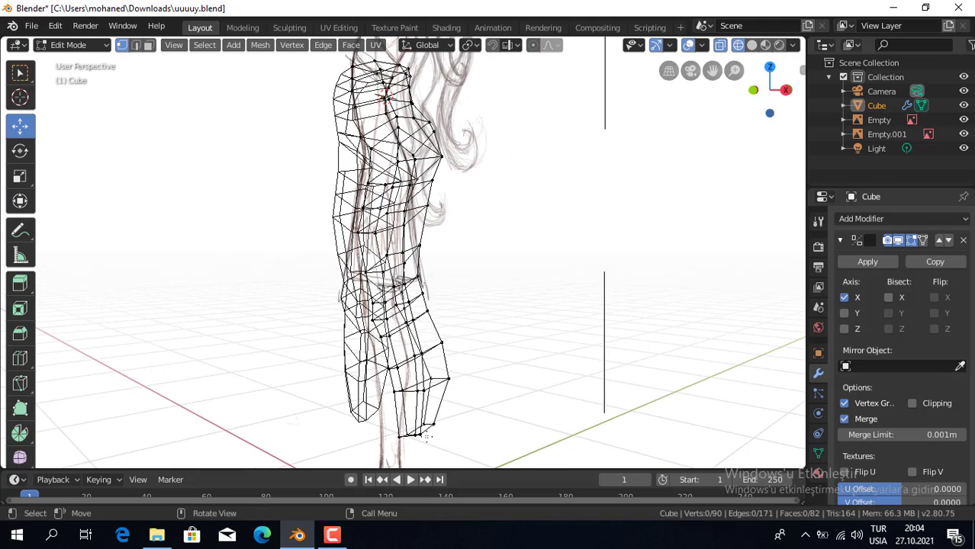
pyautogui.click(417, 436)
pyautogui.moveTo(417, 447)
pyautogui.mouseDown(button='middle')
pyautogui.moveTo(544, 403)
pyautogui.moveTo(511, 410)
pyautogui.moveTo(529, 407)
pyautogui.moveTo(508, 424)
pyautogui.moveTo(460, 431)
pyautogui.moveTo(468, 433)
pyautogui.moveTo(472, 418)
pyautogui.moveTo(461, 429)
pyautogui.moveTo(417, 388)
pyautogui.mouseUp(button='middle')
pyautogui.click(514, 415)
pyautogui.scroll(-2, 515, 414)
pyautogui.click(407, 389)
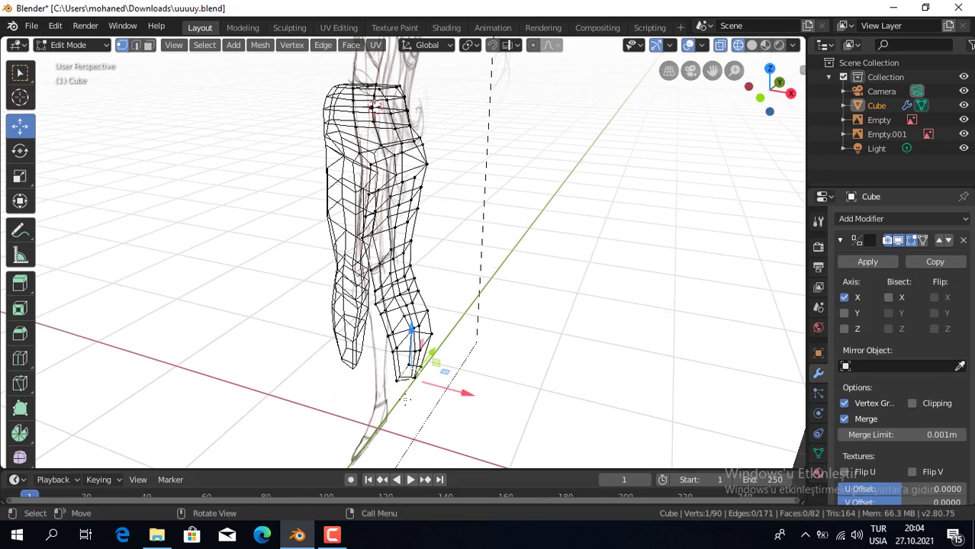
pyautogui.press('g')
pyautogui.click(396, 377)
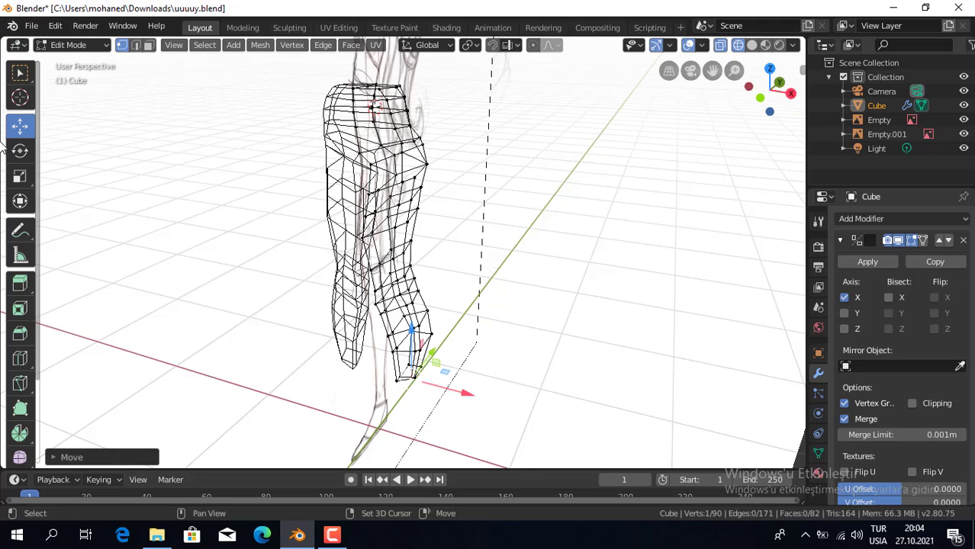
# Shift the two ankle vertices about 0.031 m to line up with the side-profile sketch
pyautogui.click(20, 72)
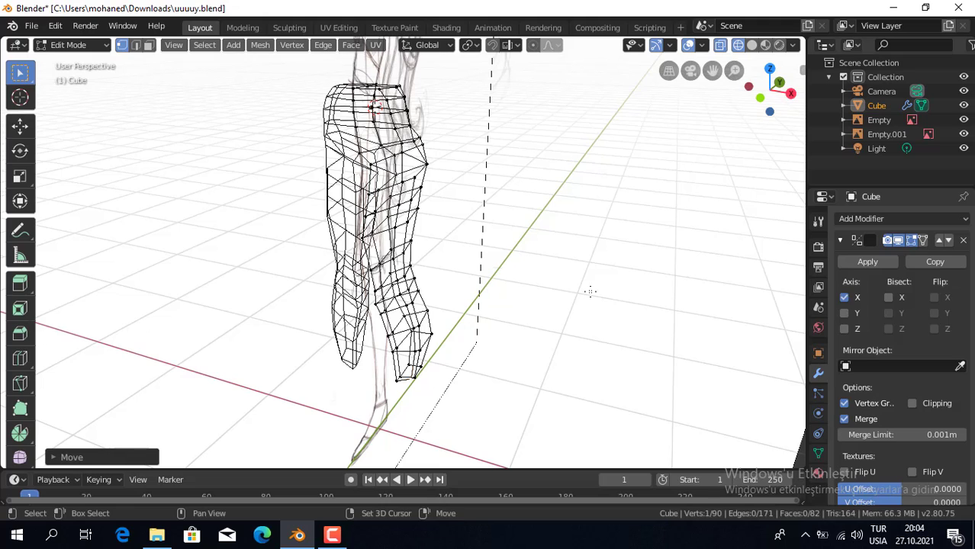
pyautogui.keyDown('shift'); pyautogui.click(394, 379); pyautogui.keyUp('shift')
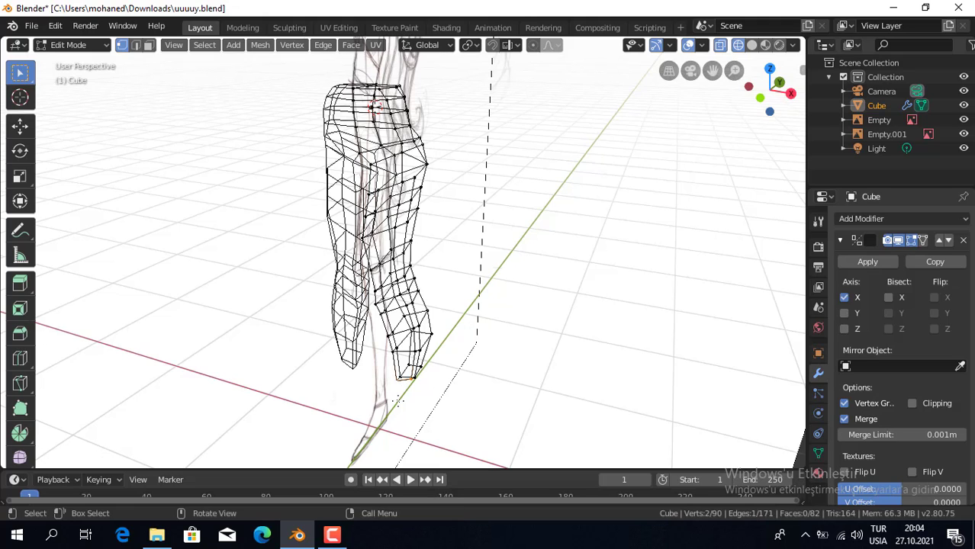
pyautogui.press('KP_1')
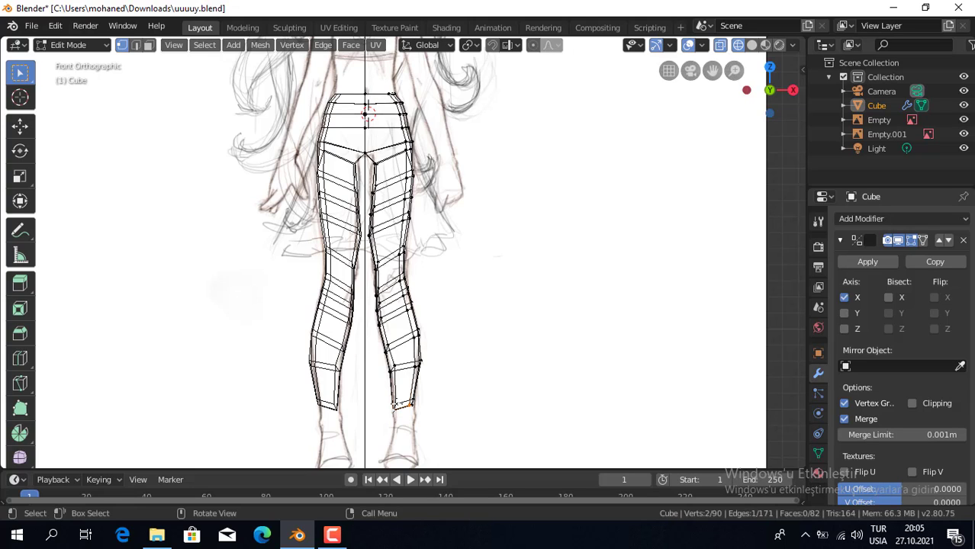
pyautogui.press('KP_3')
pyautogui.click(20, 125)
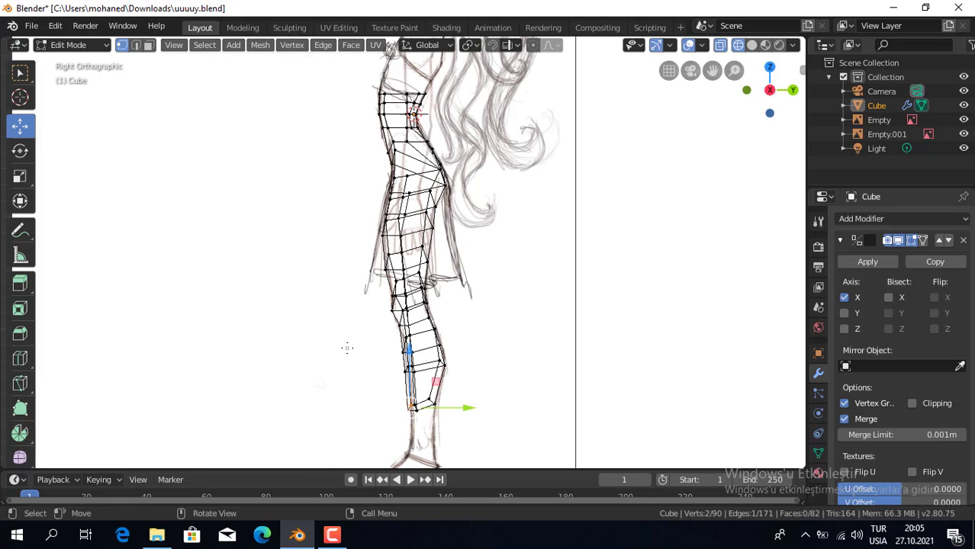
pyautogui.press('g')
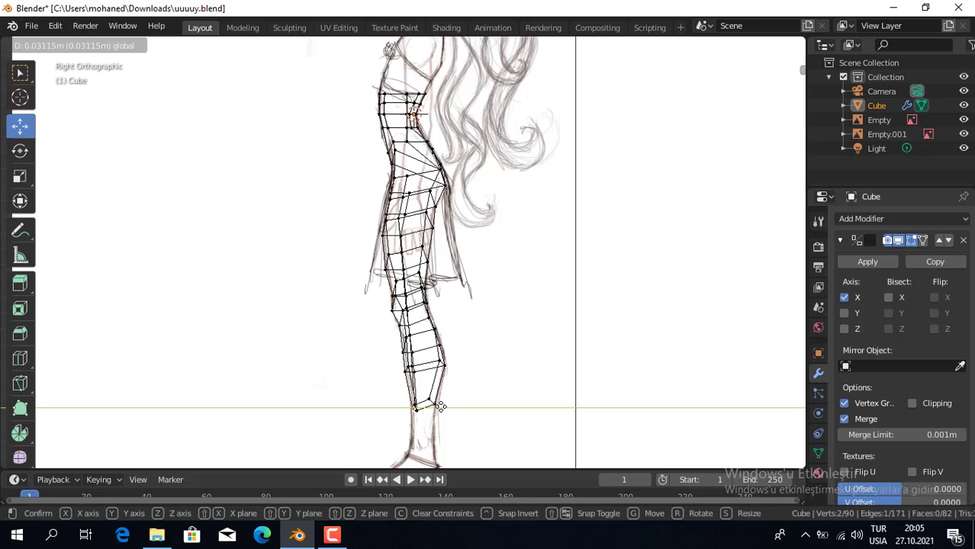
pyautogui.click(645, 513)
pyautogui.moveTo(546, 388); pyautogui.dragTo(439, 386, button='middle')
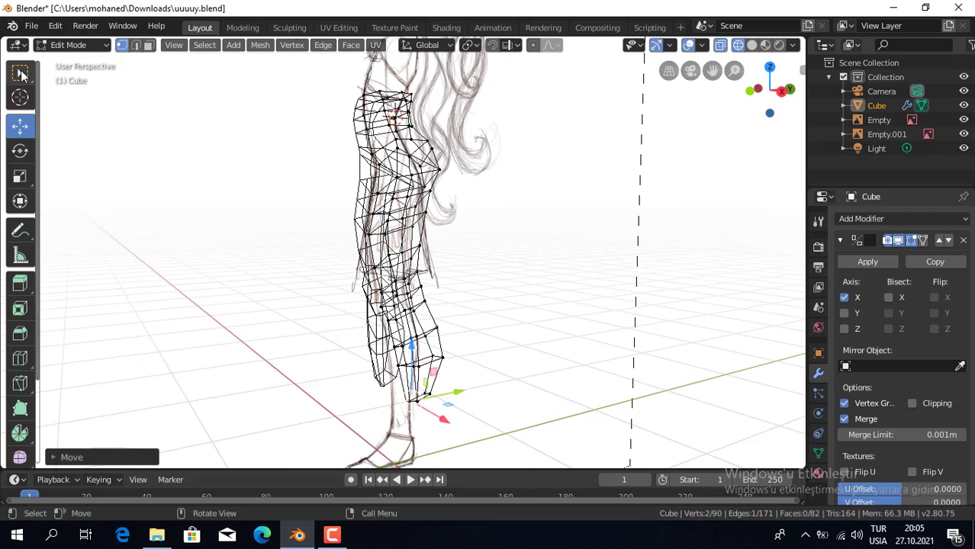
# Push two lower-leg vertices slightly forward onto the side drawing
pyautogui.click(20, 71)
pyautogui.click(413, 373)
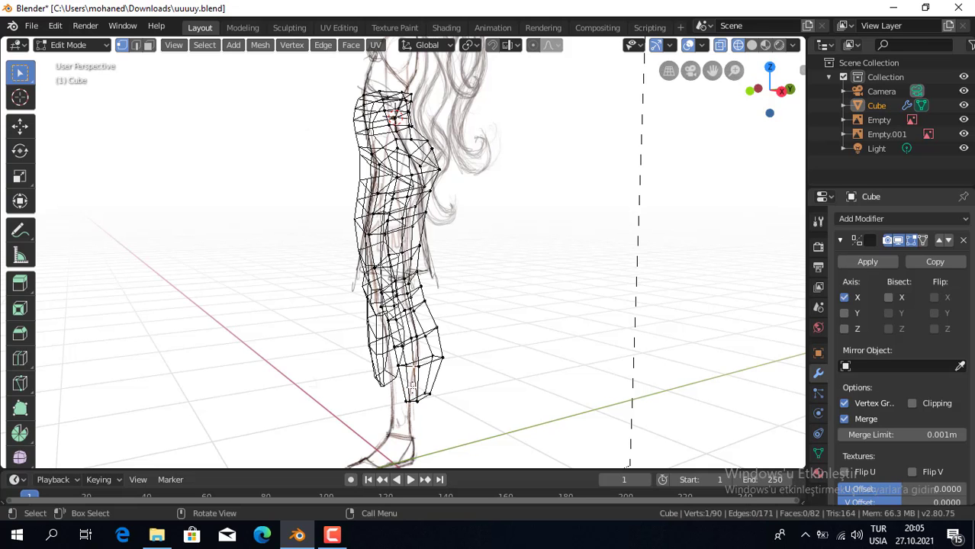
pyautogui.moveTo(412, 388)
pyautogui.mouseDown(button='middle')
pyautogui.moveTo(473, 394)
pyautogui.moveTo(384, 373)
pyautogui.mouseUp(button='middle')
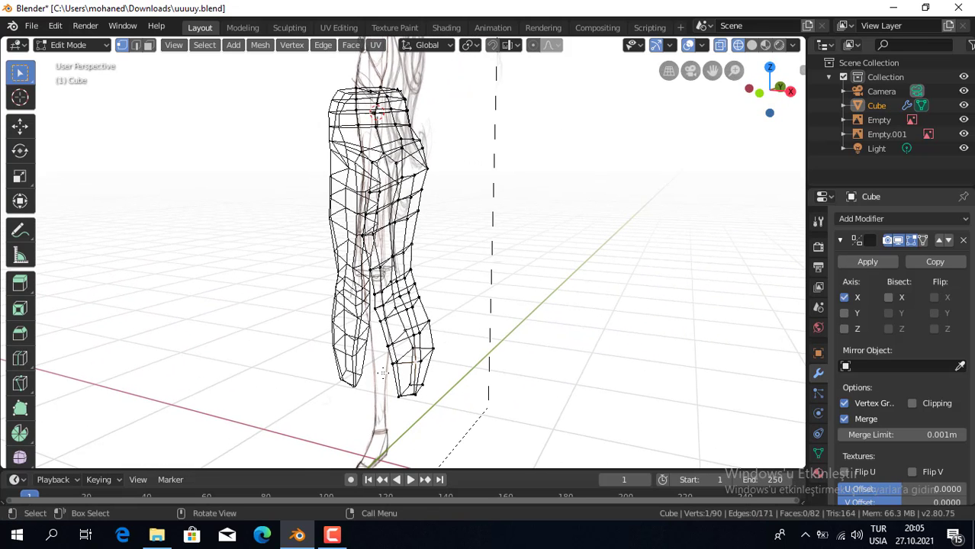
pyautogui.keyDown('shift'); pyautogui.click(394, 363); pyautogui.keyUp('shift')
pyautogui.press('KP_3')
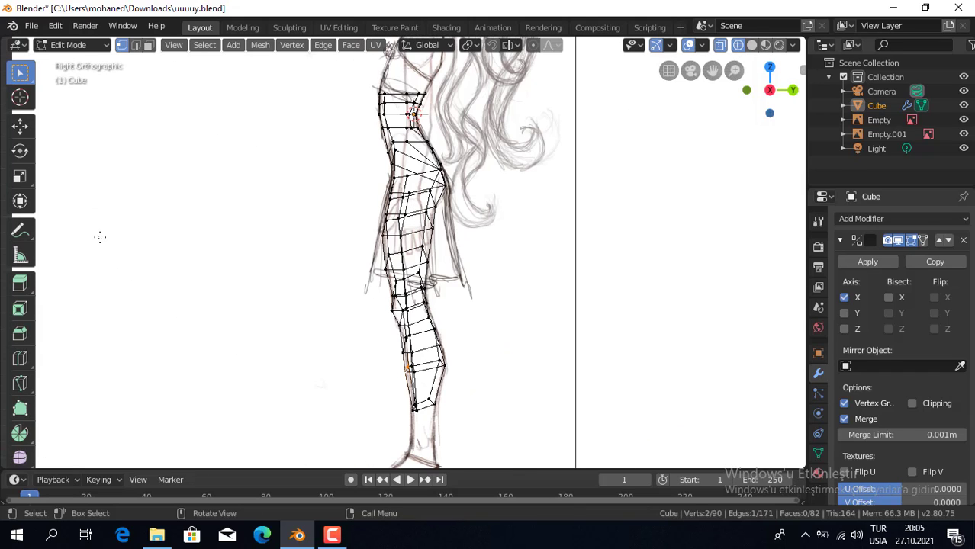
pyautogui.click(19, 126)
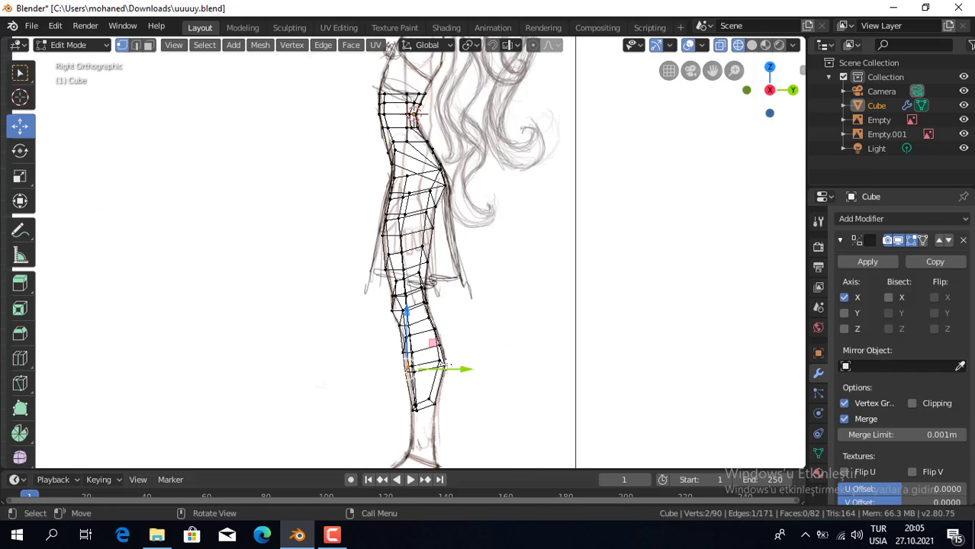
pyautogui.moveTo(442, 366); pyautogui.dragTo(449, 366)
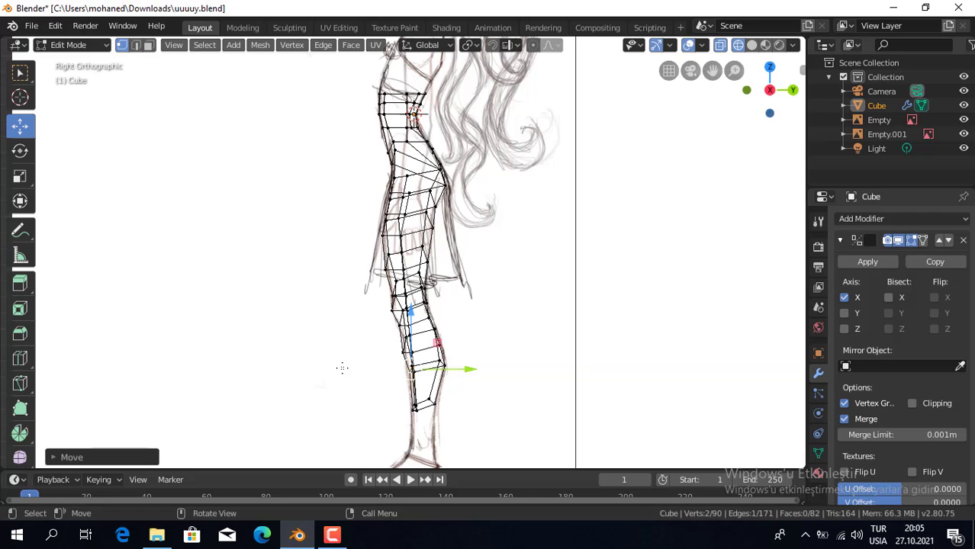
pyautogui.moveTo(396, 384); pyautogui.dragTo(242, 297, button='middle')
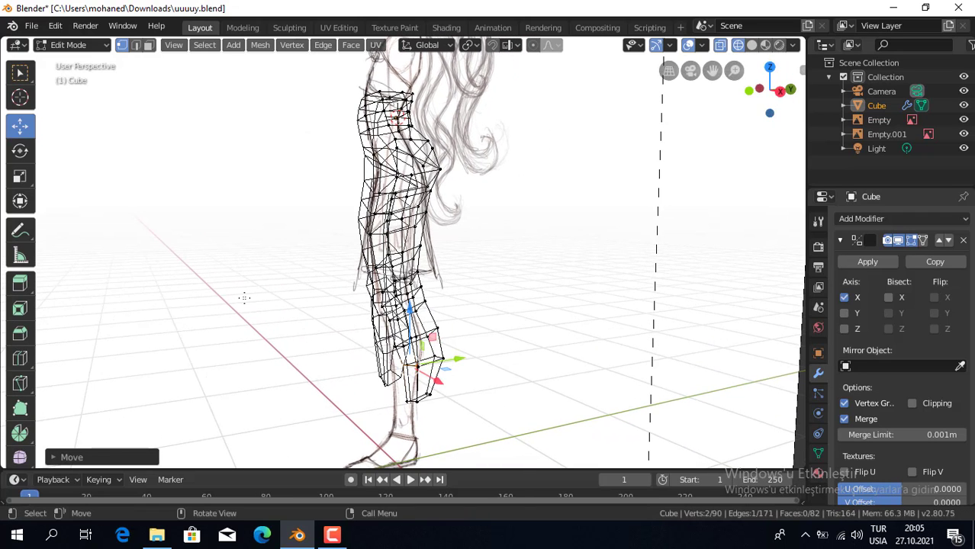
# Nudge a lower-shin vertex about 0.0045 m to follow the side sketch
pyautogui.click(410, 336)
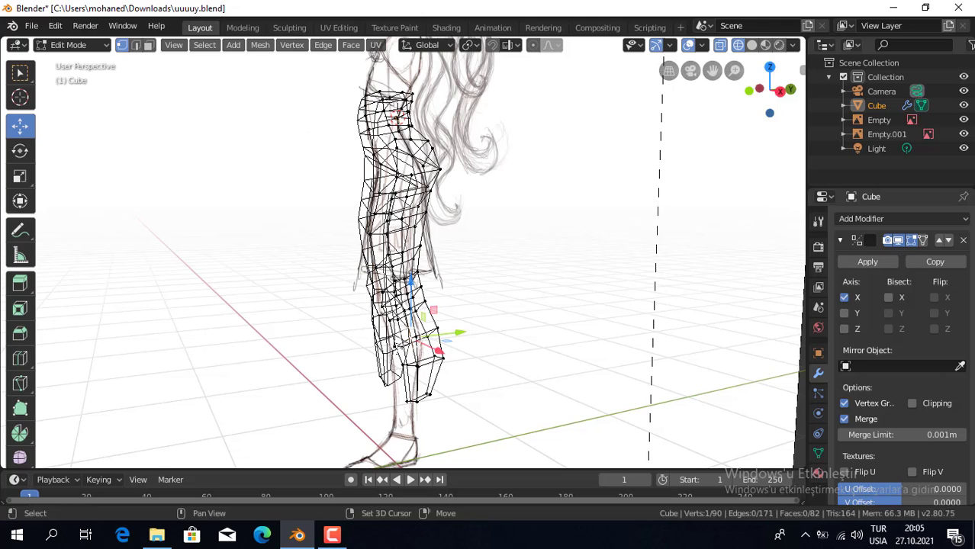
pyautogui.moveTo(393, 344); pyautogui.dragTo(395, 374)
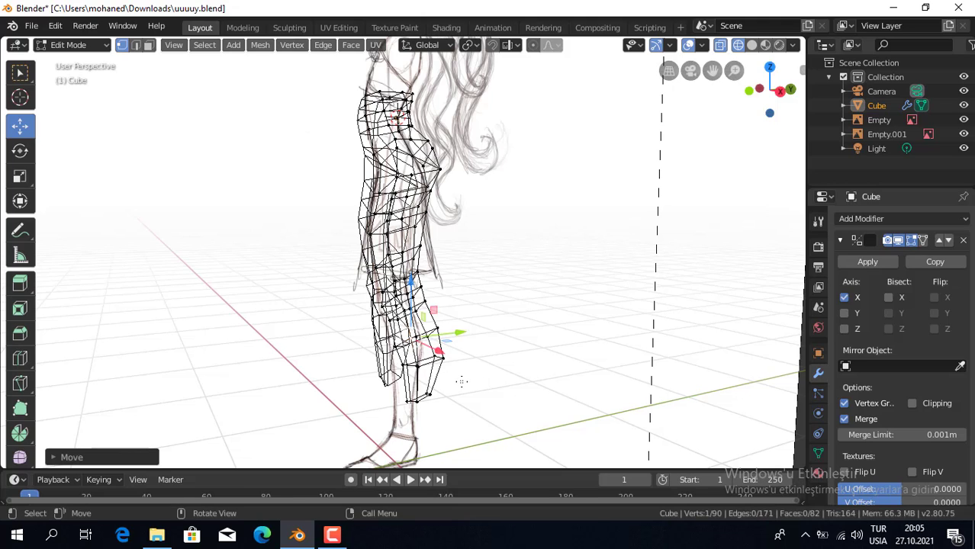
pyautogui.click(504, 401)
pyautogui.moveTo(504, 401)
pyautogui.mouseDown(button='middle')
pyautogui.moveTo(427, 359)
pyautogui.moveTo(382, 404)
pyautogui.mouseUp(button='middle')
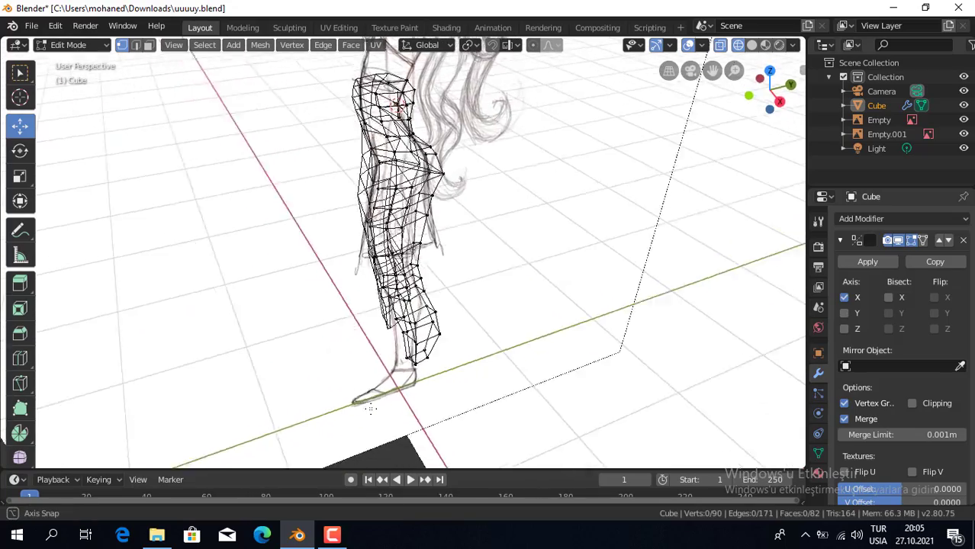
# Move two calf vertices front-to-back onto the calf outline, then return to solid shading
pyautogui.click(411, 323)
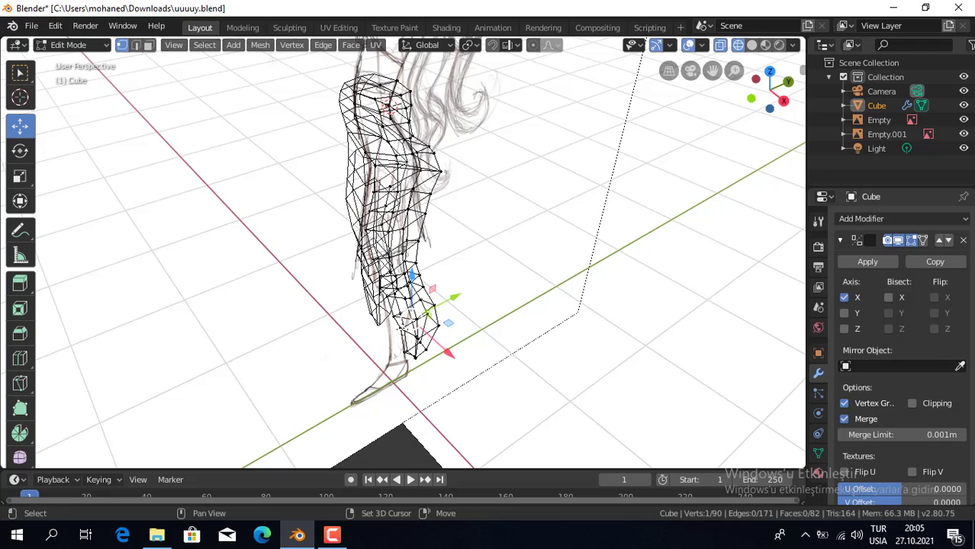
pyautogui.keyDown('shift'); pyautogui.click(388, 319); pyautogui.keyUp('shift')
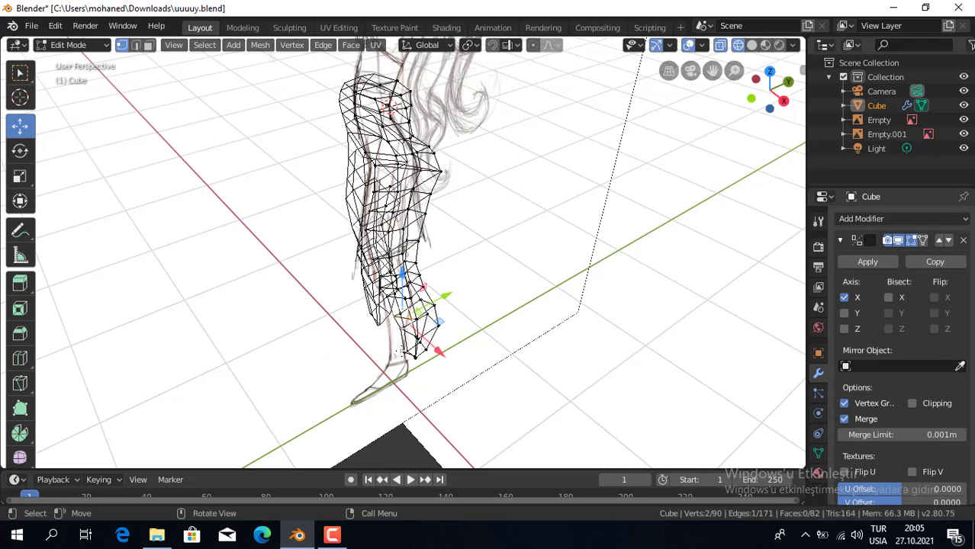
pyautogui.press('KP_3')
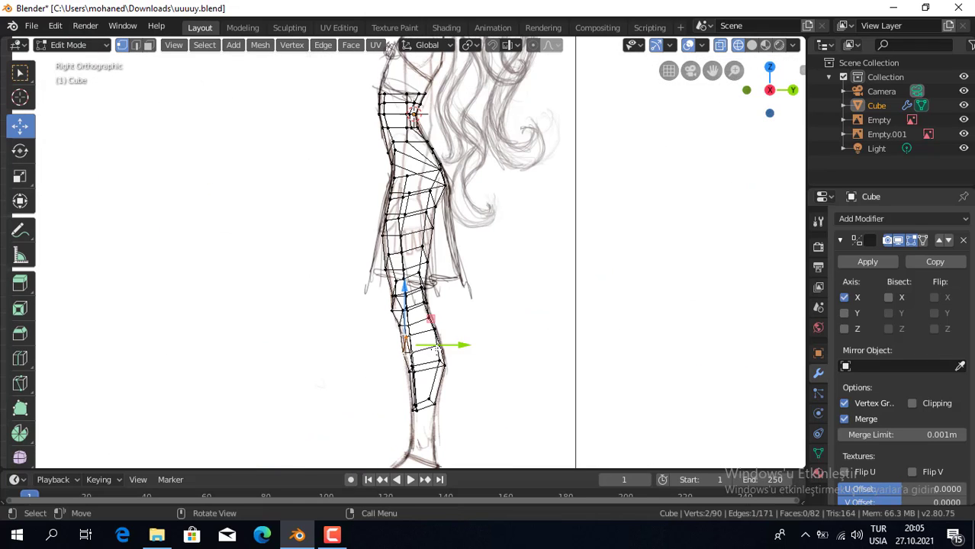
pyautogui.moveTo(445, 346); pyautogui.dragTo(441, 348)
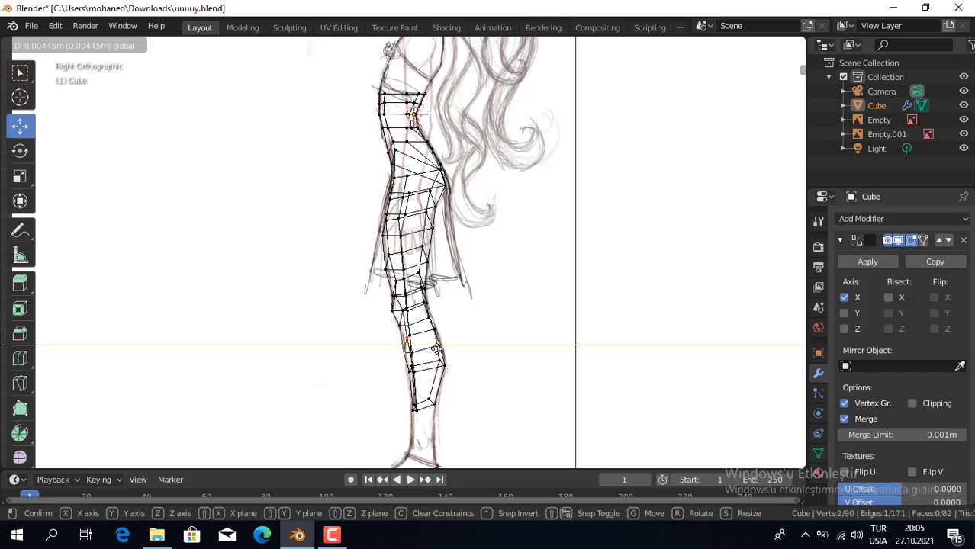
pyautogui.moveTo(441, 348); pyautogui.dragTo(440, 351)
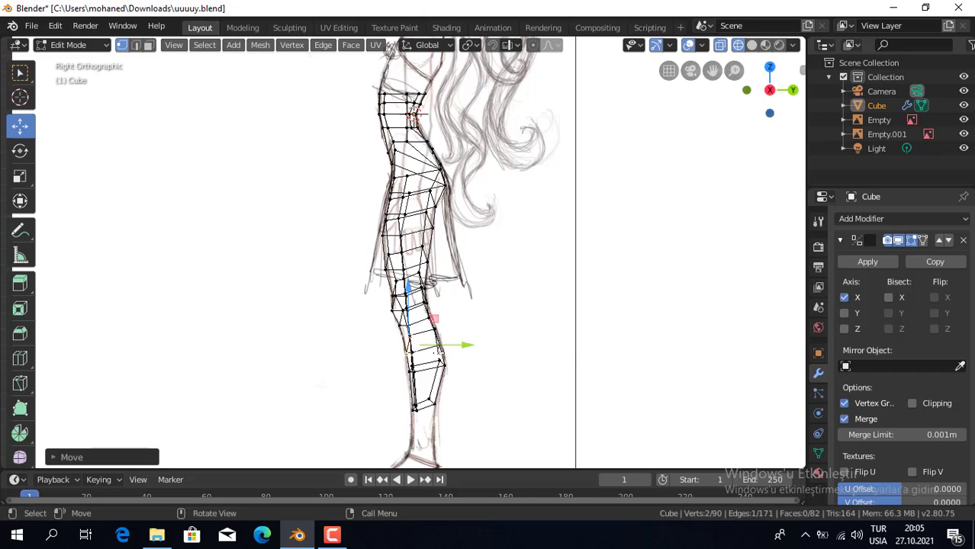
pyautogui.moveTo(423, 391)
pyautogui.mouseDown(button='middle')
pyautogui.moveTo(585, 398)
pyautogui.moveTo(588, 410)
pyautogui.mouseUp(button='middle')
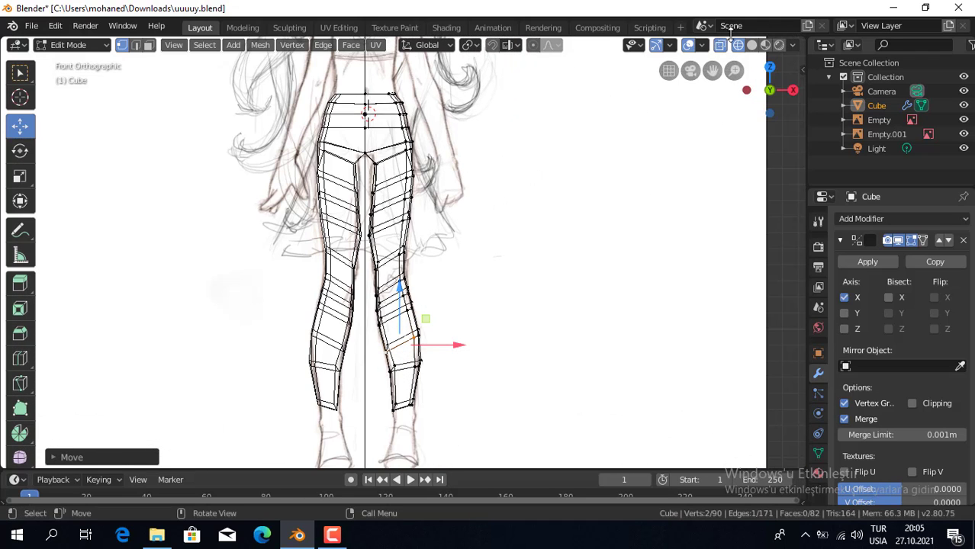
pyautogui.click(752, 45)
# Select both bottom faces of the right leg and view them from the front
pyautogui.moveTo(484, 295)
pyautogui.mouseDown(button='middle')
pyautogui.moveTo(496, 235)
pyautogui.moveTo(488, 164)
pyautogui.mouseUp(button='middle')
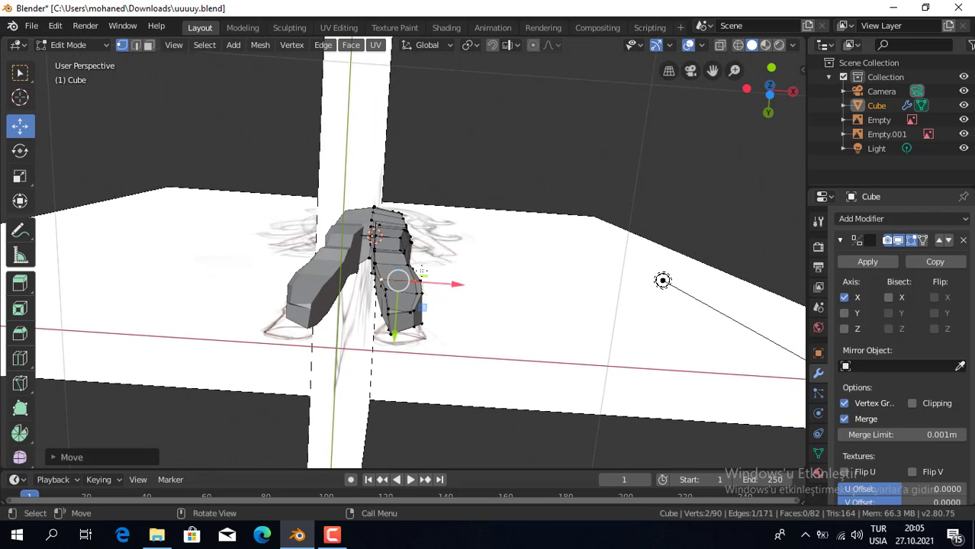
pyautogui.click(149, 44)
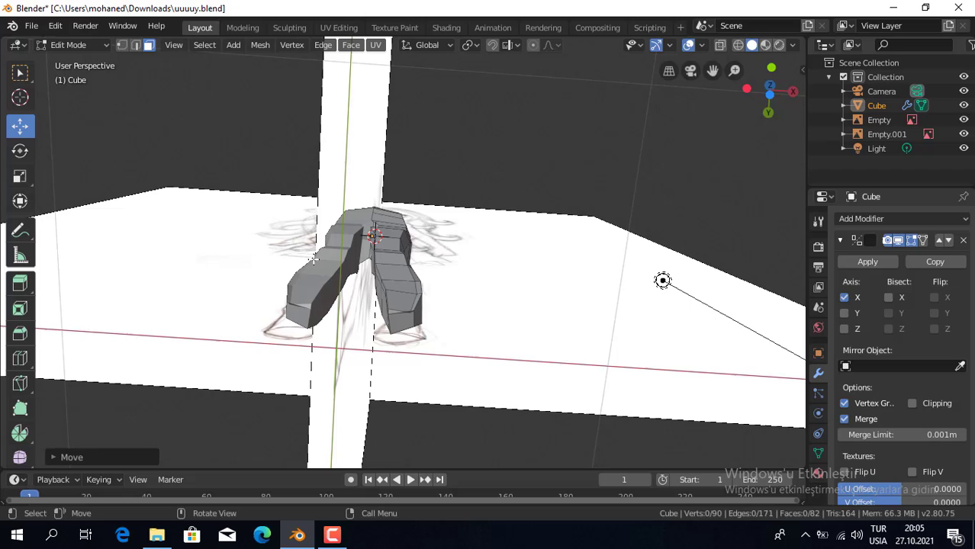
pyautogui.click(409, 322)
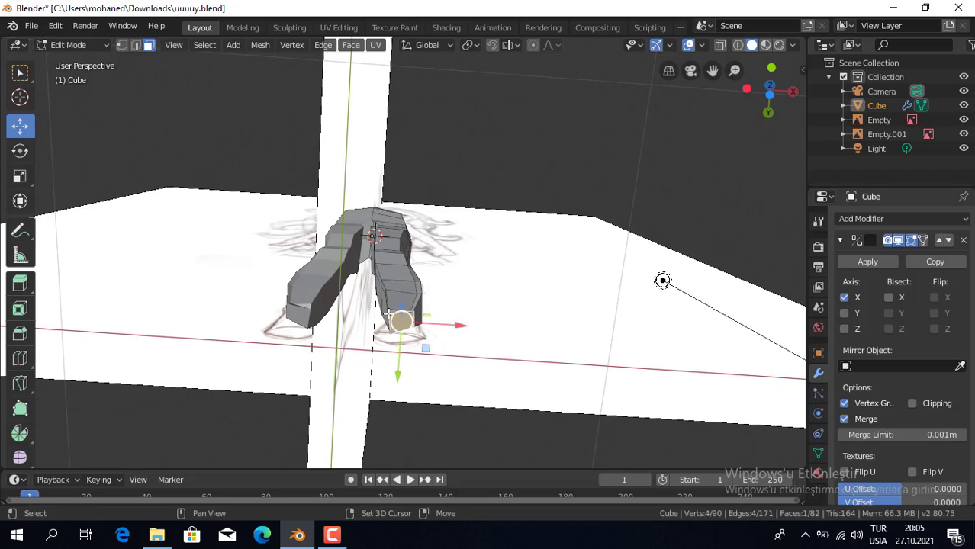
pyautogui.click(19, 72)
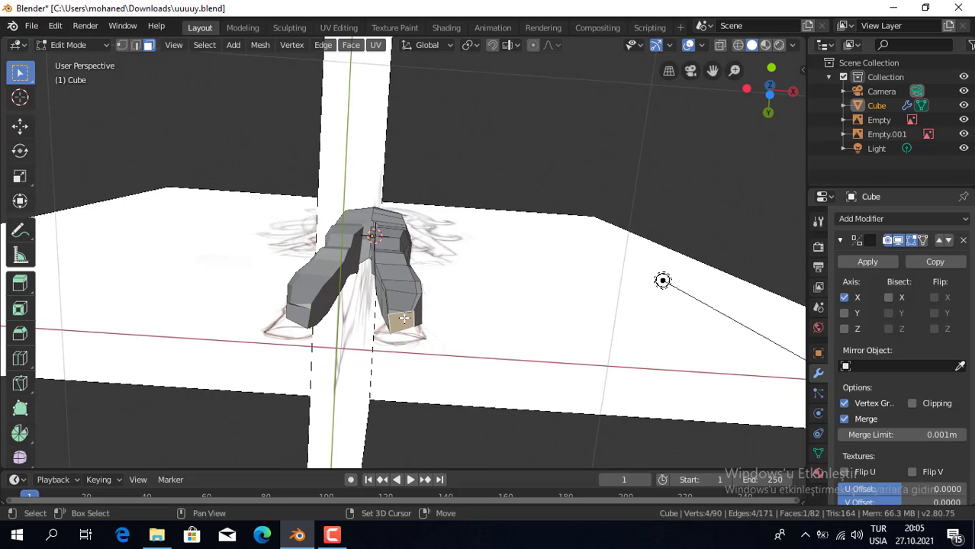
pyautogui.keyDown('shift'); pyautogui.click(393, 322); pyautogui.keyUp('shift')
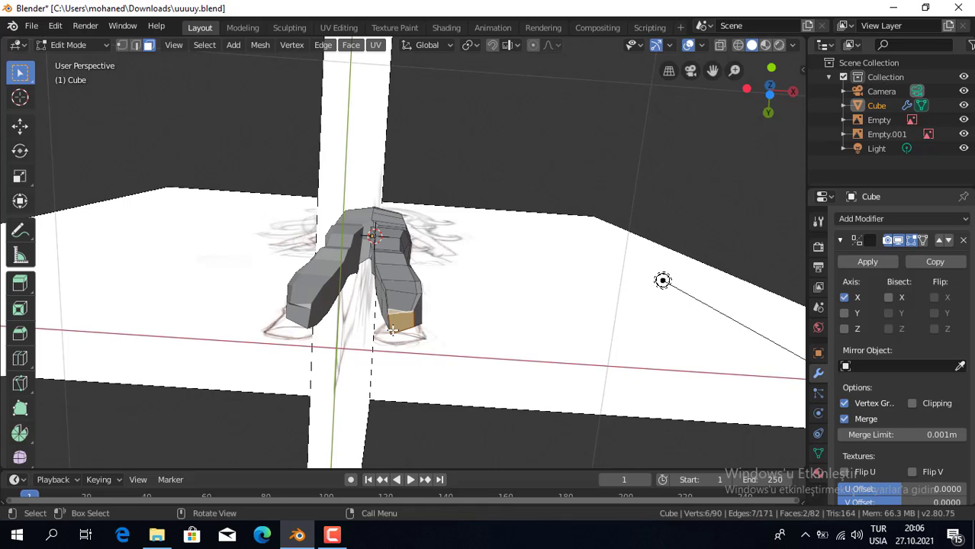
pyautogui.press('KP_1')
pyautogui.scroll(-1, 403, 378)
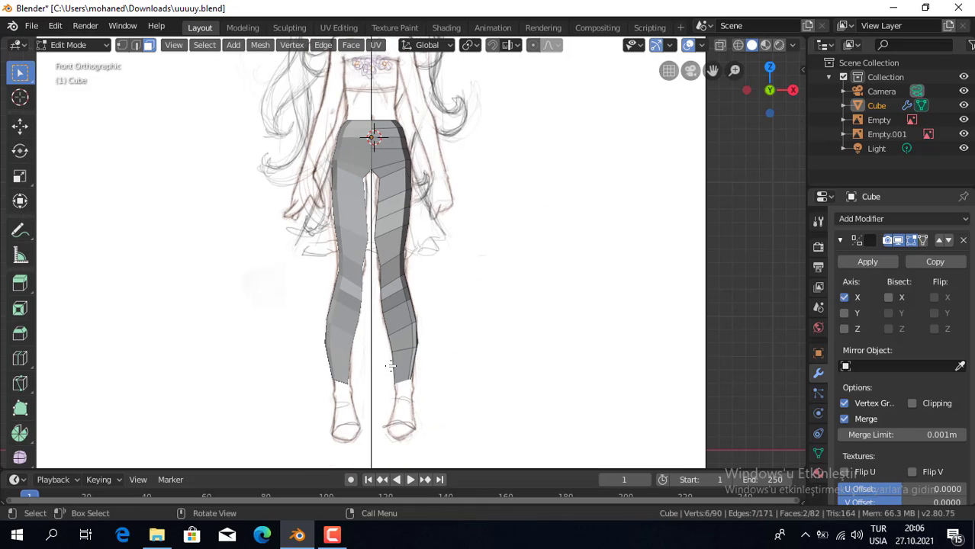
# Extrude a short 0.037 m section down to the ankles and shift it sideways onto the drawing
pyautogui.press('e')
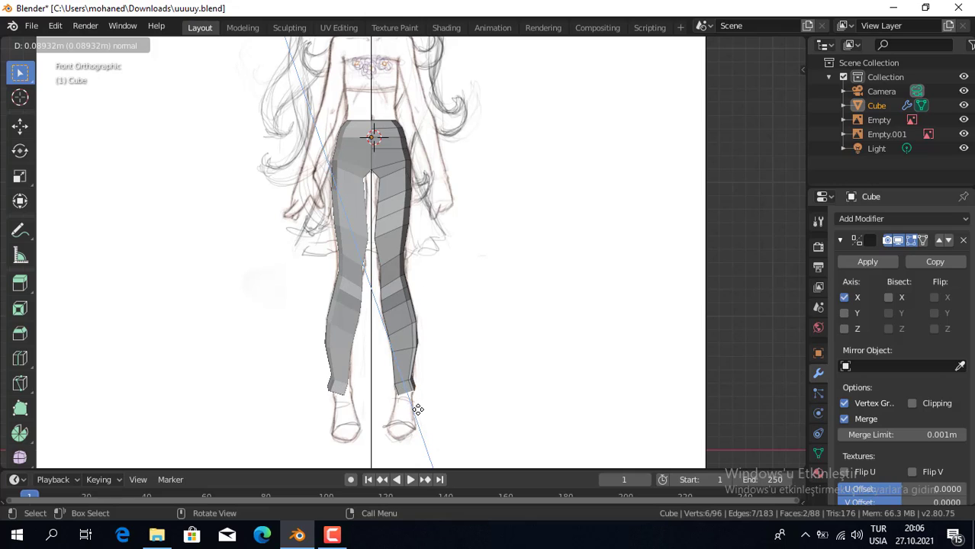
pyautogui.click(418, 414)
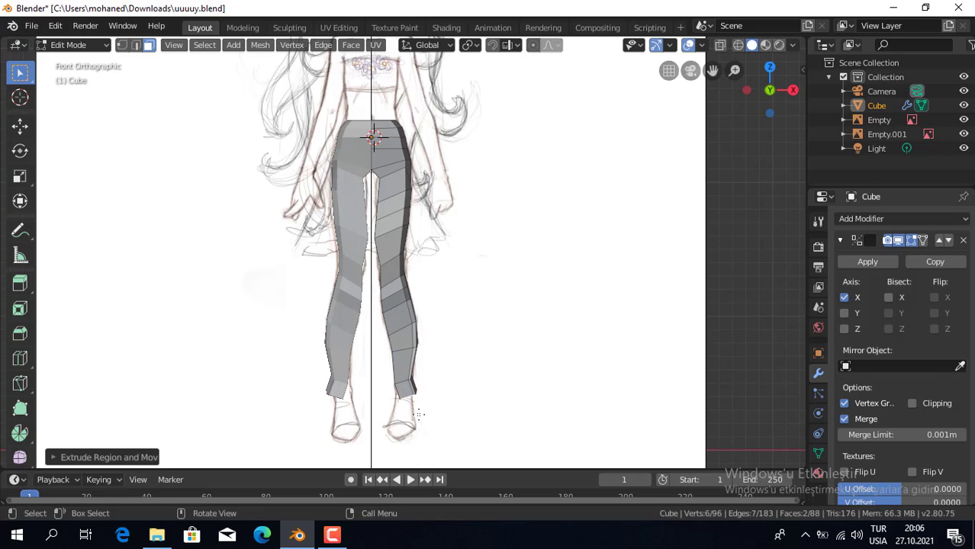
pyautogui.click(22, 126)
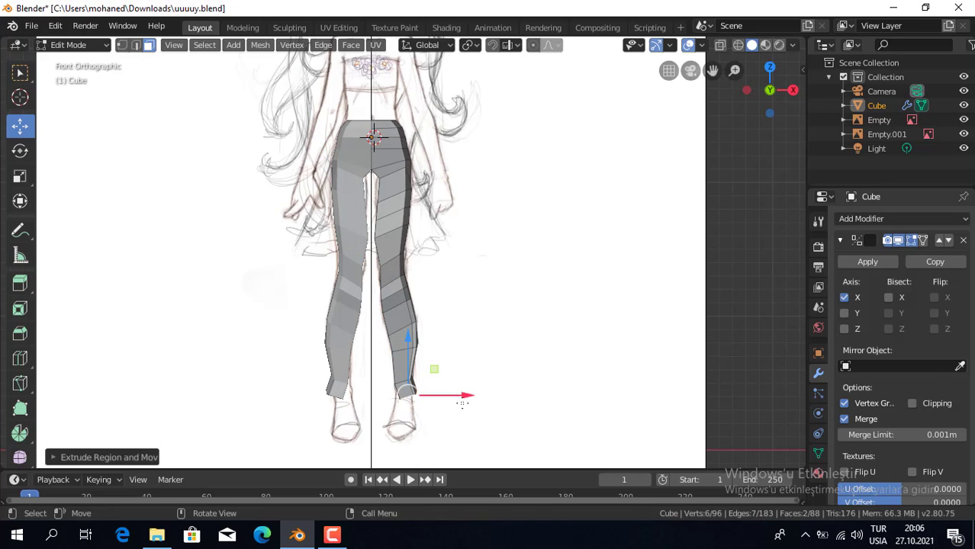
pyautogui.moveTo(459, 396); pyautogui.dragTo(456, 402)
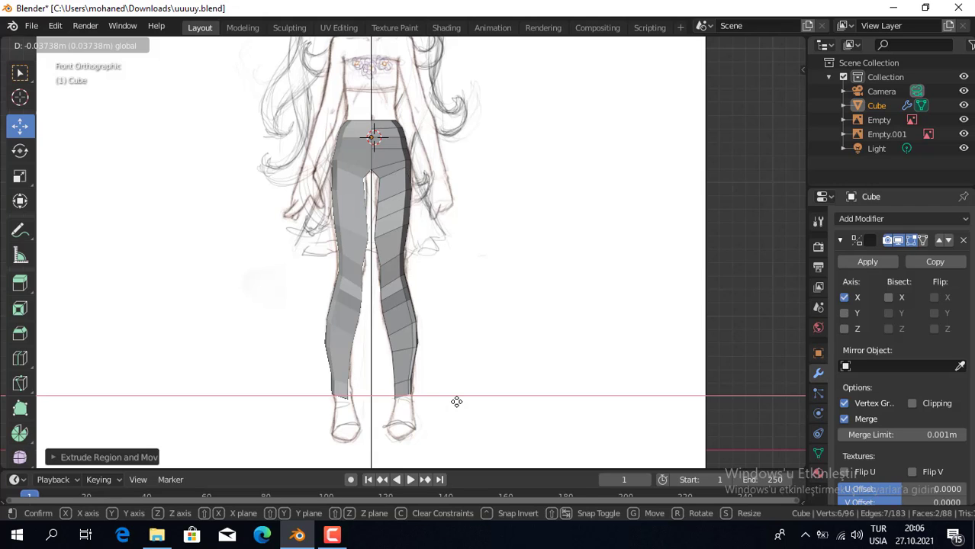
pyautogui.moveTo(456, 402); pyautogui.dragTo(456, 402)
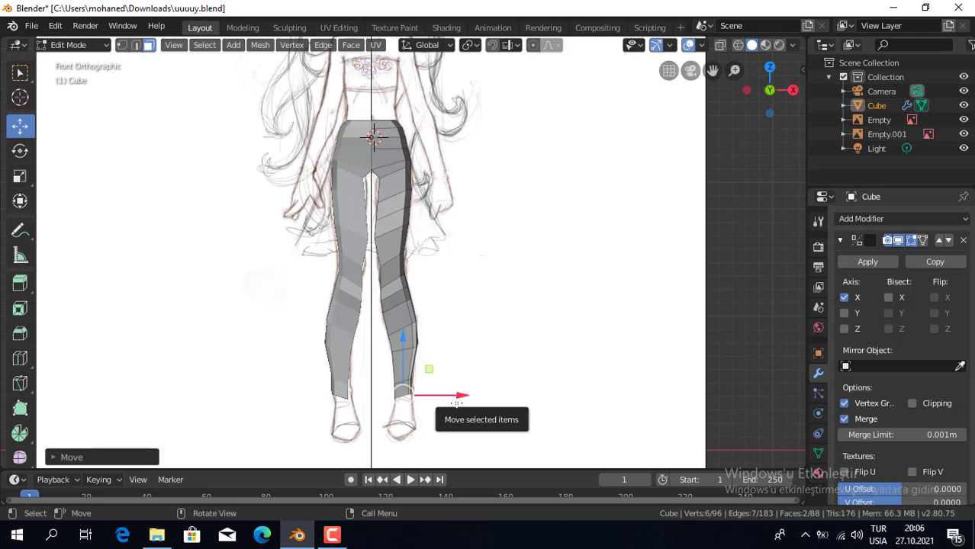
pyautogui.press('KP_3')
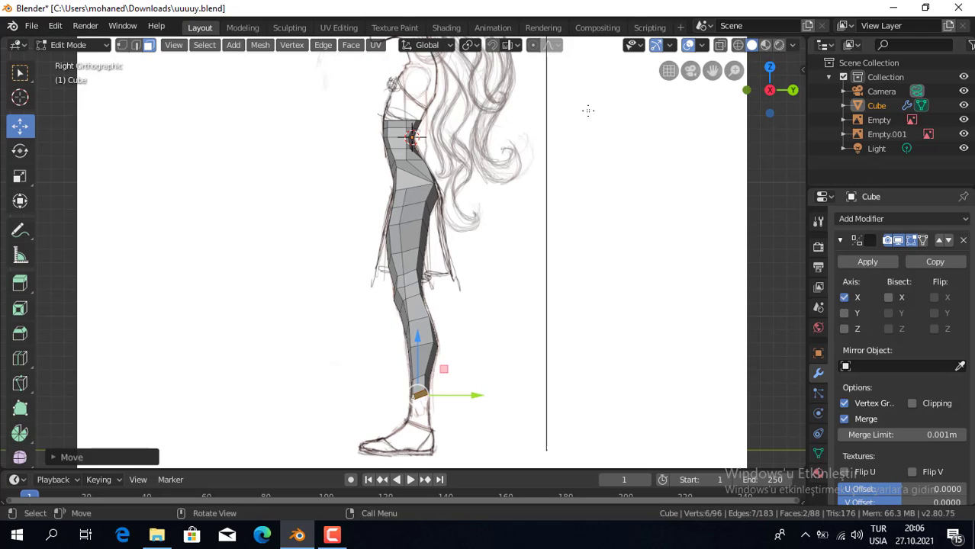
pyautogui.click(738, 44)
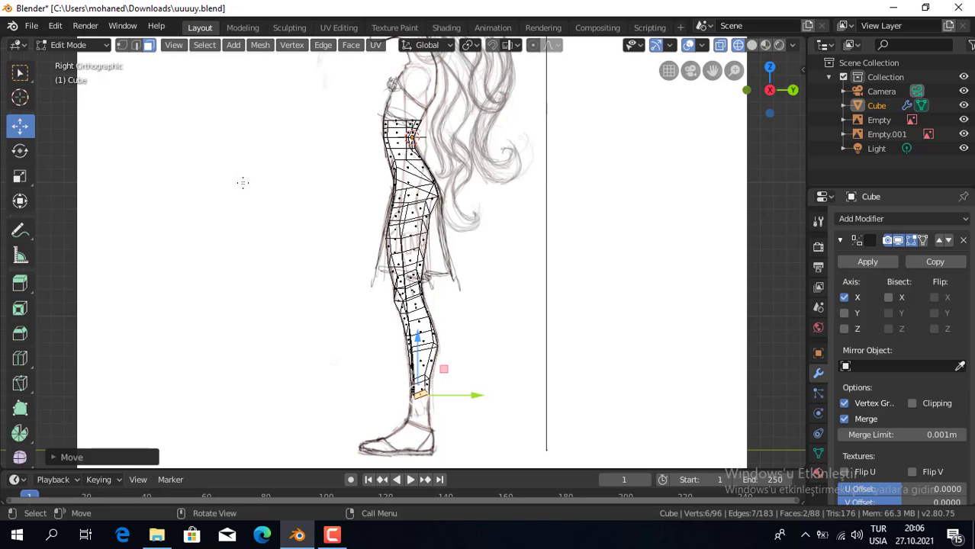
pyautogui.press('1')
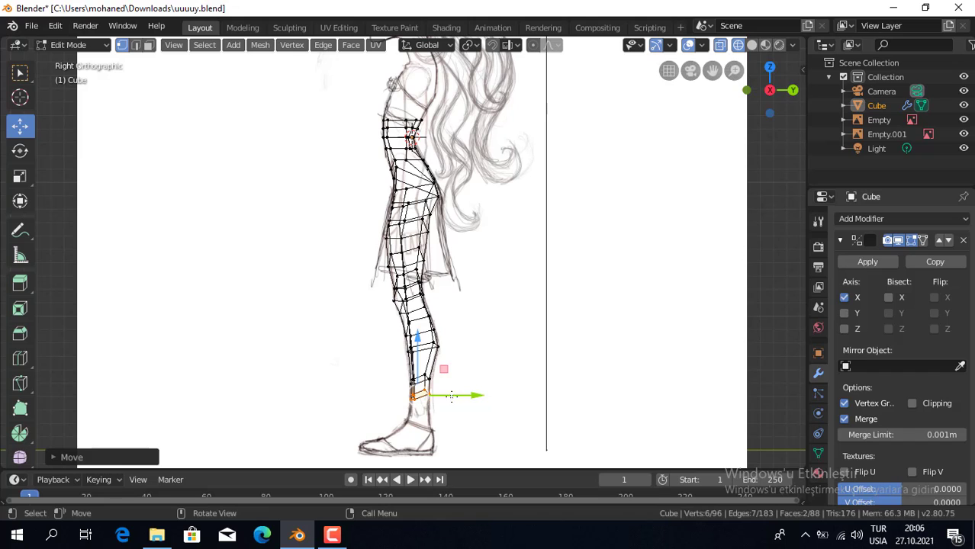
# In solid front view, extrude the leg's bottom face one more ring and shift it onto the drawing
pyautogui.moveTo(469, 393); pyautogui.dragTo(479, 399, button='middle')
pyautogui.press('KP_1')
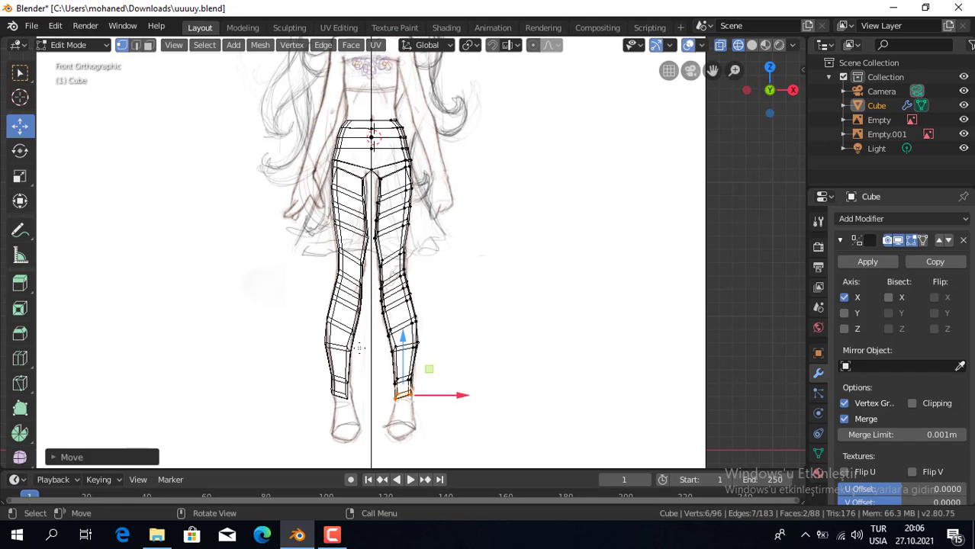
pyautogui.click(149, 45)
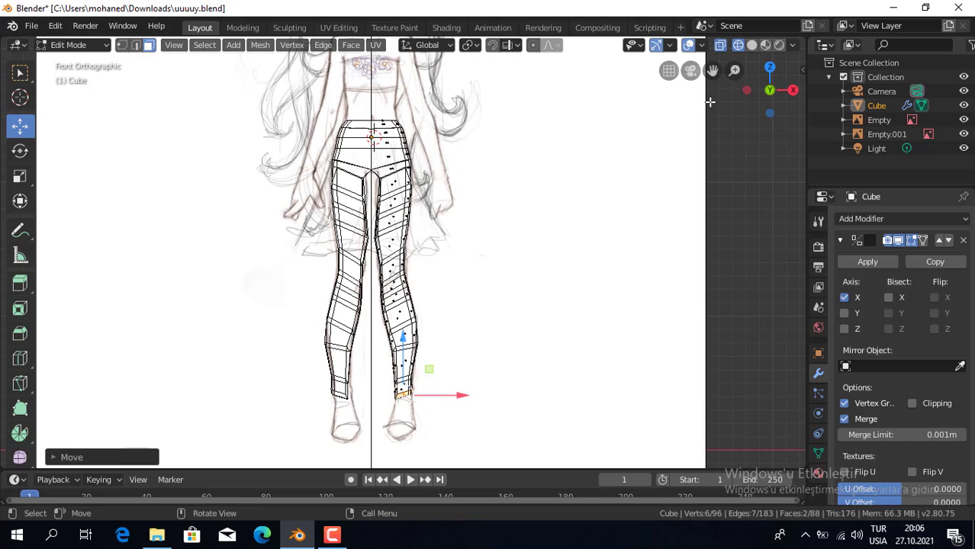
pyautogui.click(752, 47)
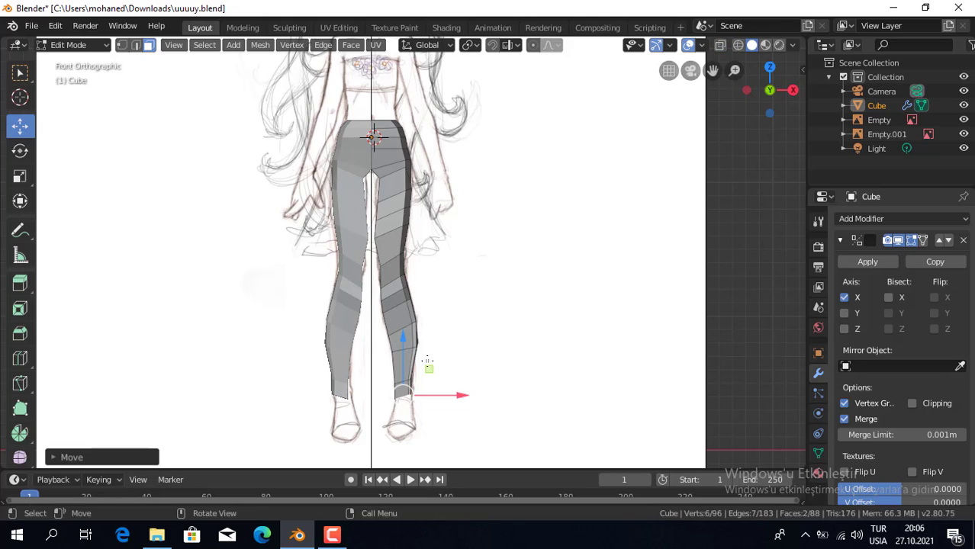
pyautogui.press('e')
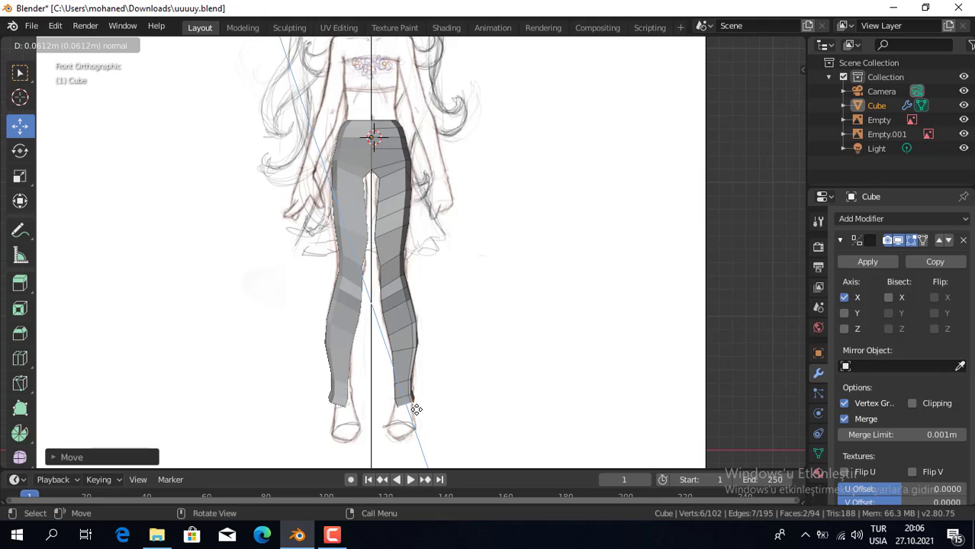
pyautogui.click(417, 410)
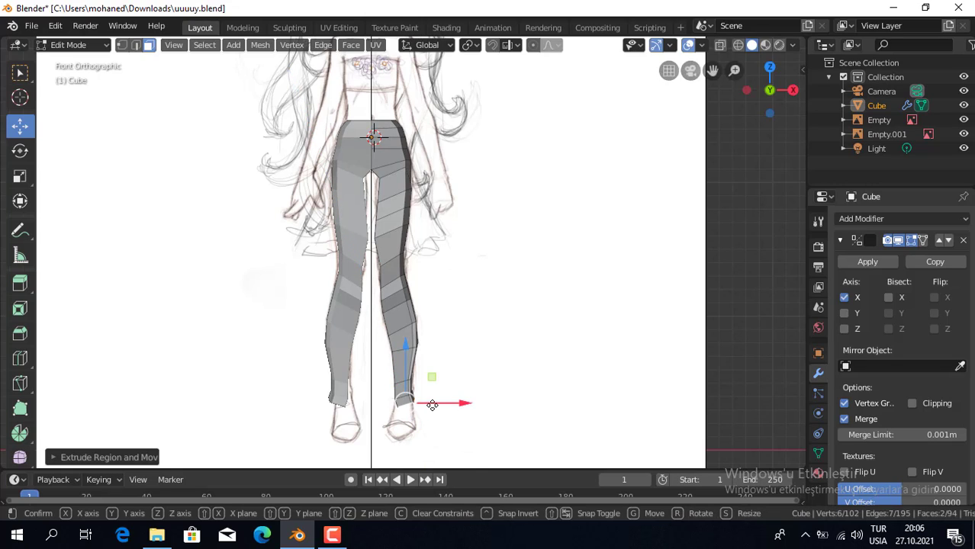
pyautogui.moveTo(431, 404); pyautogui.dragTo(432, 407)
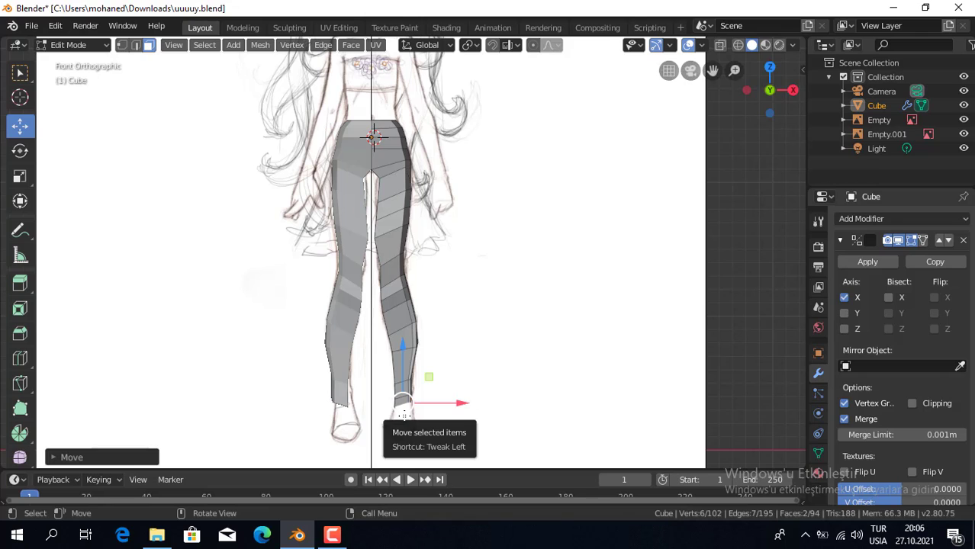
pyautogui.press('KP_3')
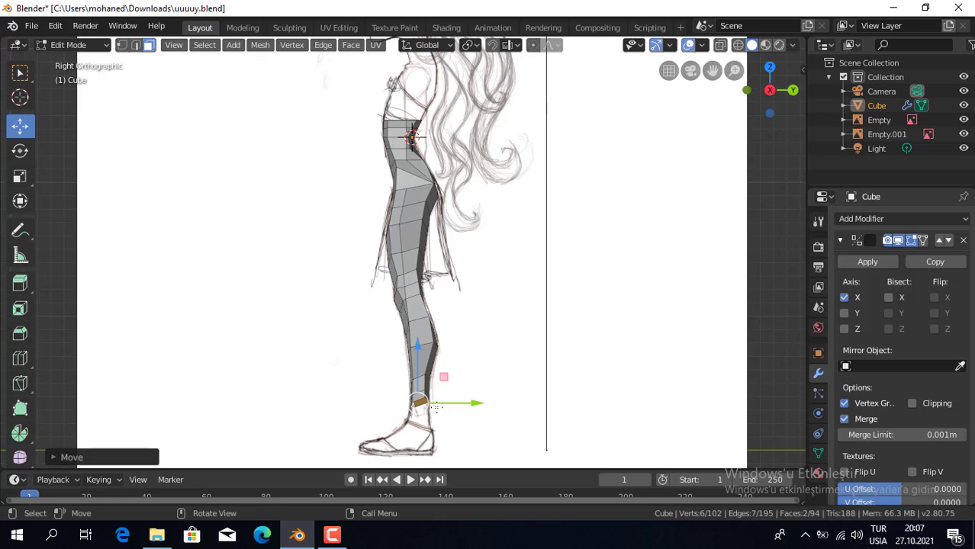
pyautogui.hotkey('shift', 'space')
# Tilt the bottom face to follow the side drawing, then undo an overlong extrusion
pyautogui.press('r')
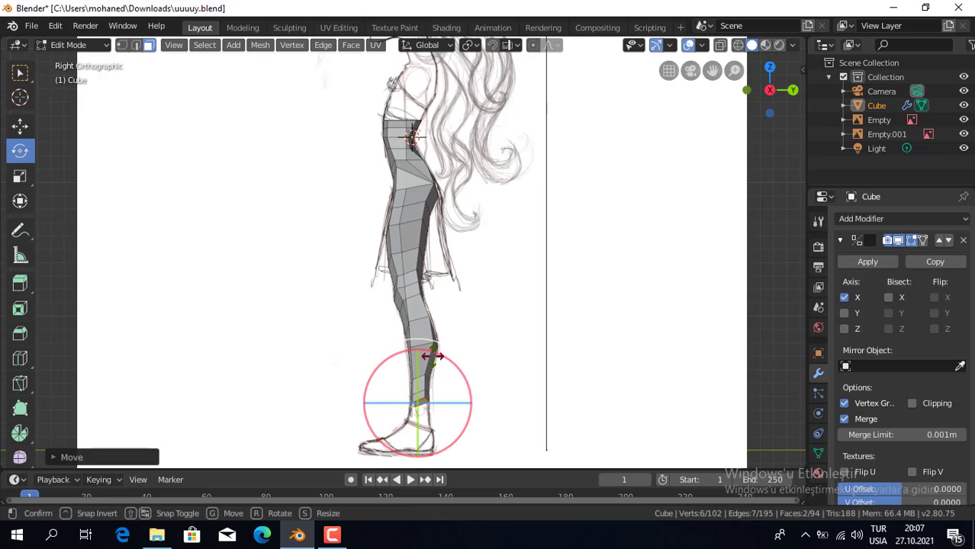
pyautogui.moveTo(433, 353); pyautogui.dragTo(448, 363)
pyautogui.press('e')
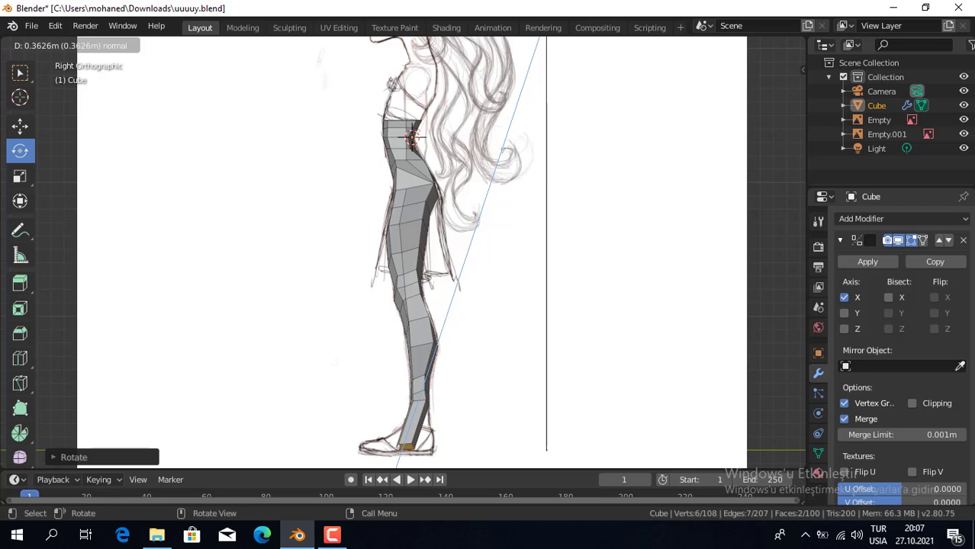
pyautogui.click(419, 385)
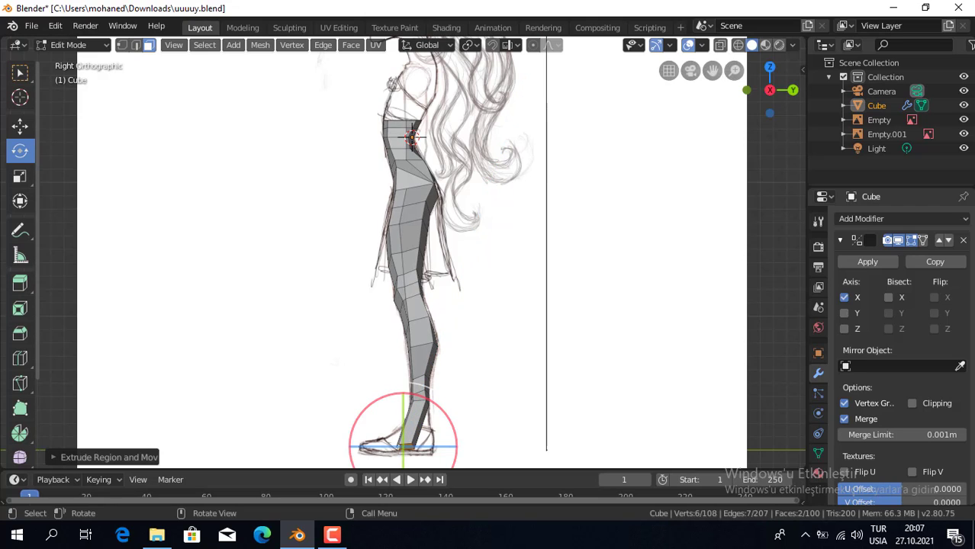
pyautogui.click(20, 126)
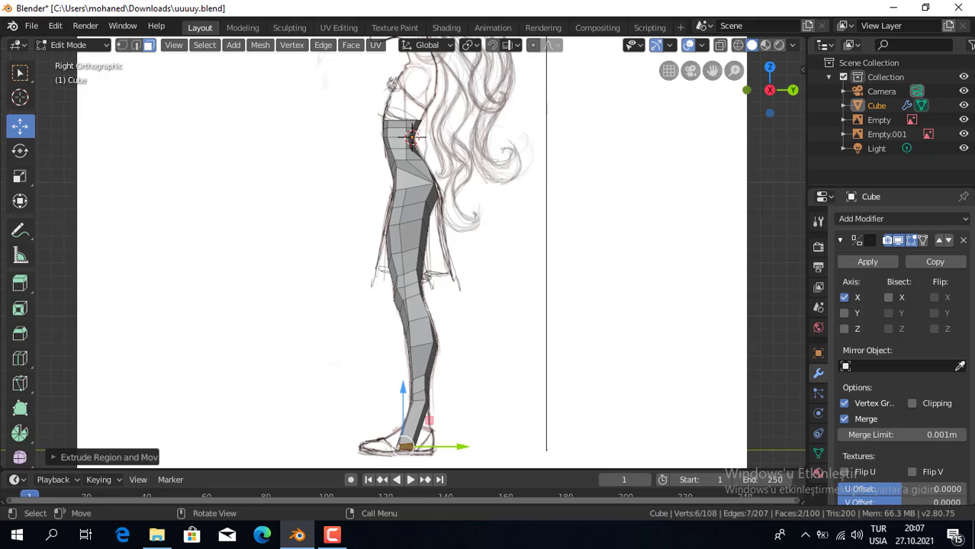
pyautogui.moveTo(418, 446); pyautogui.dragTo(418, 403)
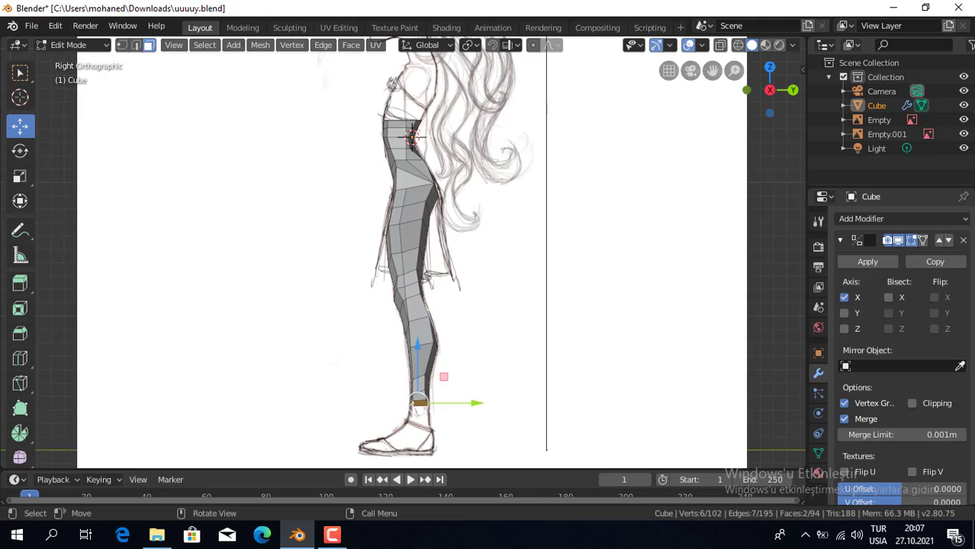
# Extrude a short ankle ring, shift it along Y, and enlarge it slightly
pyautogui.press('e')
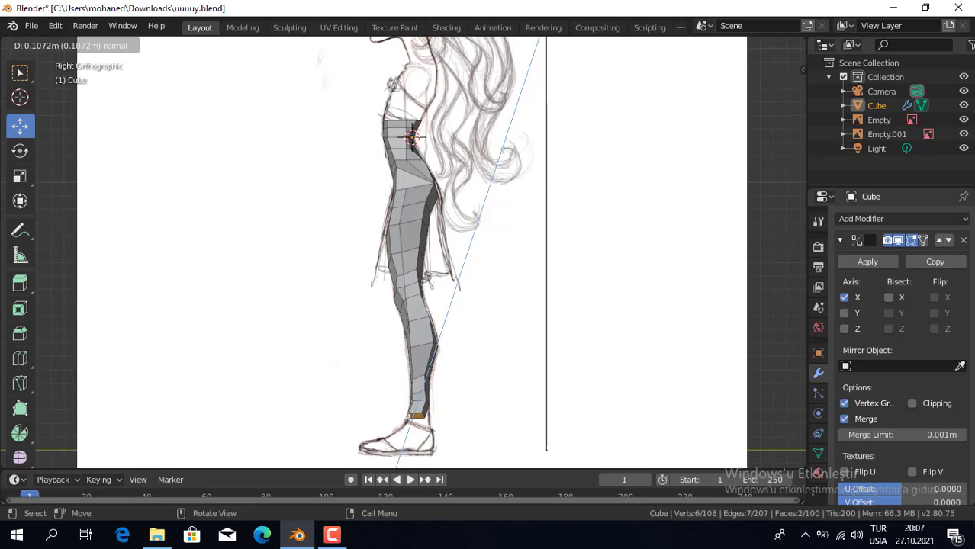
pyautogui.press('Return')
pyautogui.press('g')
pyautogui.press('y')
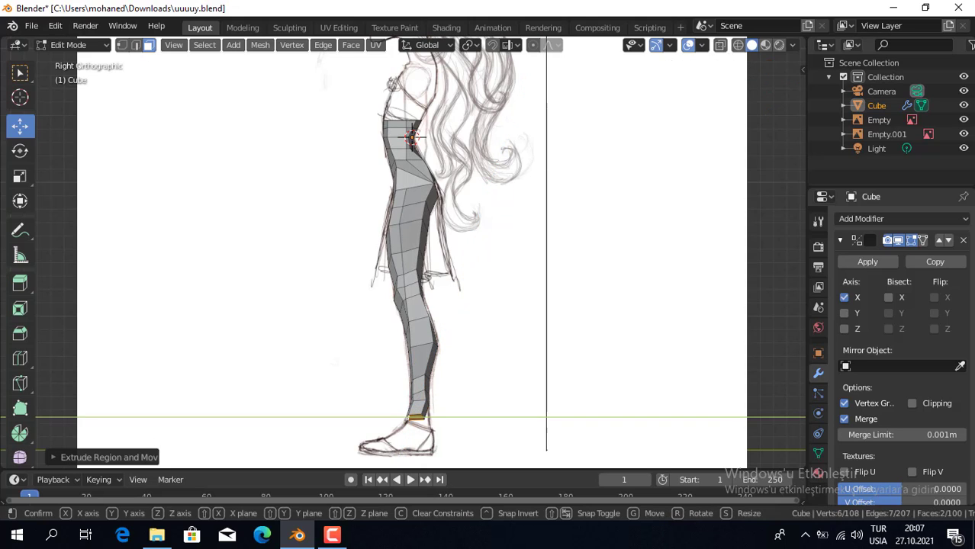
pyautogui.press('Return')
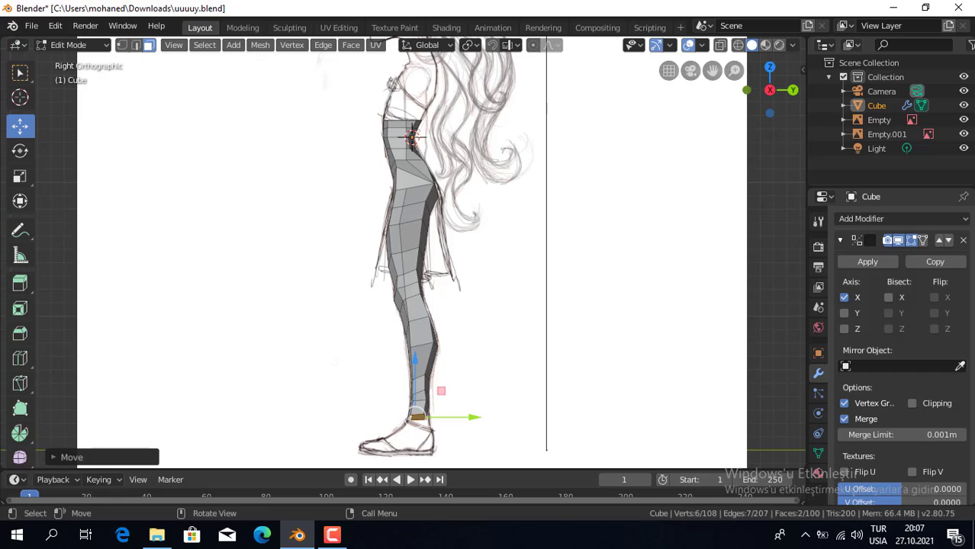
pyautogui.click(20, 176)
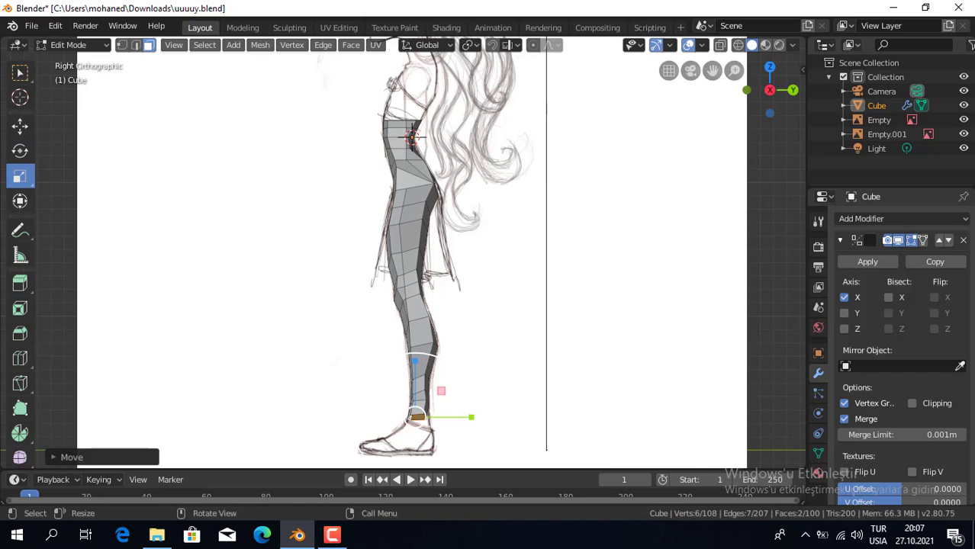
pyautogui.press('s')
pyautogui.click(464, 416)
# Shift the ankle ring about 0.053 m sideways onto the front sketch's ankle
pyautogui.press('KP_1')
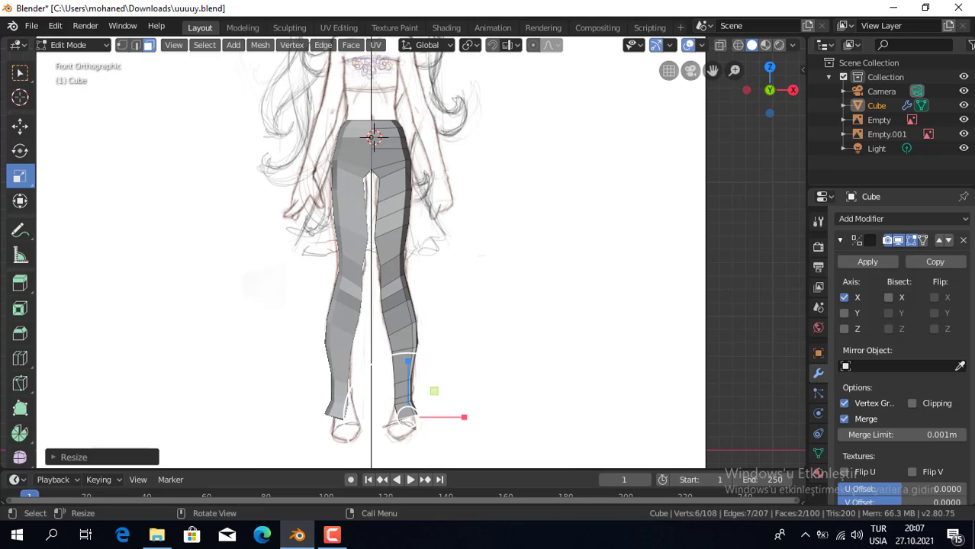
pyautogui.click(20, 126)
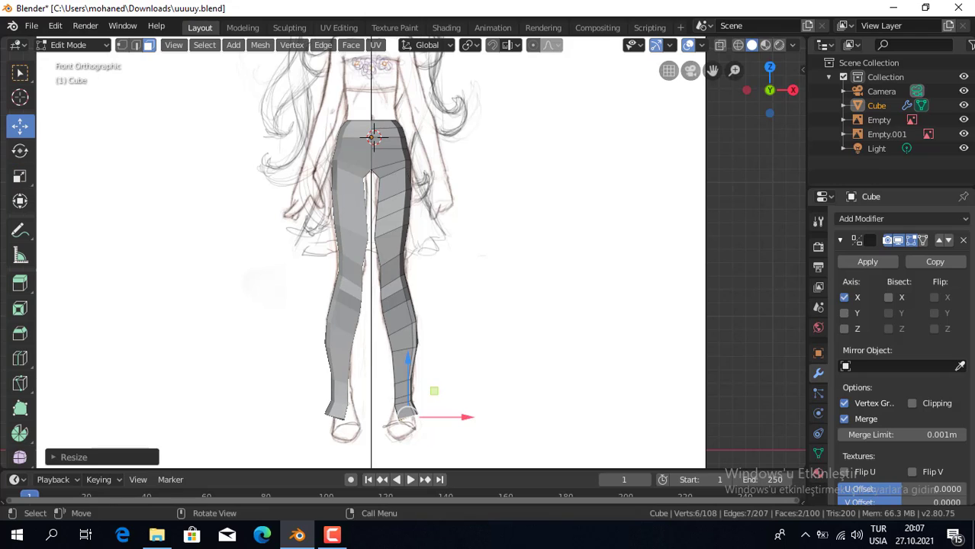
pyautogui.moveTo(450, 417); pyautogui.dragTo(443, 418)
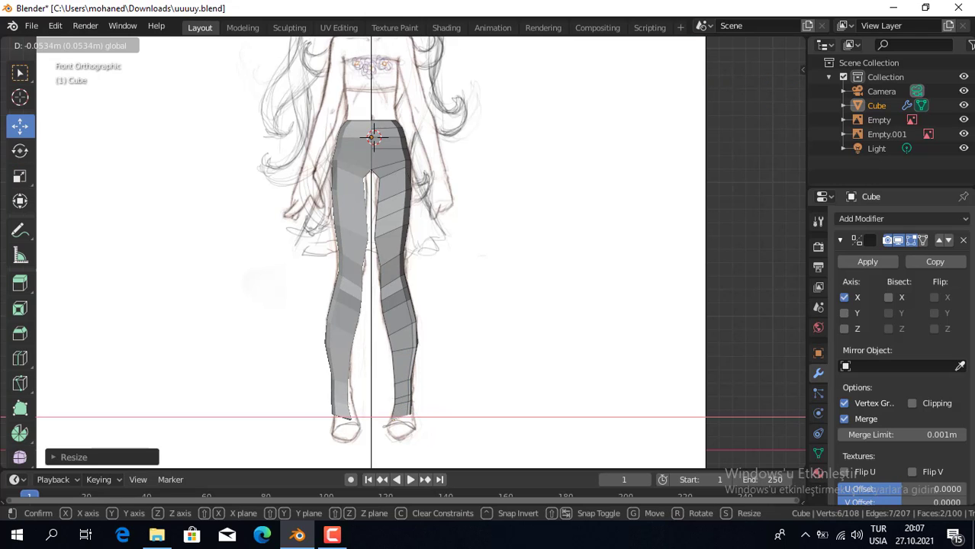
pyautogui.moveTo(442, 417); pyautogui.dragTo(438, 417)
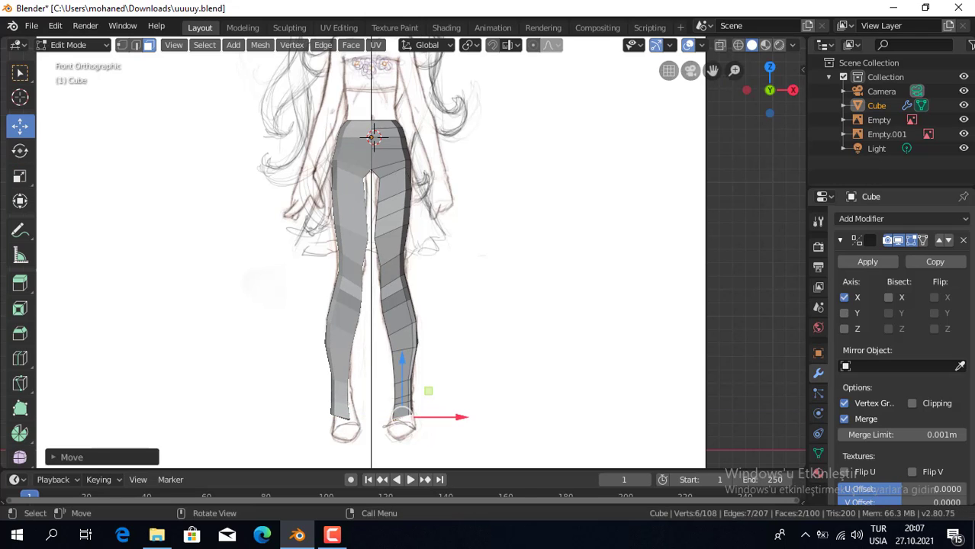
pyautogui.press('KP_3')
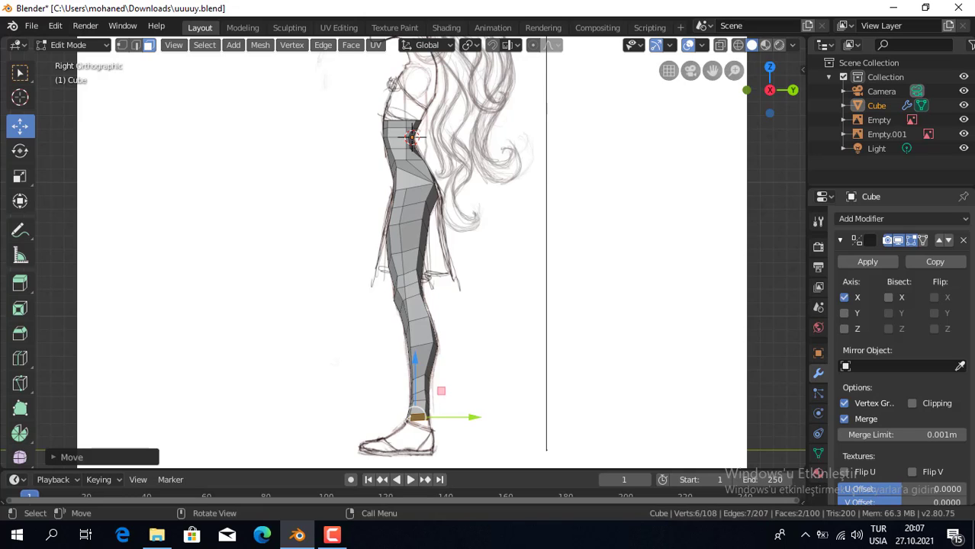
# Extrude the ankle face down again, positioning and stretching it front-to-back along Y
pyautogui.press('e')
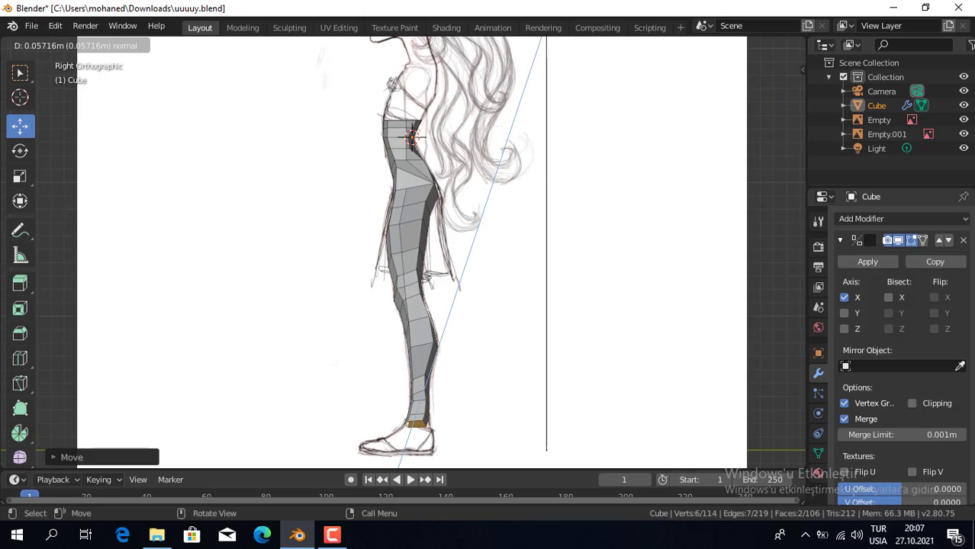
pyautogui.press('Escape')
pyautogui.press('g')
pyautogui.press('y')
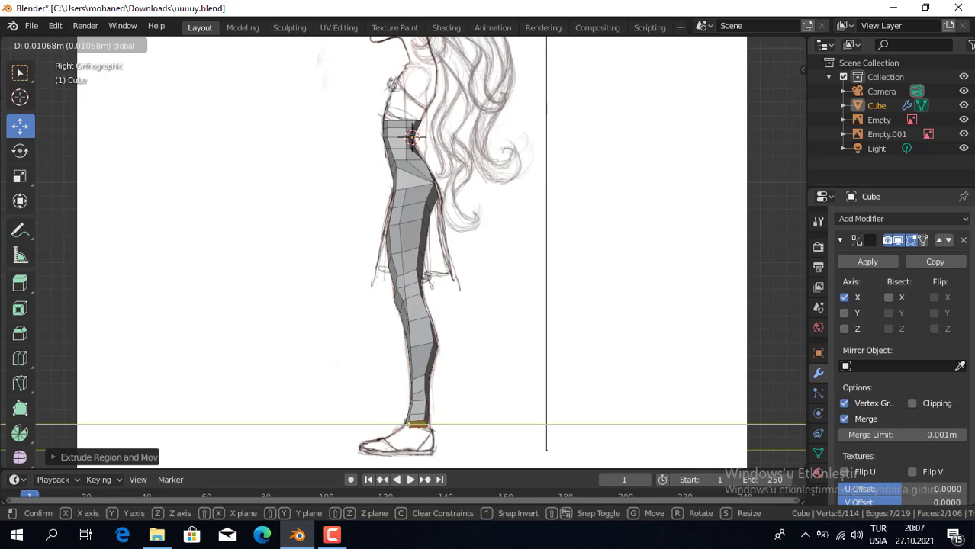
pyautogui.press('Return')
pyautogui.click(20, 176)
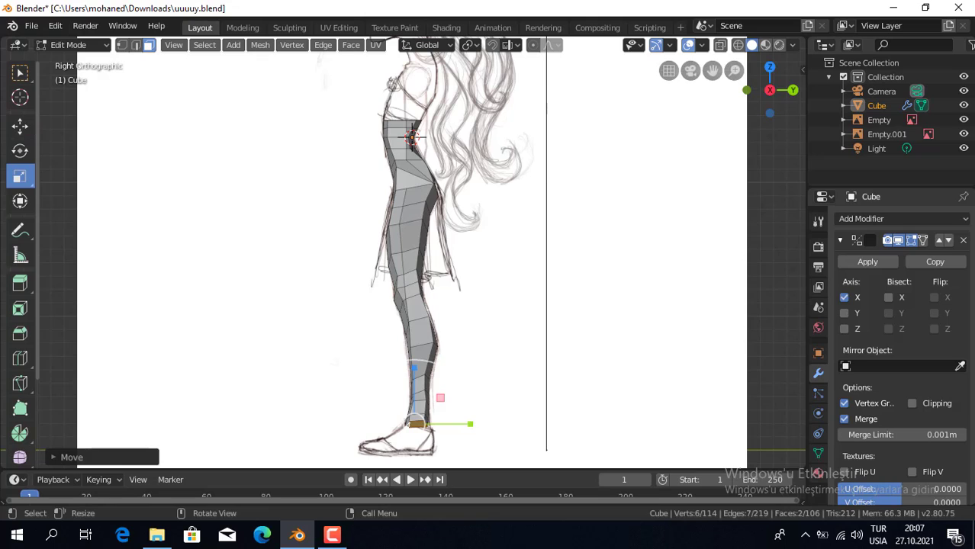
pyautogui.moveTo(470, 425); pyautogui.dragTo(460, 423)
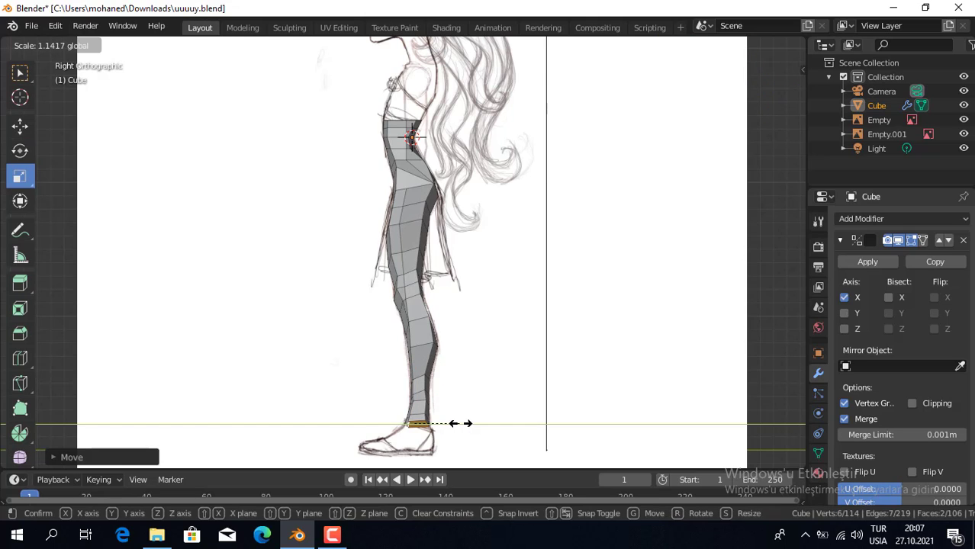
pyautogui.moveTo(460, 424); pyautogui.dragTo(461, 423)
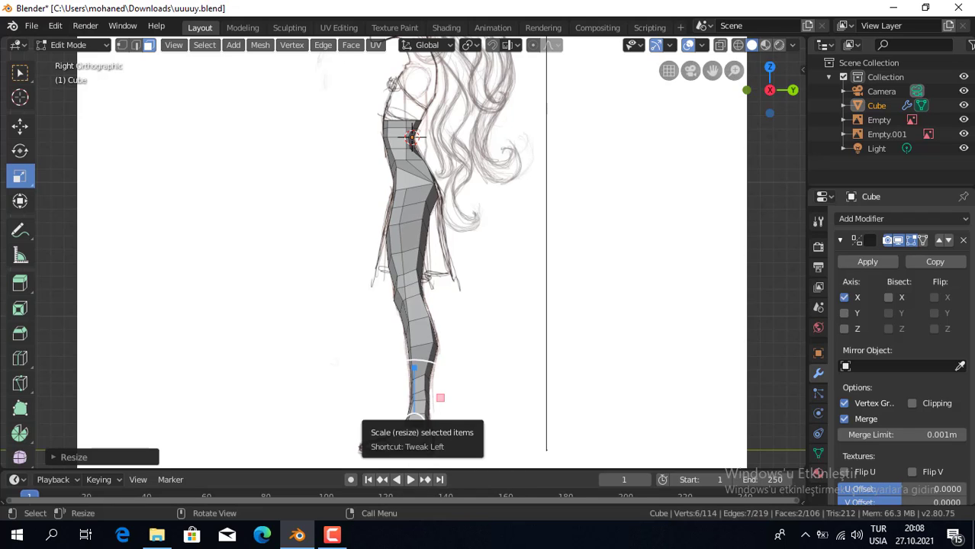
# In front view, shift the foot ring sideways onto the drawing and enlarge it about 1.15
pyautogui.press('KP_1')
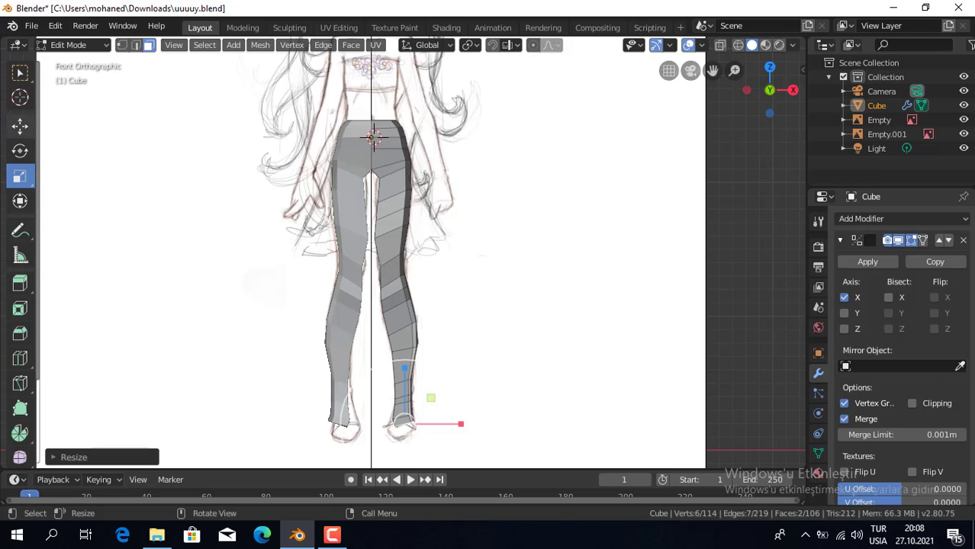
pyautogui.hotkey('shift', 'space')
pyautogui.press('g')
pyautogui.moveTo(458, 424); pyautogui.dragTo(403, 421)
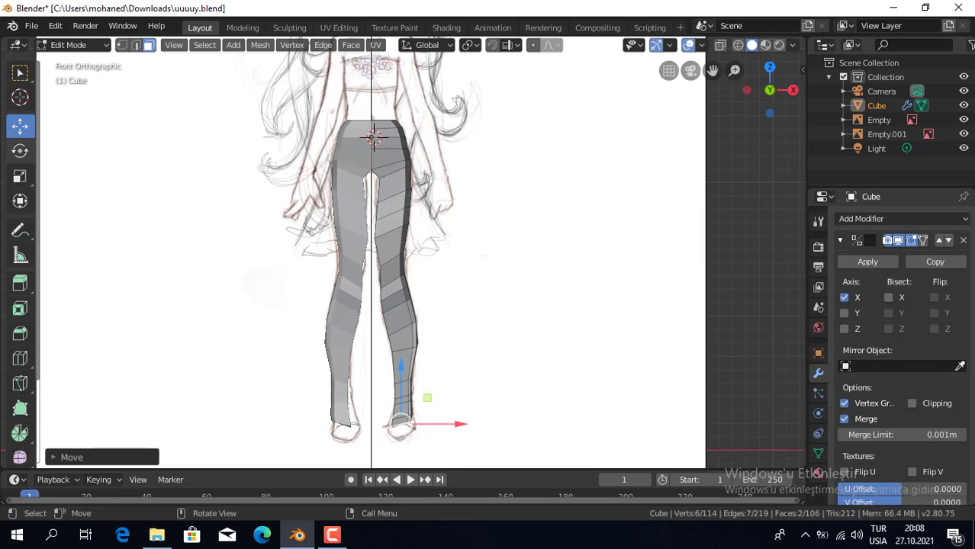
pyautogui.hotkey('shift', 'space')
pyautogui.press('s')
pyautogui.moveTo(456, 425); pyautogui.dragTo(457, 424)
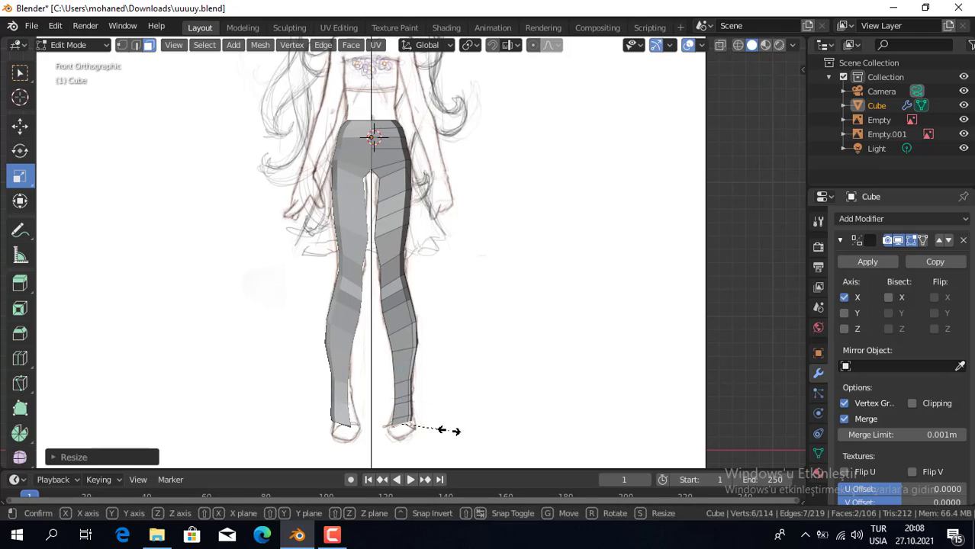
pyautogui.press('s')
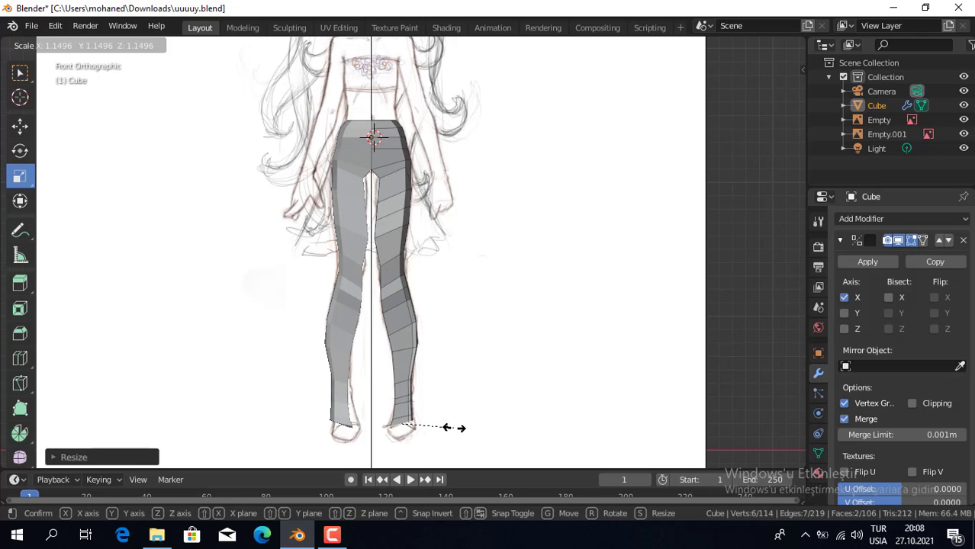
pyautogui.click(454, 428)
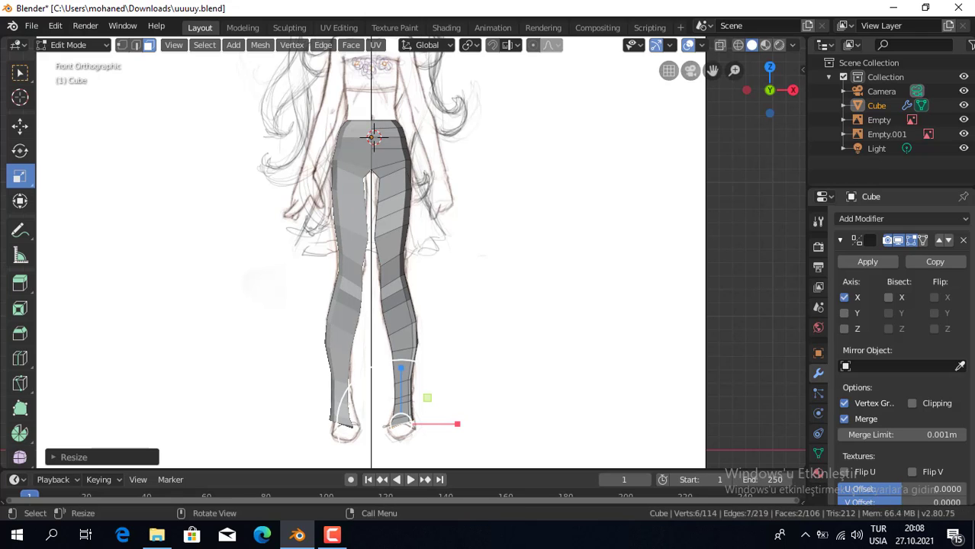
# Check the widened ankle from side, back, front and angled views
pyautogui.moveTo(456, 424); pyautogui.dragTo(438, 396, button='middle')
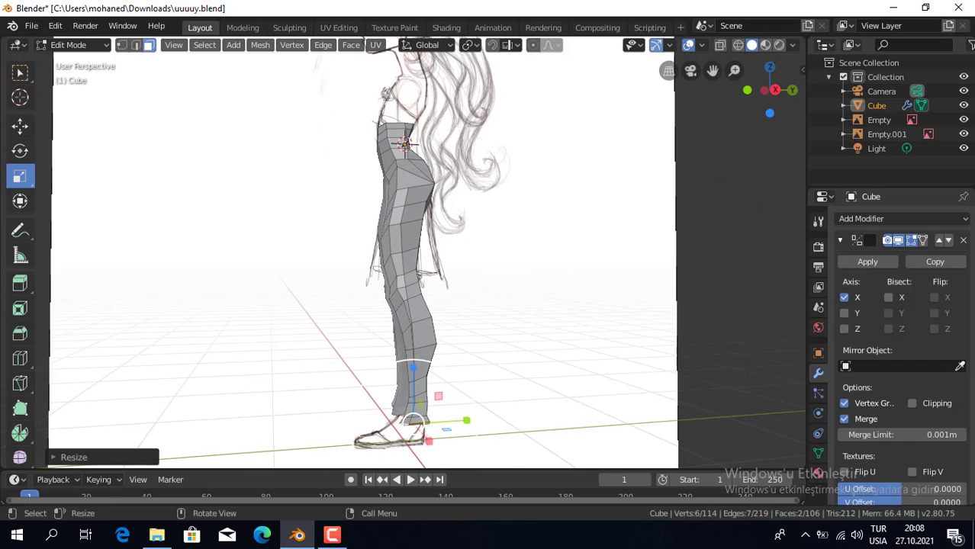
pyautogui.press('KP_3')
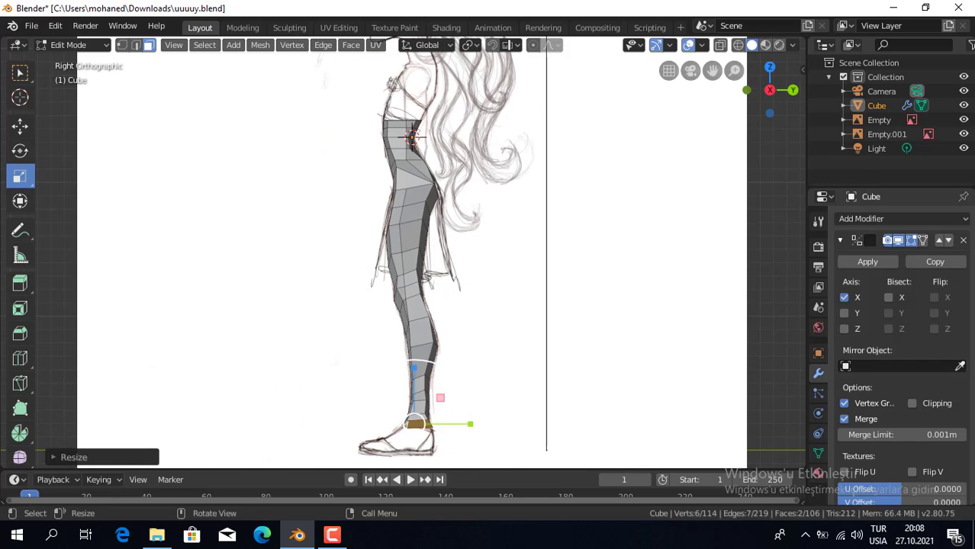
pyautogui.moveTo(439, 397); pyautogui.dragTo(503, 392, button='middle')
pyautogui.press('KP_3')
pyautogui.press('KP_1')
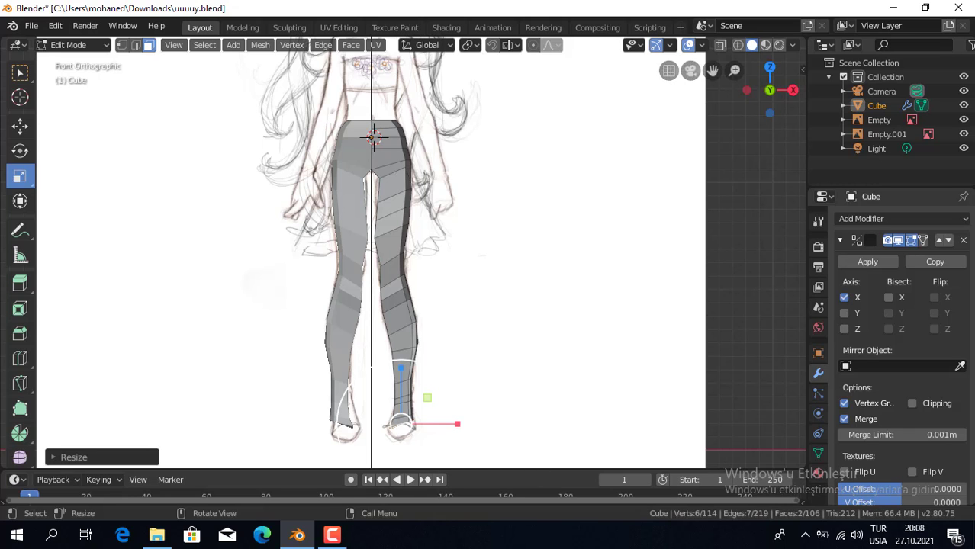
pyautogui.moveTo(381, 267); pyautogui.dragTo(434, 244, button='middle')
# In side view, extrude the leg's bottom faces down and nudge the new end front-to-back
pyautogui.press('KP_3')
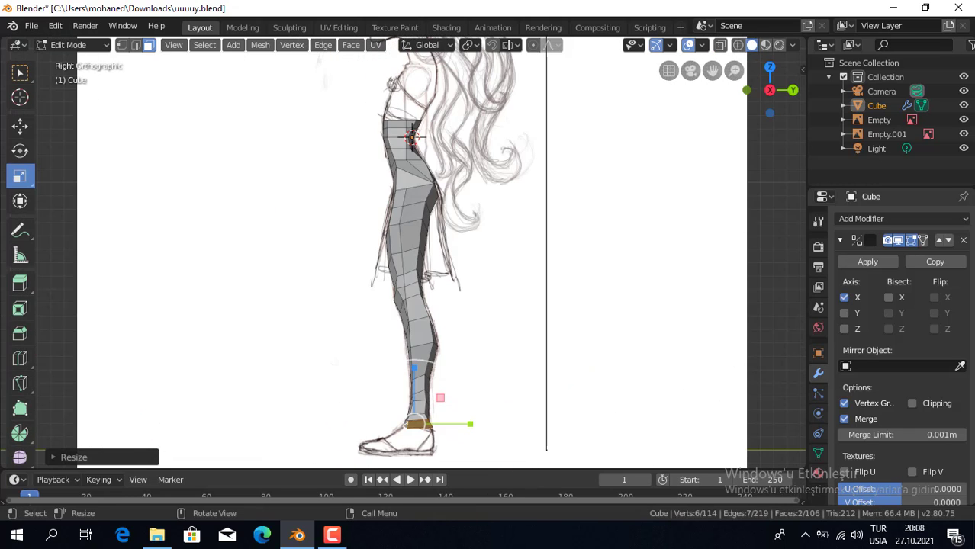
pyautogui.press('e')
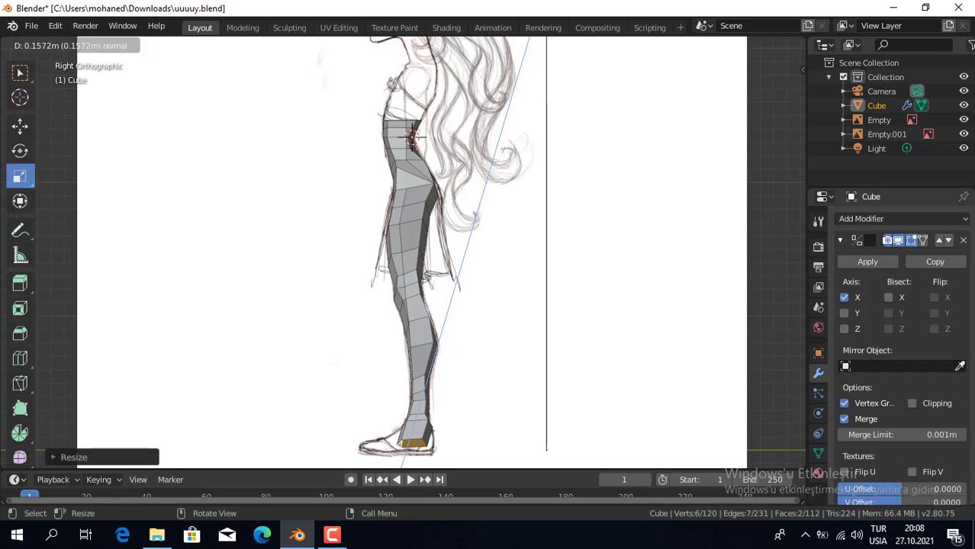
pyautogui.press('Return')
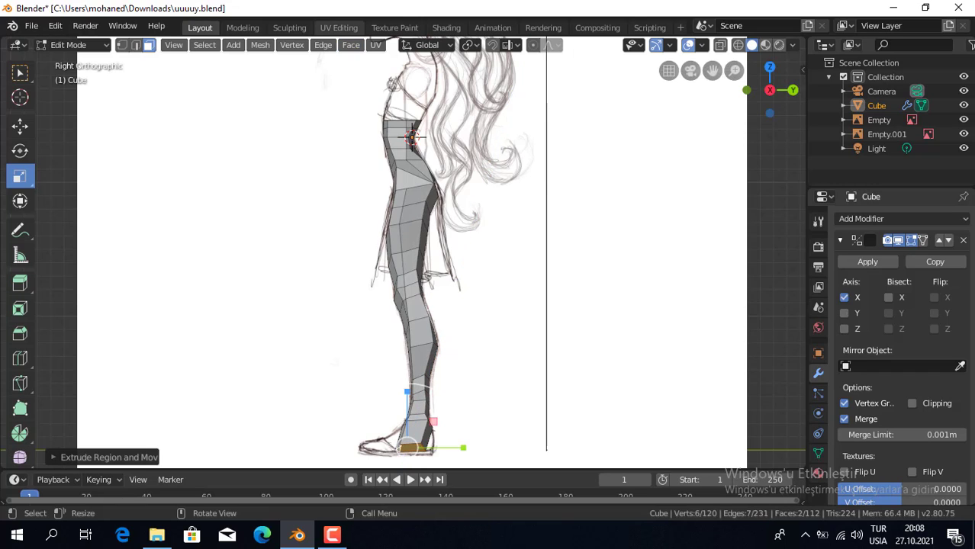
pyautogui.click(20, 126)
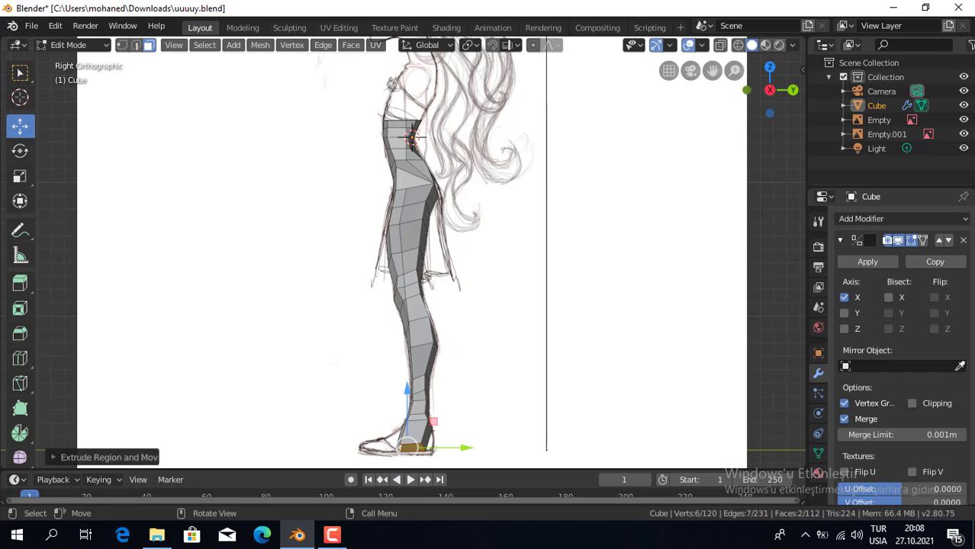
pyautogui.moveTo(465, 448); pyautogui.dragTo(472, 448)
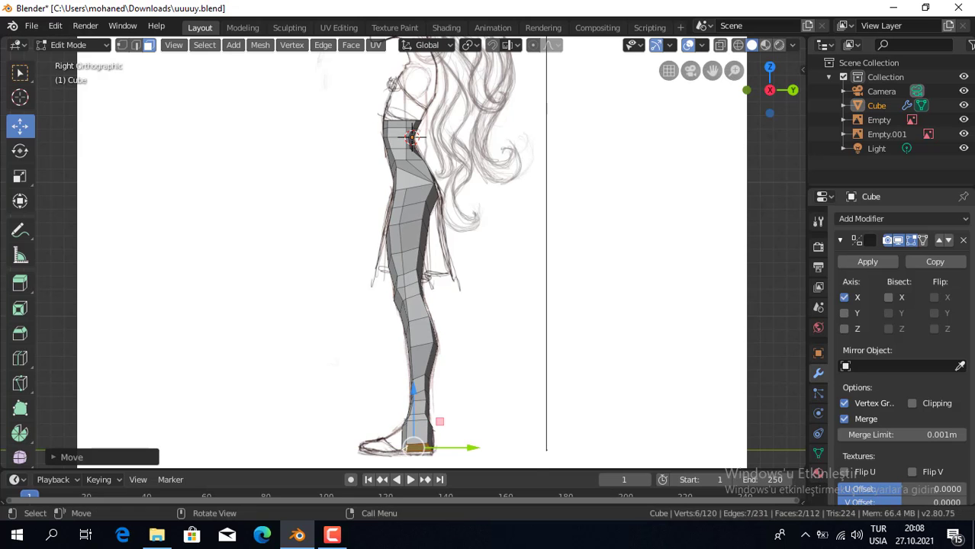
pyautogui.moveTo(473, 447); pyautogui.dragTo(320, 434, button='middle')
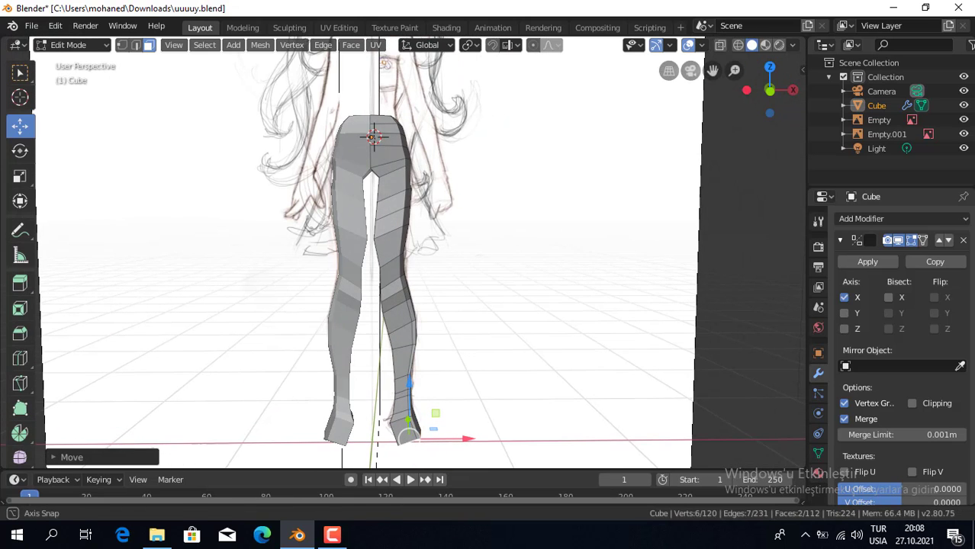
# In front view, shift the ankle vertices about 0.059 m along X to match the sketch
pyautogui.press('KP_1')
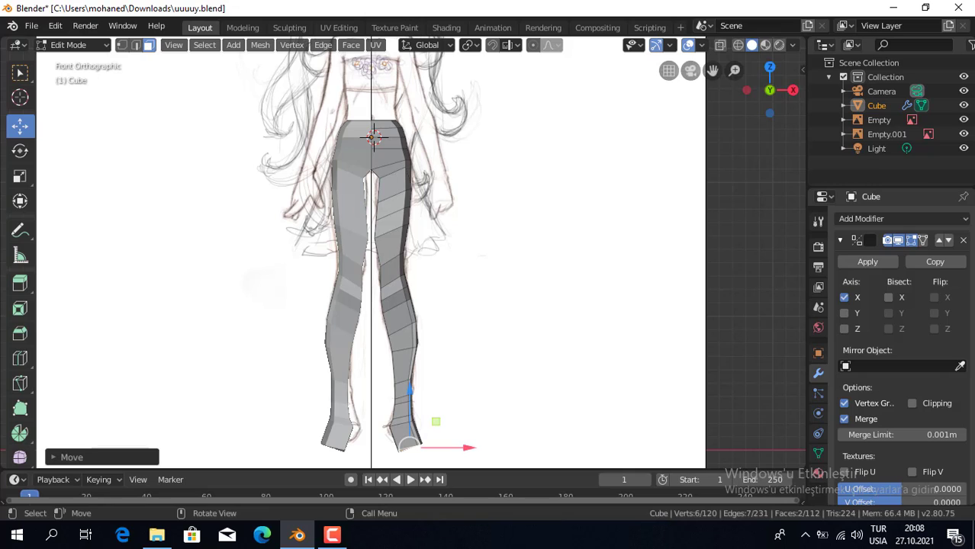
pyautogui.press('g')
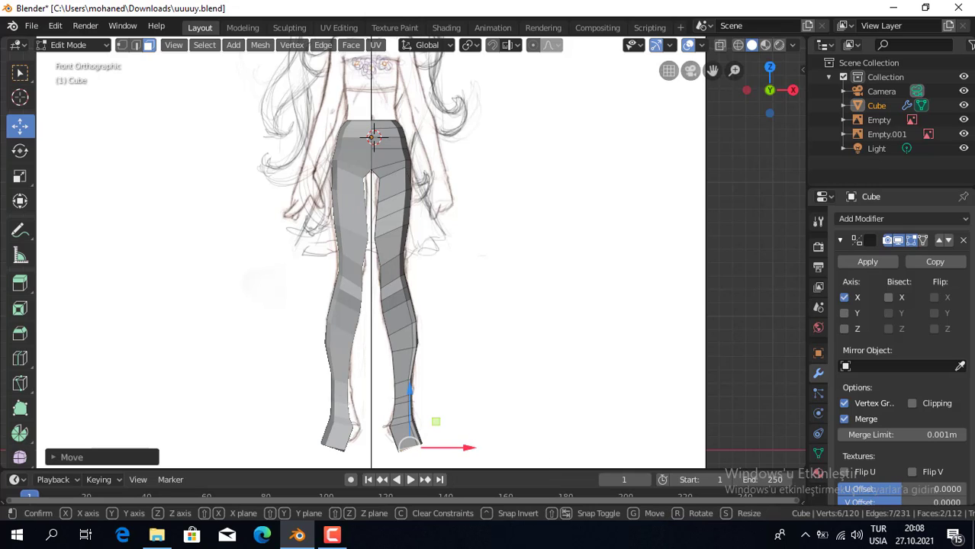
pyautogui.press('x')
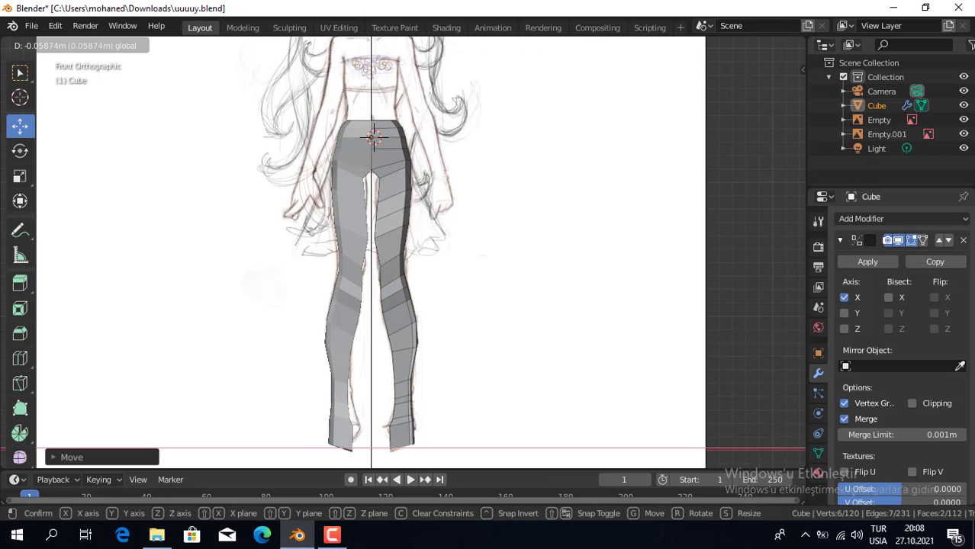
pyautogui.click(428, 422)
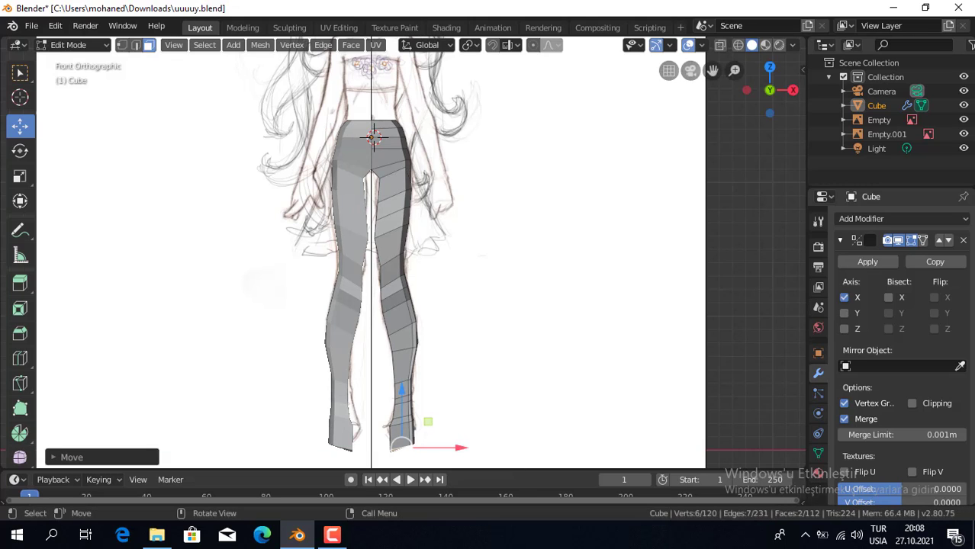
pyautogui.press('KP_3')
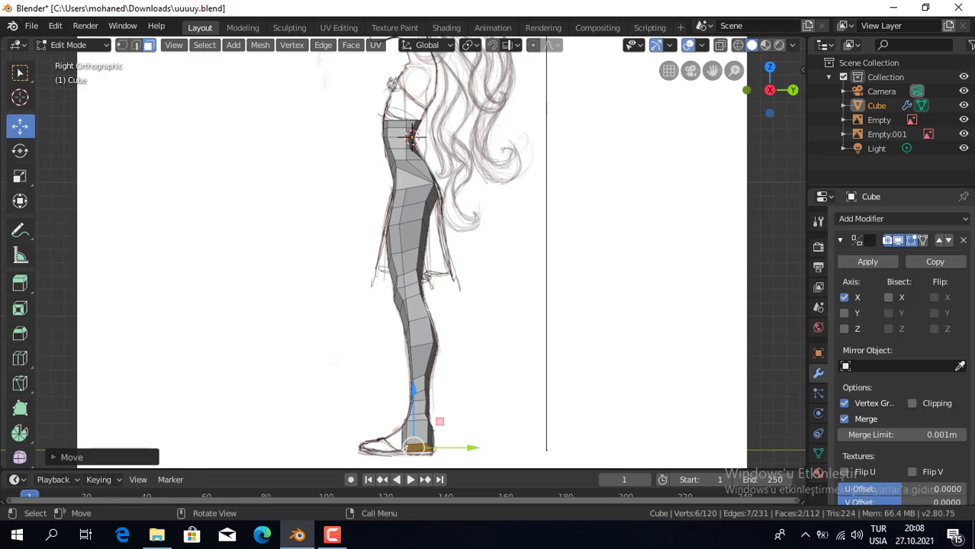
pyautogui.moveTo(771, 90); pyautogui.dragTo(751, 99)
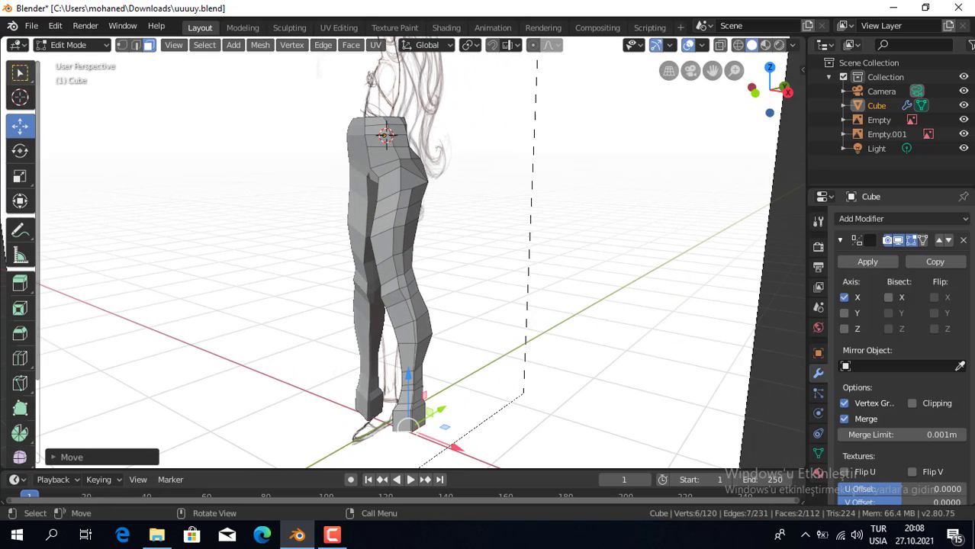
# Select the ankle's front face and extrude it forward about 0.33 m into a foot
pyautogui.press('w')
pyautogui.click(402, 421)
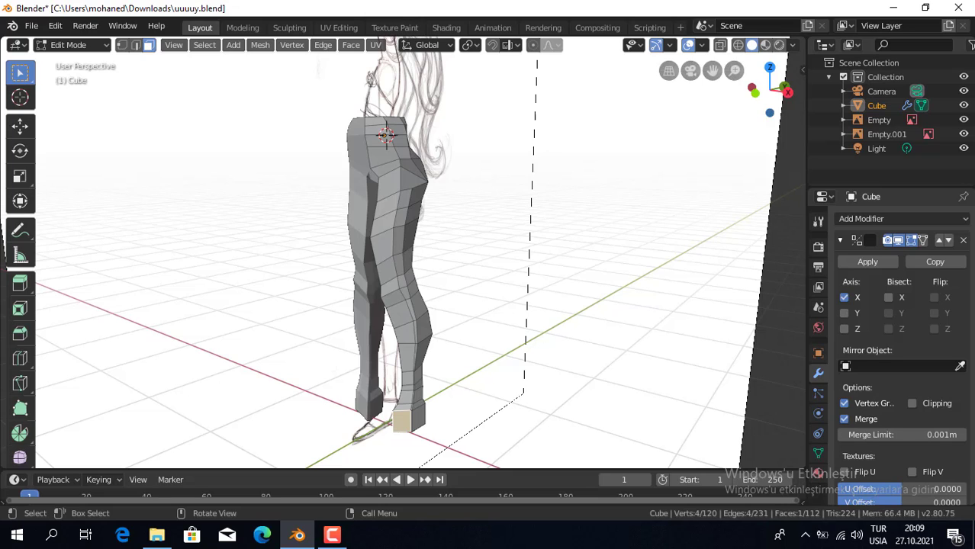
pyautogui.press('KP_3')
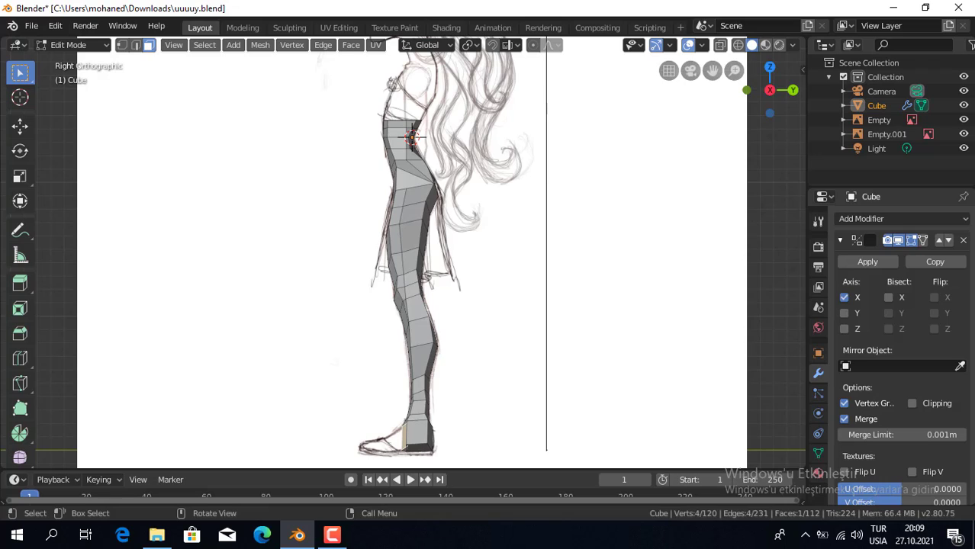
pyautogui.press('e')
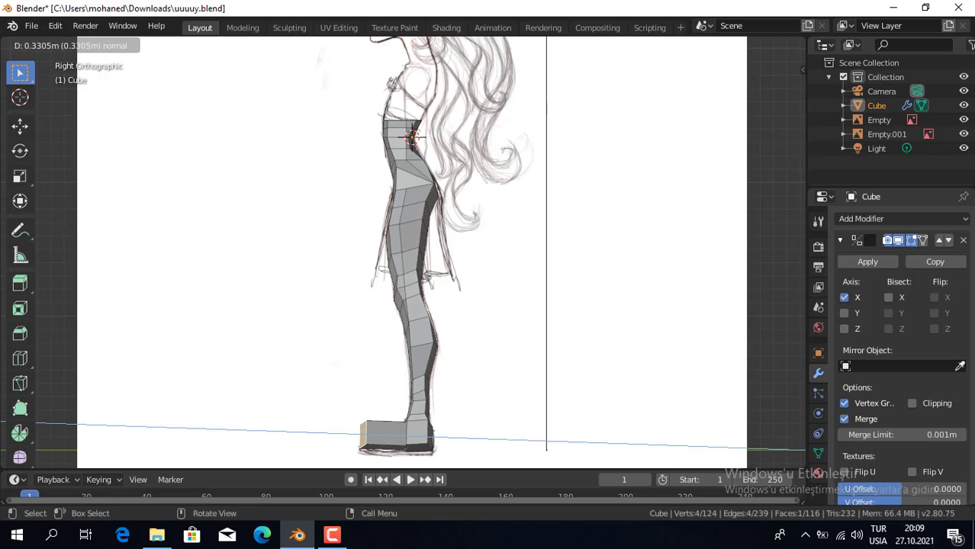
pyautogui.press('Return')
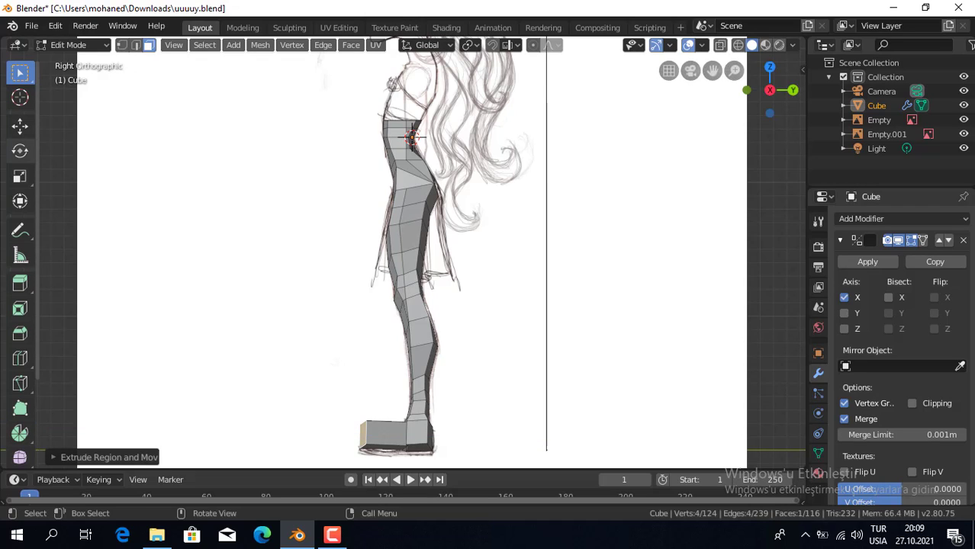
# Shrink the foot tip to 0.42 scale and lower it about 0.032 m toward the ground
pyautogui.click(20, 176)
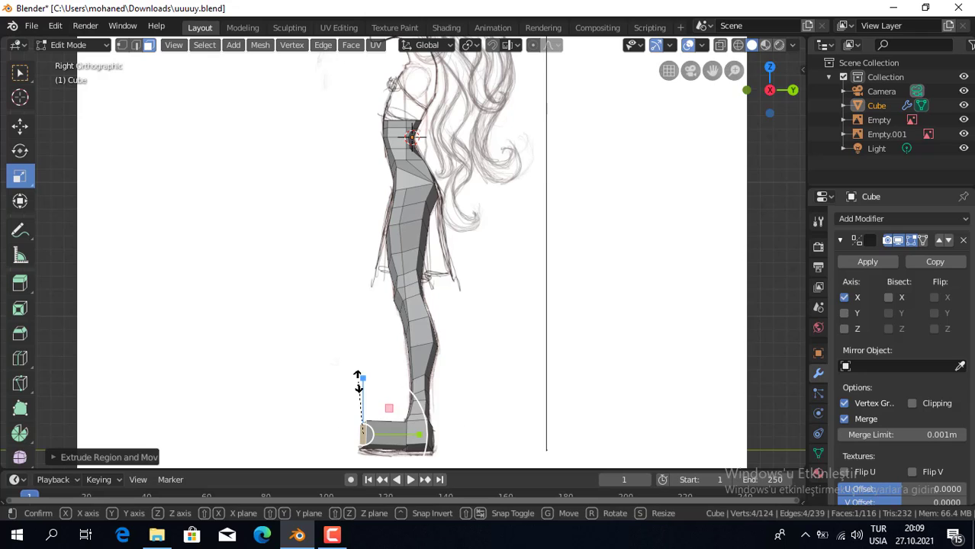
pyautogui.press('s')
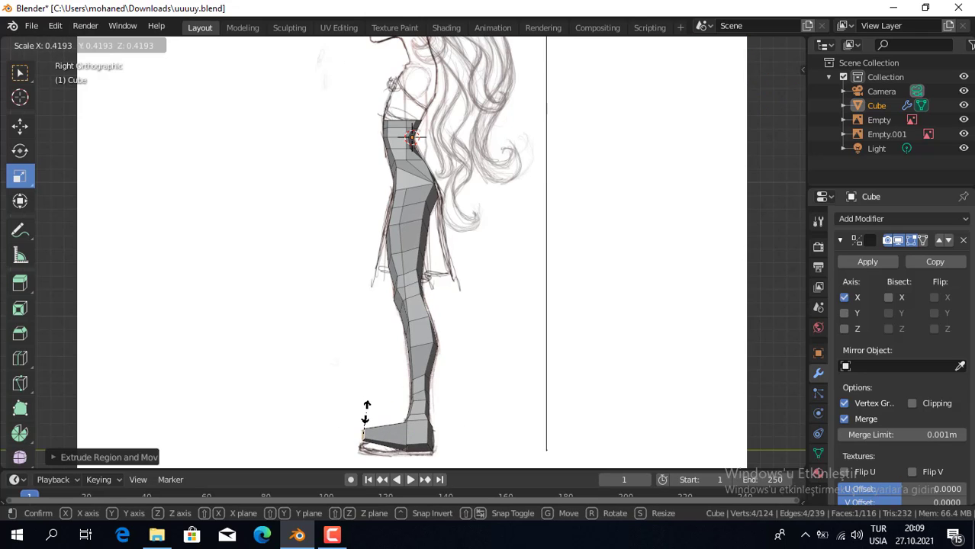
pyautogui.click(364, 408)
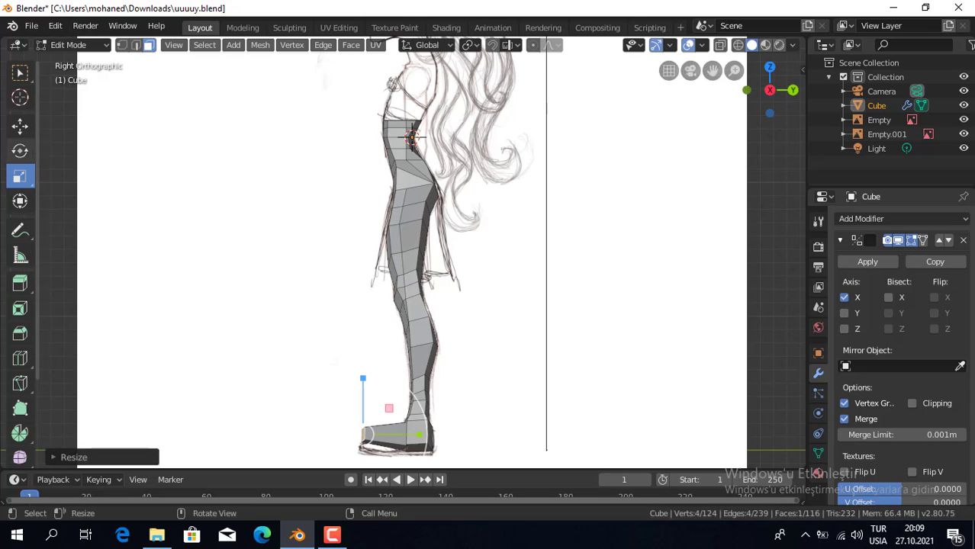
pyautogui.click(20, 126)
pyautogui.moveTo(362, 376); pyautogui.dragTo(363, 386)
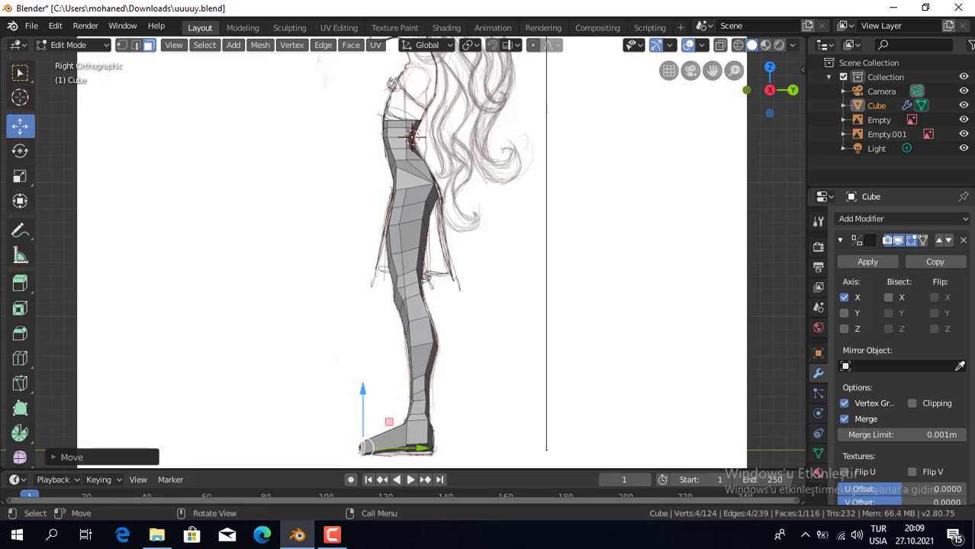
# Show the leg mesh in wireframe and compare it against the front and side sketches
pyautogui.click(738, 44)
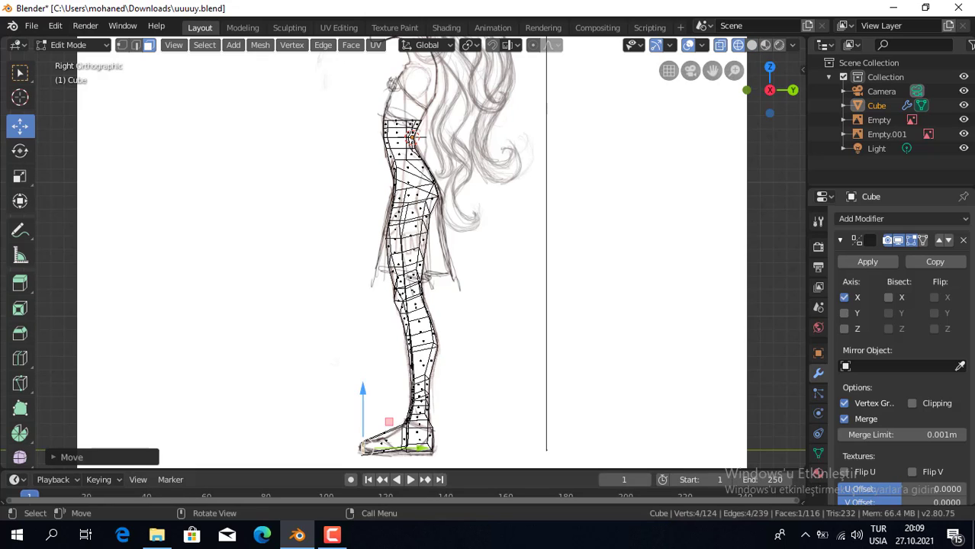
pyautogui.press('KP_1')
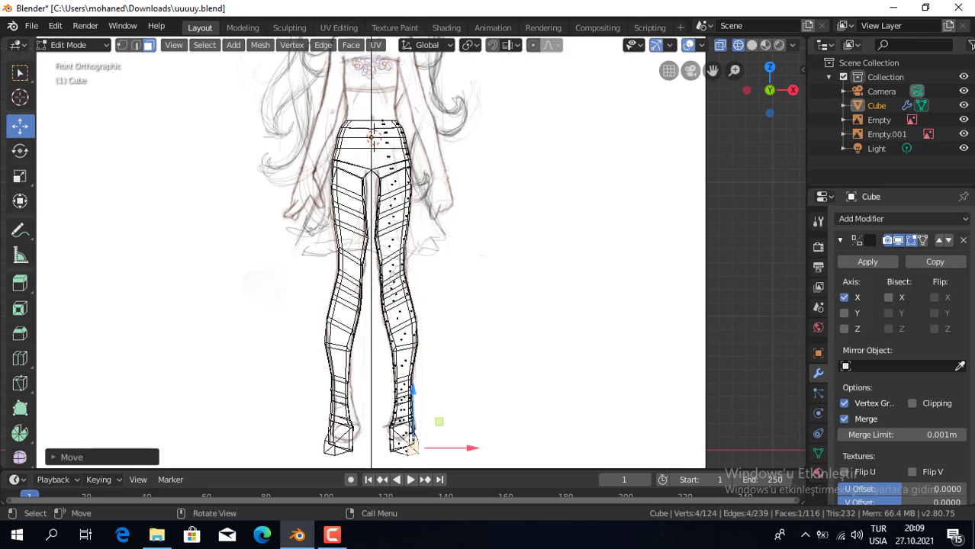
pyautogui.press('KP_3')
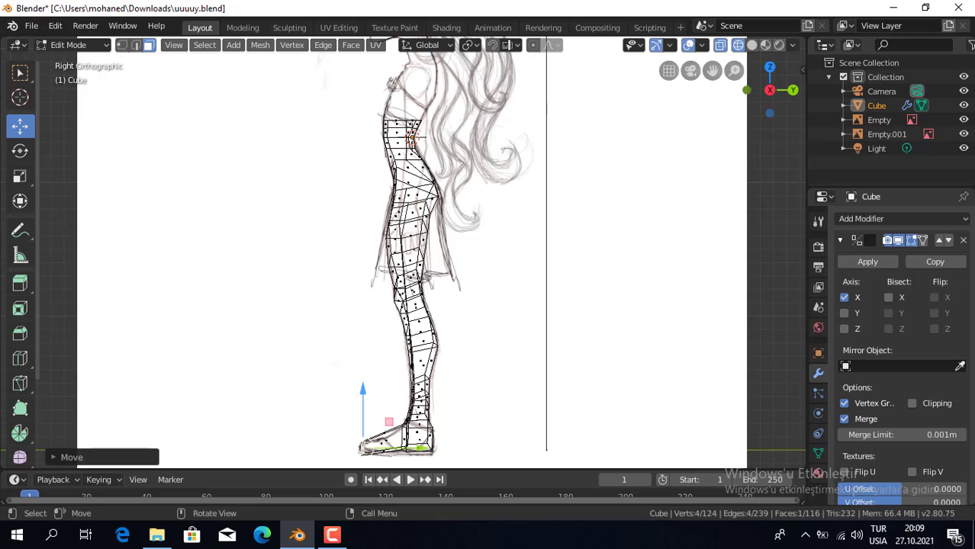
pyautogui.click(19, 358)
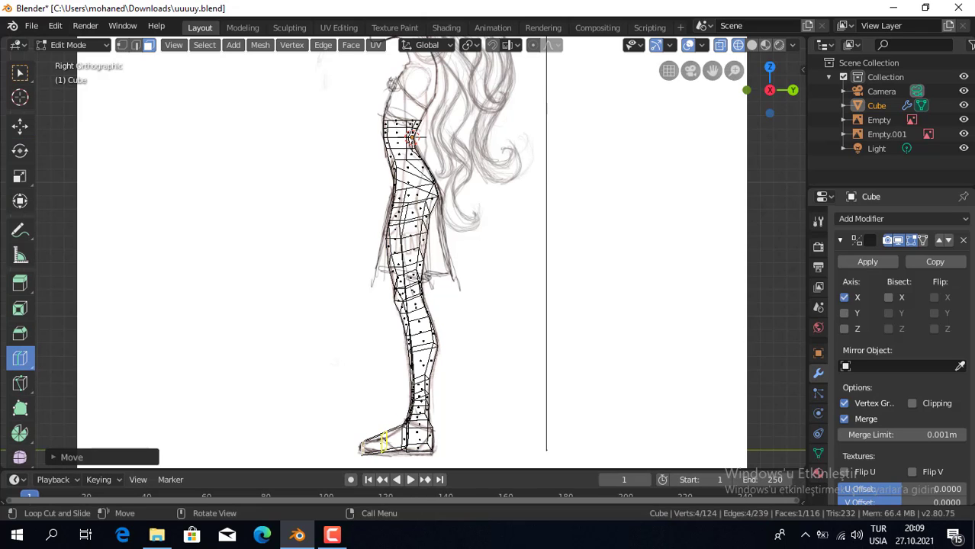
# In vertex mode, cut three new edge loops across the foot of the leg mesh
pyautogui.press('1')
pyautogui.click(385, 440)
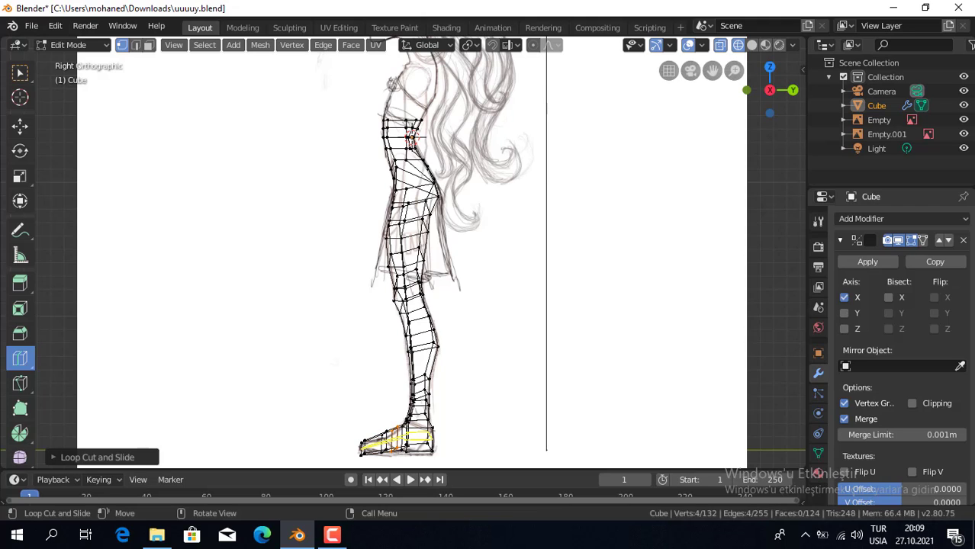
pyautogui.click(372, 444)
pyautogui.click(368, 448)
pyautogui.click(19, 72)
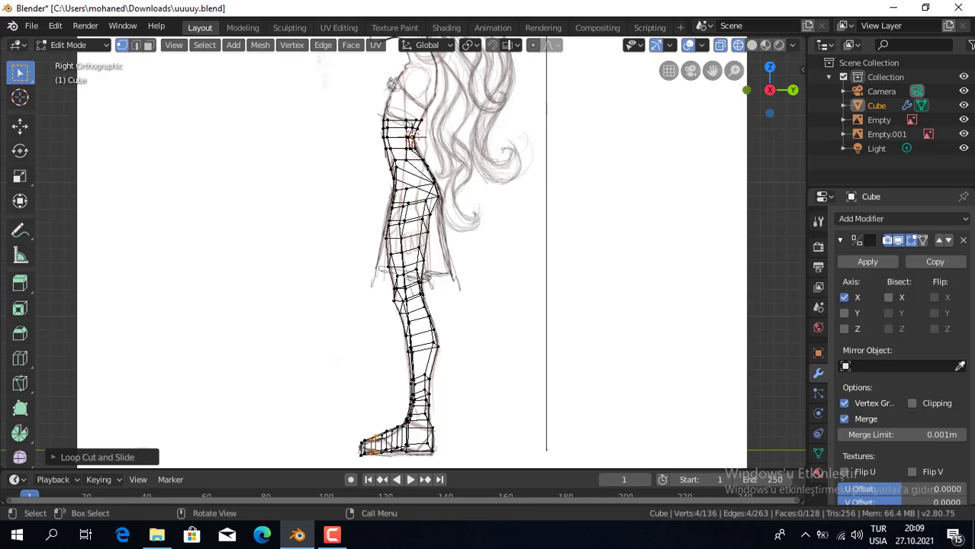
pyautogui.moveTo(427, 251); pyautogui.dragTo(488, 275, button='middle')
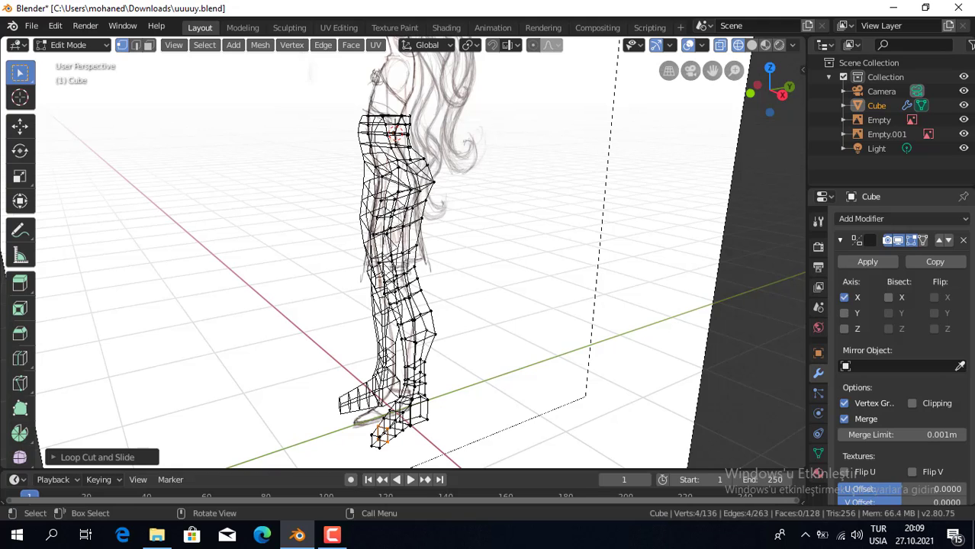
# Merge the four foot tip vertices at center and lower the selected foot vertices slightly along Z
pyautogui.click(380, 440)
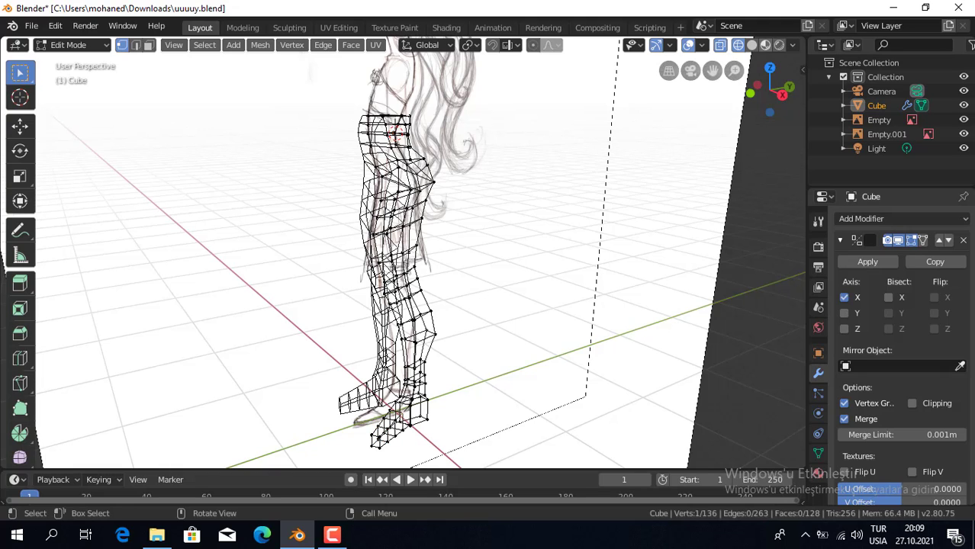
pyautogui.hotkey('shift', 'z')
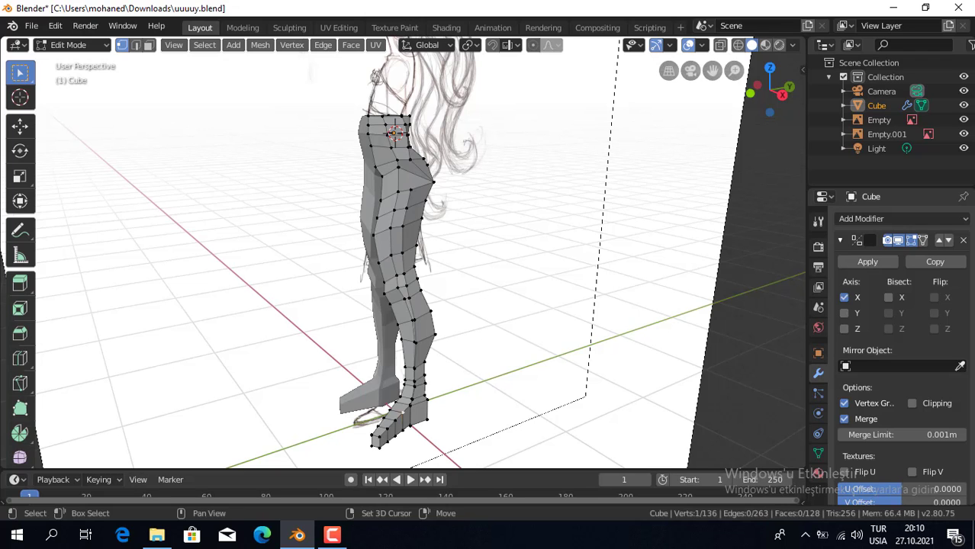
pyautogui.keyDown('shift'); pyautogui.click(400, 412); pyautogui.keyUp('shift')
pyautogui.press('KP_3')
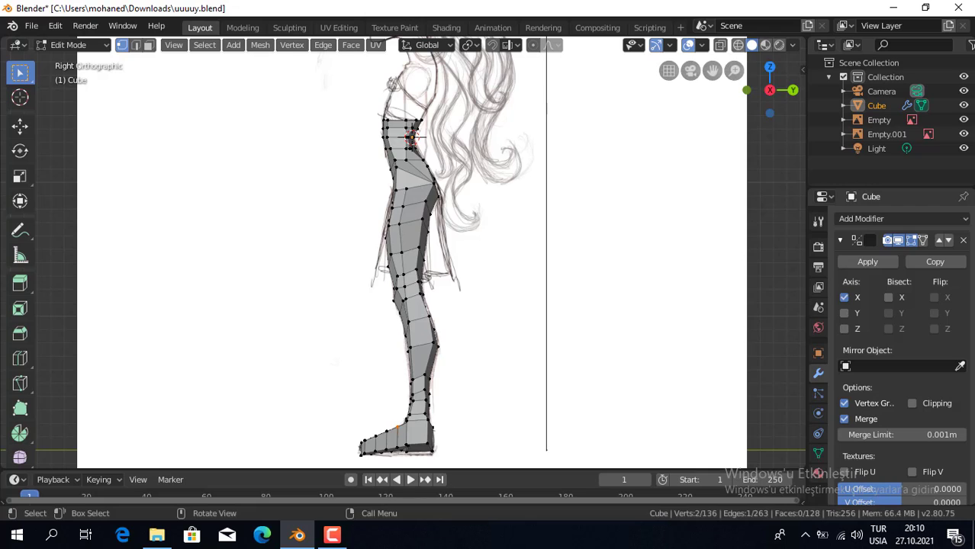
pyautogui.click(737, 44)
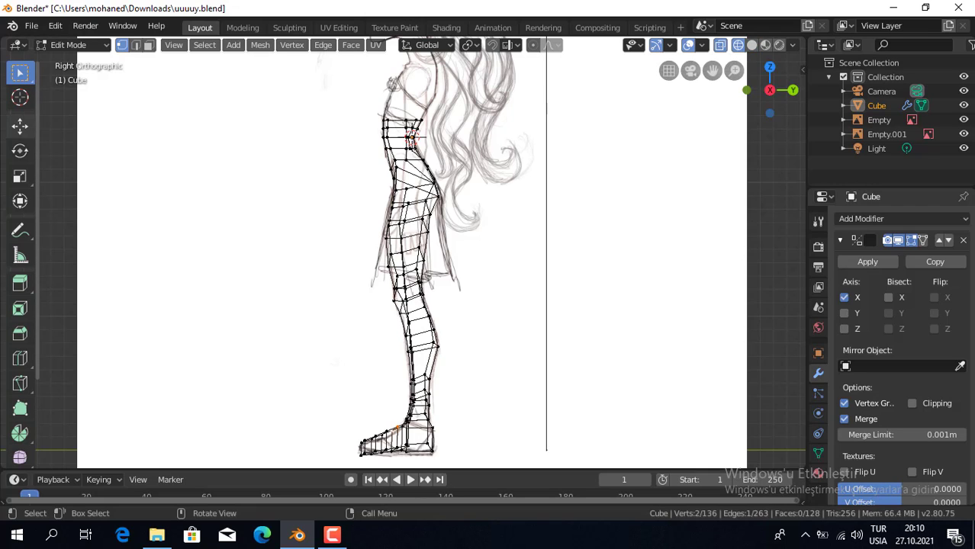
pyautogui.click(20, 125)
pyautogui.moveTo(394, 382); pyautogui.dragTo(394, 386)
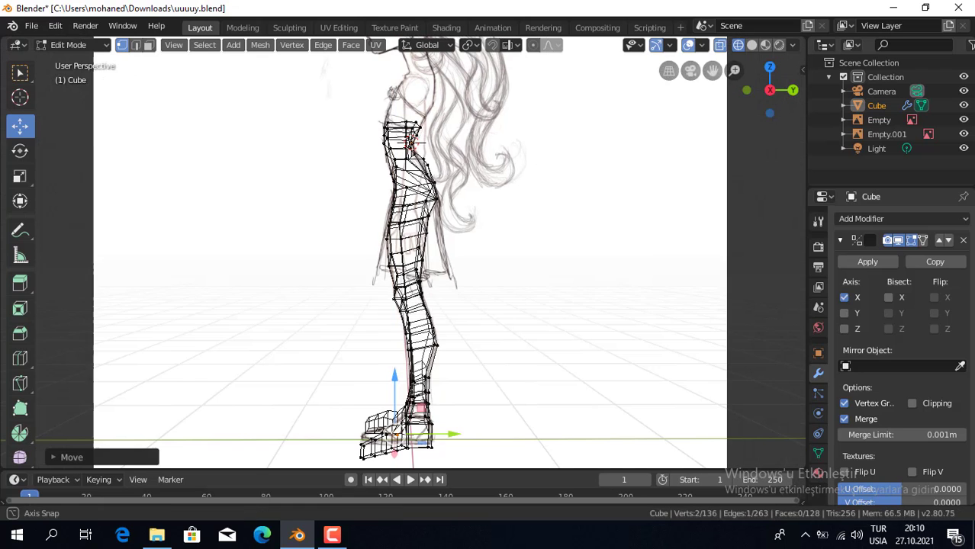
pyautogui.moveTo(394, 386); pyautogui.dragTo(458, 366, button='middle')
# Select a single foot vertex and lower it slightly along Z in the side view
pyautogui.hotkey('alt', 'a')
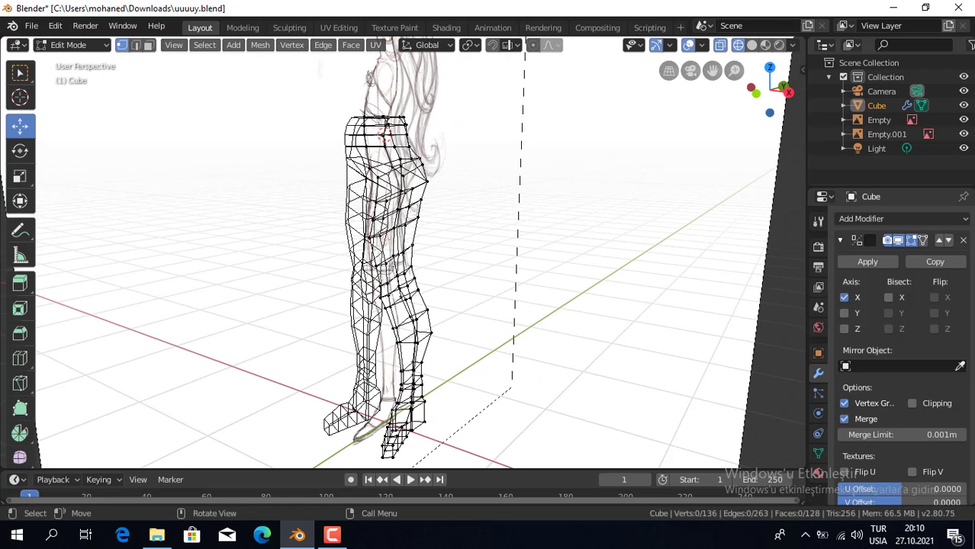
pyautogui.click(20, 73)
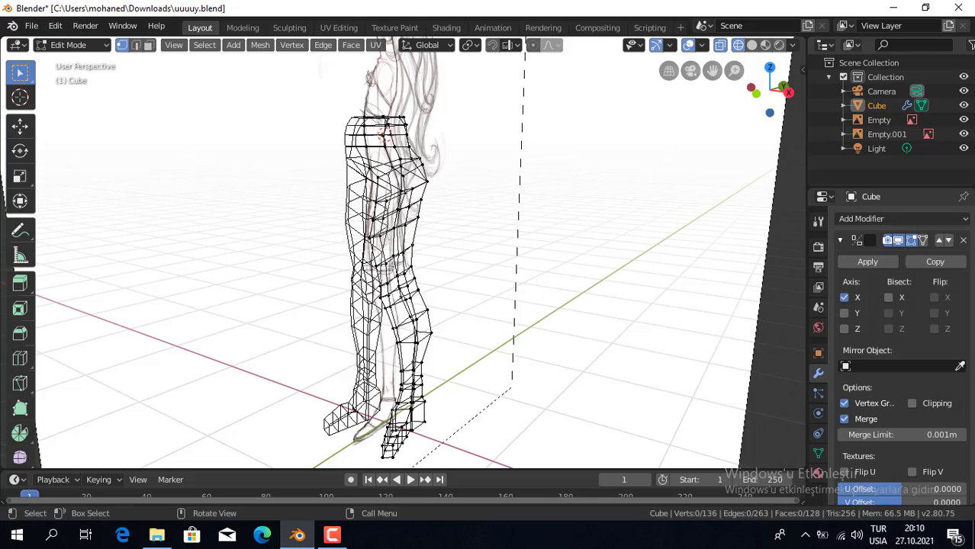
pyautogui.click(751, 44)
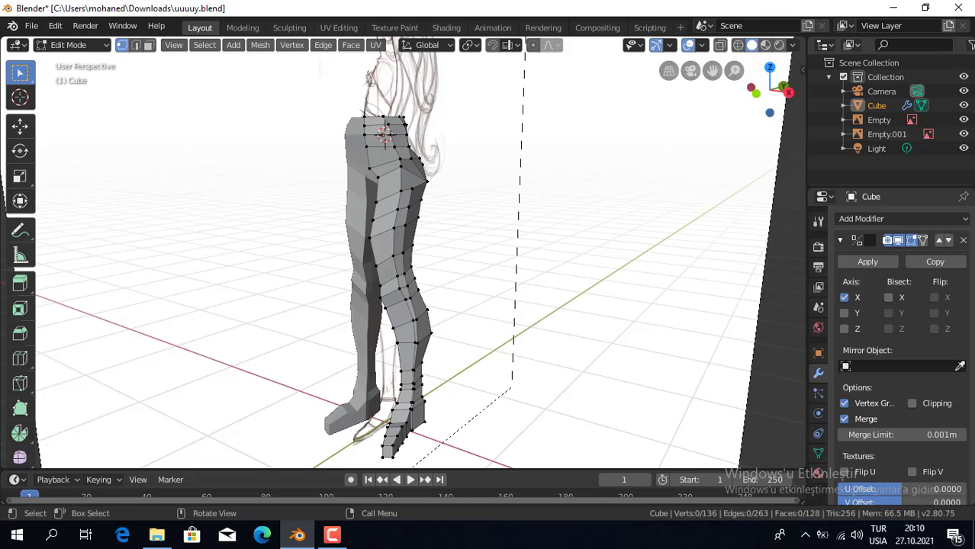
pyautogui.click(385, 135)
pyautogui.click(381, 444)
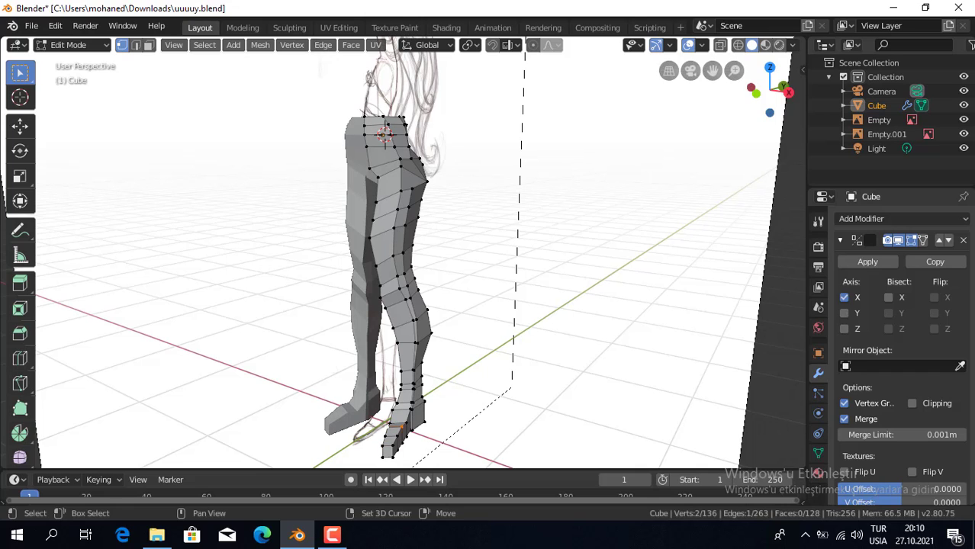
pyautogui.press('KP_3')
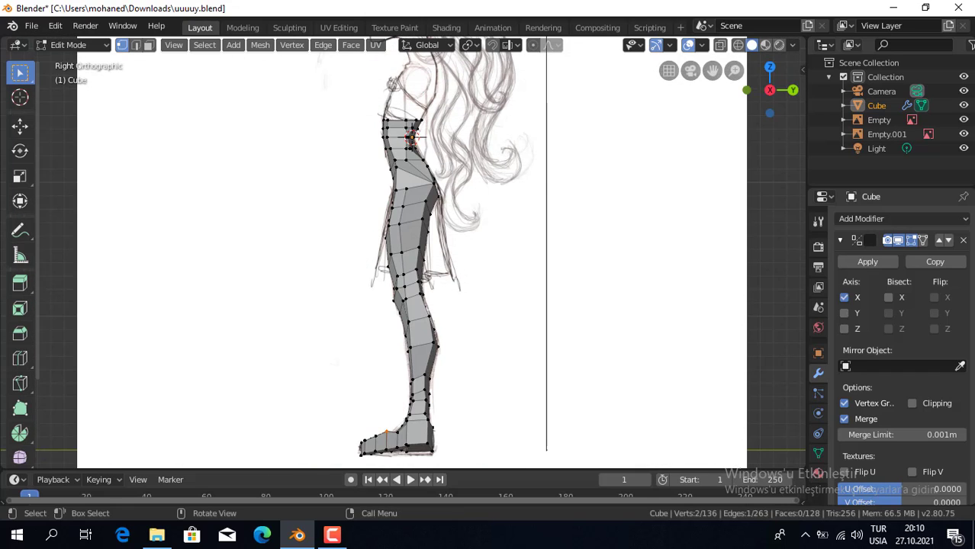
pyautogui.click(737, 44)
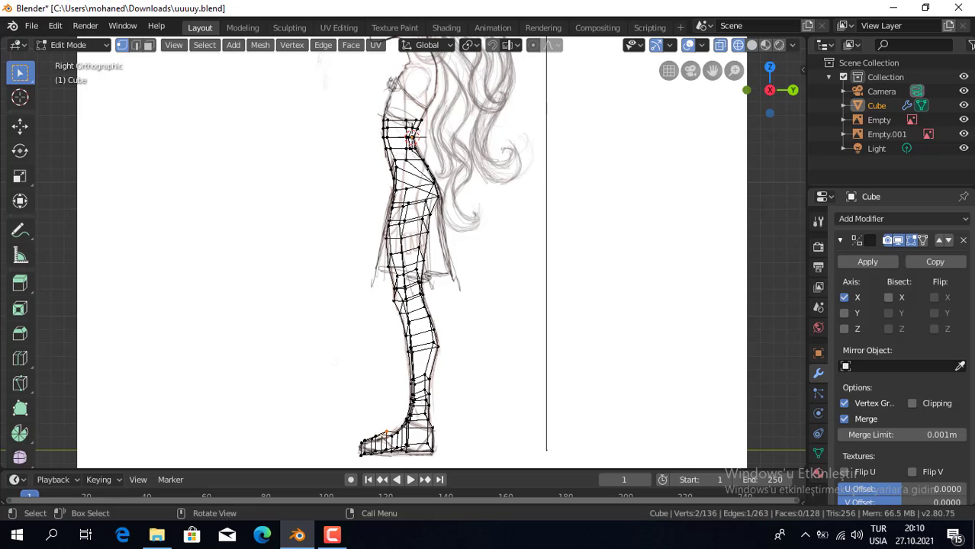
pyautogui.click(20, 125)
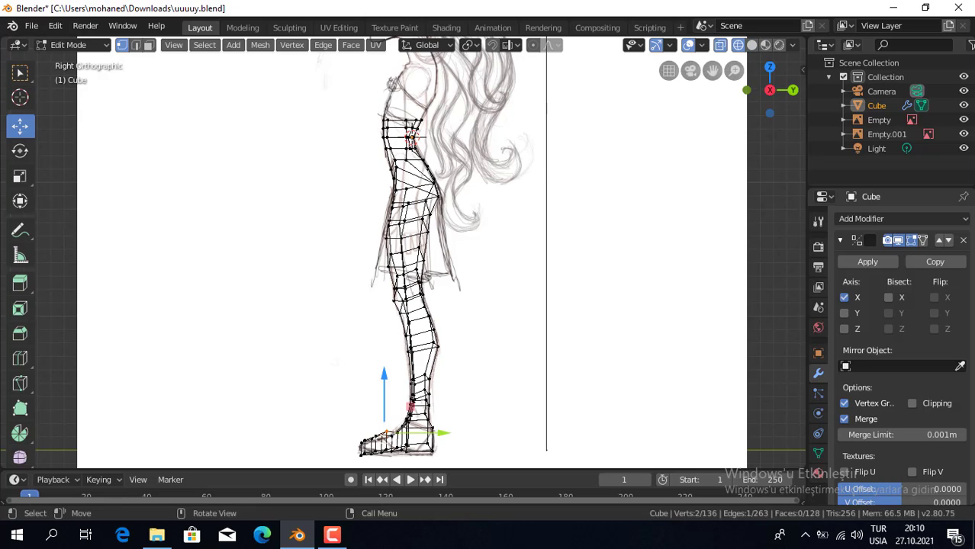
pyautogui.moveTo(384, 381); pyautogui.dragTo(384, 386)
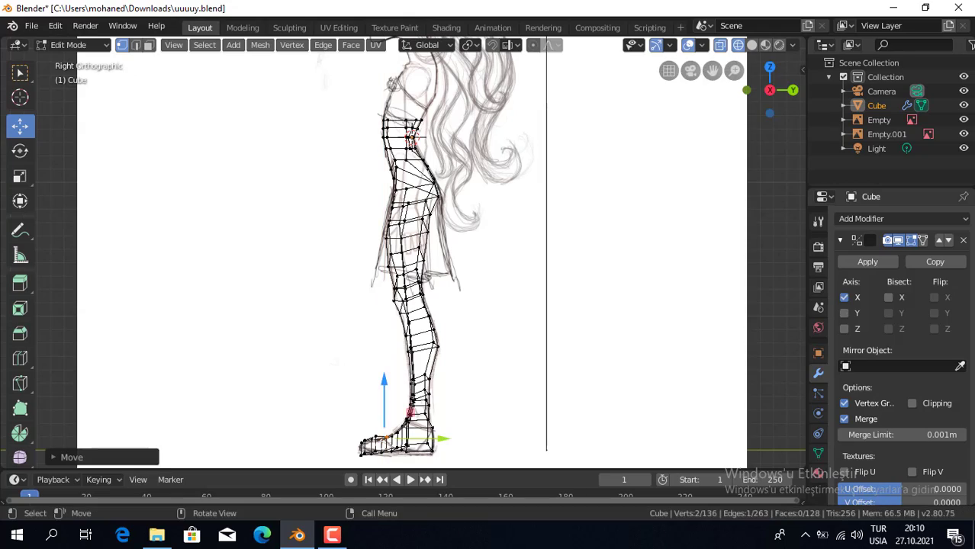
pyautogui.moveTo(383, 386); pyautogui.dragTo(287, 412, button='middle')
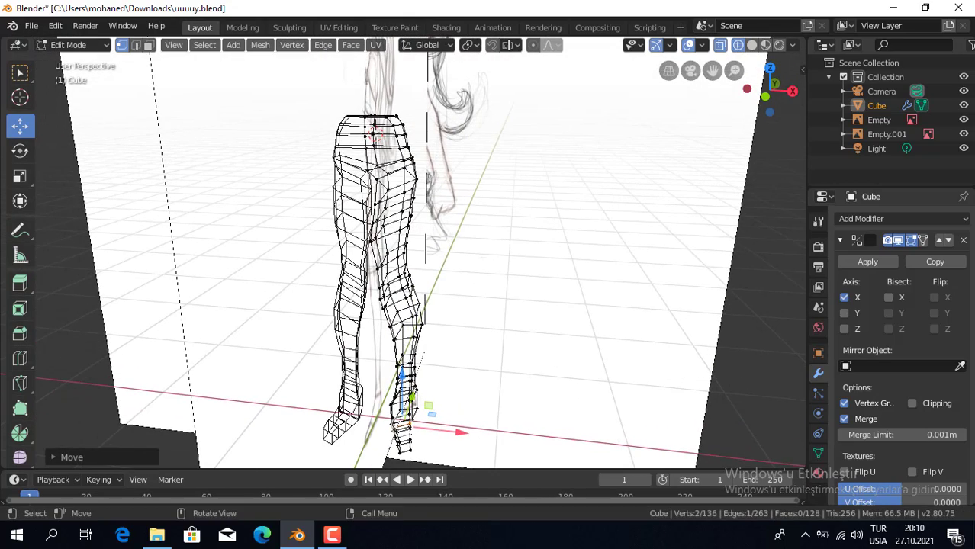
pyautogui.hotkey('shift', 'z')
# Nudge lower-leg vertices slightly to follow the side sketch, back in wireframe
pyautogui.hotkey('alt', 'a')
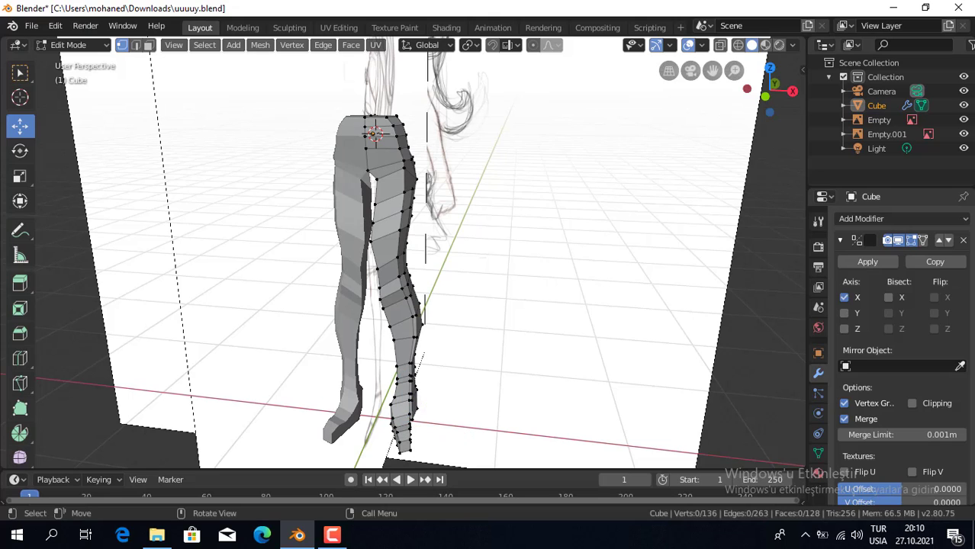
pyautogui.click(411, 419)
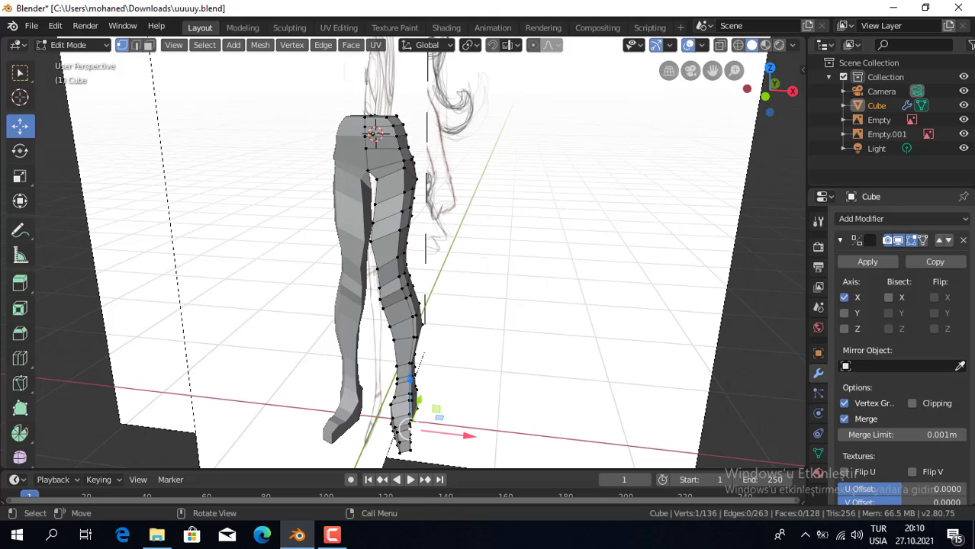
pyautogui.press('shift')
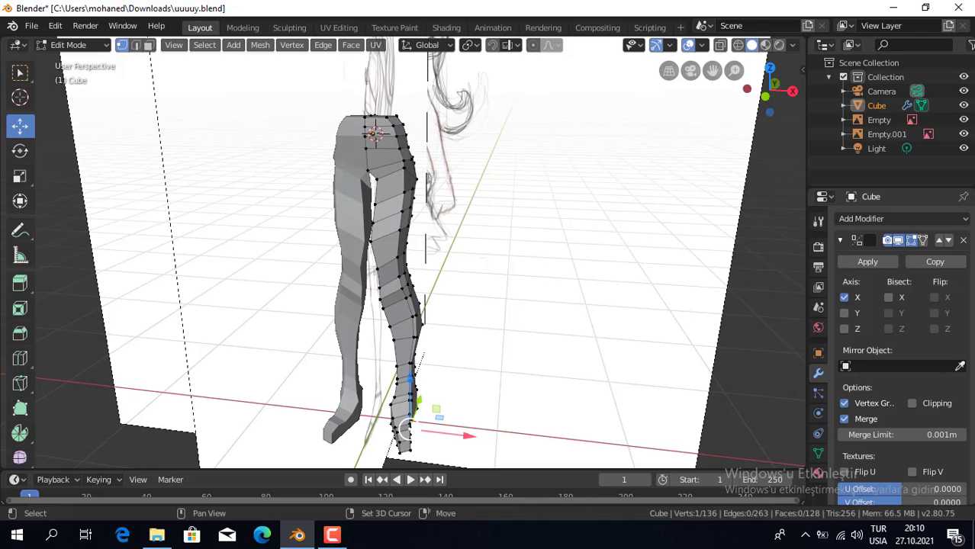
pyautogui.moveTo(405, 427); pyautogui.dragTo(406, 428)
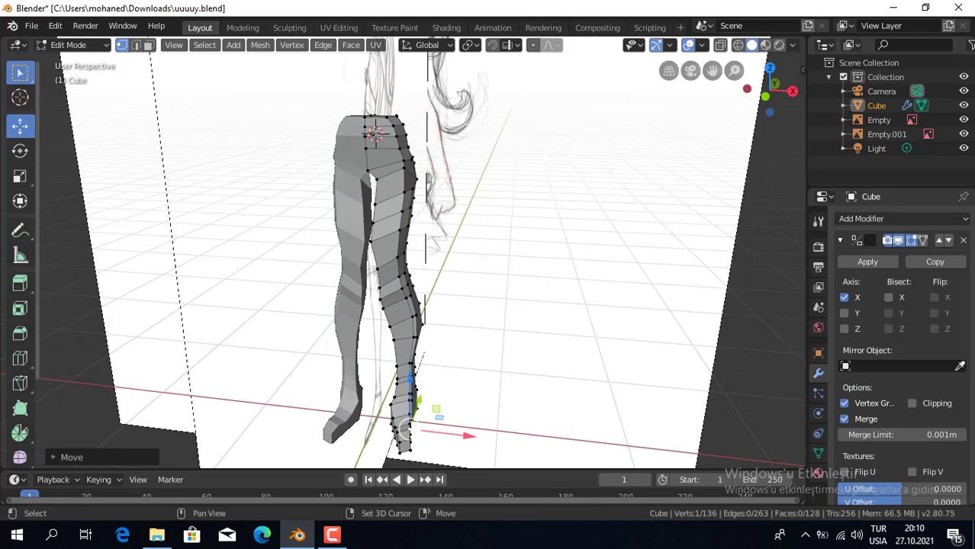
pyautogui.press('w')
pyautogui.keyDown('shift'); pyautogui.click(405, 431); pyautogui.keyUp('shift')
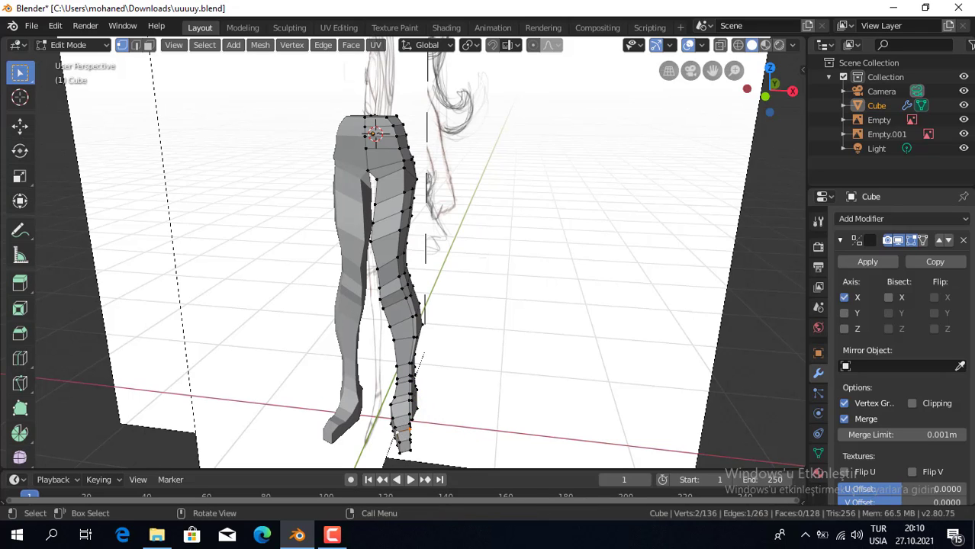
pyautogui.press('KP_3')
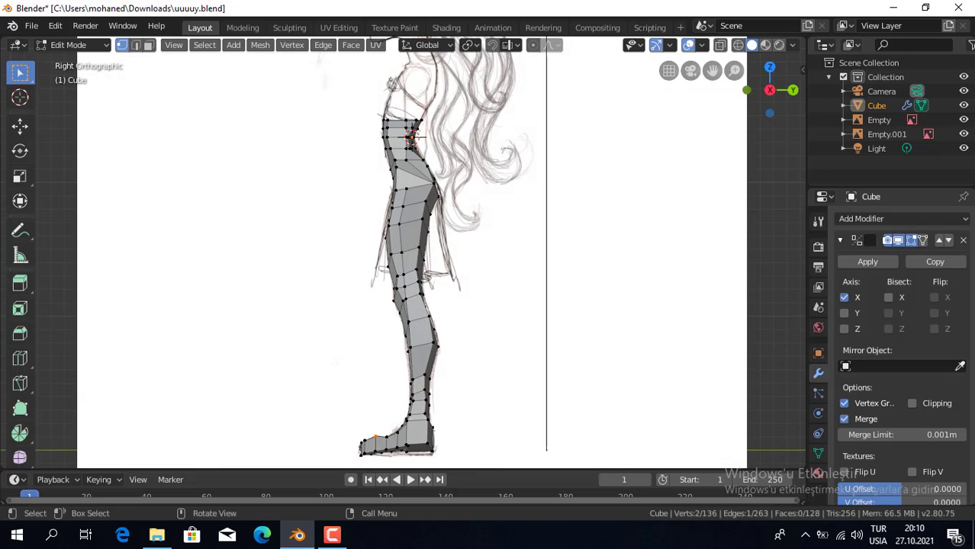
pyautogui.click(738, 46)
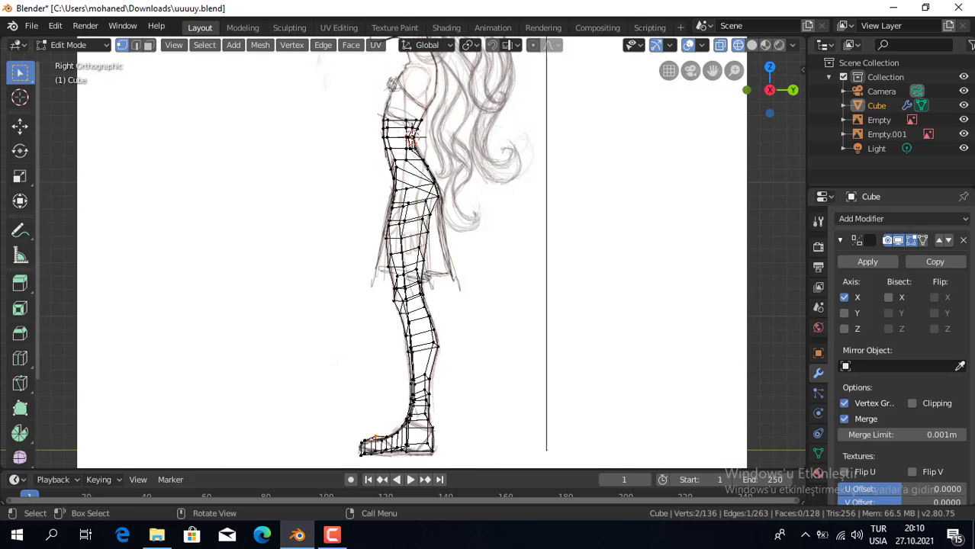
pyautogui.hotkey('alt', 'a')
pyautogui.click(19, 126)
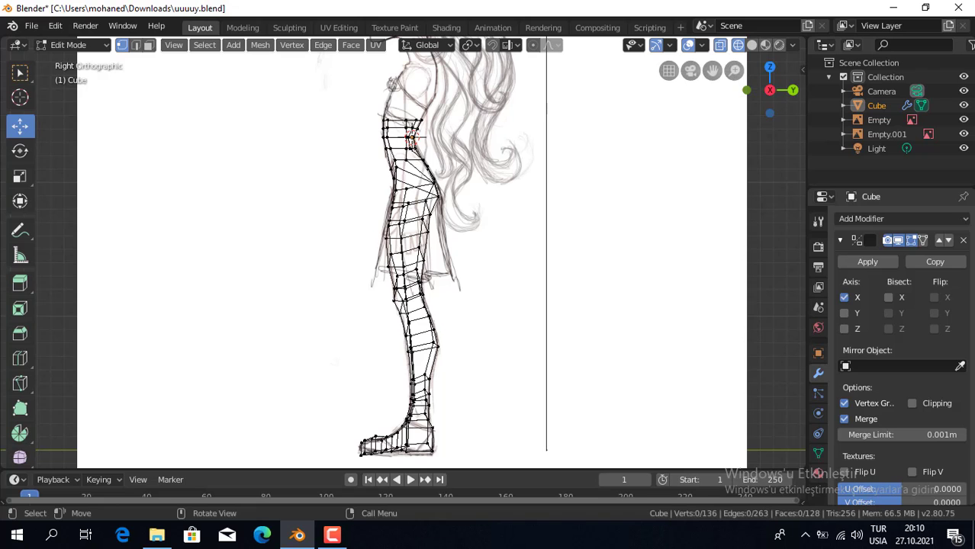
# Pull a foot vertex up and forward to match the side sketch
pyautogui.moveTo(412, 252); pyautogui.dragTo(458, 237, button='middle')
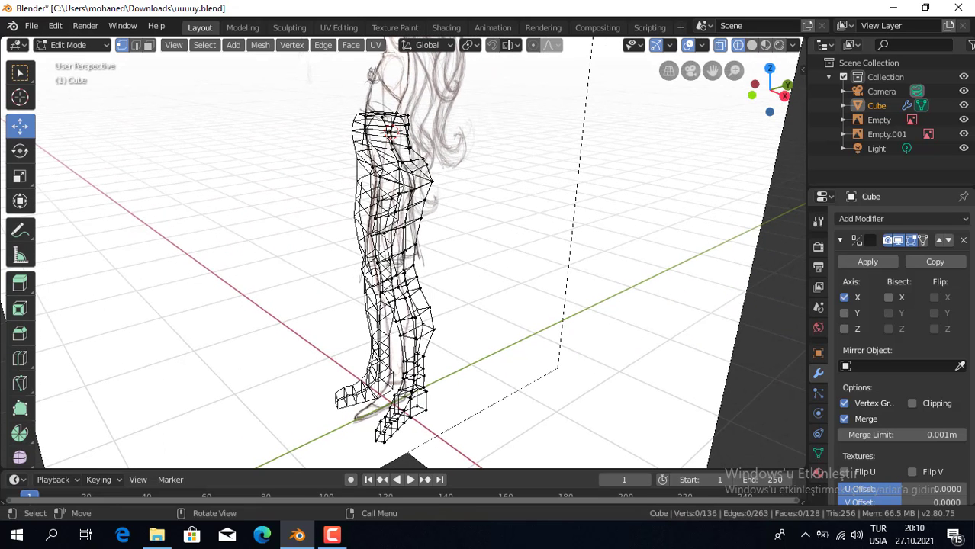
pyautogui.click(391, 403)
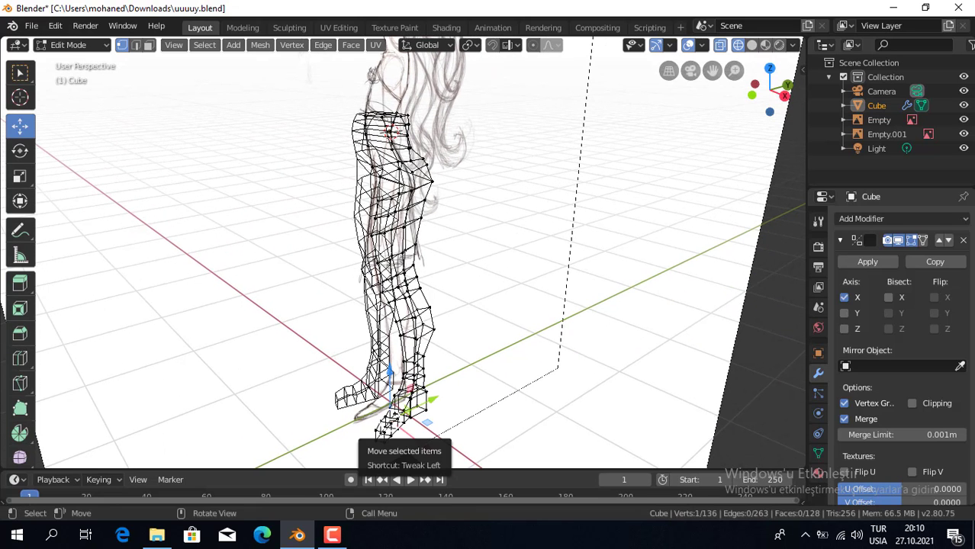
pyautogui.press('KP_3')
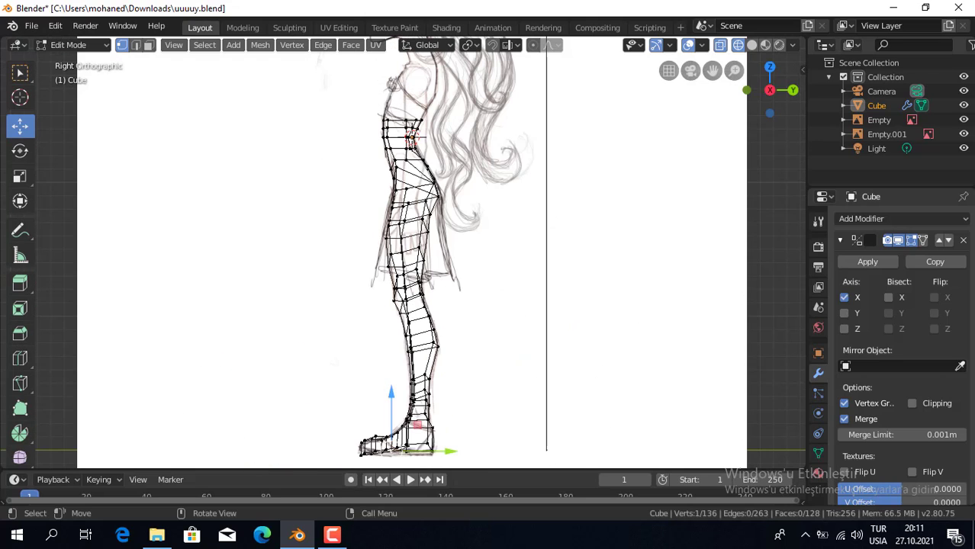
pyautogui.moveTo(417, 425); pyautogui.dragTo(427, 412, button='middle')
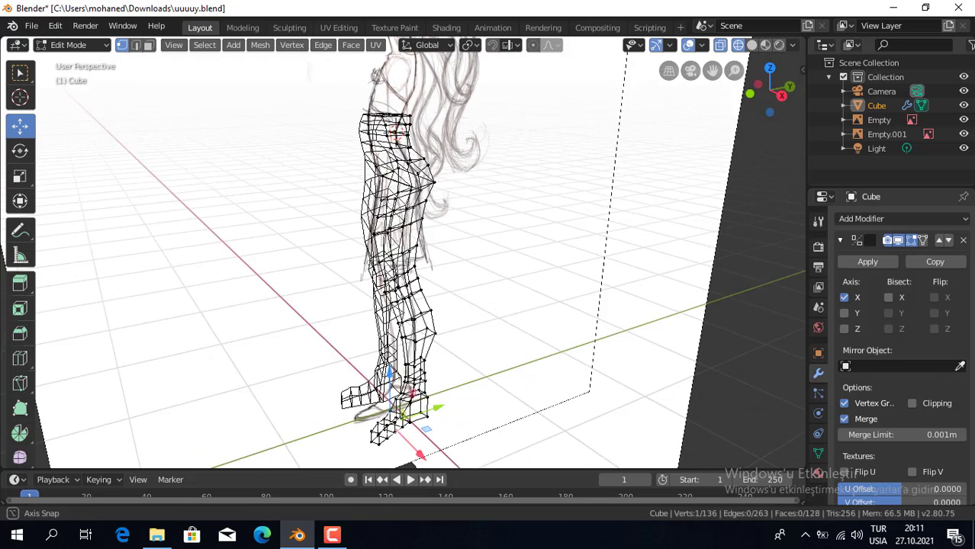
pyautogui.hotkey('alt', 'a')
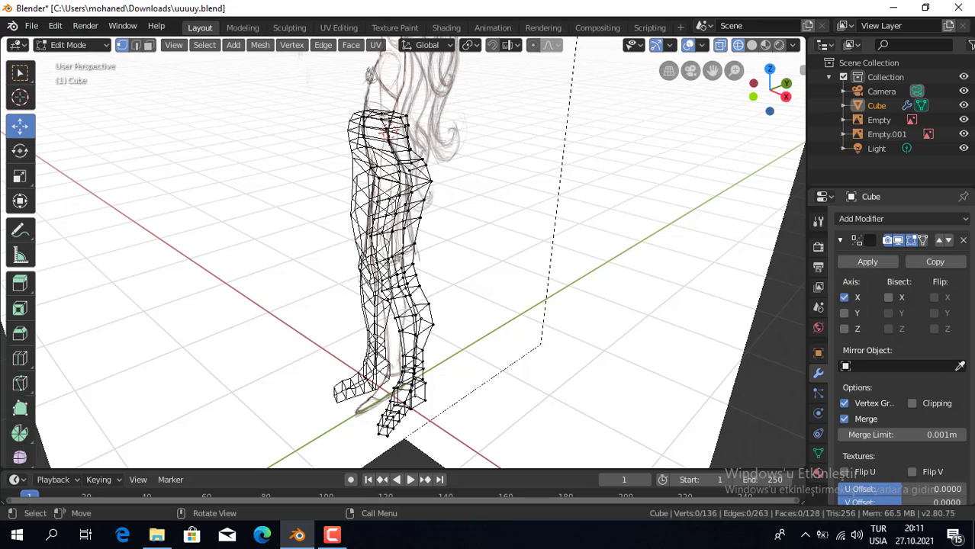
pyautogui.click(396, 403)
pyautogui.moveTo(396, 402); pyautogui.dragTo(431, 387)
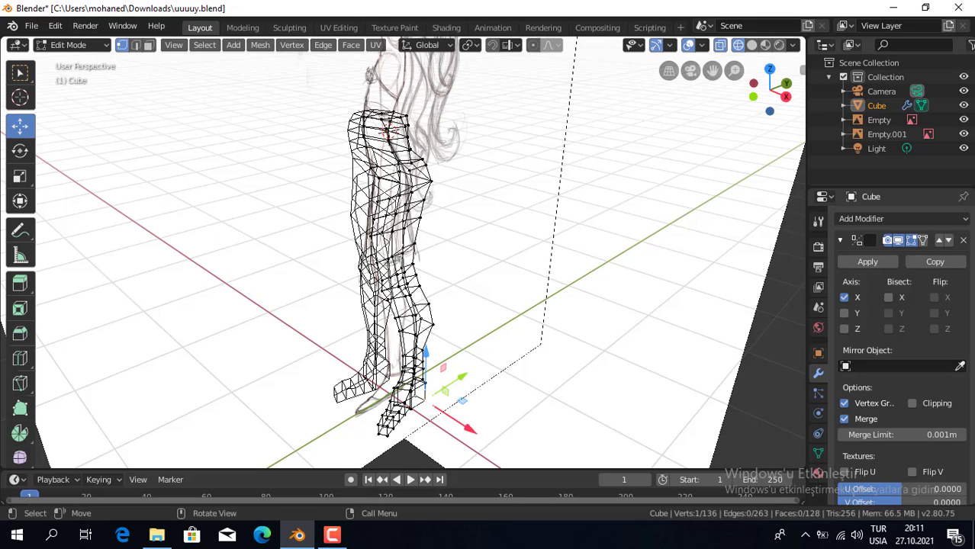
# Raise the two toe vertices slightly along Z to match the sketch's toe
pyautogui.press('w')
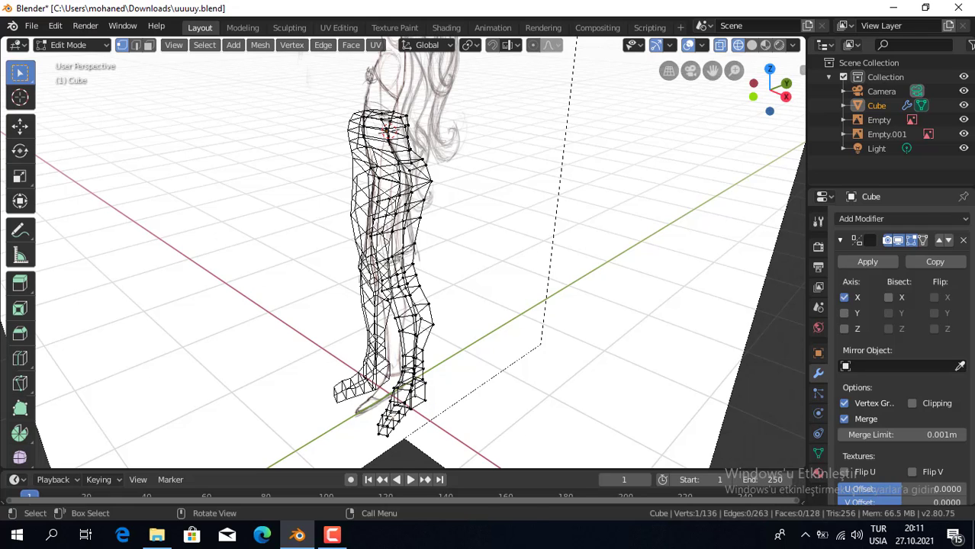
pyautogui.press('ctrl')
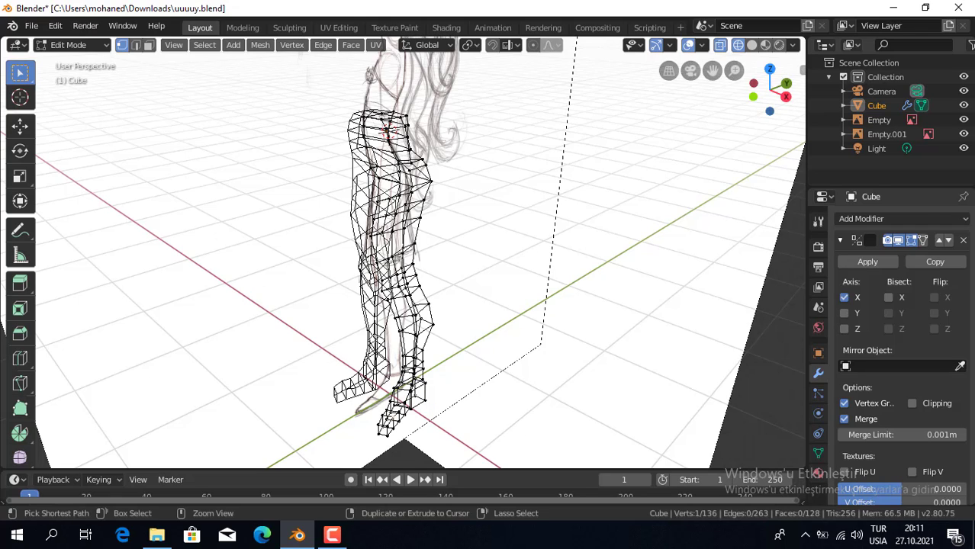
pyautogui.press('KP_3')
pyautogui.keyDown('ctrl'); pyautogui.click(374, 443); pyautogui.keyUp('ctrl')
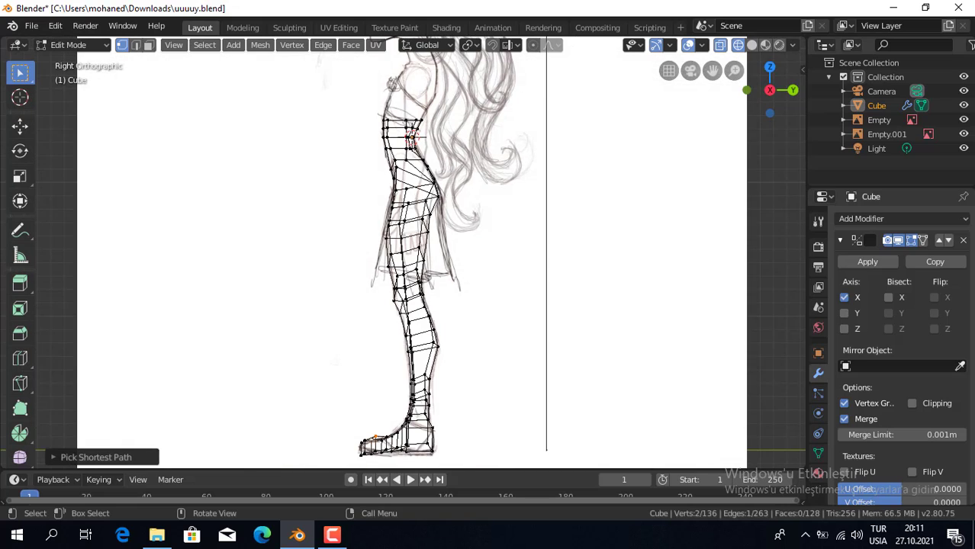
pyautogui.hotkey('shift', 'space')
pyautogui.press('g')
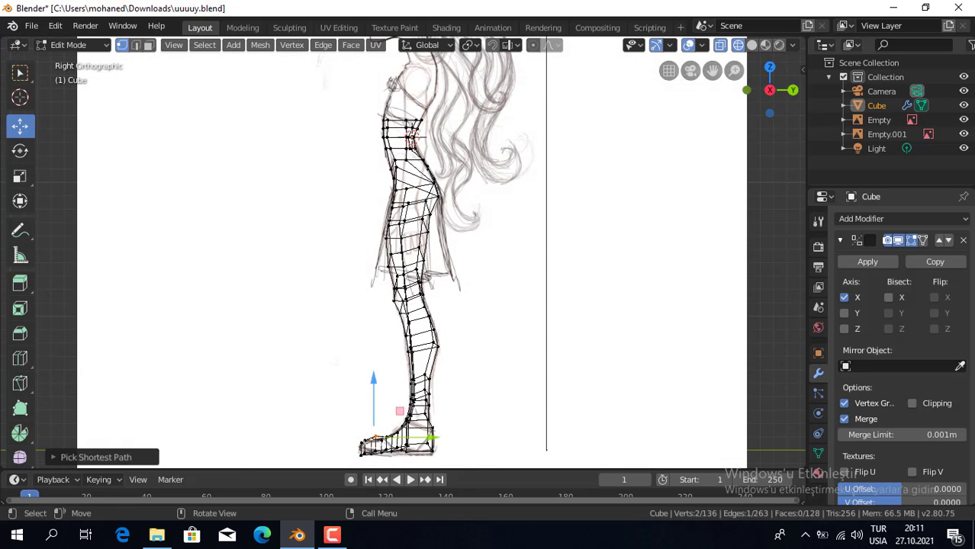
pyautogui.click(412, 405)
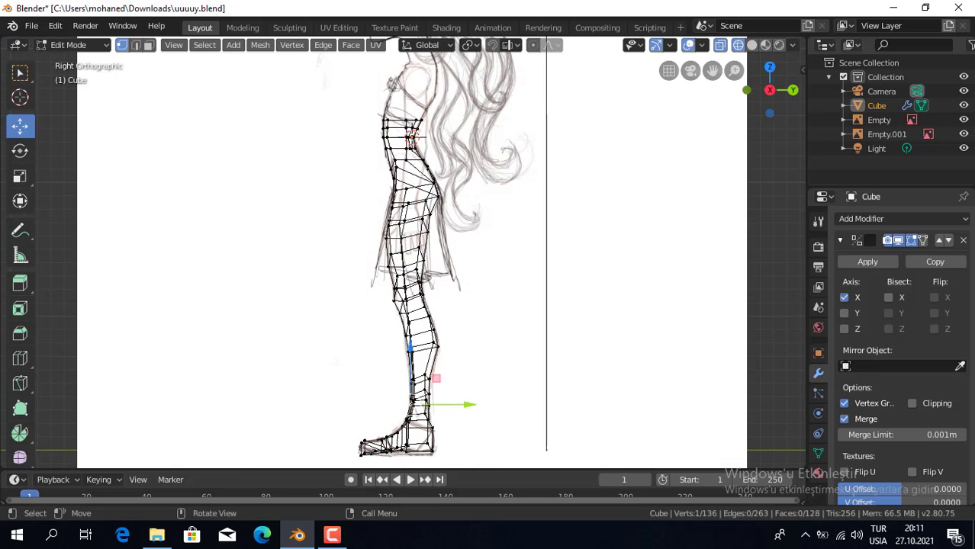
pyautogui.click(374, 444)
pyautogui.keyDown('shift'); pyautogui.click(376, 437); pyautogui.keyUp('shift')
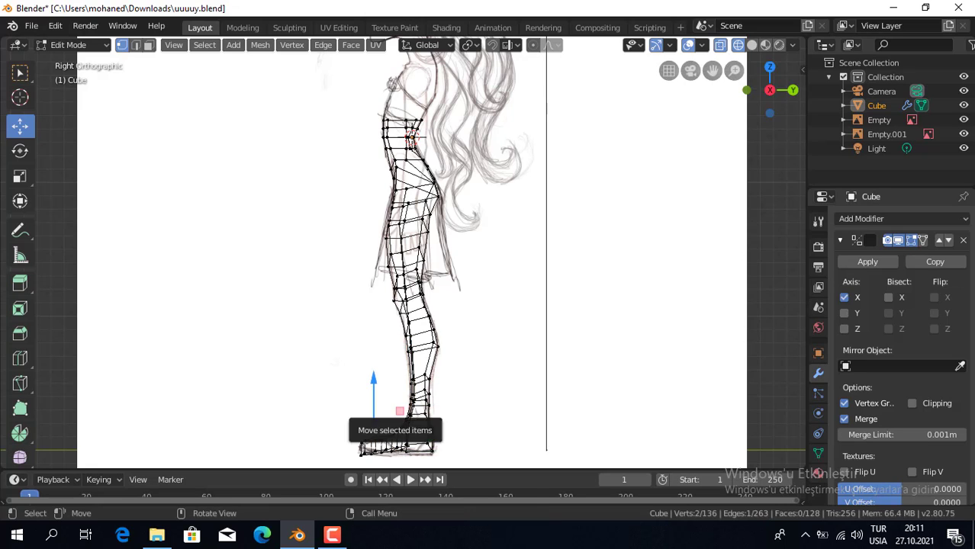
pyautogui.press('g')
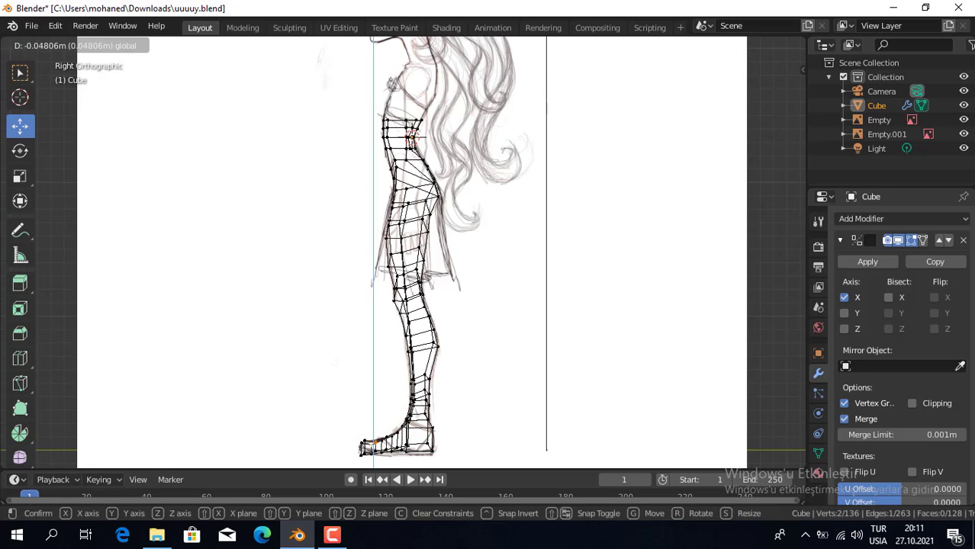
pyautogui.press('z')
pyautogui.press('Escape')
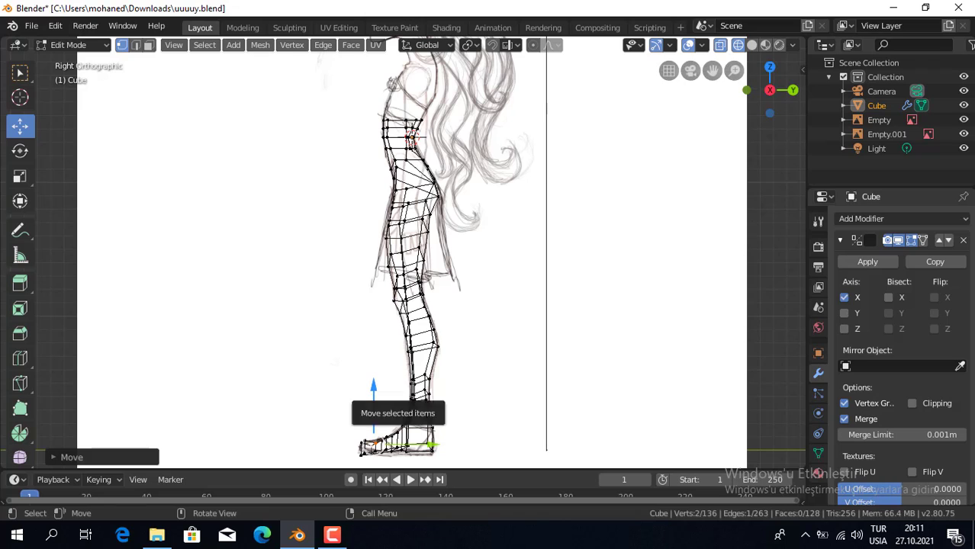
pyautogui.moveTo(372, 393); pyautogui.dragTo(373, 393)
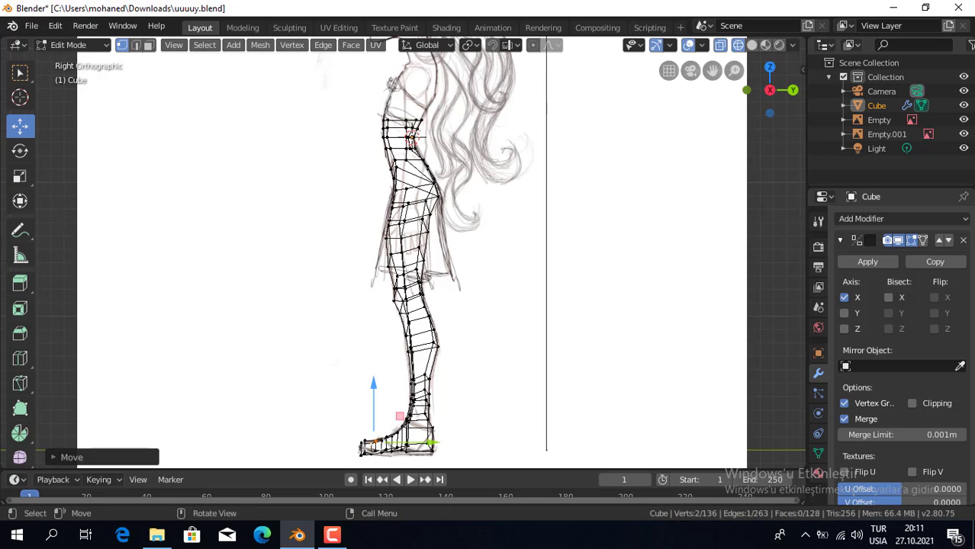
# Check the foot against the front view, select foot vertices and switch back to solid shading
pyautogui.moveTo(373, 390); pyautogui.dragTo(404, 393, button='middle')
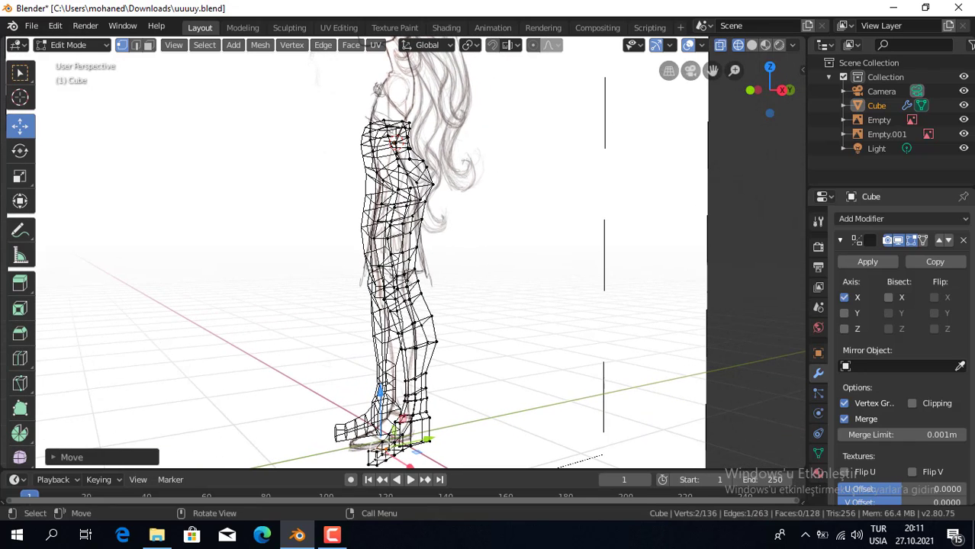
pyautogui.press('KP_3')
pyautogui.press('Up')
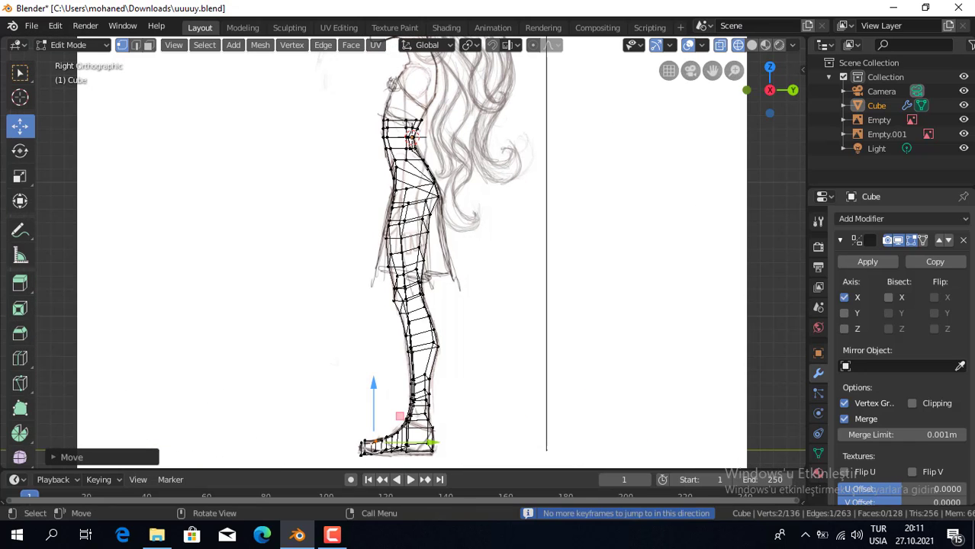
pyautogui.press('KP_1')
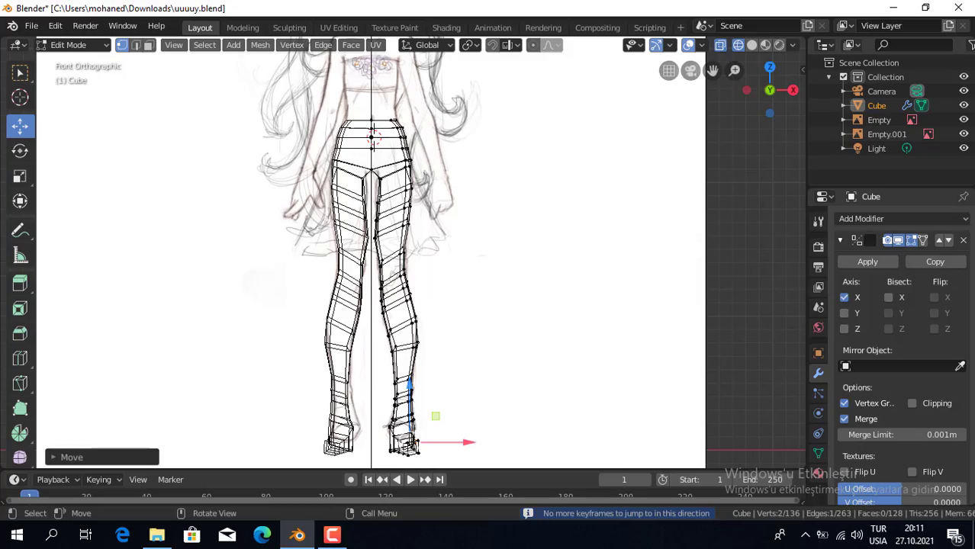
pyautogui.moveTo(404, 393); pyautogui.dragTo(457, 381, button='middle')
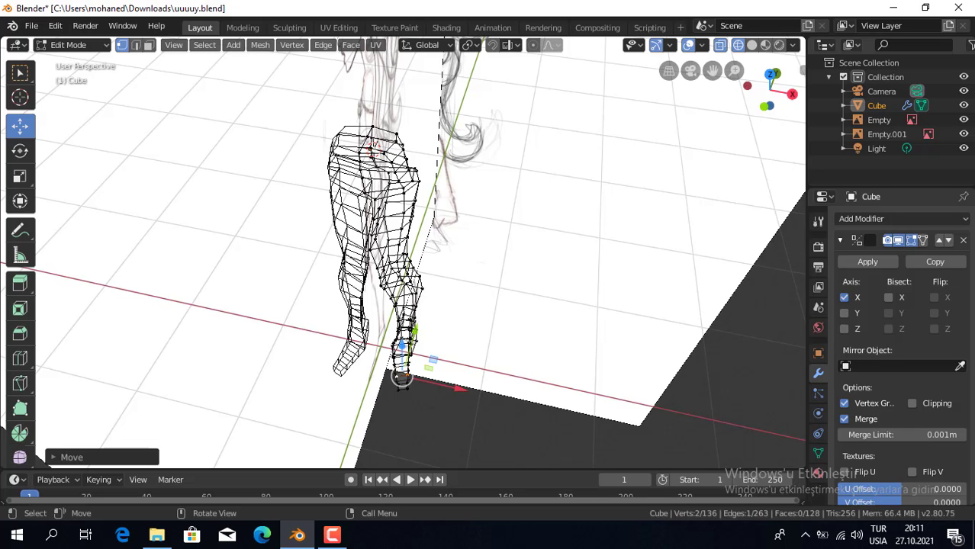
pyautogui.press('KP_1')
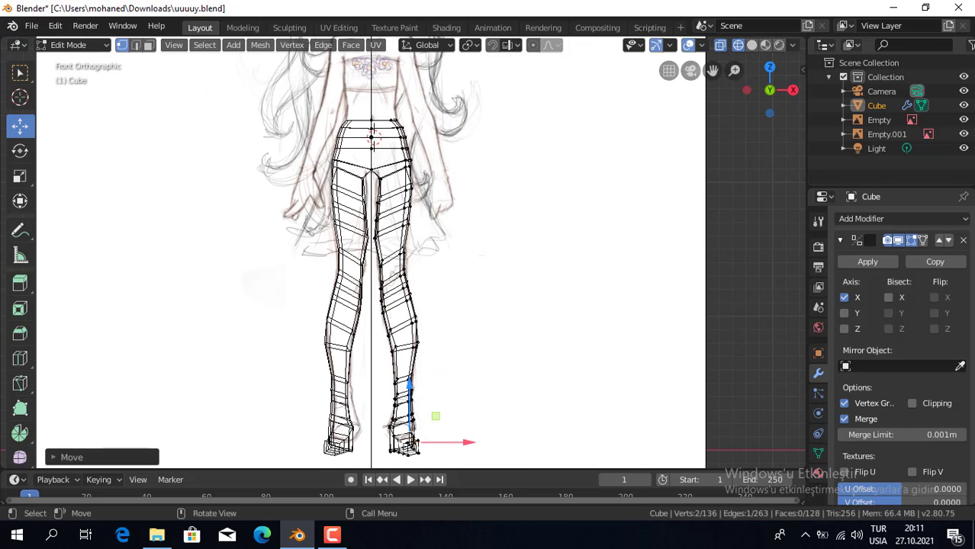
pyautogui.moveTo(457, 305); pyautogui.dragTo(534, 290, button='middle')
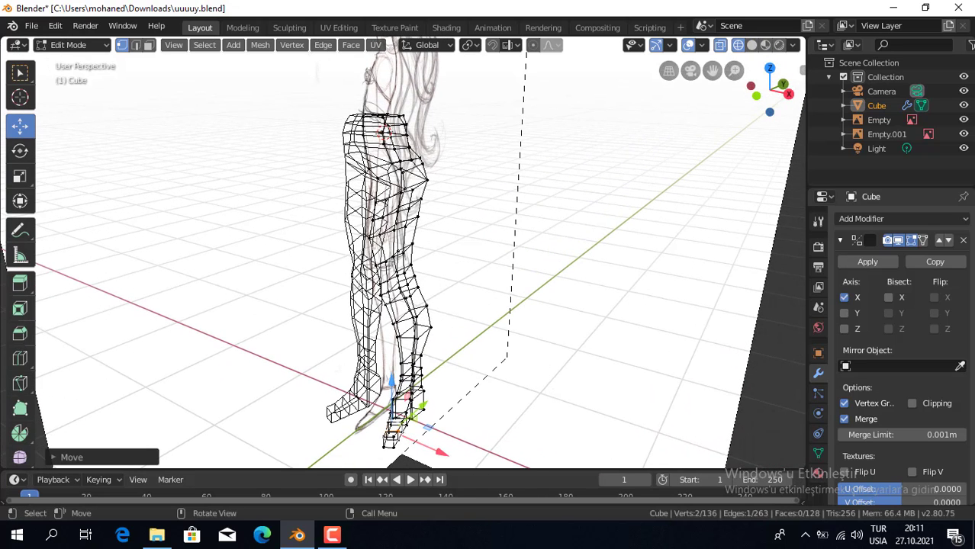
pyautogui.click(385, 416)
pyautogui.hotkey('alt', 'a')
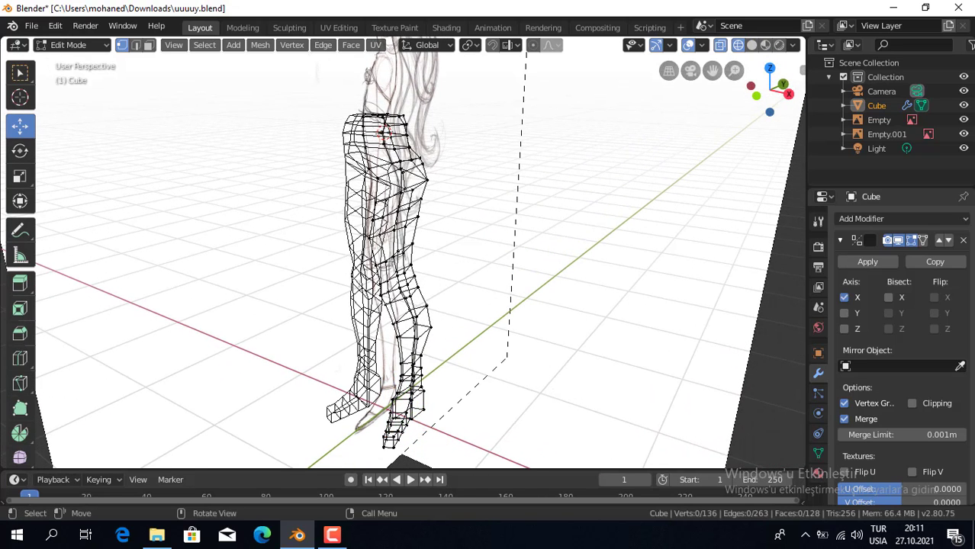
pyautogui.click(397, 414)
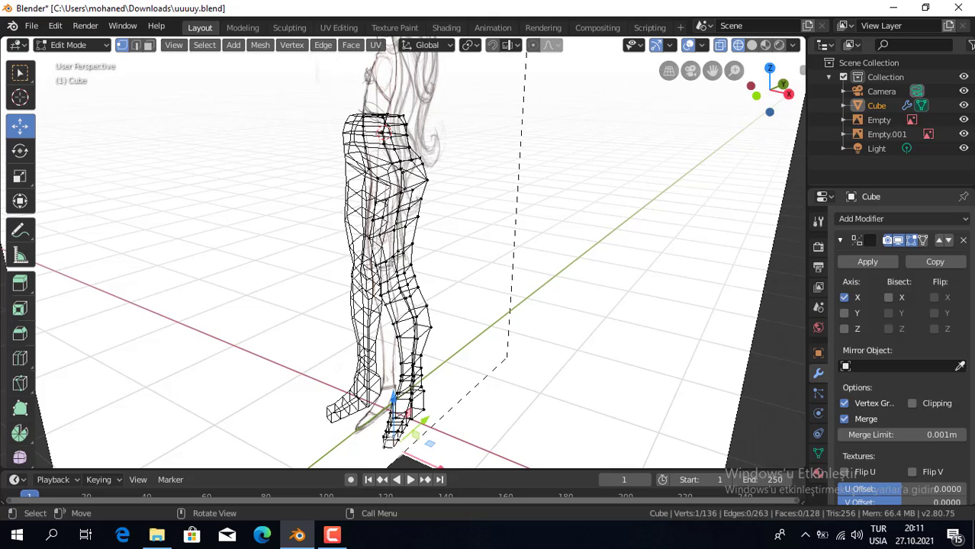
pyautogui.click(390, 411)
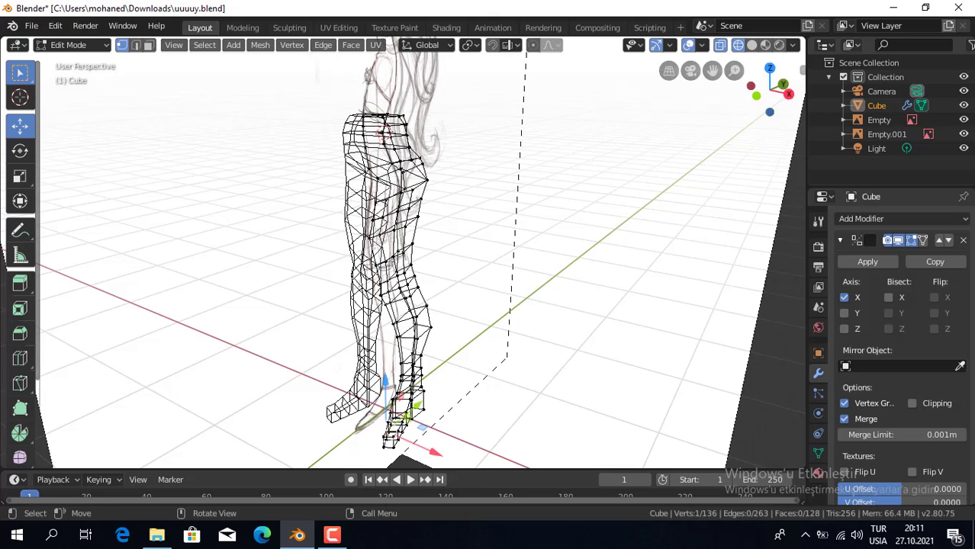
pyautogui.click(20, 72)
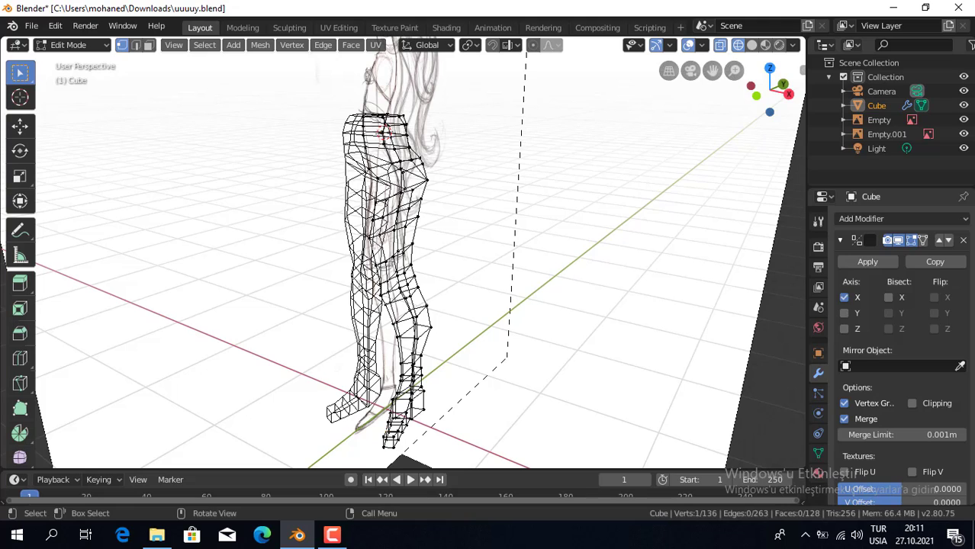
pyautogui.click(751, 44)
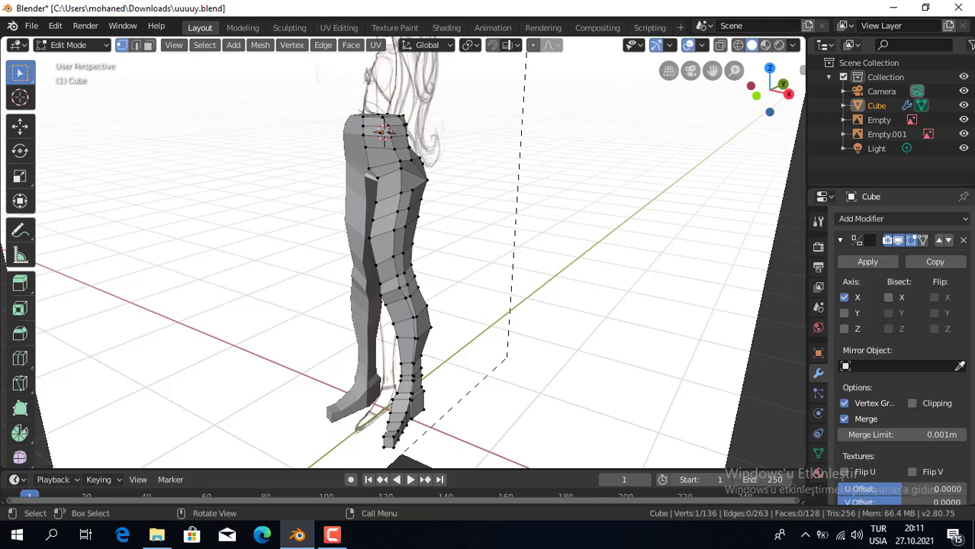
# Box-select the foot vertices and rotate them around the vertical Z axis
pyautogui.moveTo(365, 410); pyautogui.dragTo(408, 458)
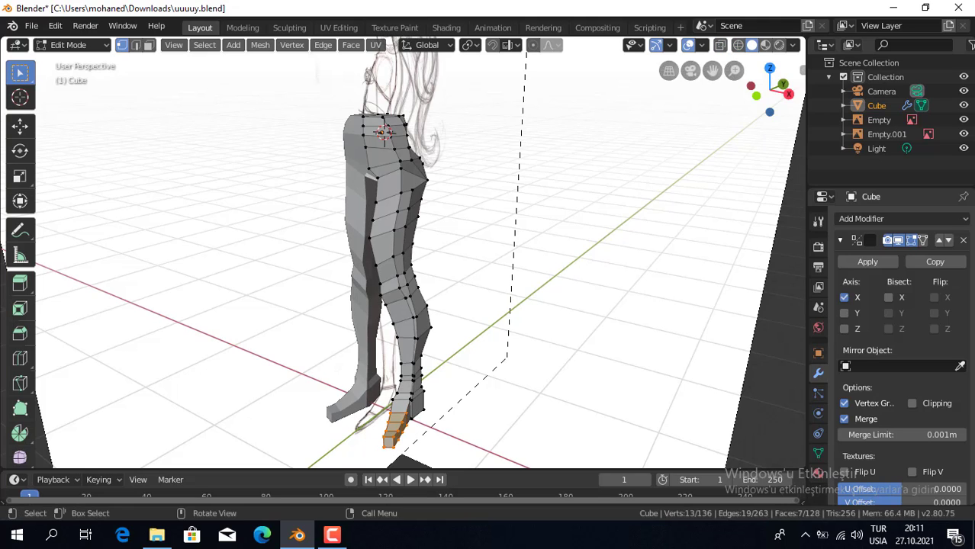
pyautogui.click(20, 126)
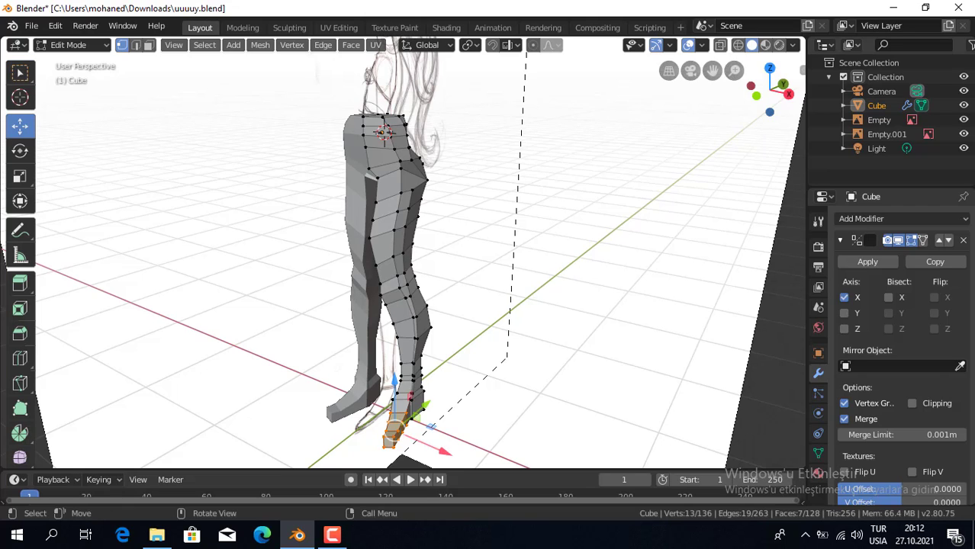
pyautogui.moveTo(411, 400); pyautogui.dragTo(404, 397)
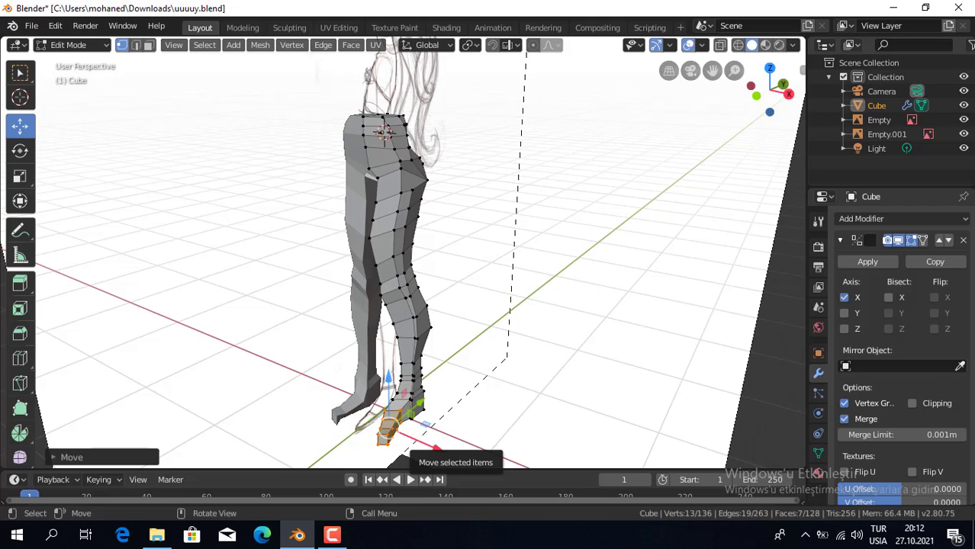
pyautogui.hotkey('ctrl', 'z')
pyautogui.click(20, 151)
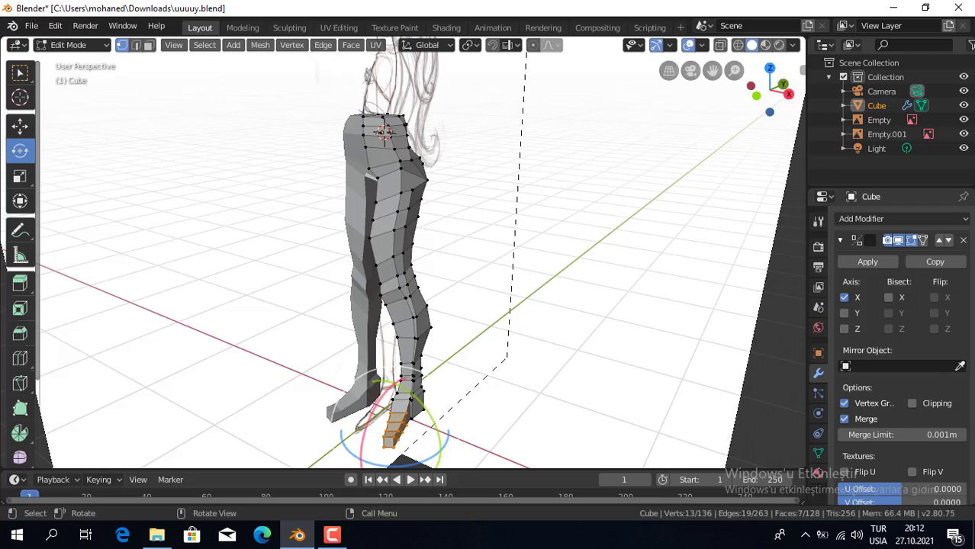
pyautogui.scroll(-2, 418, 452)
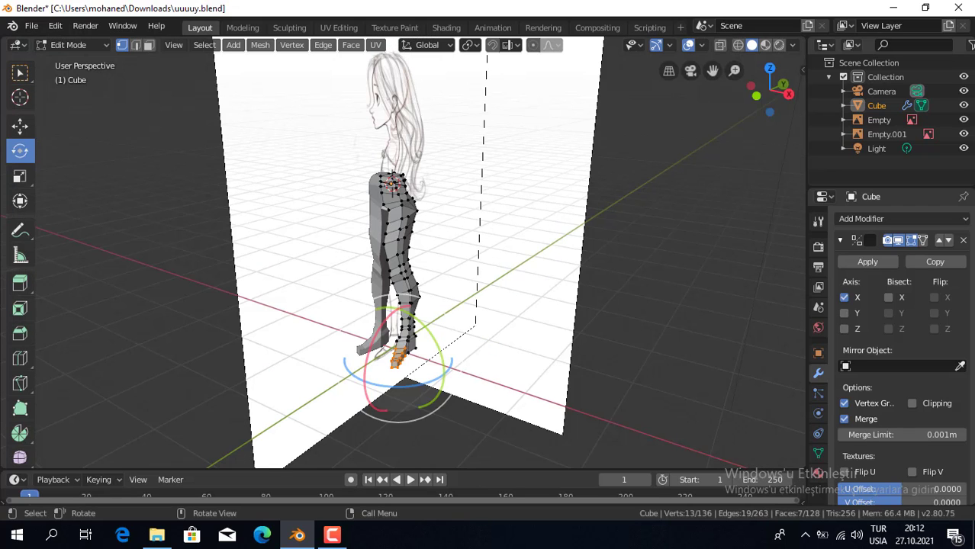
pyautogui.scroll(1, 418, 452)
pyautogui.moveTo(427, 403); pyautogui.dragTo(408, 408)
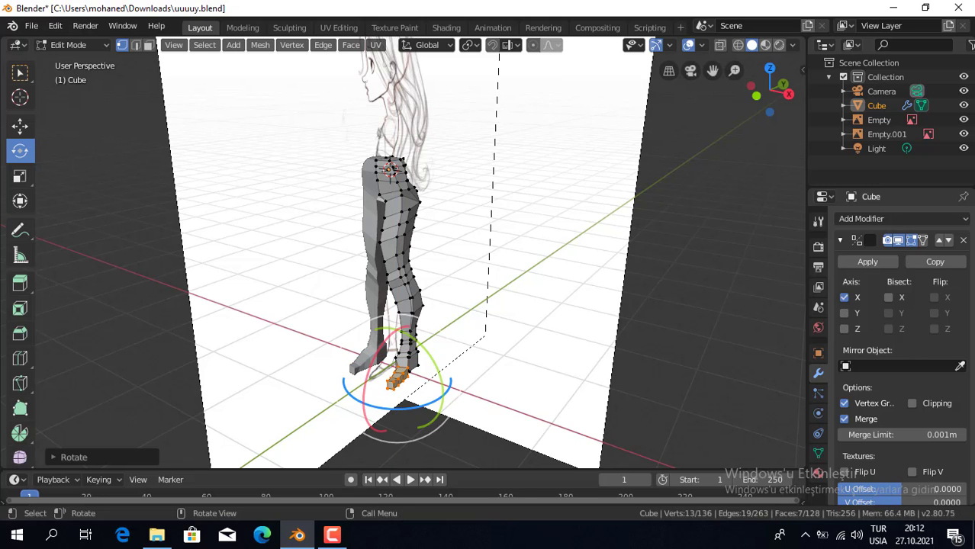
# Shift the foot vertices sideways along X to line up with the front sketch
pyautogui.moveTo(408, 408); pyautogui.dragTo(534, 404, button='middle')
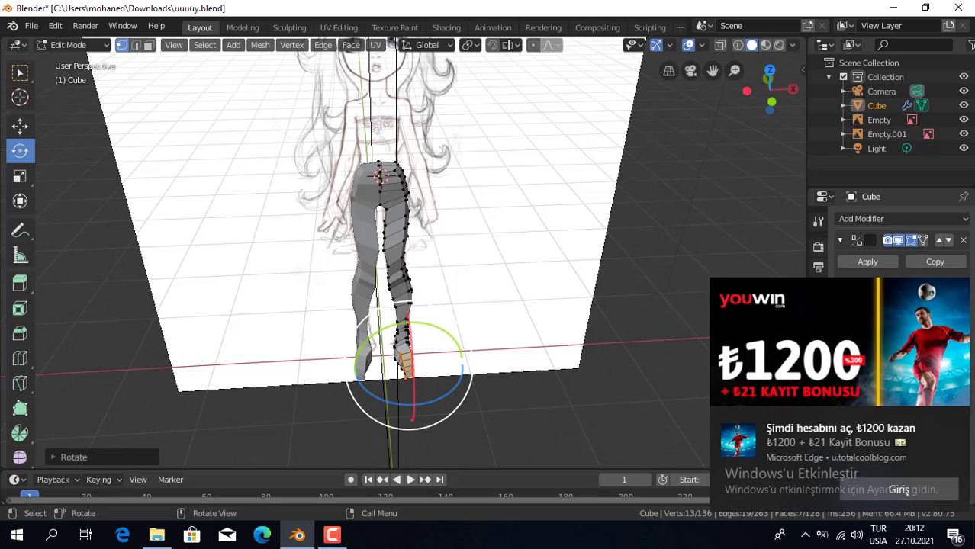
pyautogui.click(20, 125)
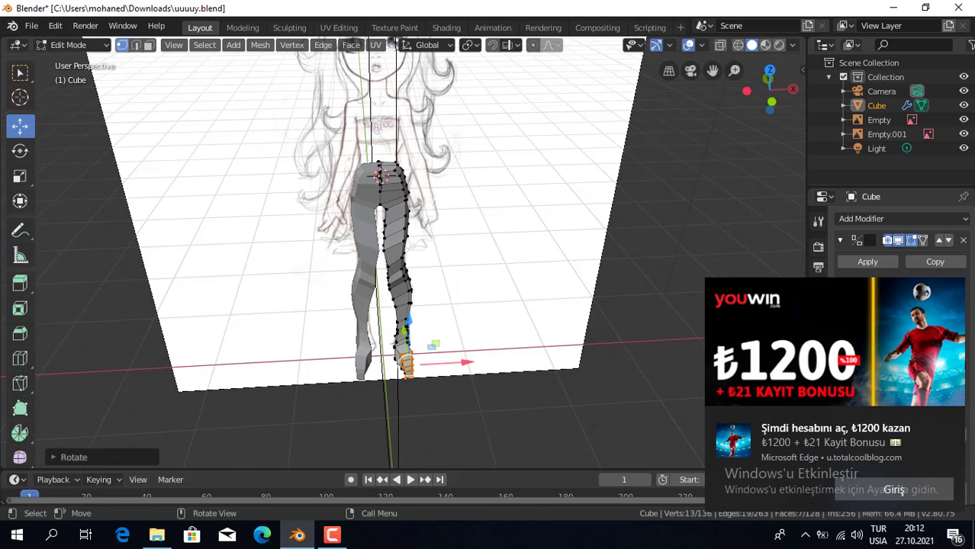
pyautogui.moveTo(446, 362)
pyautogui.mouseDown()
pyautogui.moveTo(439, 365)
pyautogui.moveTo(458, 363)
pyautogui.mouseUp()
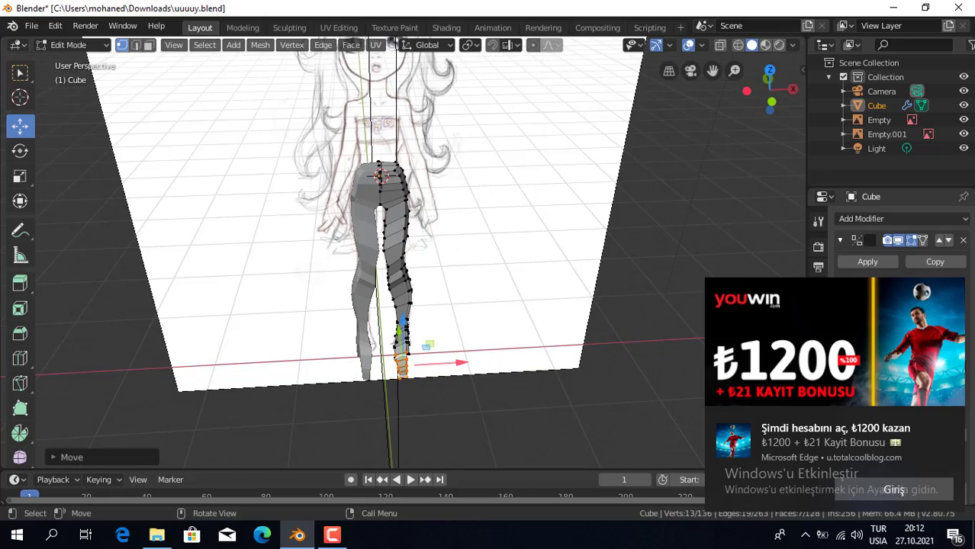
pyautogui.hotkey('alt', 'a')
pyautogui.moveTo(381, 229); pyautogui.dragTo(488, 229, button='middle')
pyautogui.moveTo(382, 229)
pyautogui.mouseDown(button='middle')
pyautogui.moveTo(427, 259)
pyautogui.moveTo(344, 213)
pyautogui.mouseUp(button='middle')
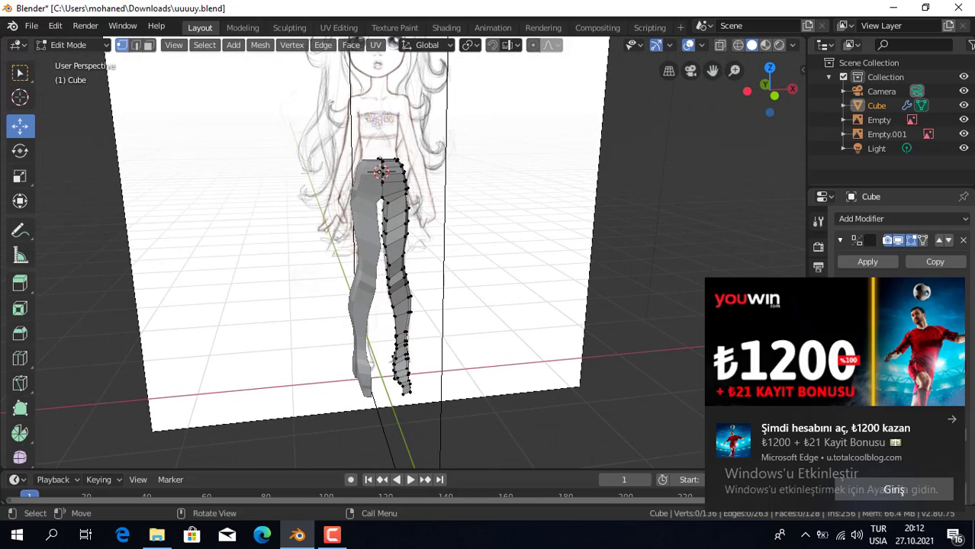
# Move a single foot vertex along X to follow the front sketch
pyautogui.scroll(3, 343, 252)
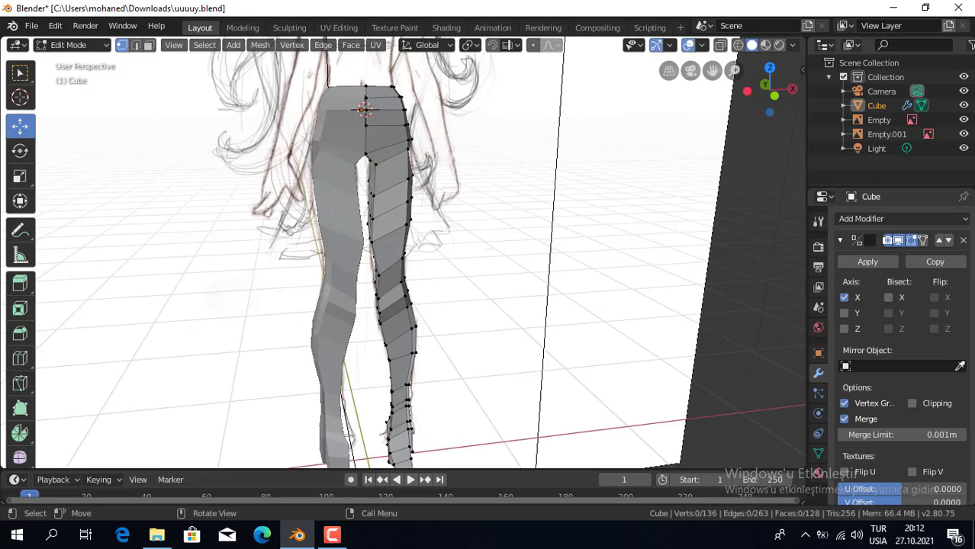
pyautogui.moveTo(344, 213)
pyautogui.mouseDown(button='middle')
pyautogui.moveTo(267, 217)
pyautogui.moveTo(336, 217)
pyautogui.mouseUp(button='middle')
pyautogui.moveTo(561, 52); pyautogui.dragTo(526, 79, button='middle')
pyautogui.click(413, 424)
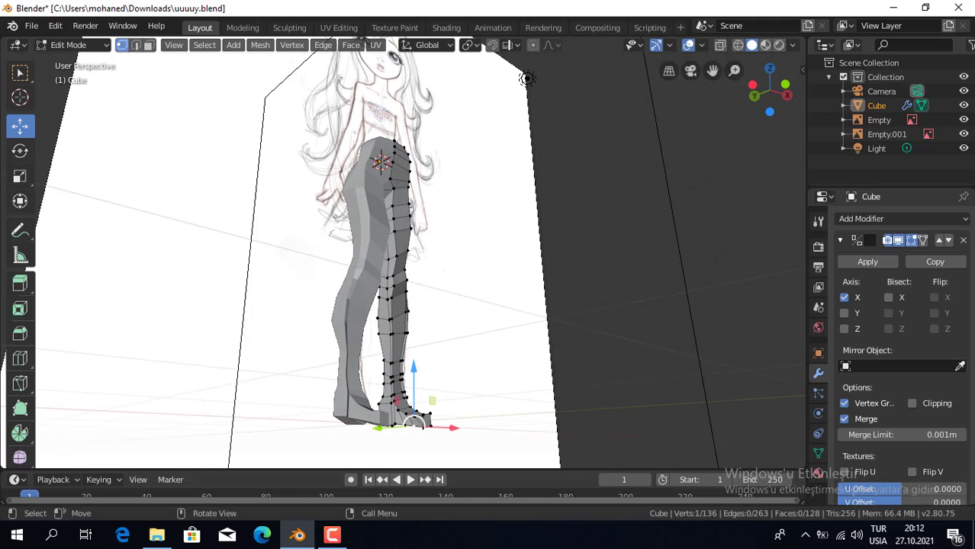
pyautogui.moveTo(412, 425); pyautogui.dragTo(457, 424, button='middle')
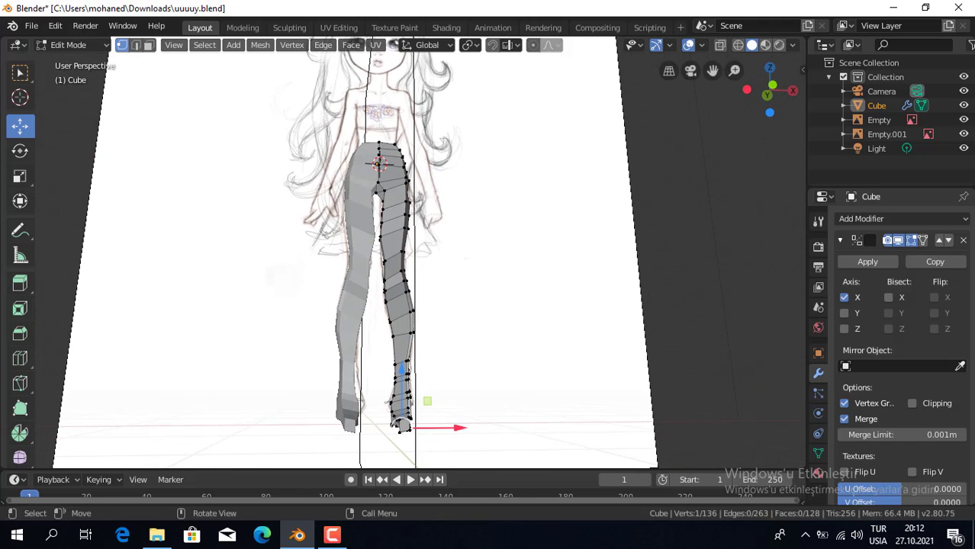
pyautogui.moveTo(458, 427); pyautogui.dragTo(442, 428)
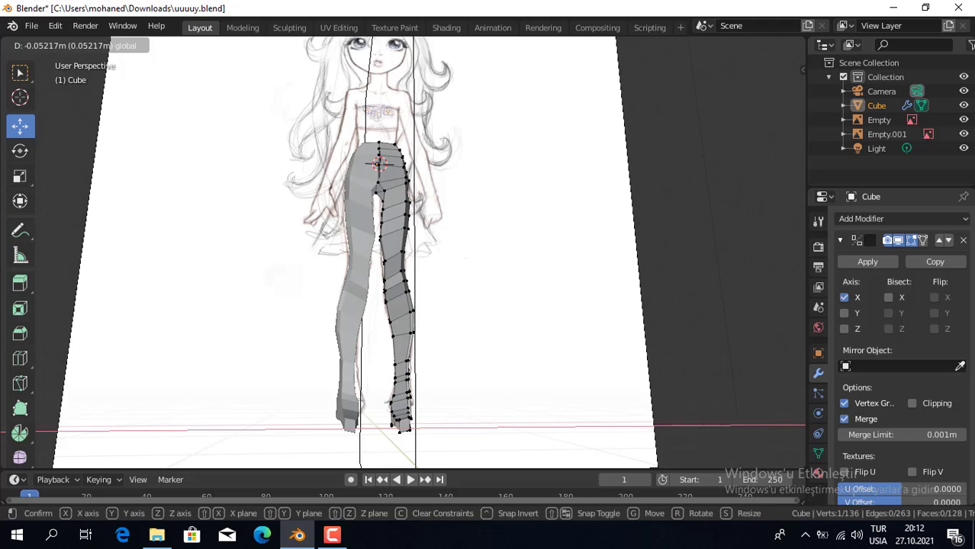
pyautogui.click(442, 427)
pyautogui.moveTo(443, 428)
pyautogui.mouseDown(button='middle')
pyautogui.moveTo(457, 424)
pyautogui.moveTo(412, 425)
pyautogui.mouseUp(button='middle')
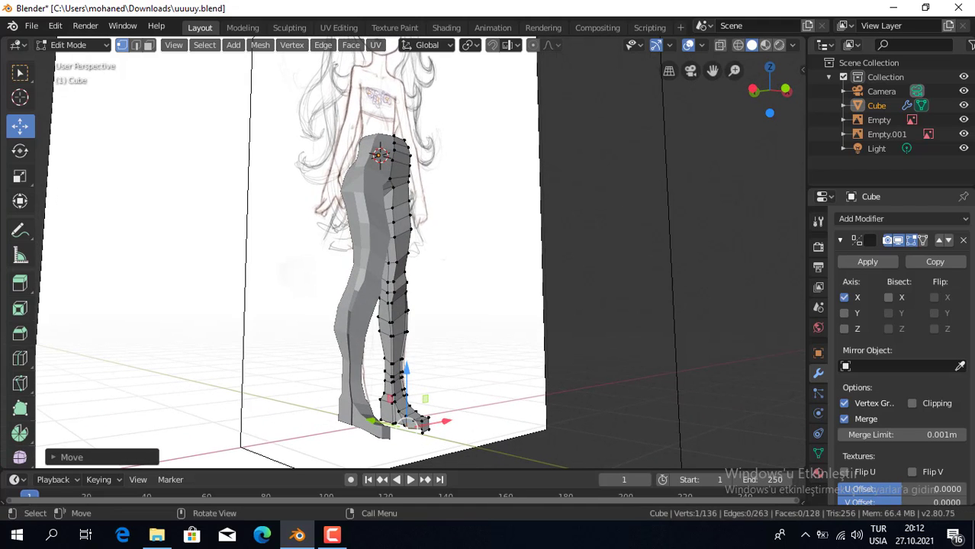
pyautogui.hotkey('alt', 'a')
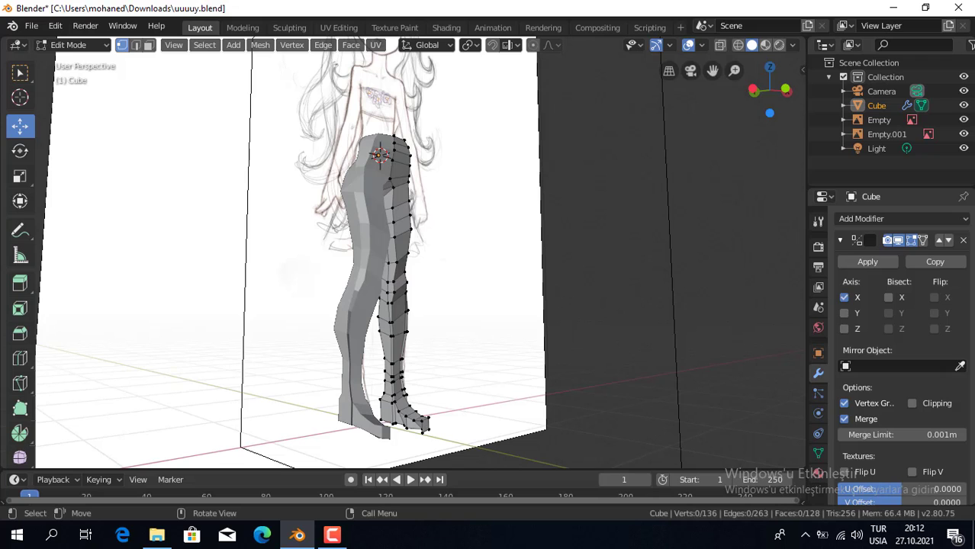
# Grab and reposition another foot vertex to tighten the foot outline
pyautogui.click(403, 422)
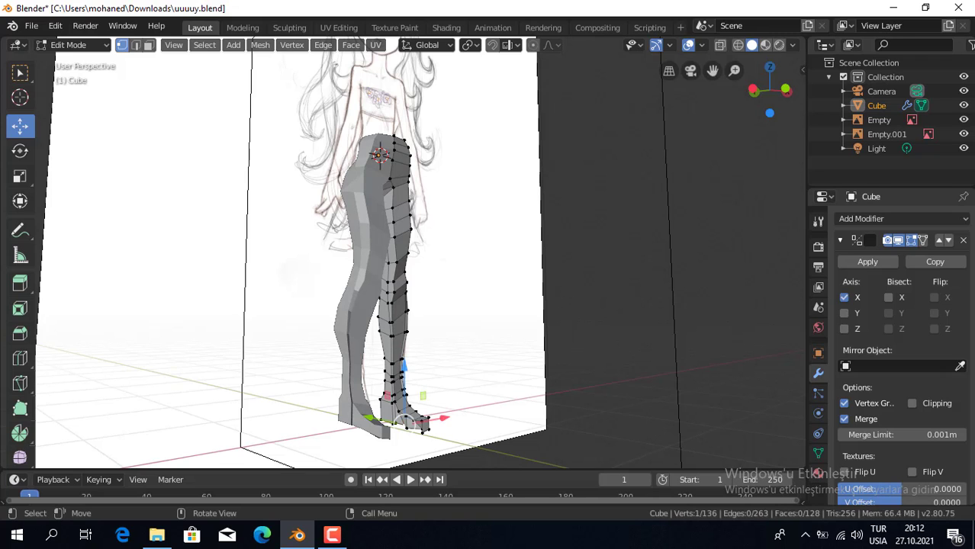
pyautogui.moveTo(405, 422); pyautogui.dragTo(390, 392, button='middle')
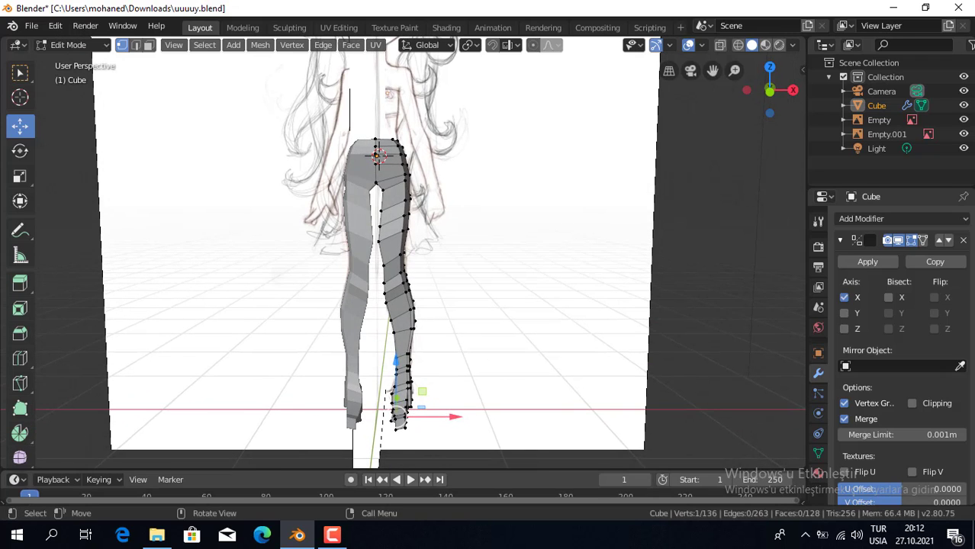
pyautogui.press('g')
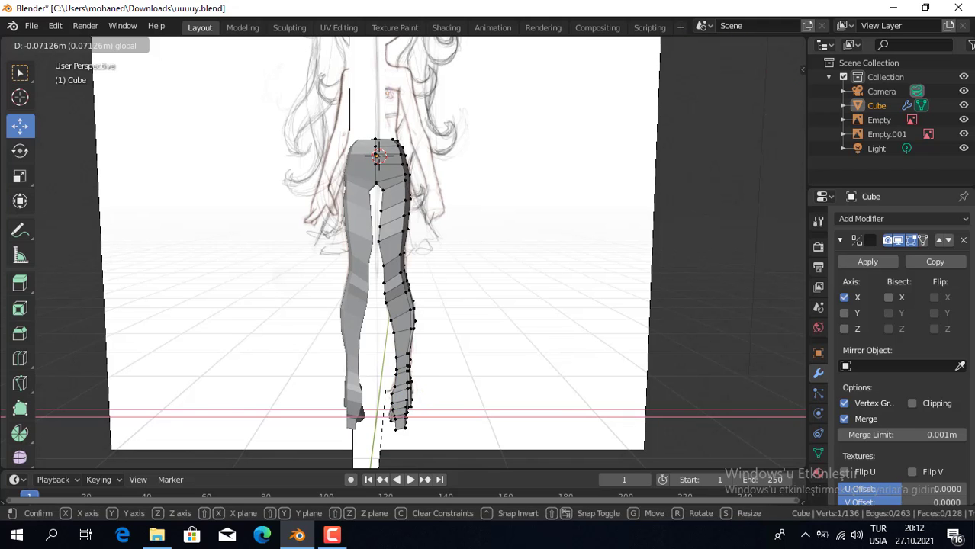
pyautogui.click(401, 420)
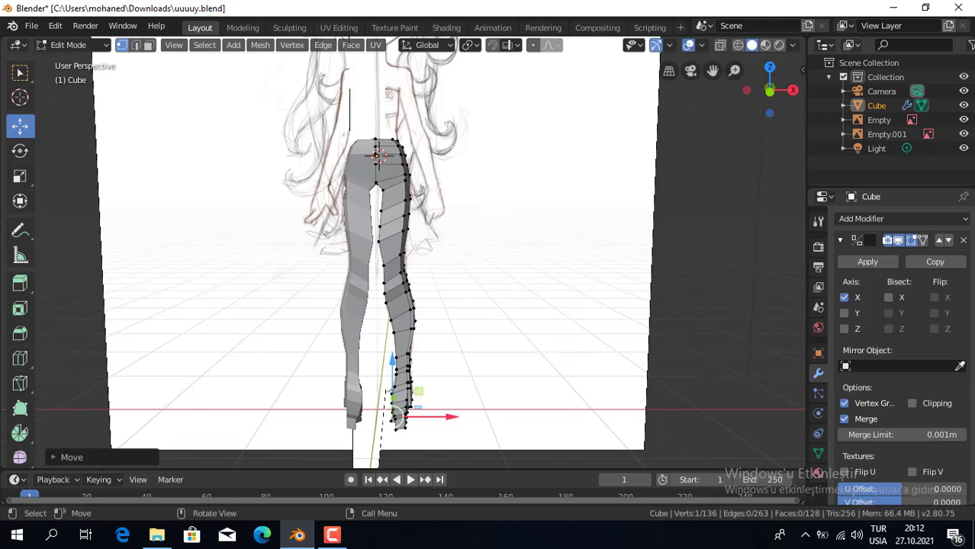
pyautogui.moveTo(412, 418)
pyautogui.mouseDown(button='middle')
pyautogui.moveTo(385, 412)
pyautogui.moveTo(416, 412)
pyautogui.moveTo(391, 389)
pyautogui.moveTo(397, 413)
pyautogui.mouseUp(button='middle')
pyautogui.press('g')
pyautogui.click(412, 414)
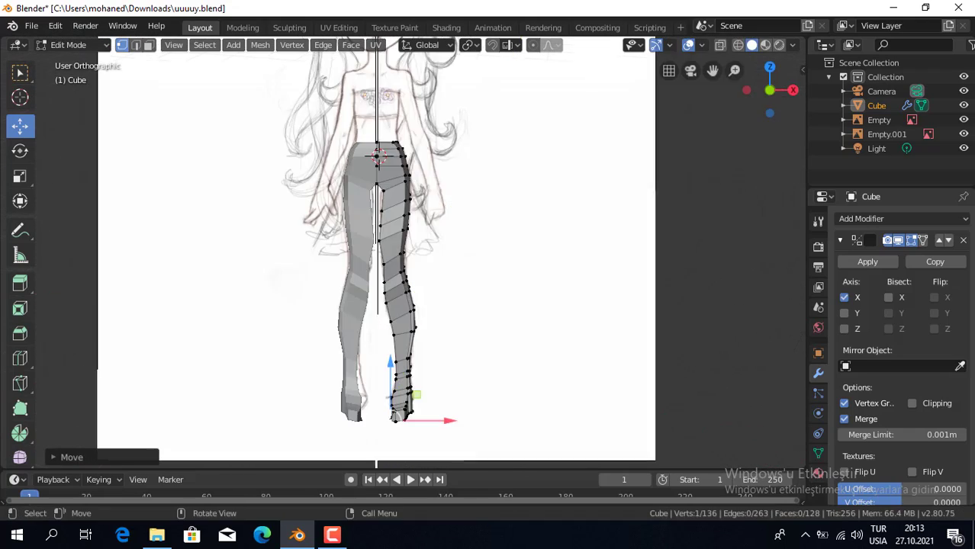
pyautogui.scroll(4, 399, 247)
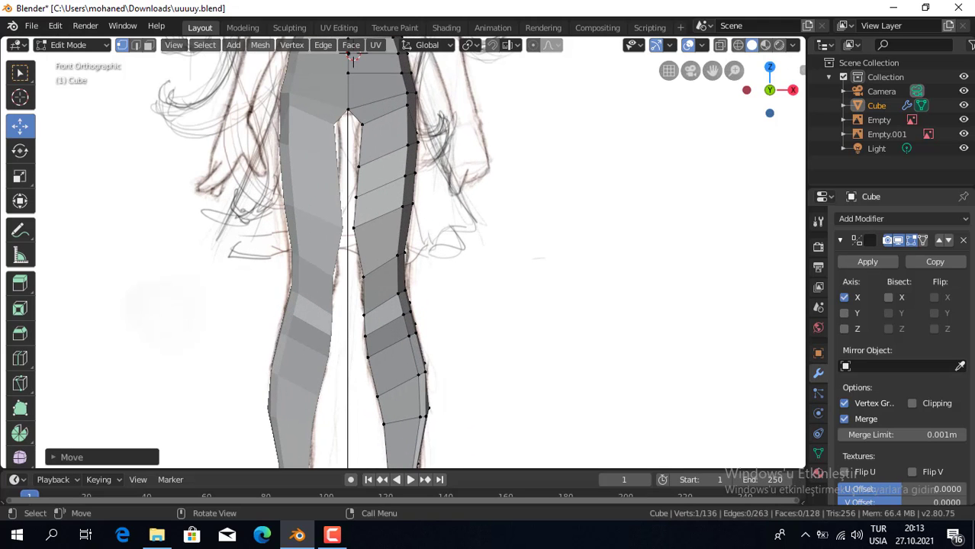
pyautogui.keyDown('shift'); pyautogui.moveTo(381, 152); pyautogui.dragTo(386, 378, button='middle'); pyautogui.keyUp('shift')
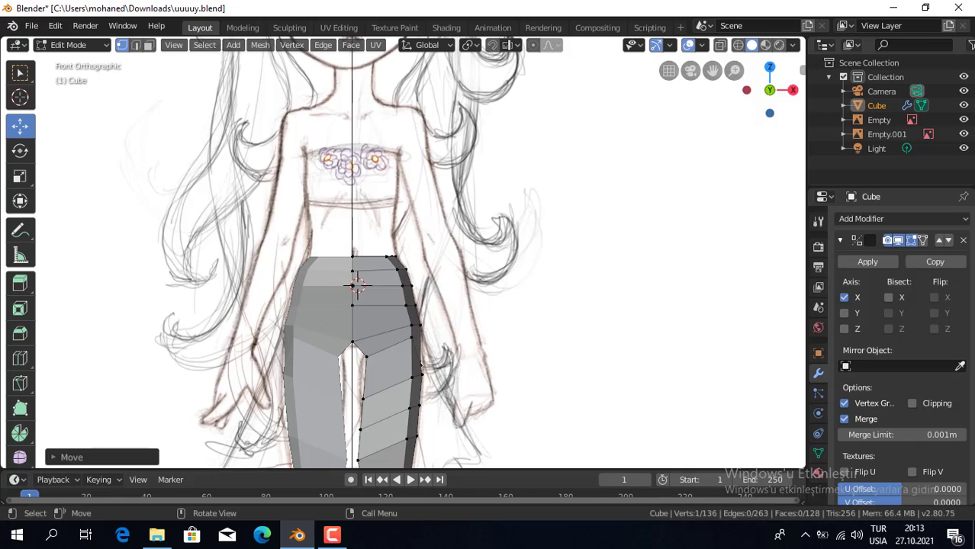
# Extrude the two top hip faces upward to the sketch's chest line, then show wireframe
pyautogui.moveTo(458, 267); pyautogui.dragTo(519, 252, button='middle')
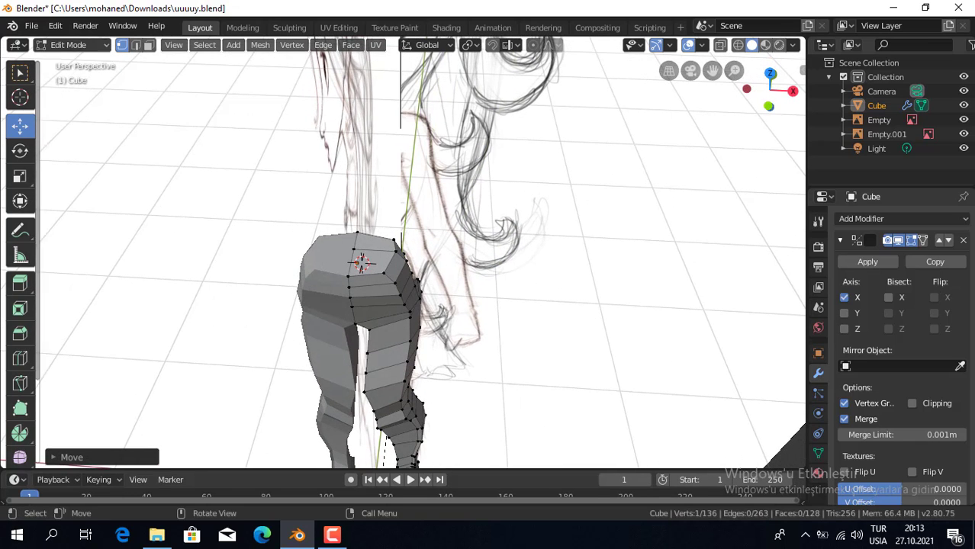
pyautogui.press('3')
pyautogui.click(372, 258)
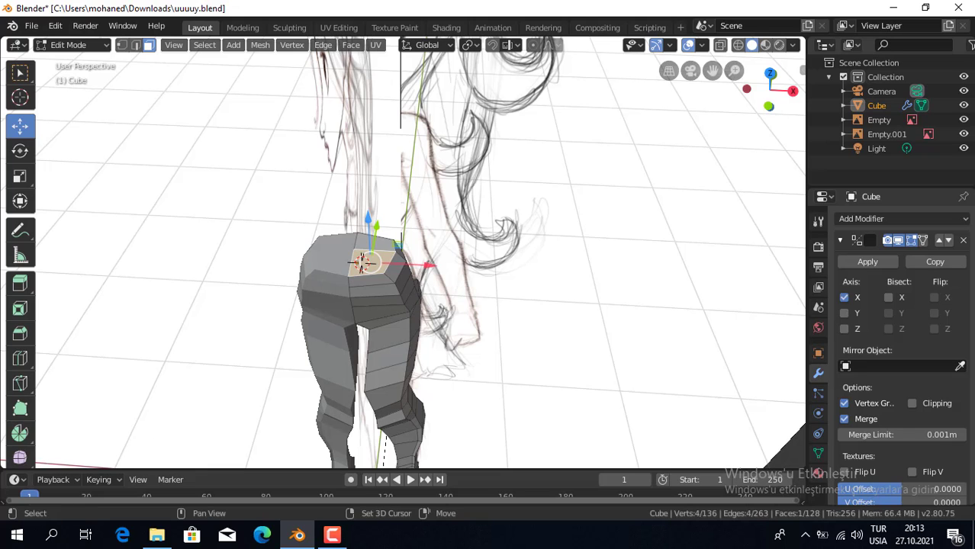
pyautogui.keyDown('shift'); pyautogui.click(361, 261); pyautogui.keyUp('shift')
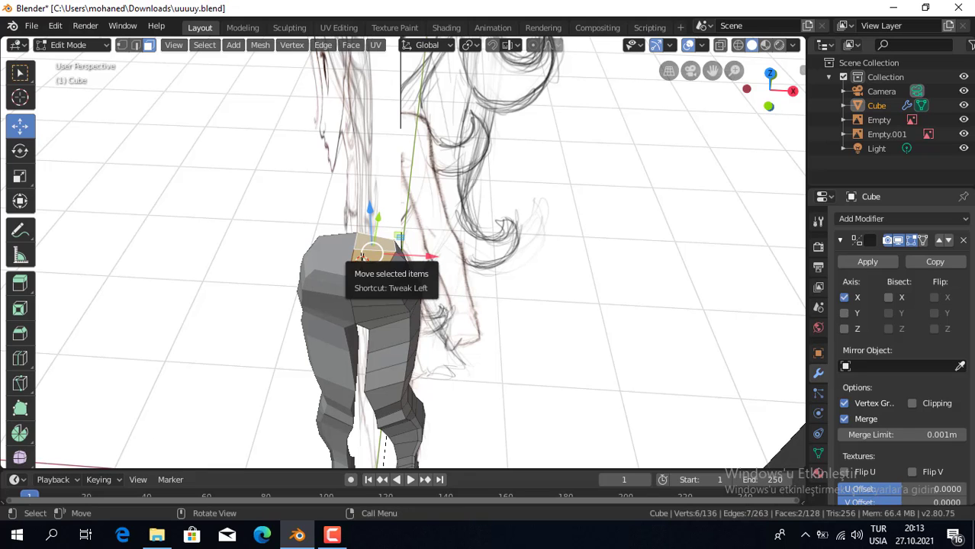
pyautogui.press('KP_3')
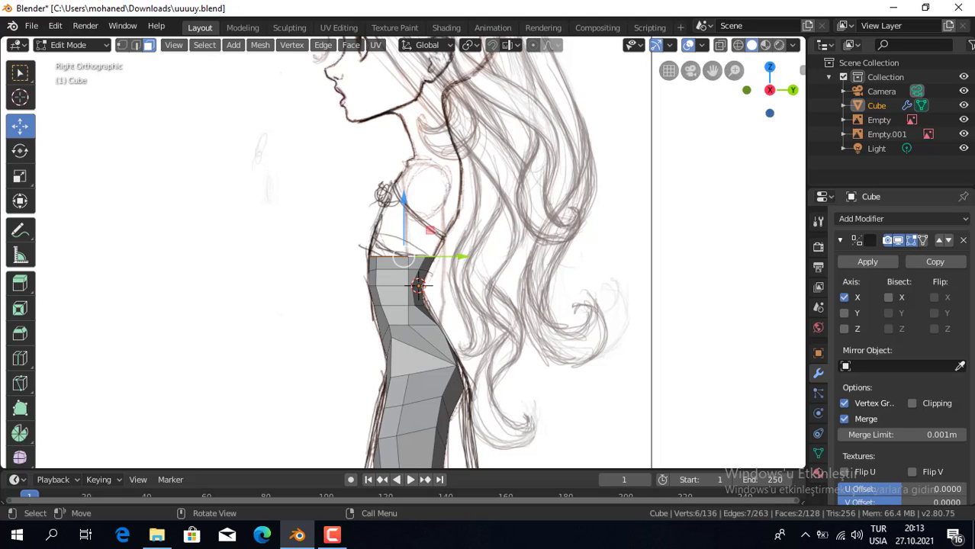
pyautogui.press('KP_1')
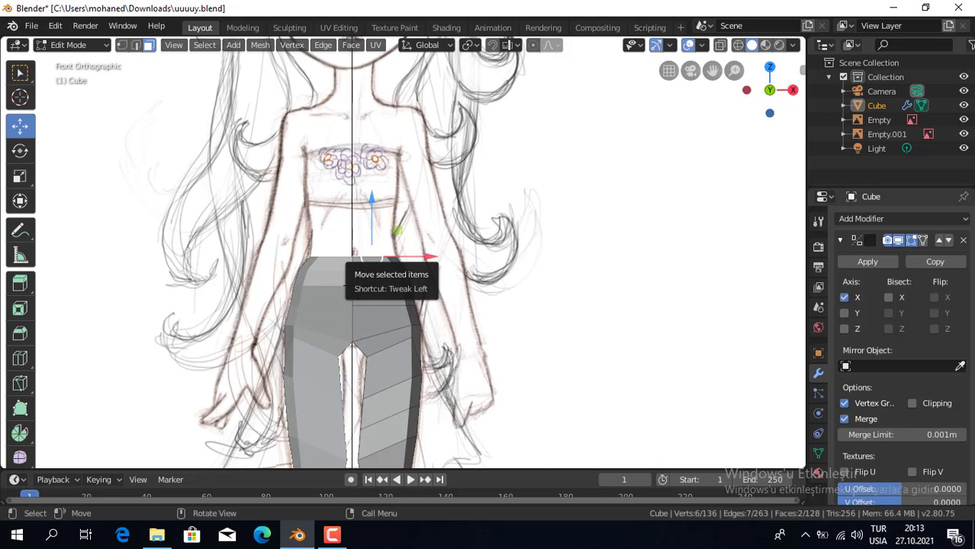
pyautogui.press('e')
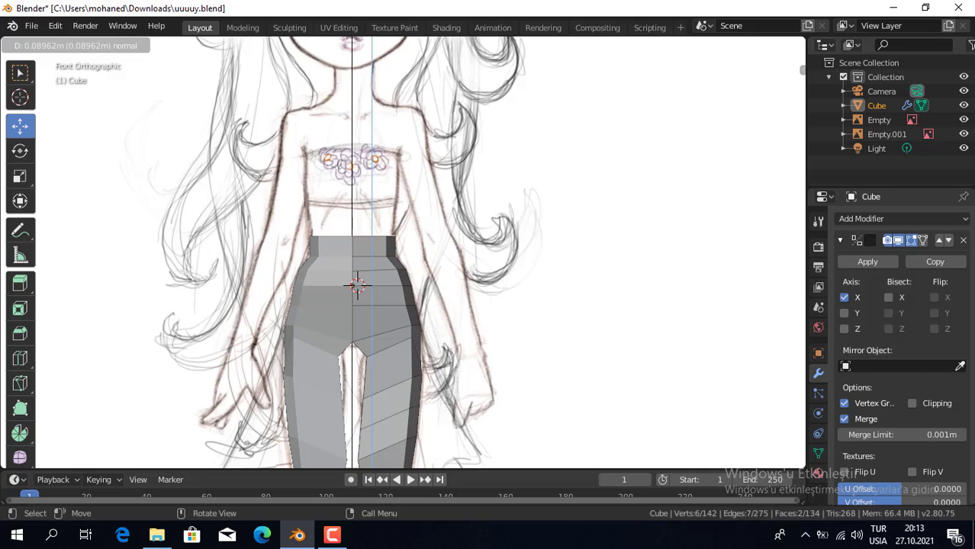
pyautogui.click(357, 248)
pyautogui.press('KP_3')
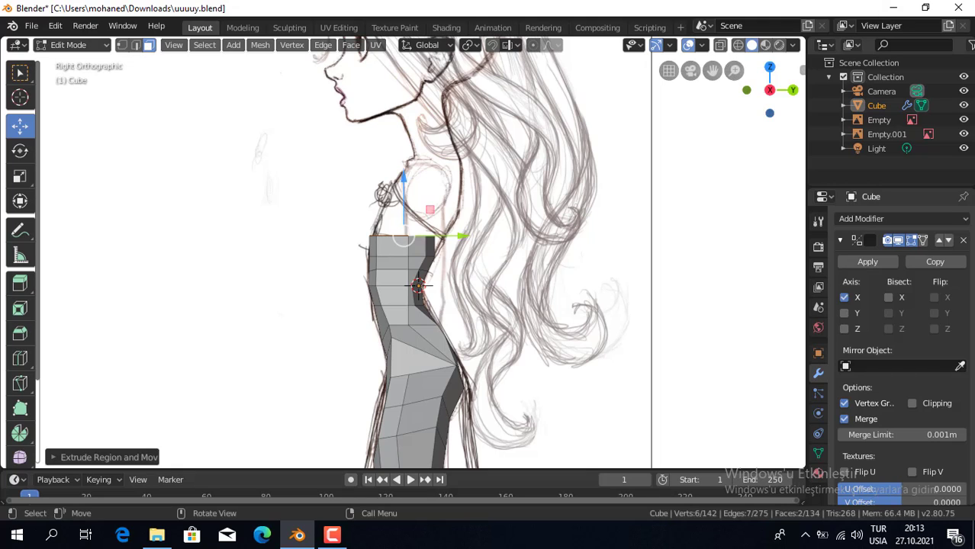
pyautogui.click(122, 45)
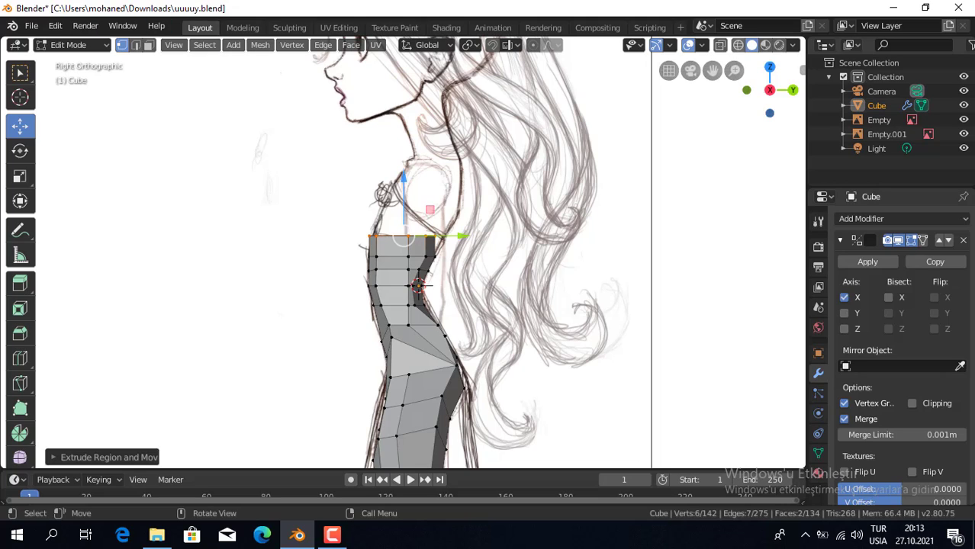
pyautogui.click(738, 44)
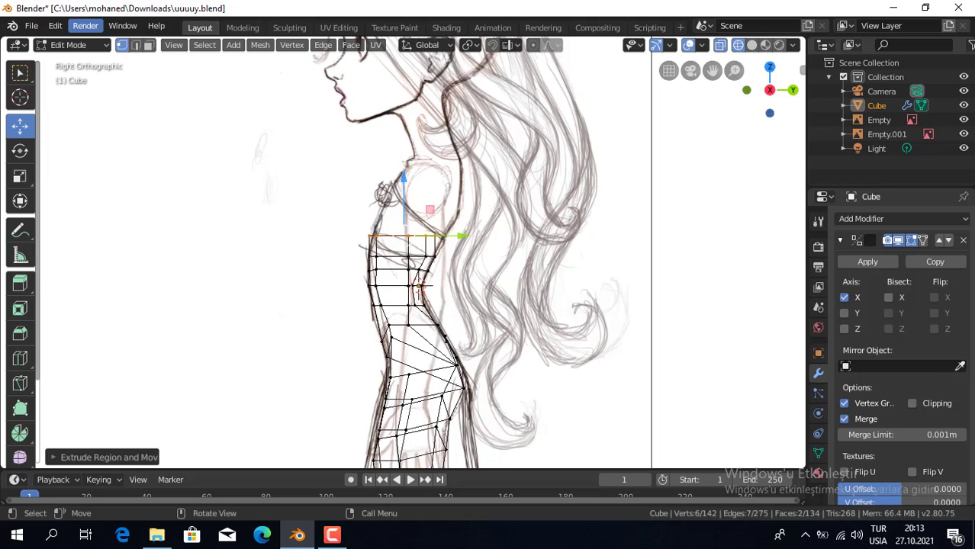
# Box-select the torso's top back corner vertices and shift them to match the side sketch
pyautogui.hotkey('alt', 'a')
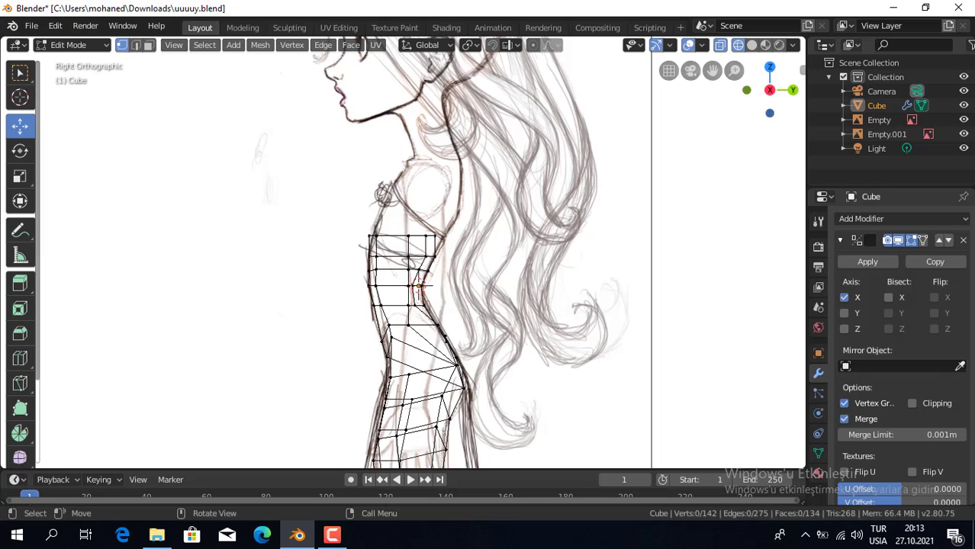
pyautogui.press('w')
pyautogui.moveTo(416, 223); pyautogui.dragTo(447, 243)
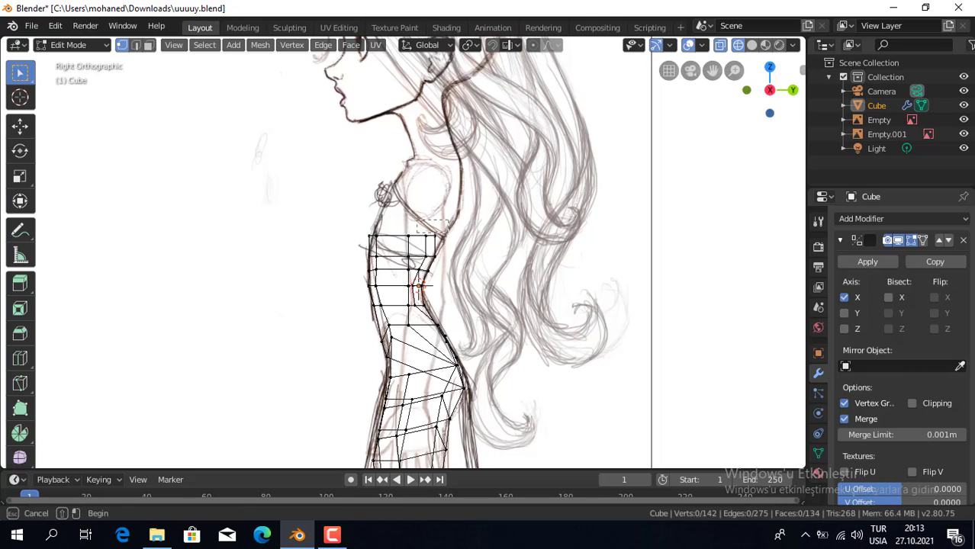
pyautogui.click(20, 126)
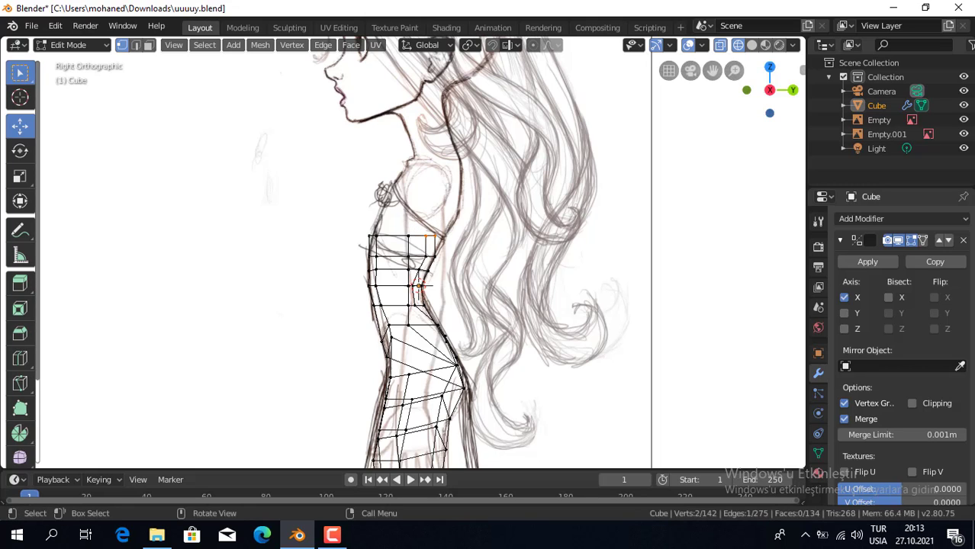
pyautogui.moveTo(455, 236); pyautogui.dragTo(467, 237)
pyautogui.hotkey('alt', 'a')
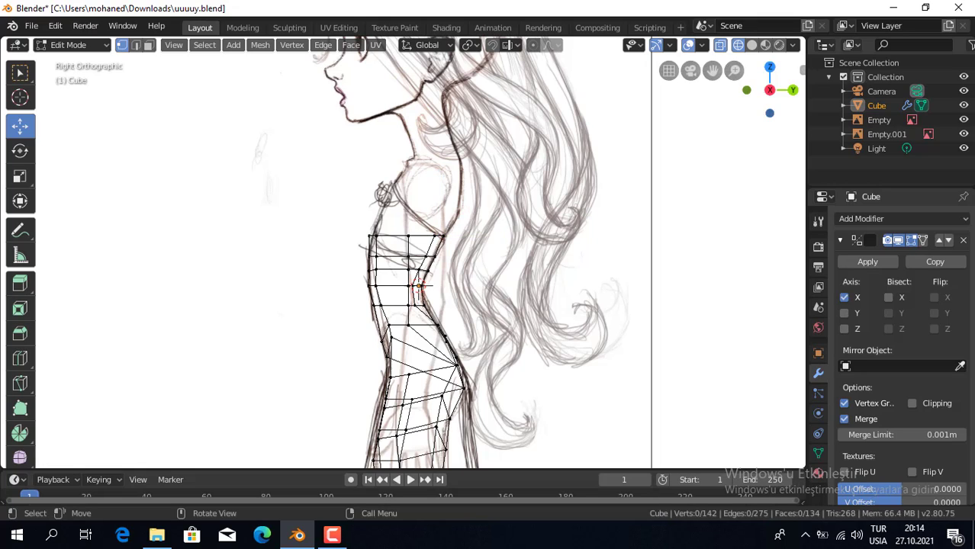
# Nudge the top front chest vertices along the side profile and check in front view
pyautogui.press('w')
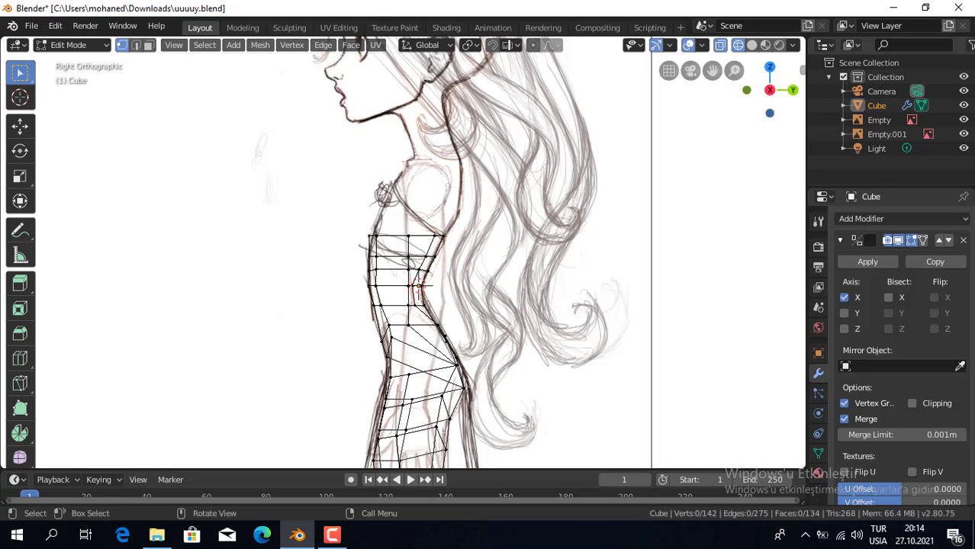
pyautogui.moveTo(345, 214); pyautogui.dragTo(382, 238)
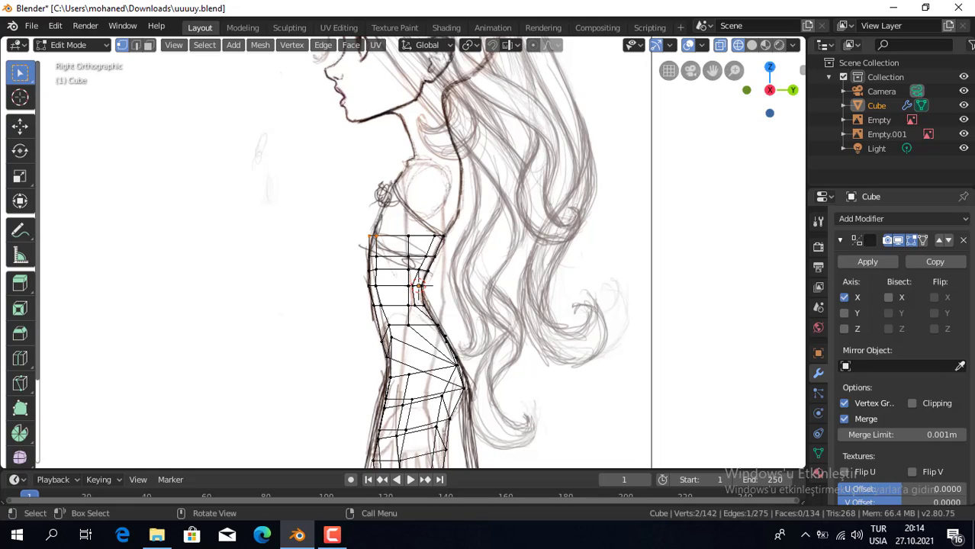
pyautogui.click(20, 125)
pyautogui.moveTo(428, 236); pyautogui.dragTo(432, 236)
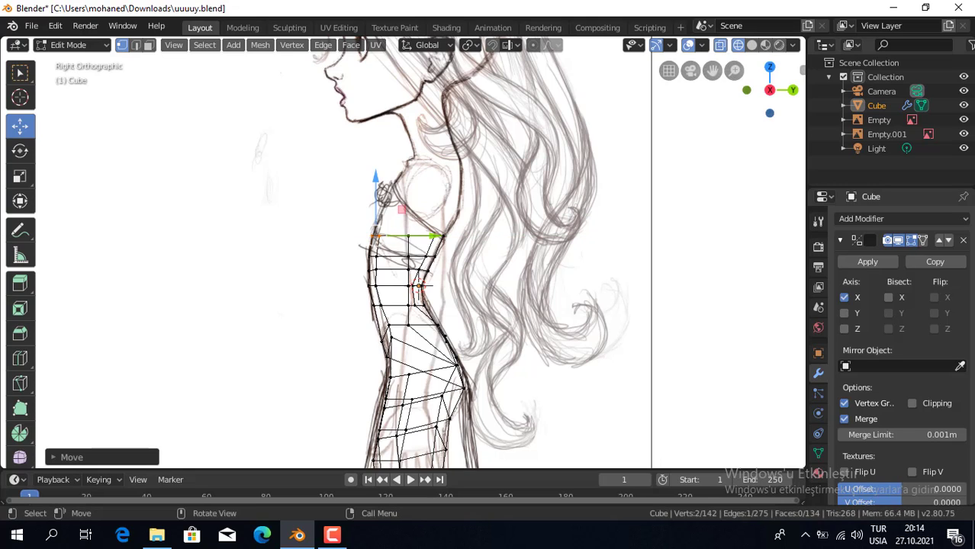
pyautogui.moveTo(432, 237); pyautogui.dragTo(489, 229, button='middle')
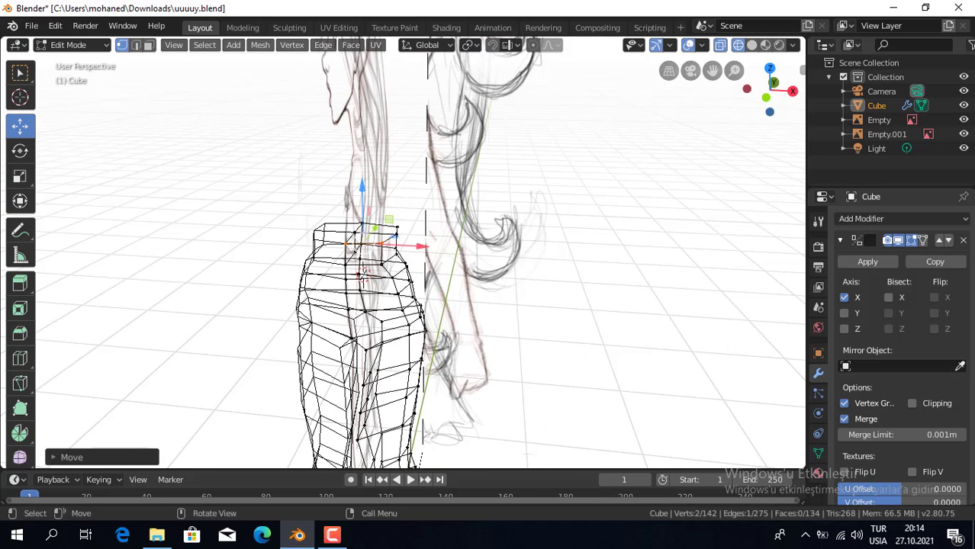
pyautogui.press('KP_1')
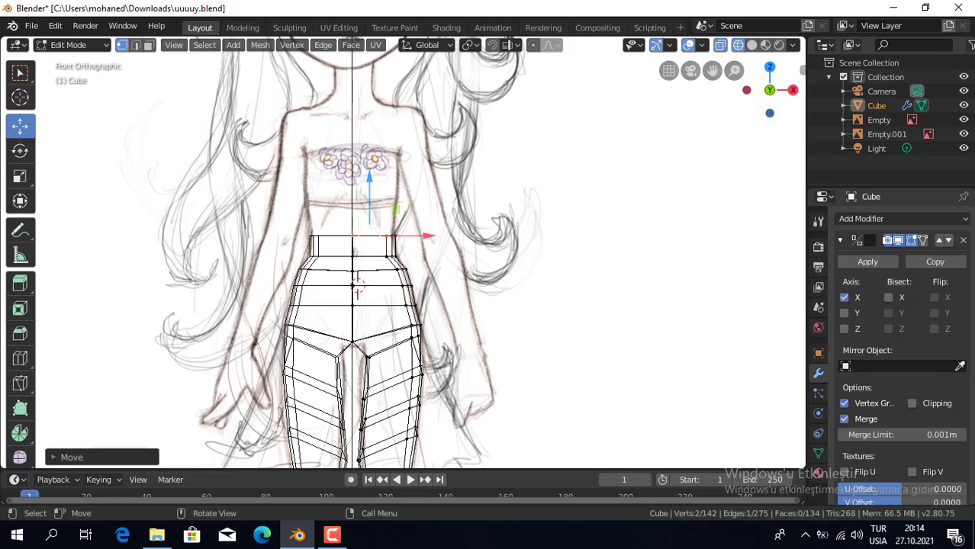
pyautogui.moveTo(427, 267)
pyautogui.mouseDown(button='middle')
pyautogui.moveTo(321, 259)
pyautogui.moveTo(336, 260)
pyautogui.mouseUp(button='middle')
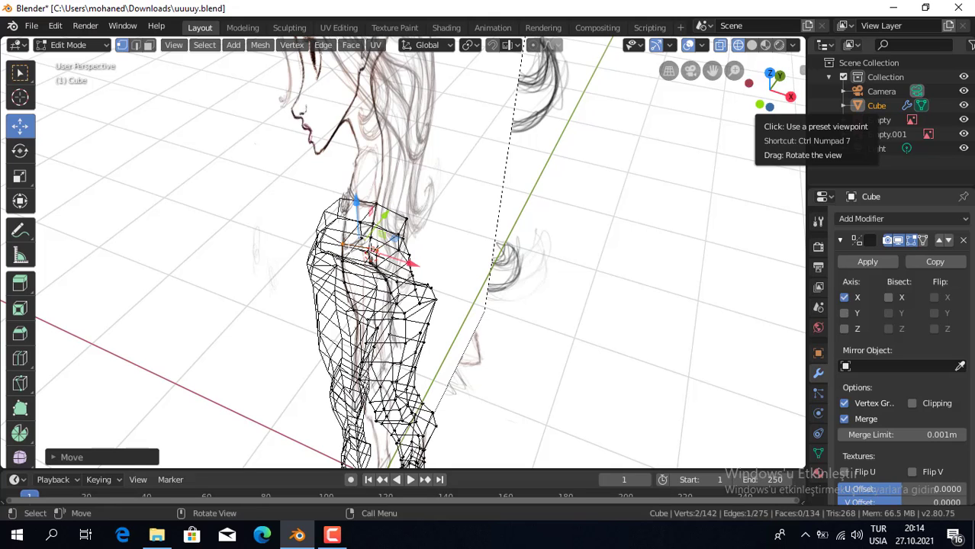
# In solid face mode, select the two top torso faces and extrude them upward
pyautogui.click(752, 45)
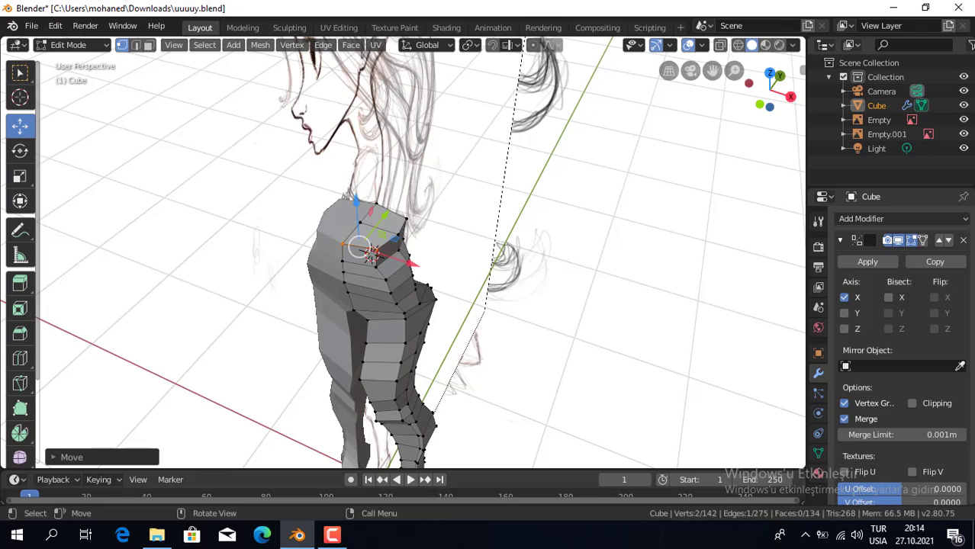
pyautogui.click(149, 45)
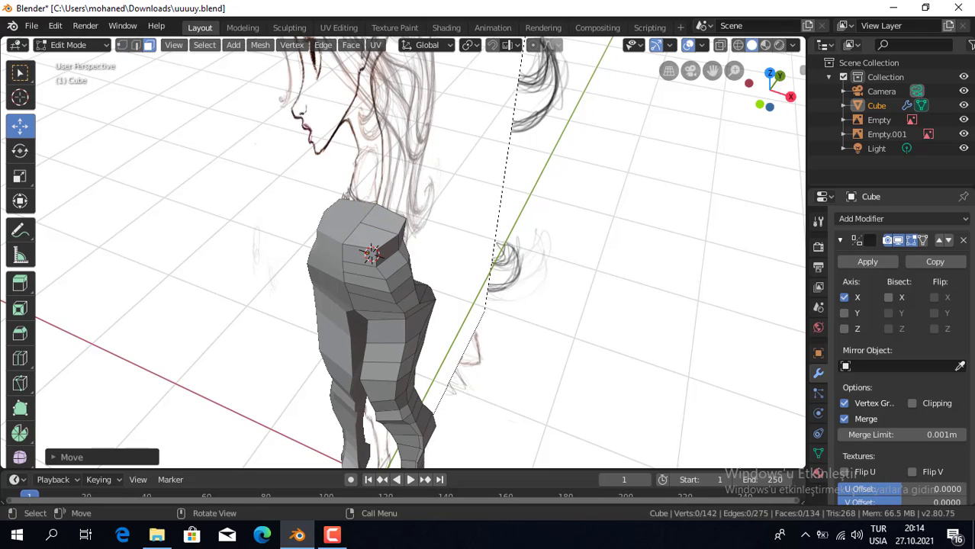
pyautogui.click(382, 218)
pyautogui.click(385, 221)
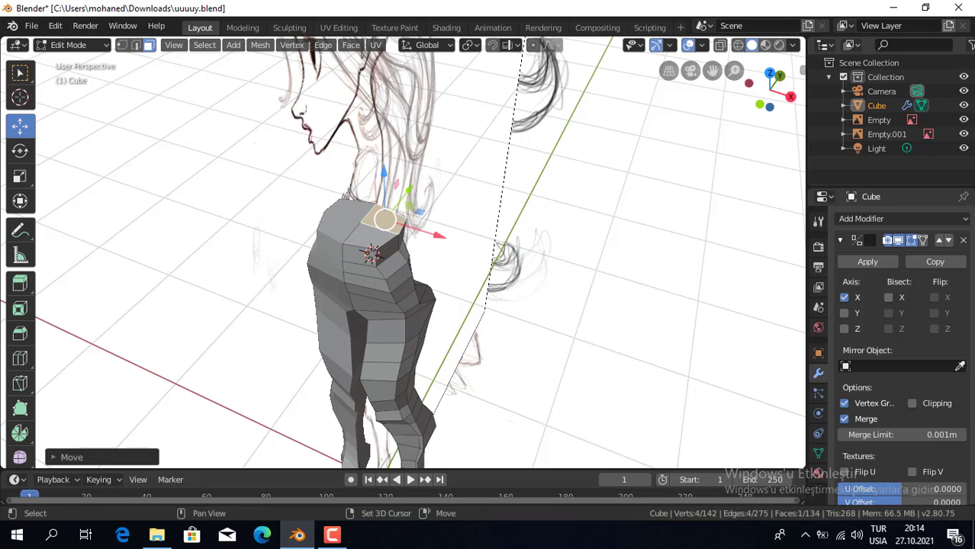
pyautogui.keyDown('shift'); pyautogui.click(367, 237); pyautogui.keyUp('shift')
pyautogui.press('KP_1')
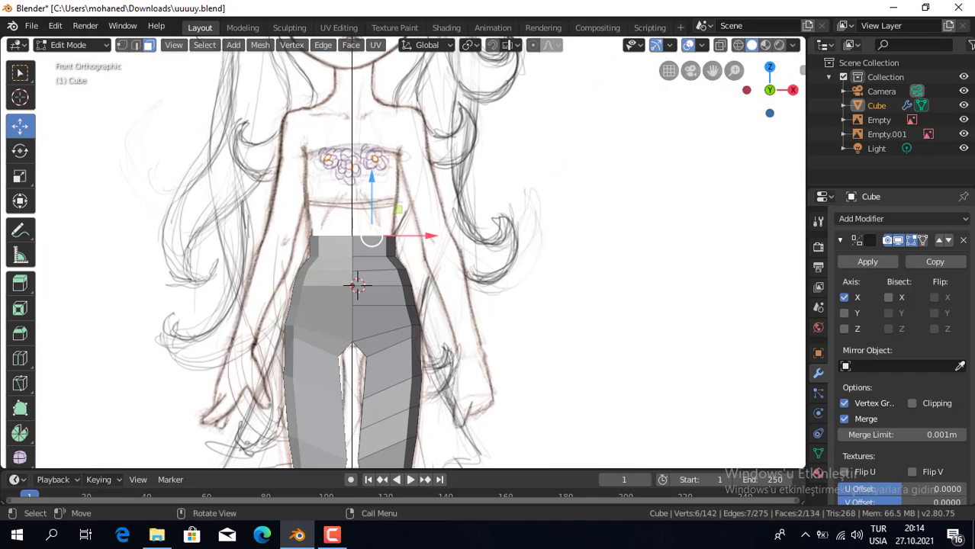
pyautogui.press('e')
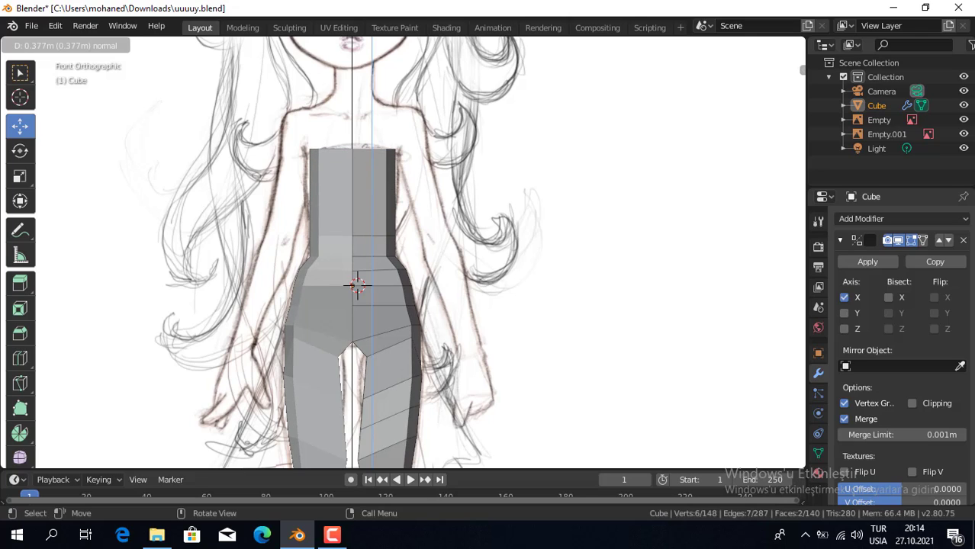
pyautogui.press('Return')
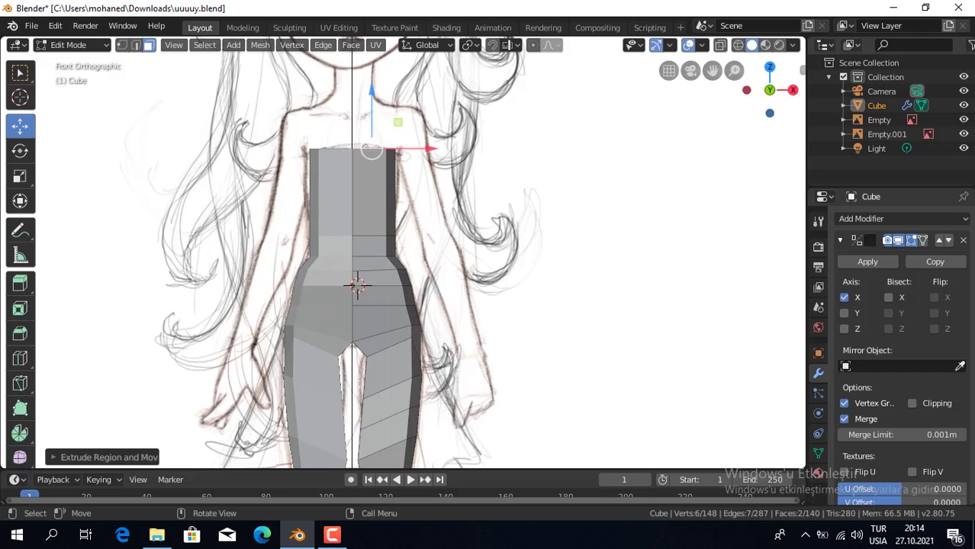
# Replace the too-tall extrusion with a shorter one and shift it along Y onto the side sketch
pyautogui.press('KP_3')
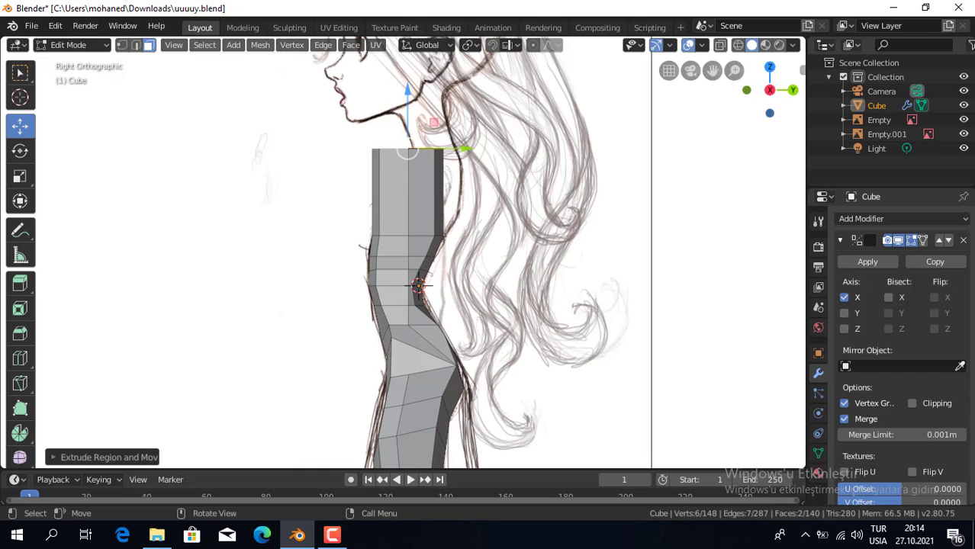
pyautogui.click(737, 44)
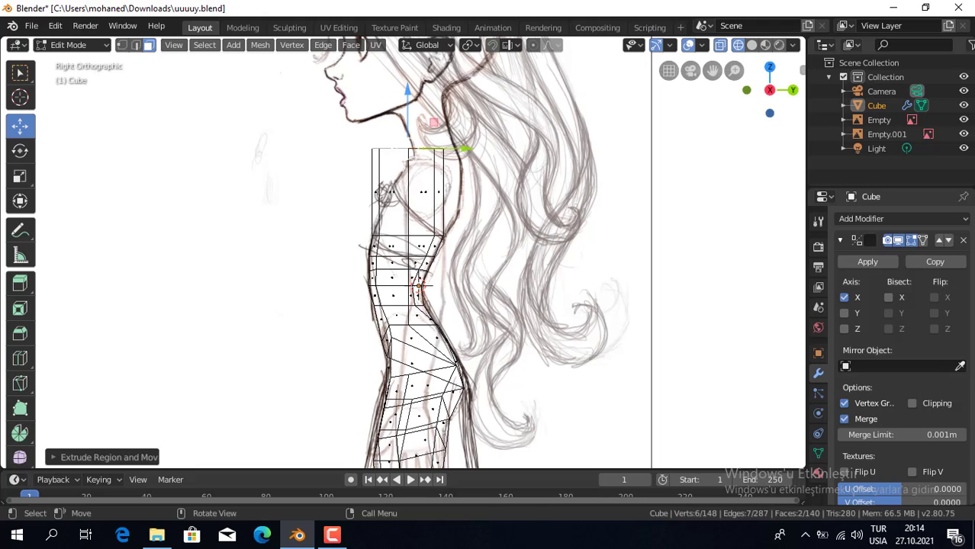
pyautogui.hotkey('ctrl', 'z')
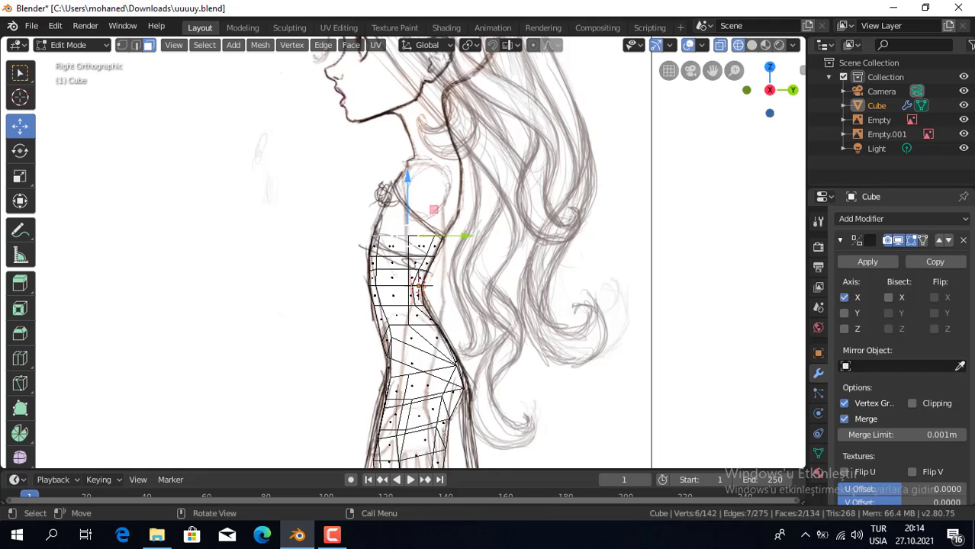
pyautogui.press('e')
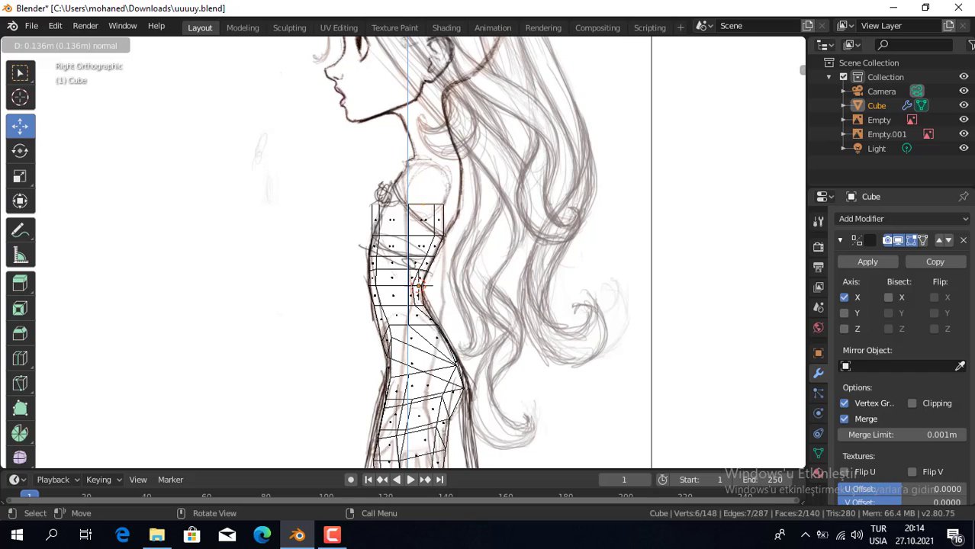
pyautogui.press('Return')
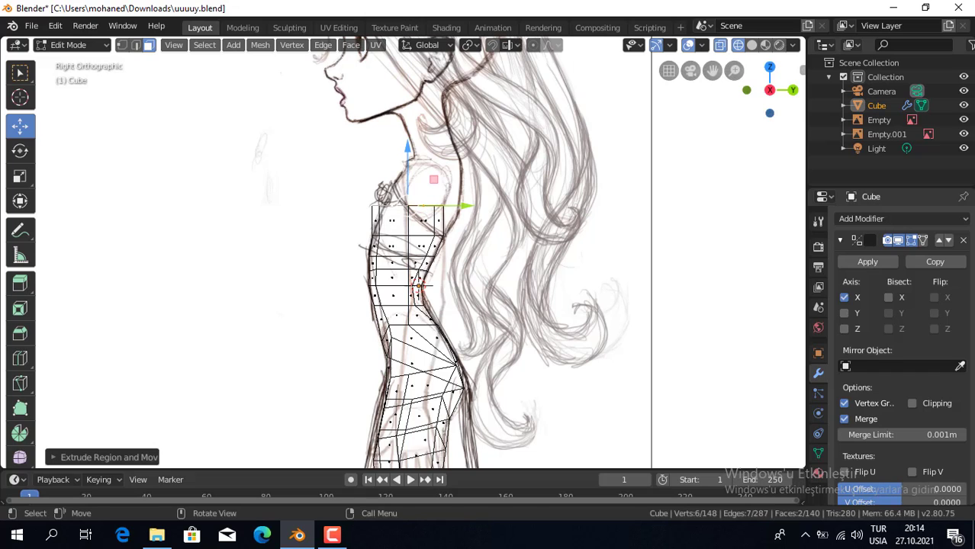
pyautogui.moveTo(465, 206); pyautogui.dragTo(477, 206)
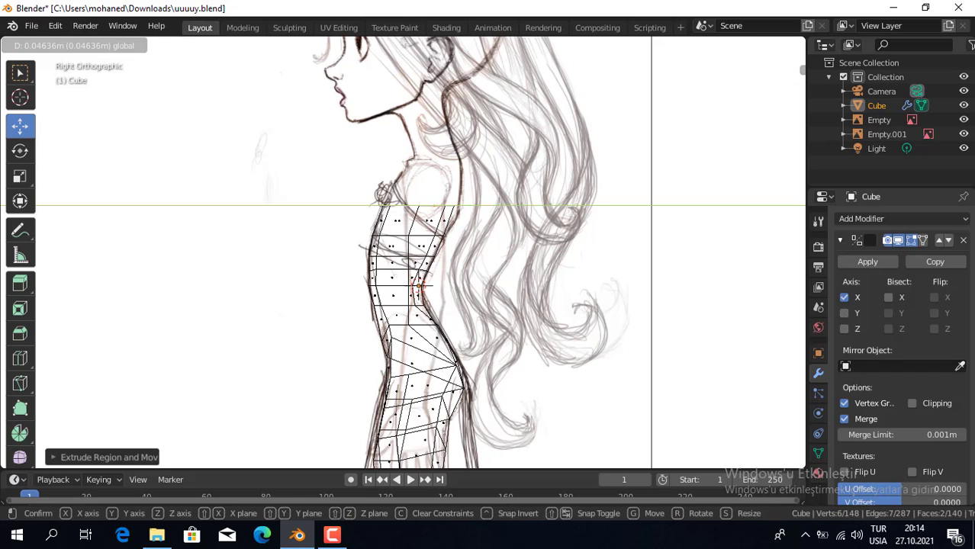
pyautogui.moveTo(477, 206); pyautogui.dragTo(477, 205)
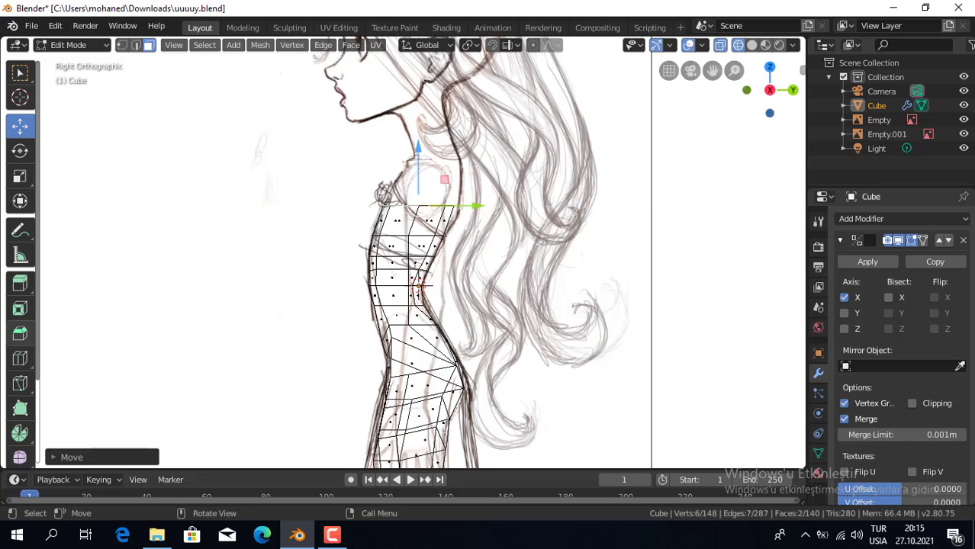
# Cut an edge loop near the torso top and push its vertices out along the side profile
pyautogui.click(20, 358)
pyautogui.click(412, 222)
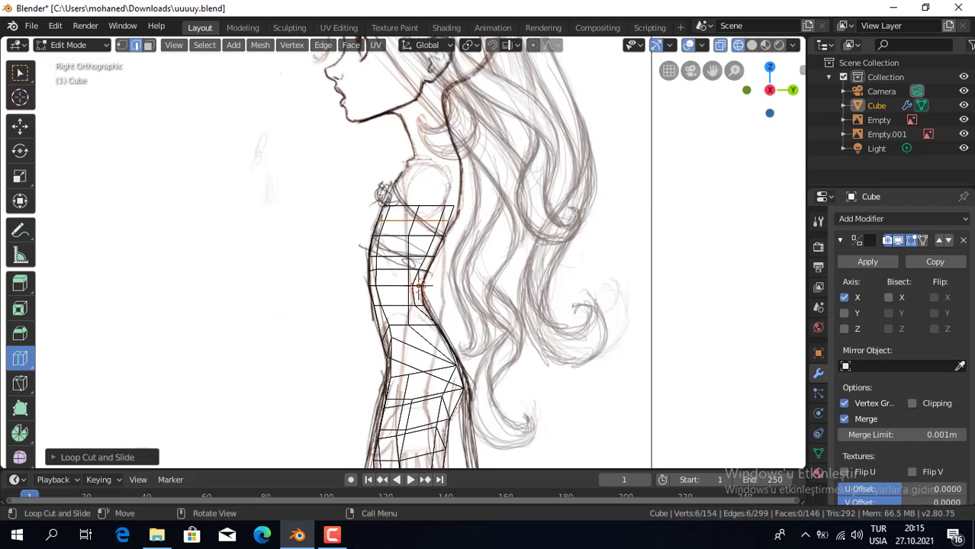
pyautogui.press('1')
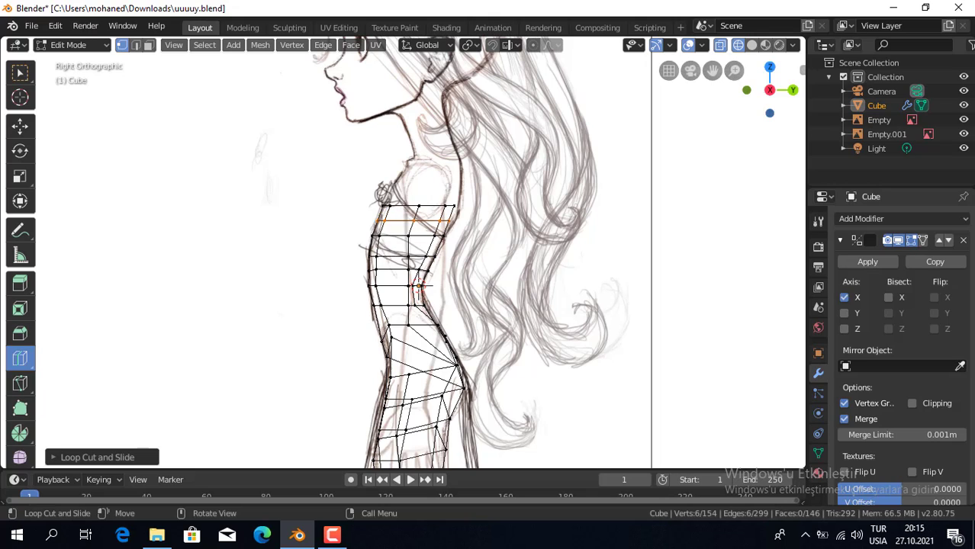
pyautogui.click(20, 73)
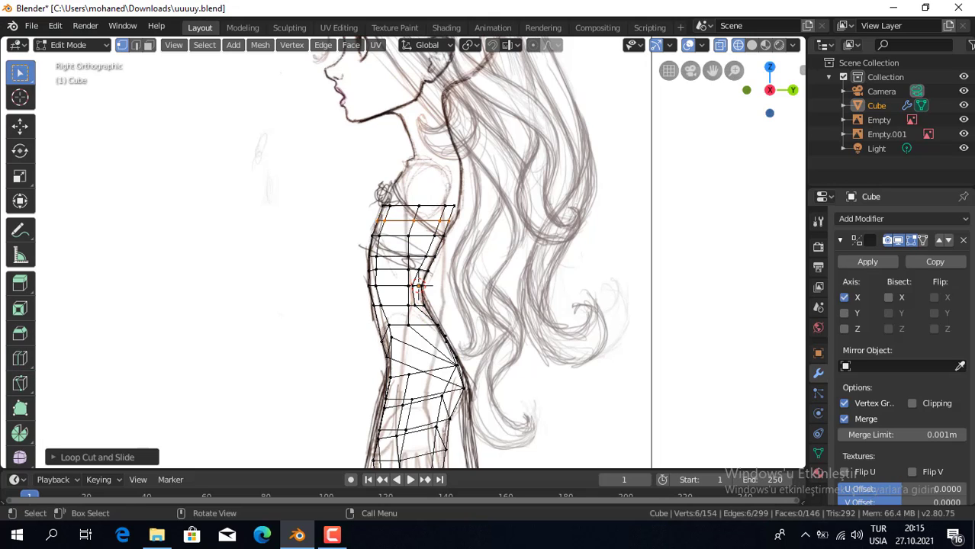
pyautogui.click(440, 220)
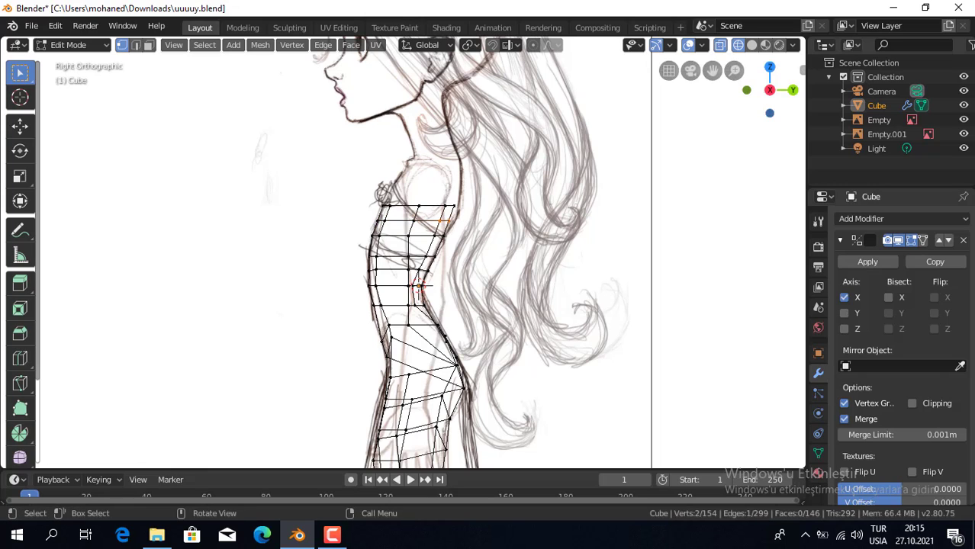
pyautogui.click(20, 126)
pyautogui.moveTo(477, 222)
pyautogui.mouseDown()
pyautogui.moveTo(465, 221)
pyautogui.moveTo(499, 221)
pyautogui.mouseUp()
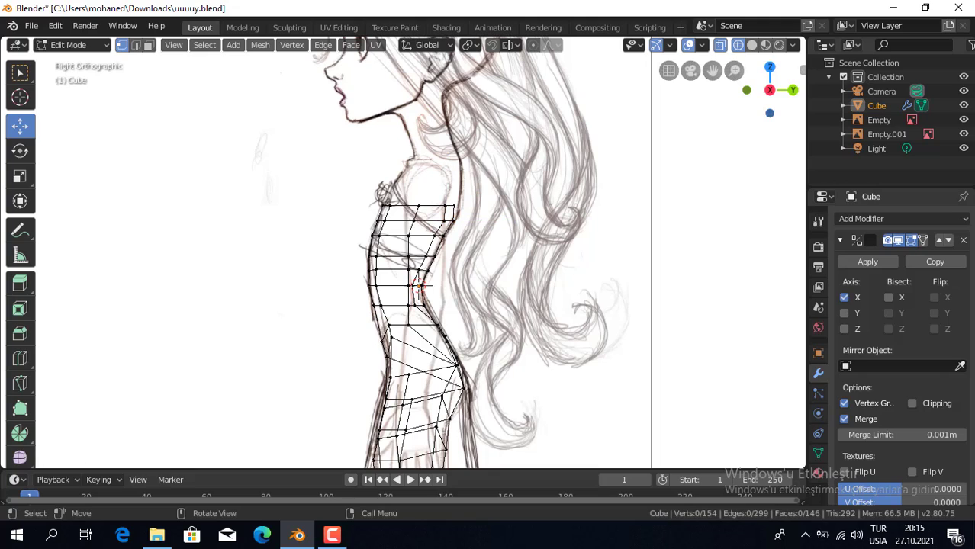
pyautogui.press('w')
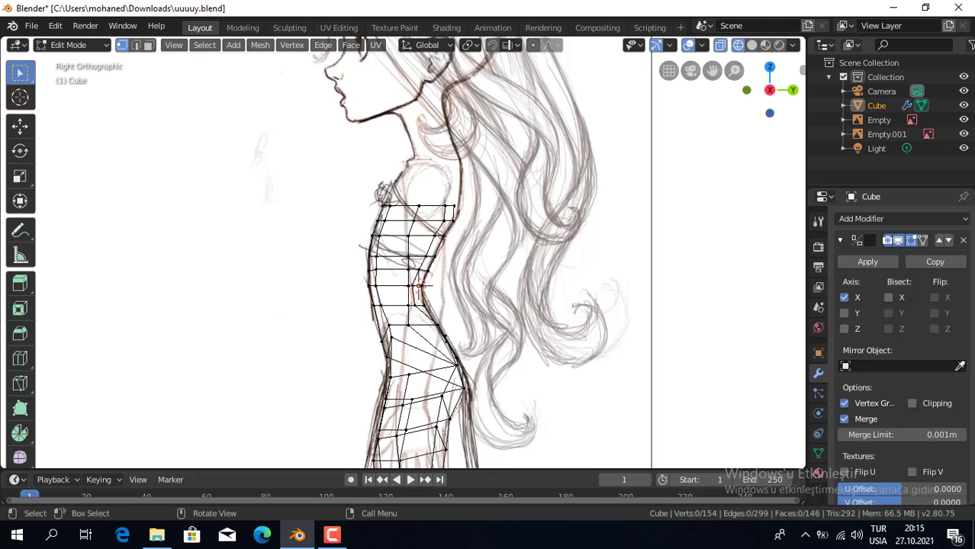
pyautogui.moveTo(437, 197)
pyautogui.mouseDown()
pyautogui.moveTo(467, 214)
pyautogui.moveTo(503, 204)
pyautogui.moveTo(451, 207)
pyautogui.mouseUp()
pyautogui.click(20, 126)
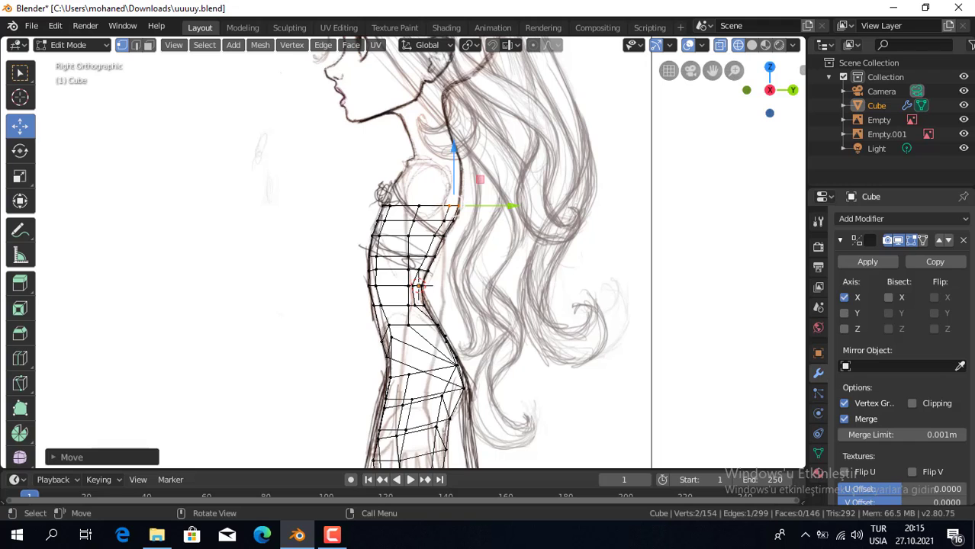
# In solid face mode, select both top faces of the hips and face the front sketch
pyautogui.press('KP_1')
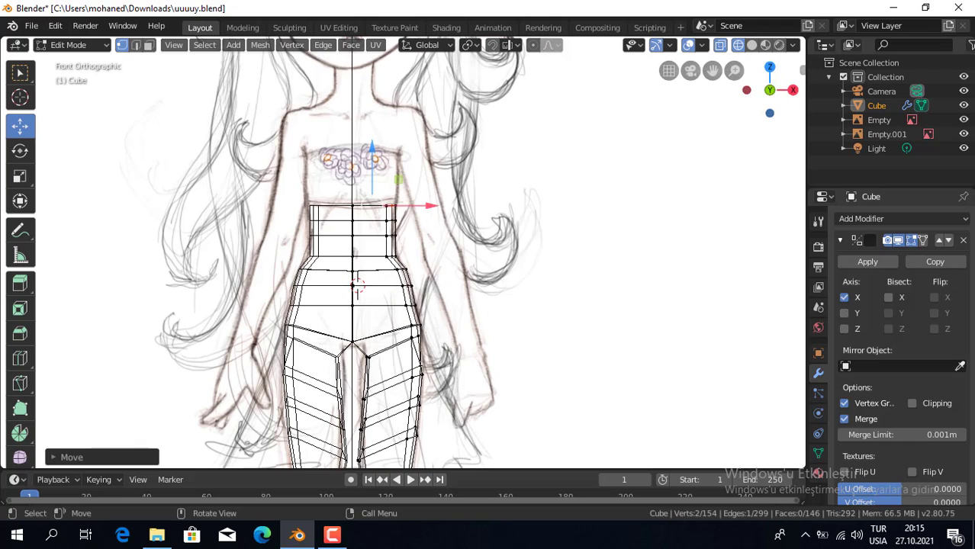
pyautogui.moveTo(358, 290); pyautogui.dragTo(427, 294, button='middle')
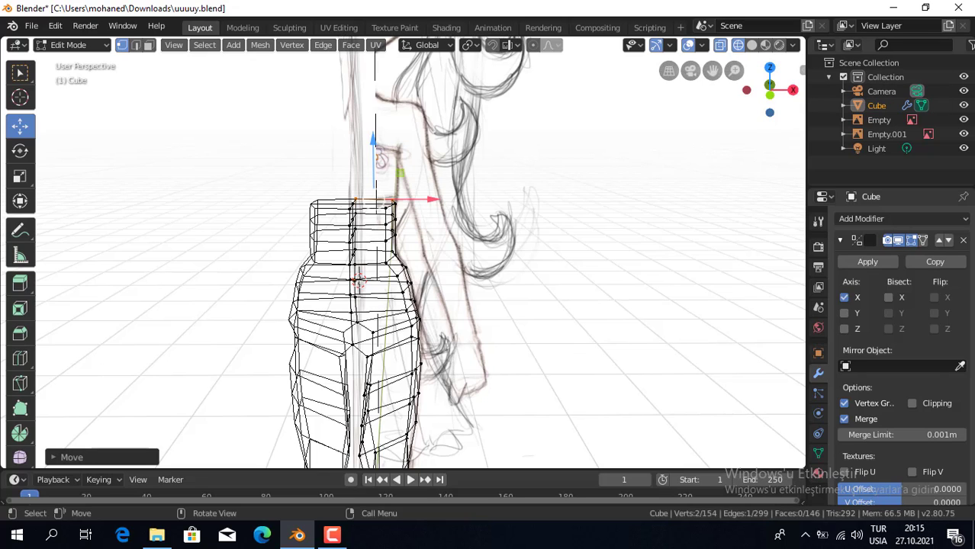
pyautogui.click(149, 44)
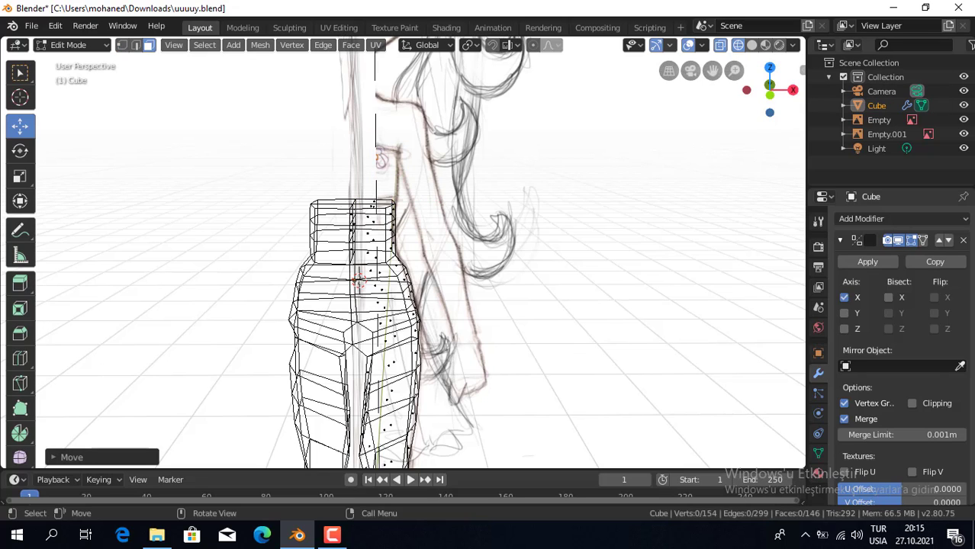
pyautogui.click(751, 44)
pyautogui.moveTo(769, 90); pyautogui.dragTo(769, 95)
pyautogui.click(369, 216)
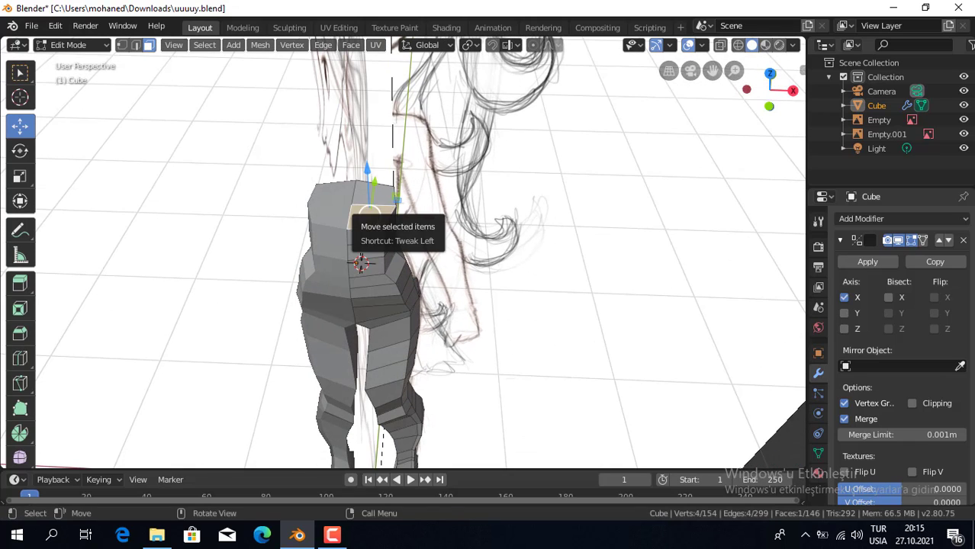
pyautogui.click(369, 215)
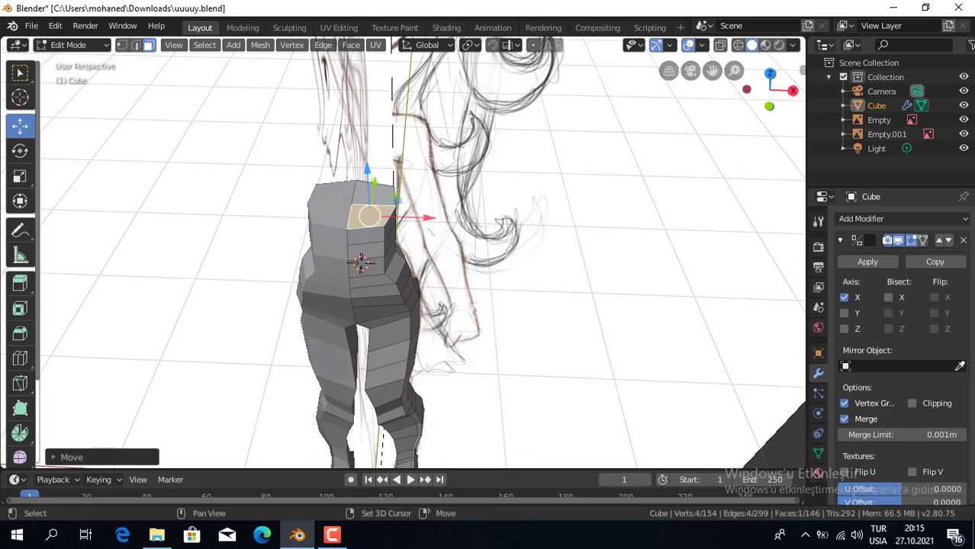
pyautogui.press('w')
pyautogui.keyDown('shift'); pyautogui.click(372, 216); pyautogui.keyUp('shift')
pyautogui.press('KP_1')
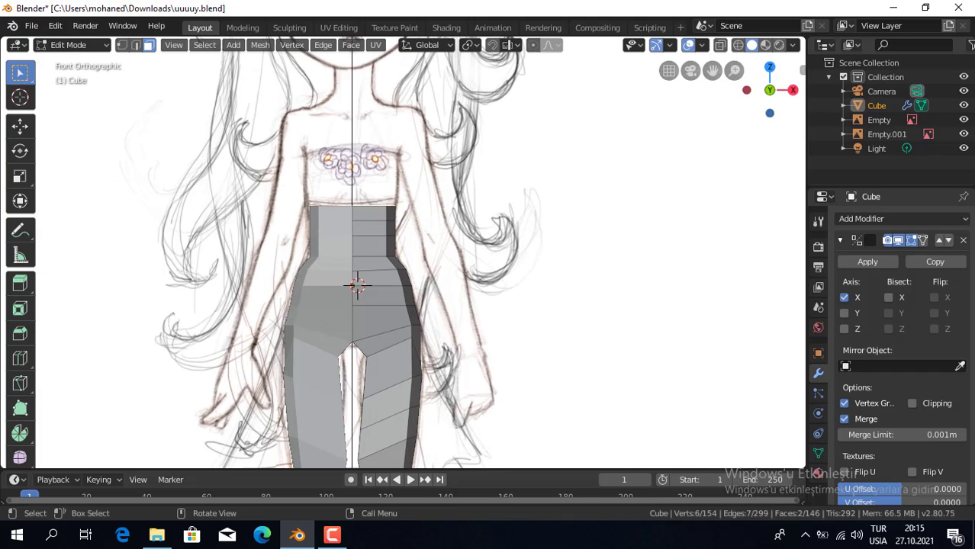
# Extrude the hip top up into a torso and move its top front corner onto the side sketch
pyautogui.press('e')
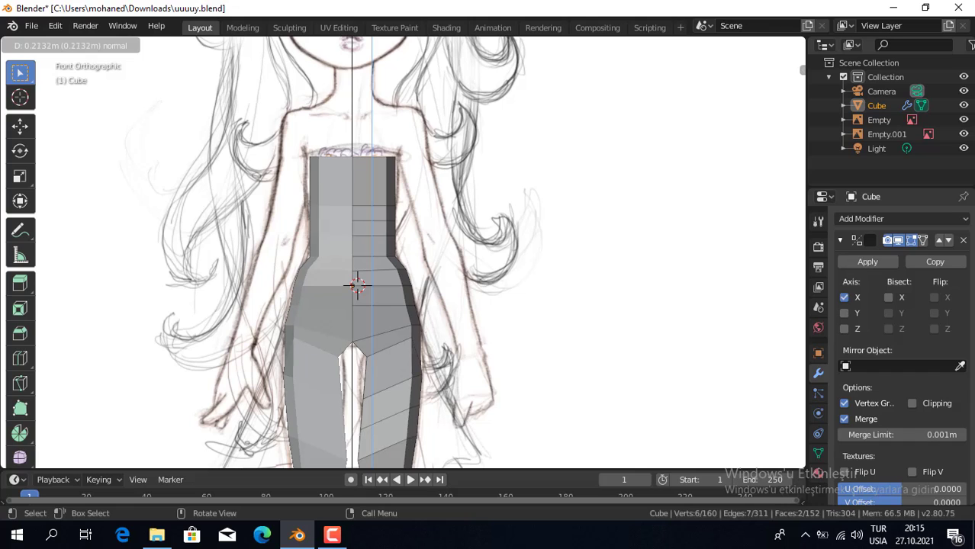
pyautogui.click(357, 285)
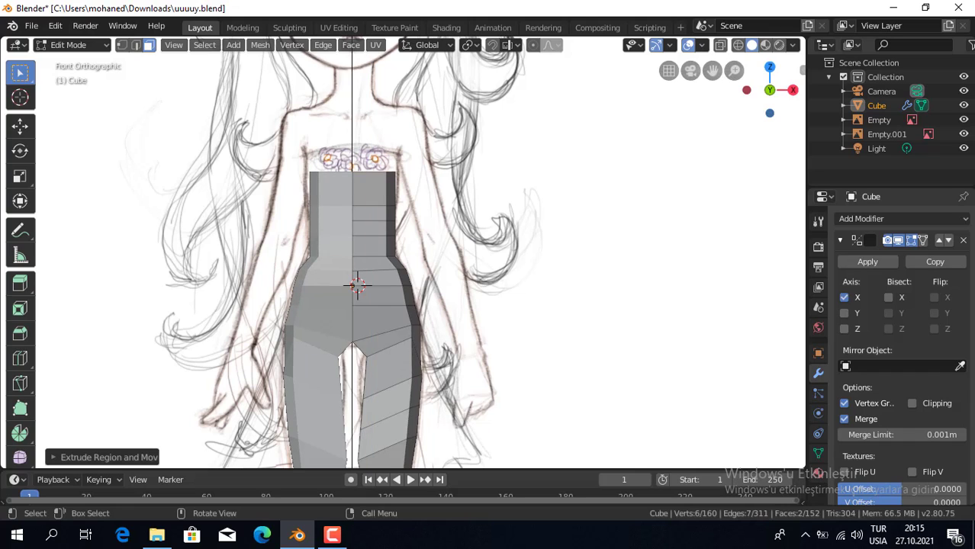
pyautogui.press('KP_3')
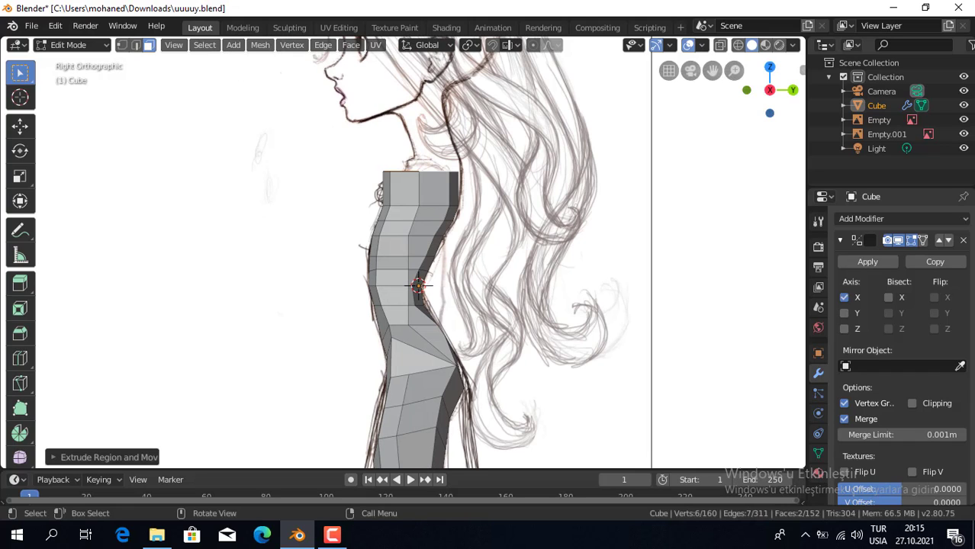
pyautogui.hotkey('shift', 'z')
pyautogui.press('1')
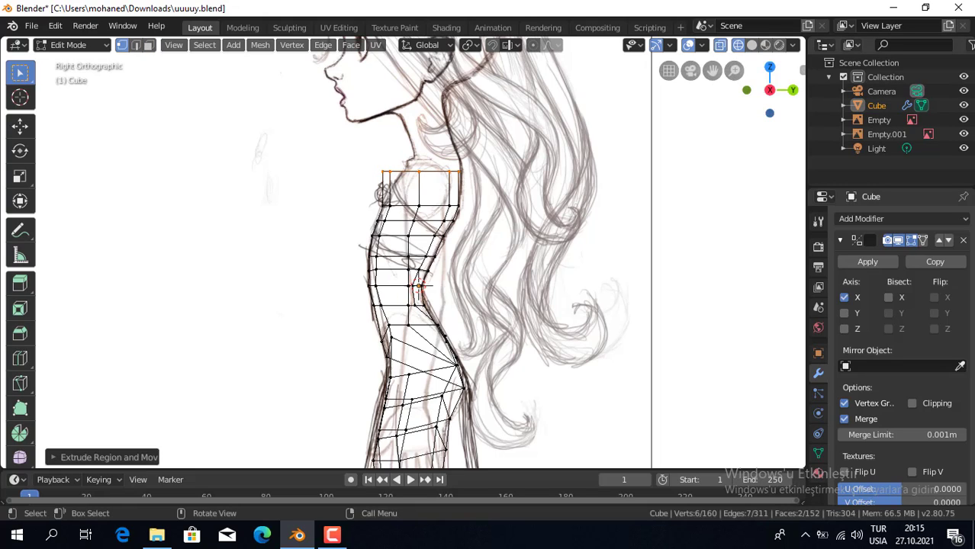
pyautogui.moveTo(358, 155); pyautogui.dragTo(397, 187)
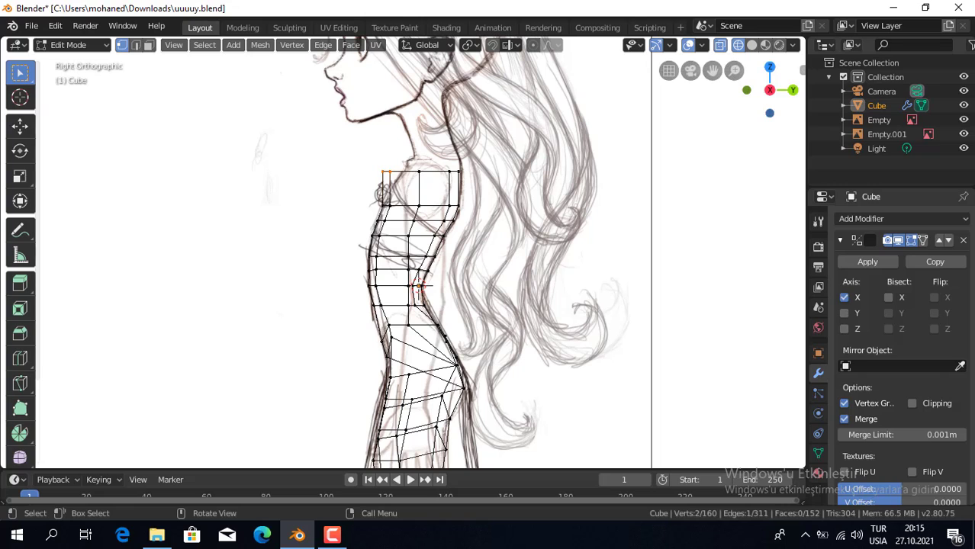
pyautogui.click(20, 126)
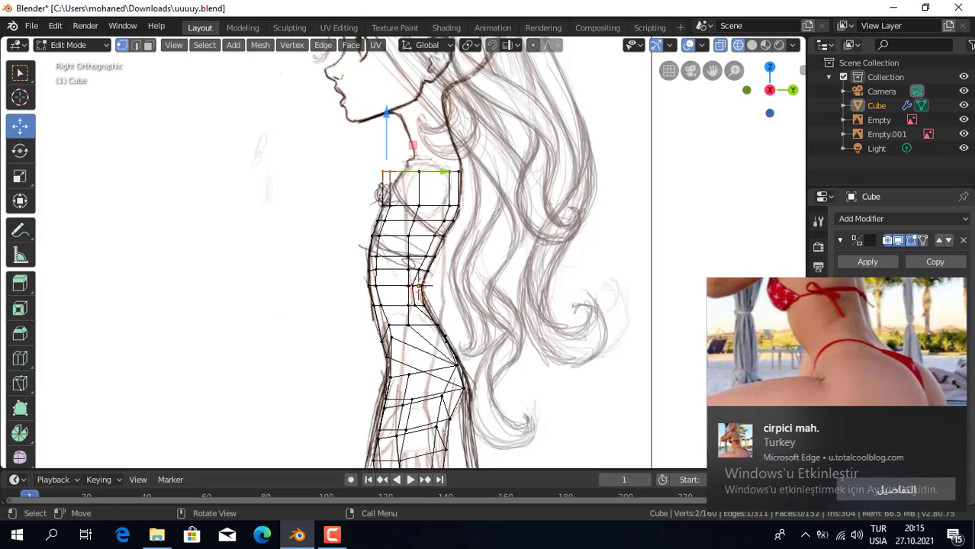
pyautogui.moveTo(445, 173); pyautogui.dragTo(460, 173)
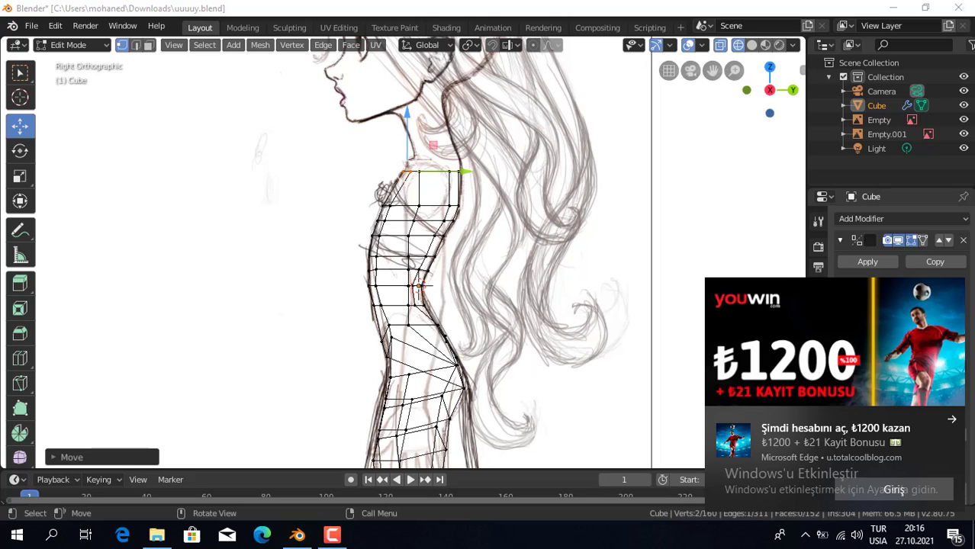
# Dismiss the notification and cut a horizontal edge loop near the torso top
pyautogui.click(951, 419)
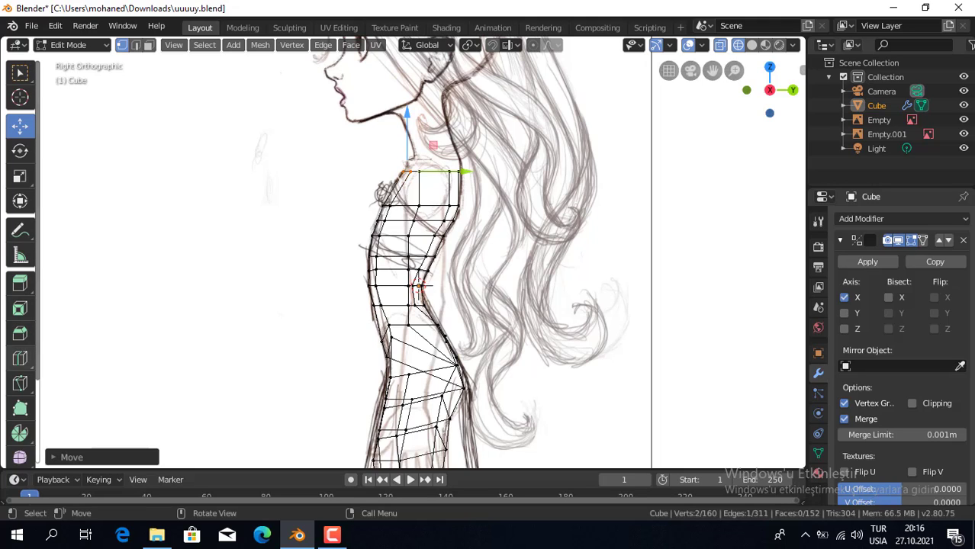
pyautogui.click(20, 358)
pyautogui.click(416, 187)
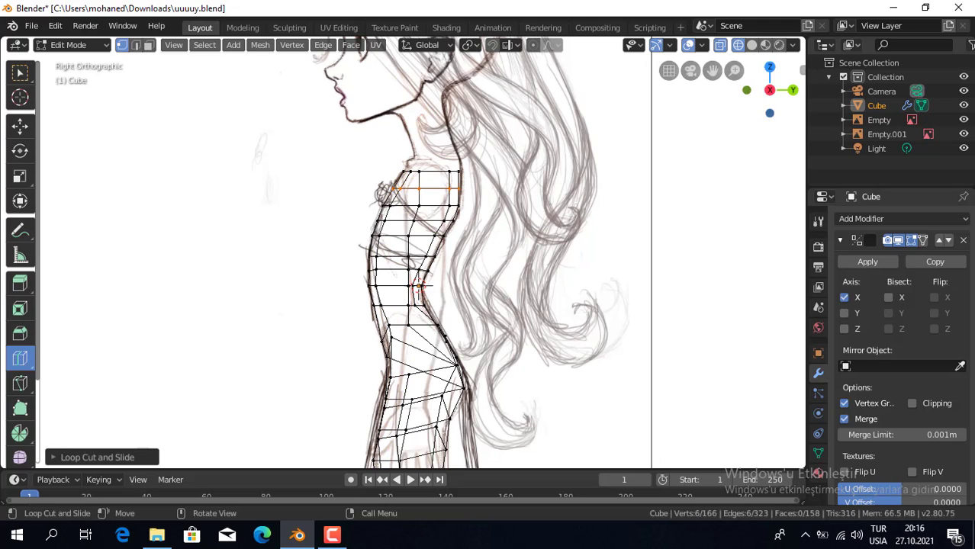
# In front view, push the upper right chest corner slightly outward along X
pyautogui.press('KP_1')
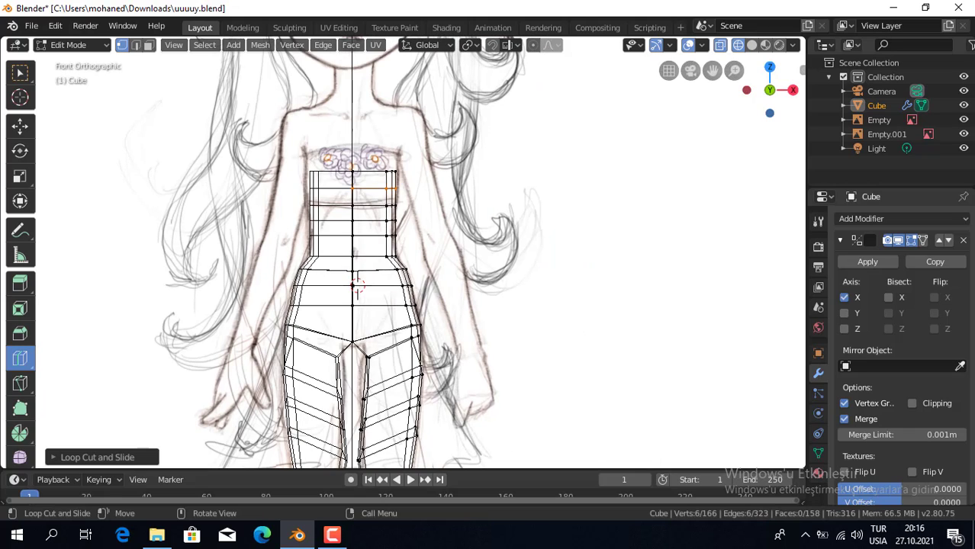
pyautogui.click(20, 73)
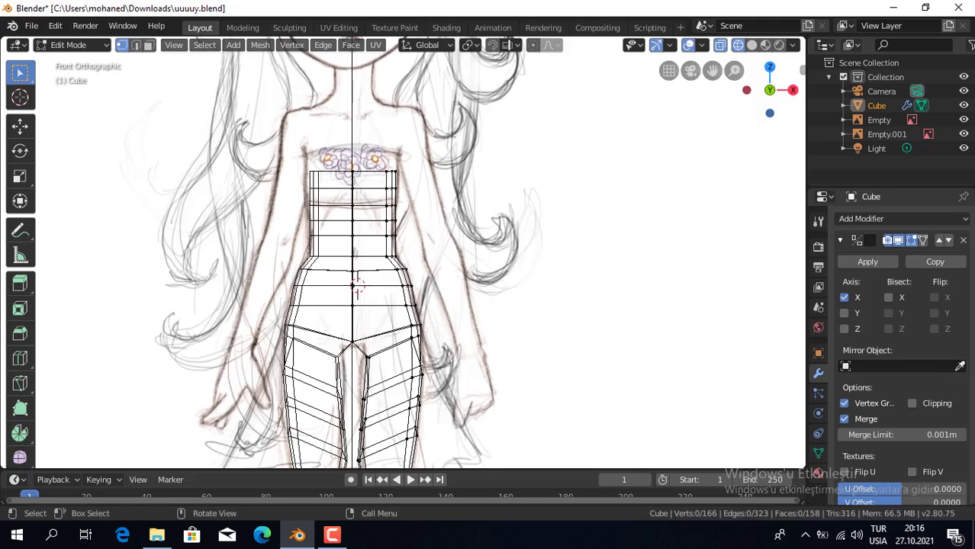
pyautogui.moveTo(381, 180)
pyautogui.mouseDown()
pyautogui.moveTo(415, 195)
pyautogui.moveTo(449, 190)
pyautogui.mouseUp()
pyautogui.click(20, 125)
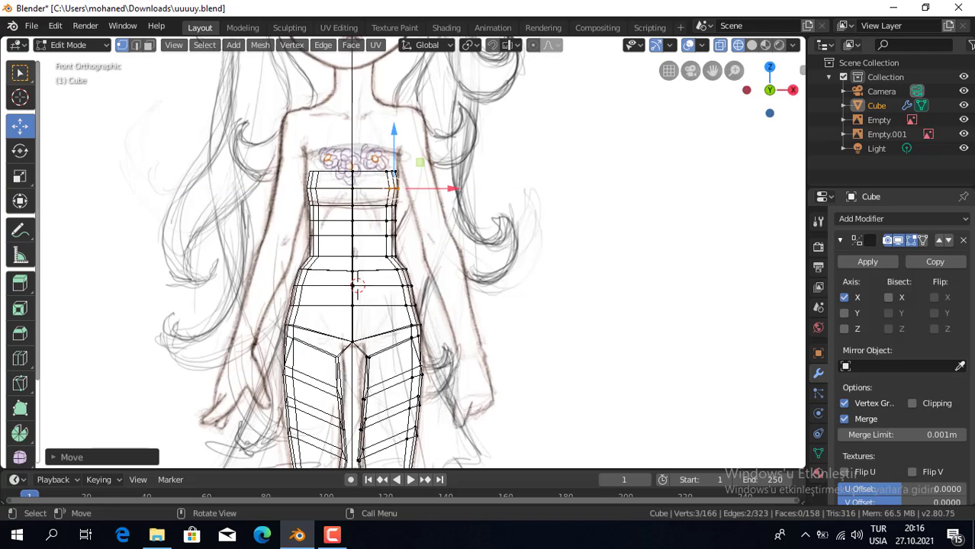
pyautogui.press('w')
pyautogui.click(394, 175)
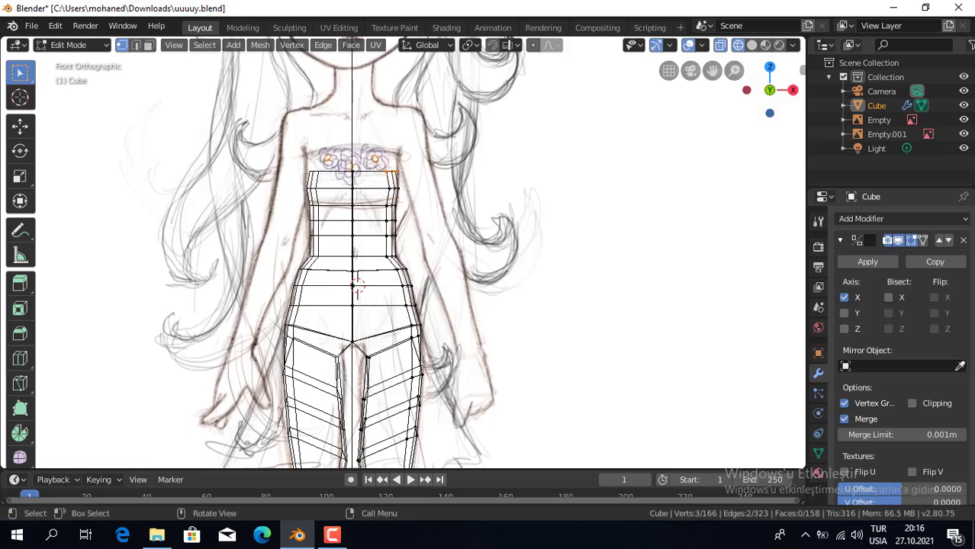
pyautogui.click(20, 125)
pyautogui.moveTo(450, 171); pyautogui.dragTo(452, 171)
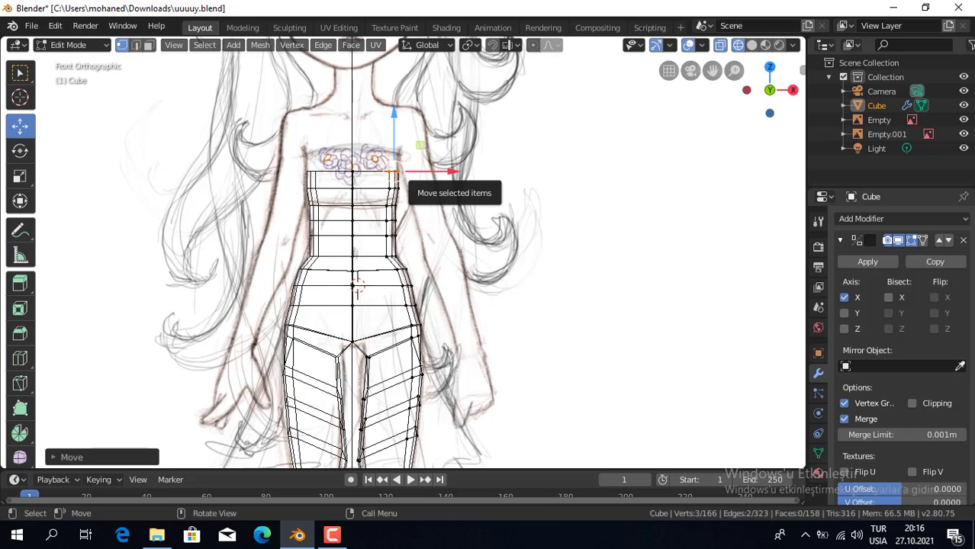
# Undo a stray loop extrusion and select the torso's top face in solid face mode
pyautogui.press('KP_3')
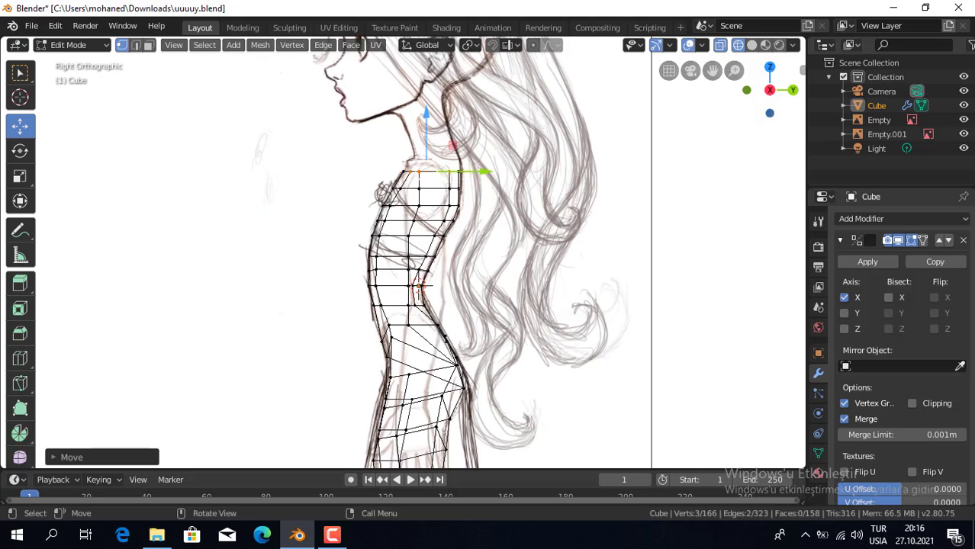
pyautogui.press('e')
pyautogui.click(450, 156)
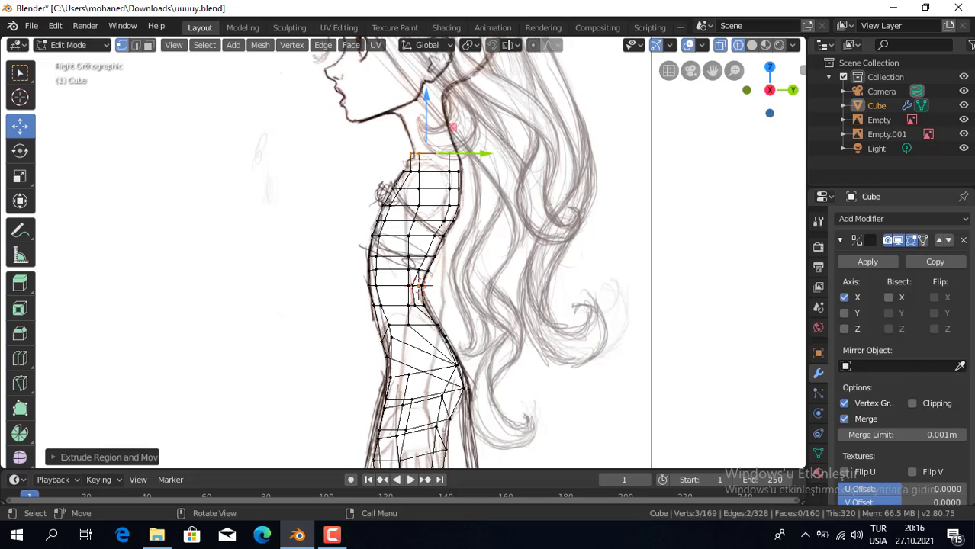
pyautogui.hotkey('ctrl', 'z')
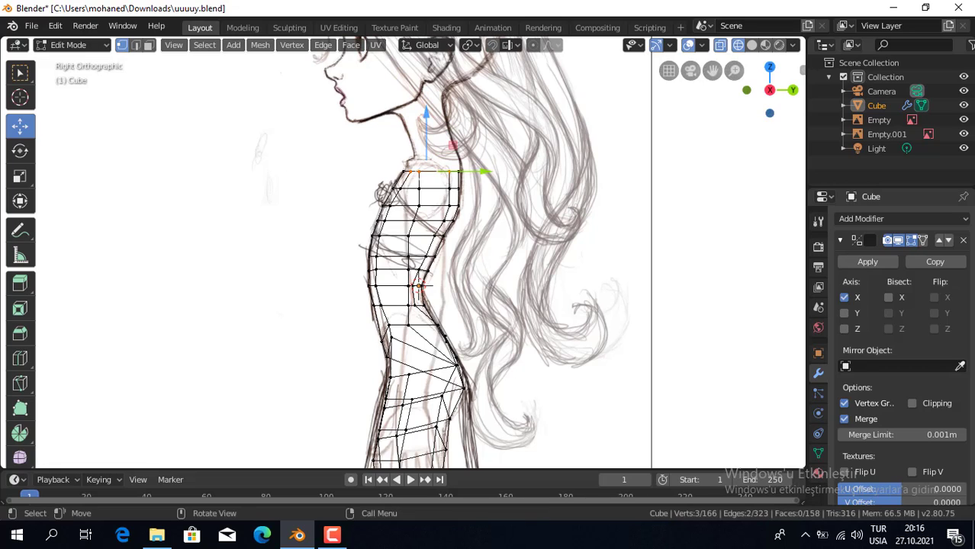
pyautogui.moveTo(420, 267); pyautogui.dragTo(343, 229, button='middle')
pyautogui.hotkey('alt', 'a')
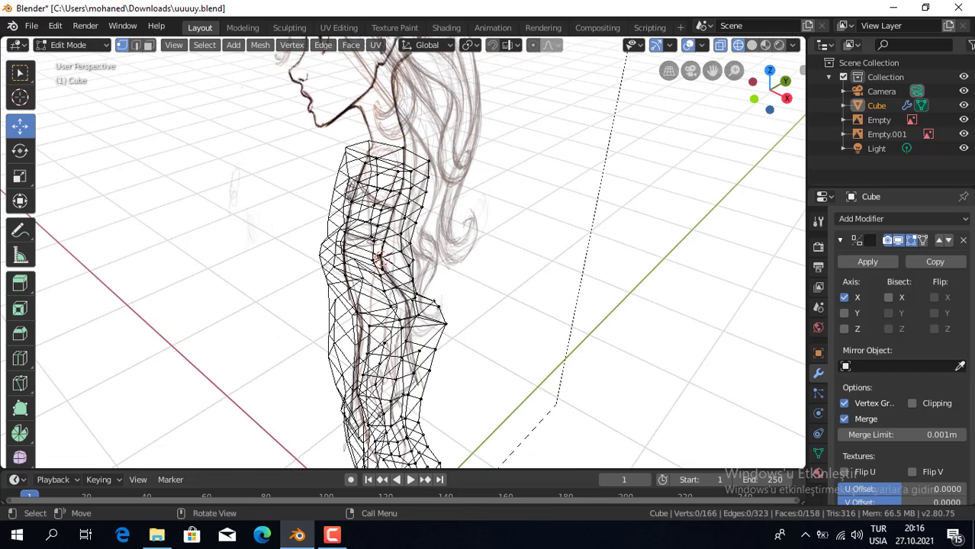
pyautogui.click(751, 45)
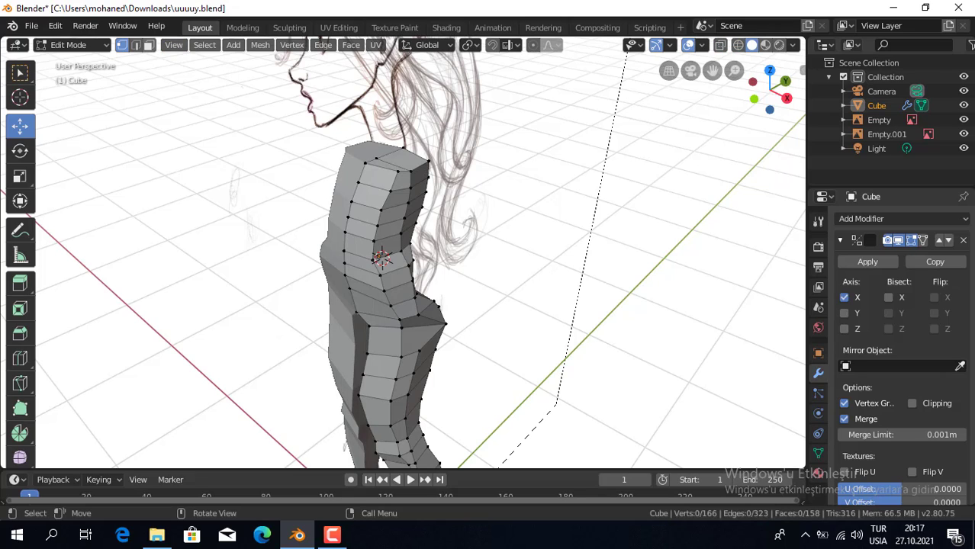
pyautogui.click(148, 44)
pyautogui.click(397, 158)
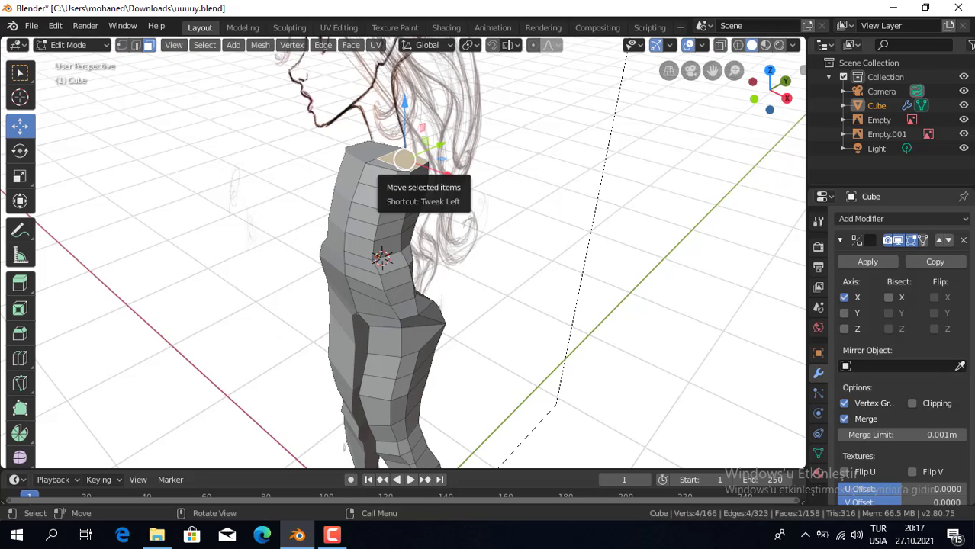
# Extrude a narrower neck from the torso top, slide it over the sketch's neck, and cut a loop below
pyautogui.press('KP_3')
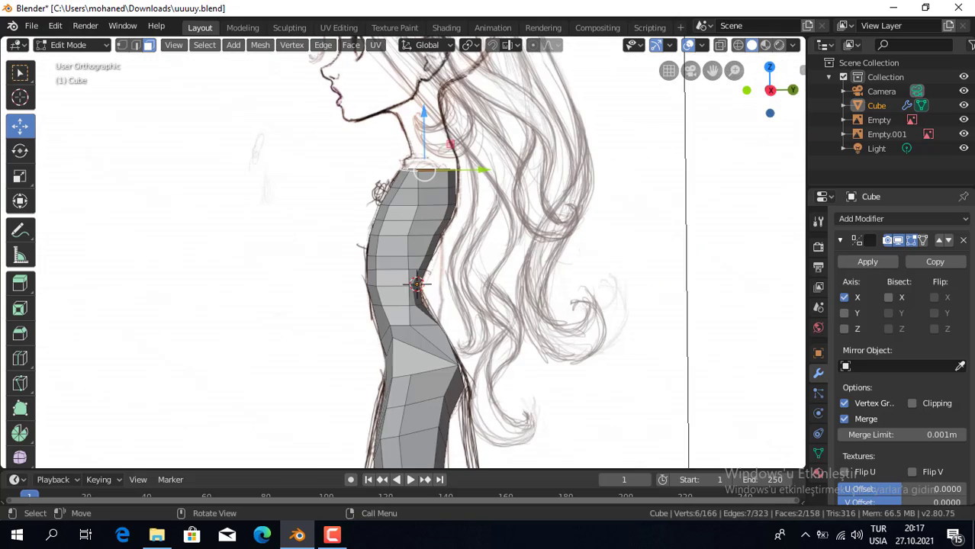
pyautogui.press('e')
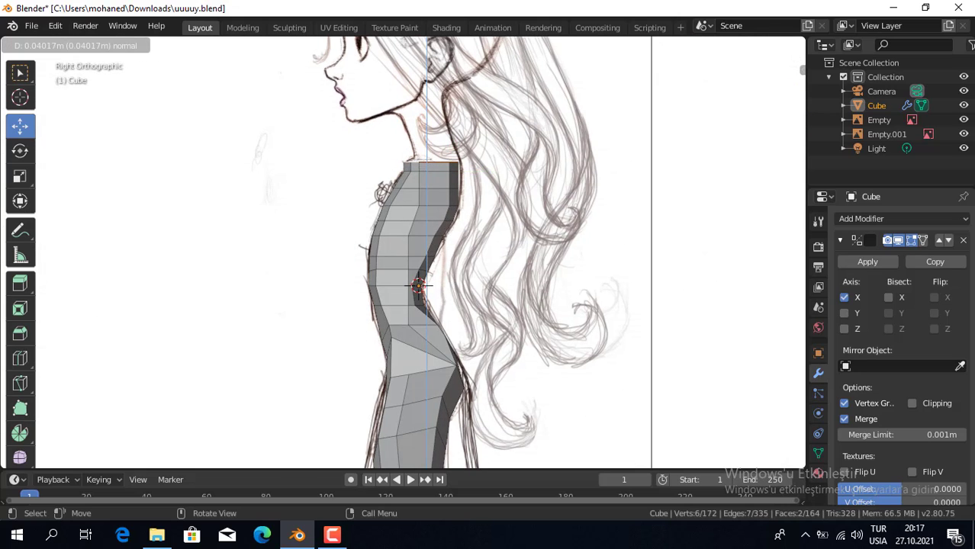
pyautogui.press('Return')
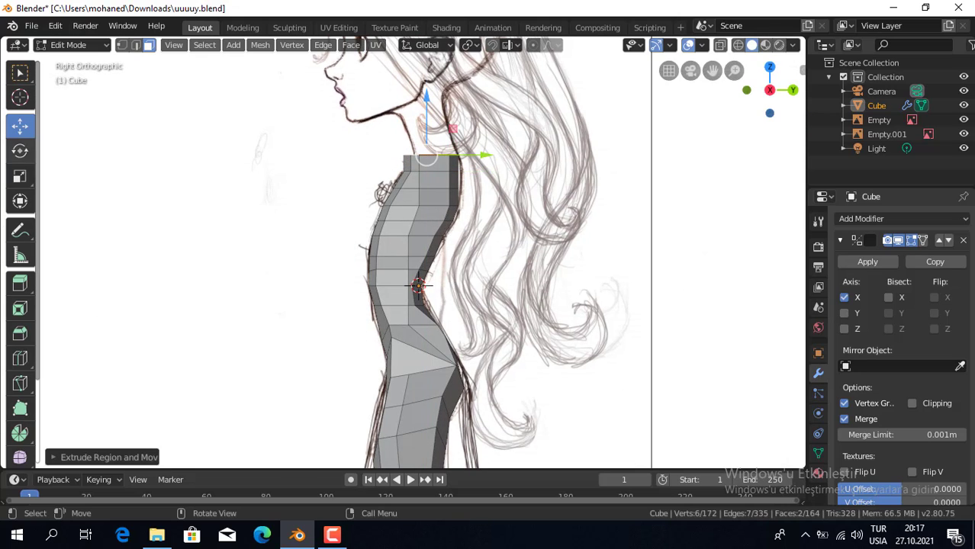
pyautogui.hotkey('shift', 'space')
pyautogui.press('s')
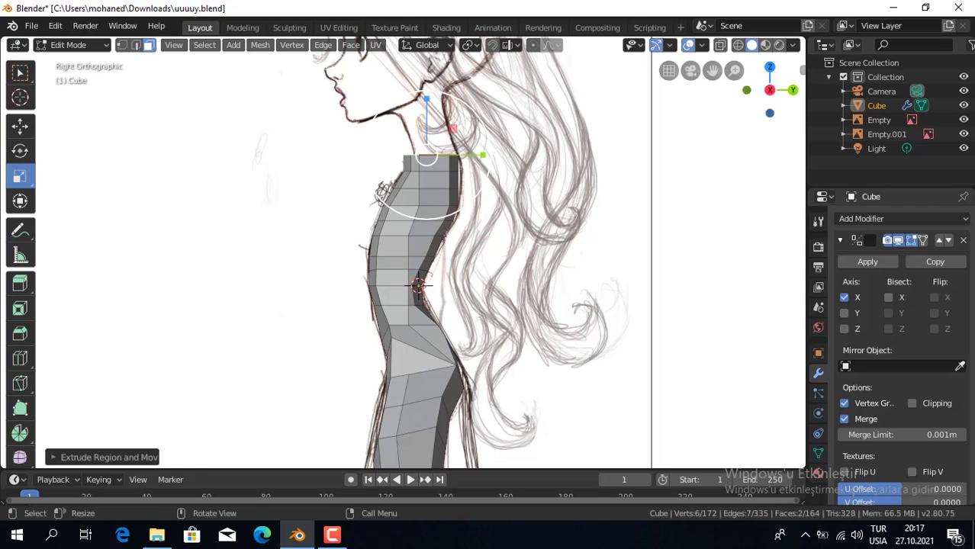
pyautogui.press('s')
pyautogui.click(463, 151)
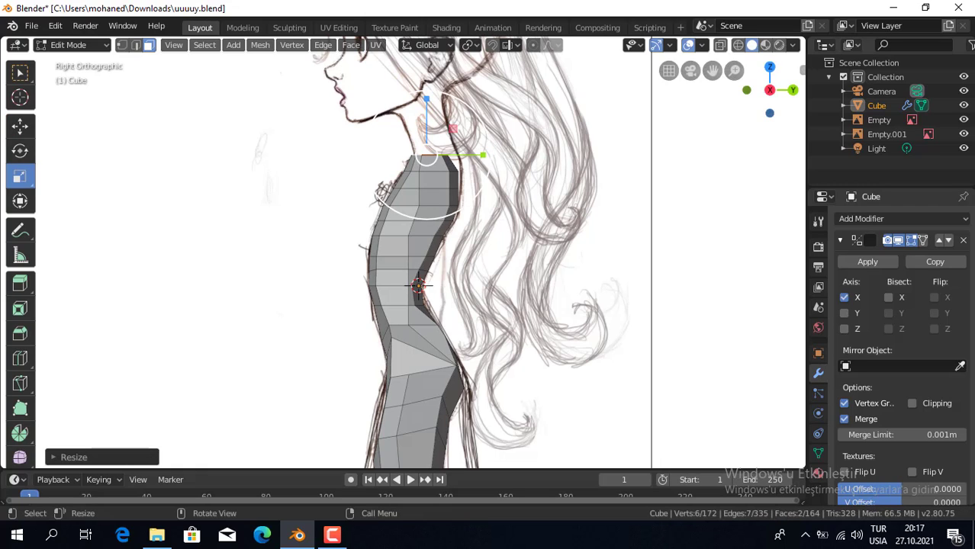
pyautogui.hotkey('shift', 'space')
pyautogui.press('g')
pyautogui.moveTo(481, 155)
pyautogui.mouseDown()
pyautogui.moveTo(418, 160)
pyautogui.moveTo(488, 155)
pyautogui.mouseUp()
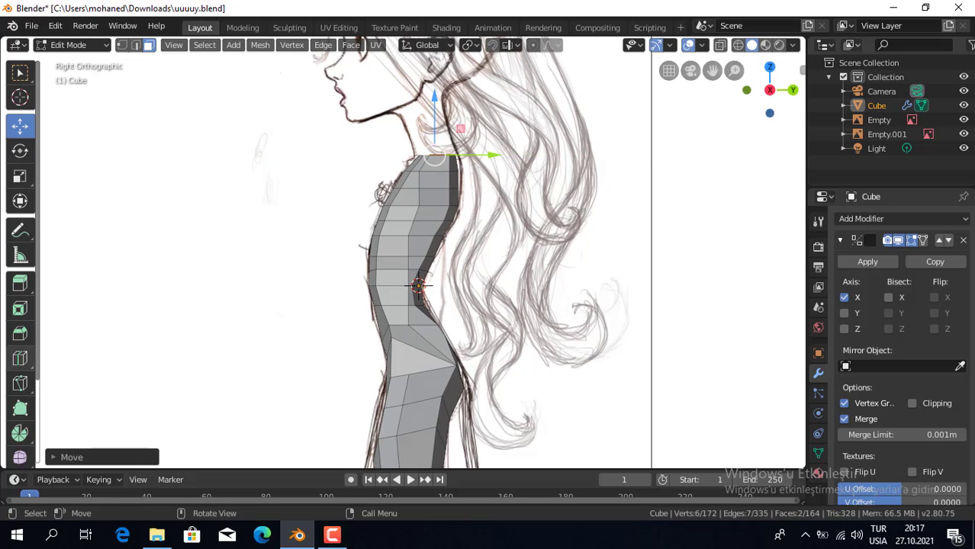
pyautogui.click(20, 358)
pyautogui.click(433, 162)
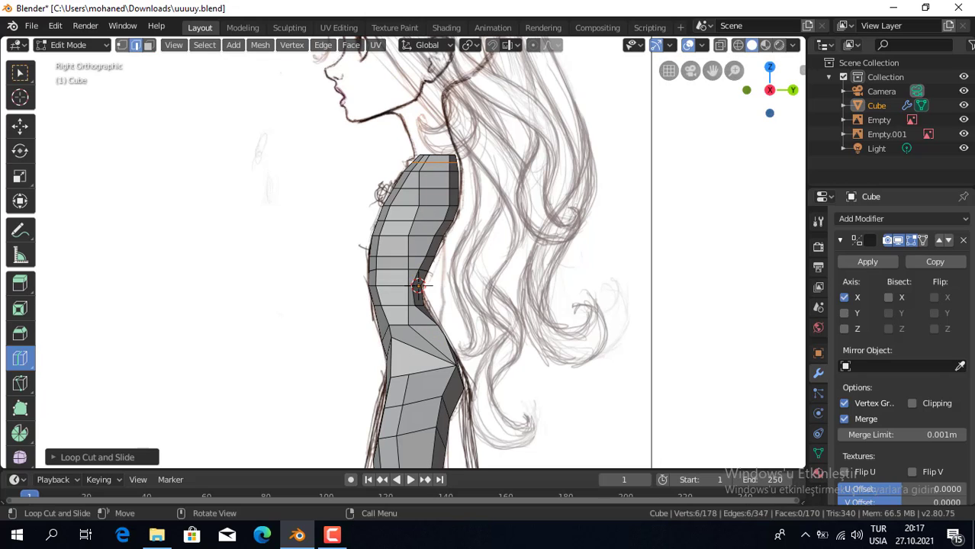
# In see-through vertex mode, shift the top chest edge onto the side sketch's neck outline
pyautogui.click(123, 45)
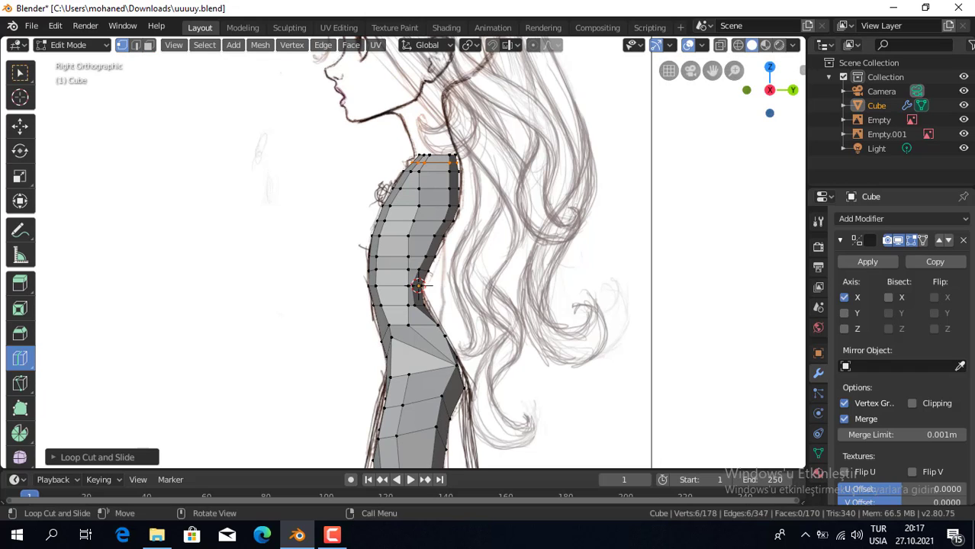
pyautogui.click(737, 45)
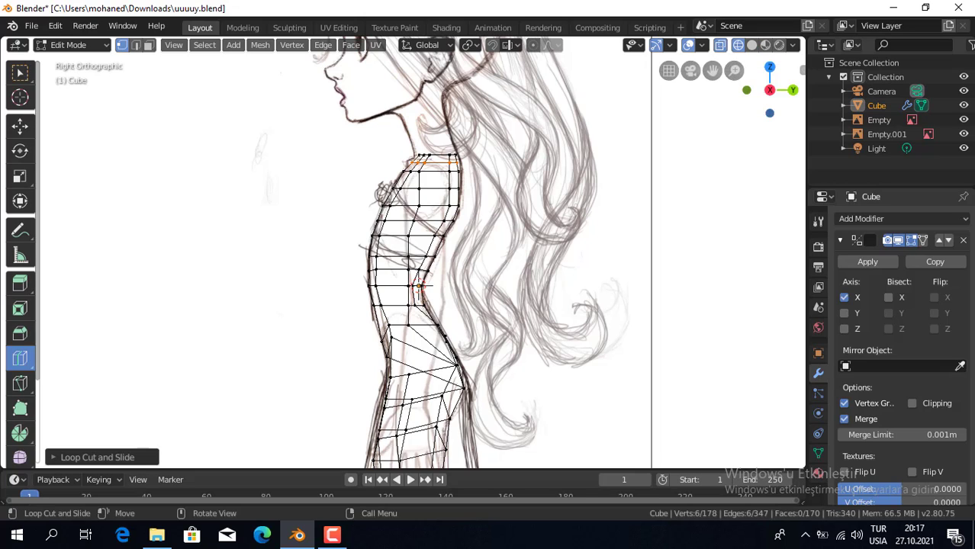
pyautogui.press('w')
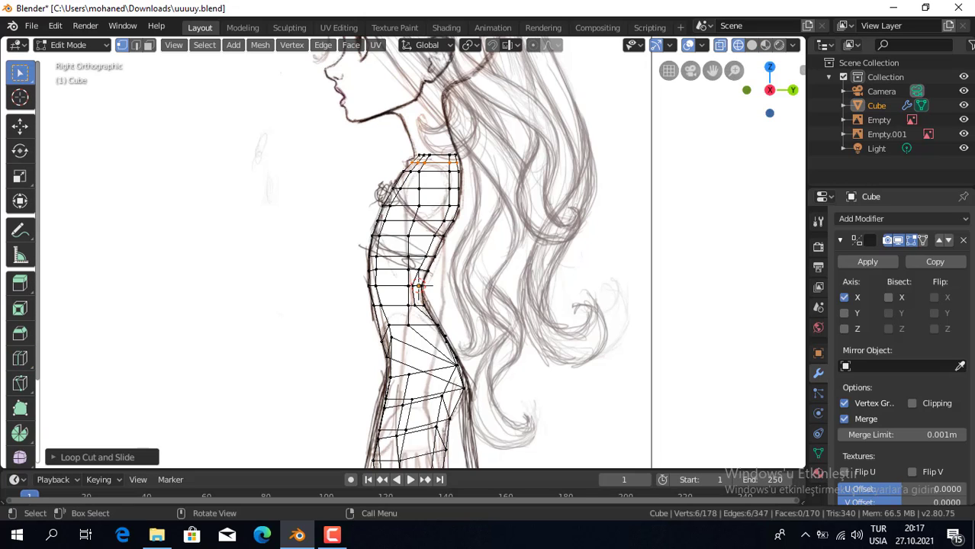
pyautogui.click(452, 161)
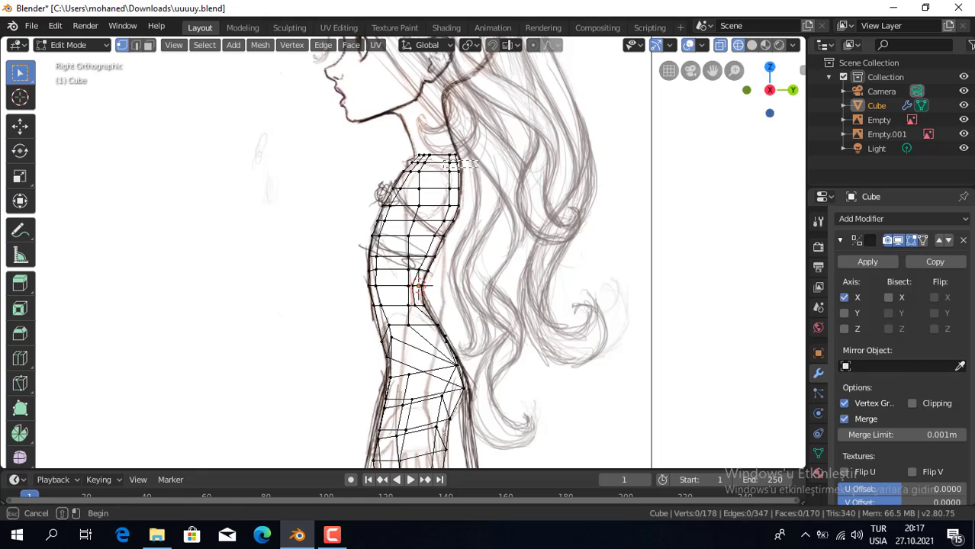
pyautogui.click(20, 125)
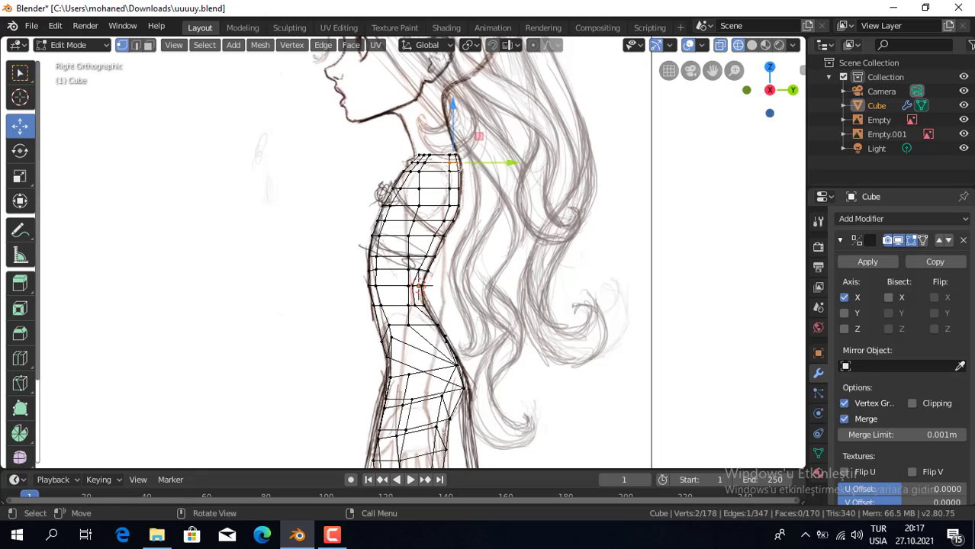
pyautogui.moveTo(508, 163); pyautogui.dragTo(512, 162)
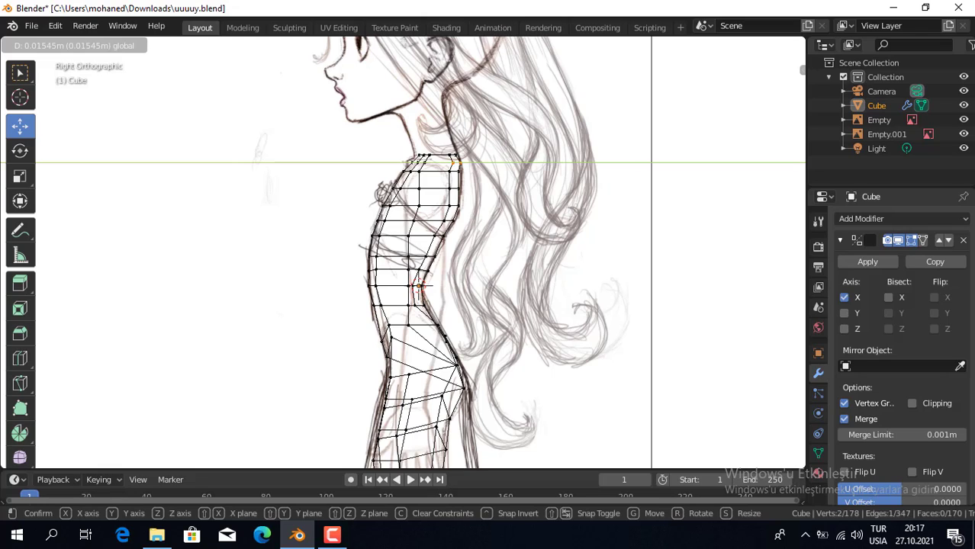
pyautogui.moveTo(513, 163); pyautogui.dragTo(509, 162)
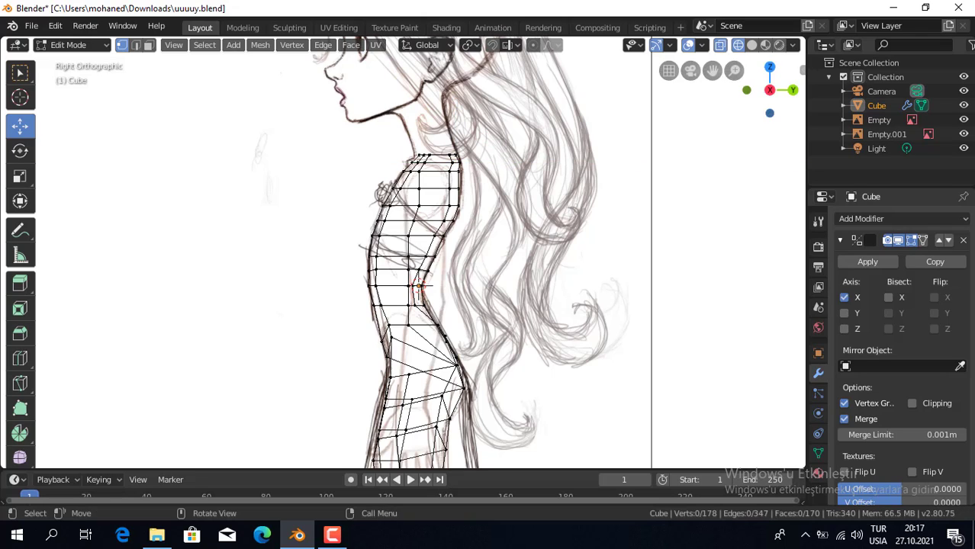
# Rework the selection of vertices along the top of the chest
pyautogui.press('w')
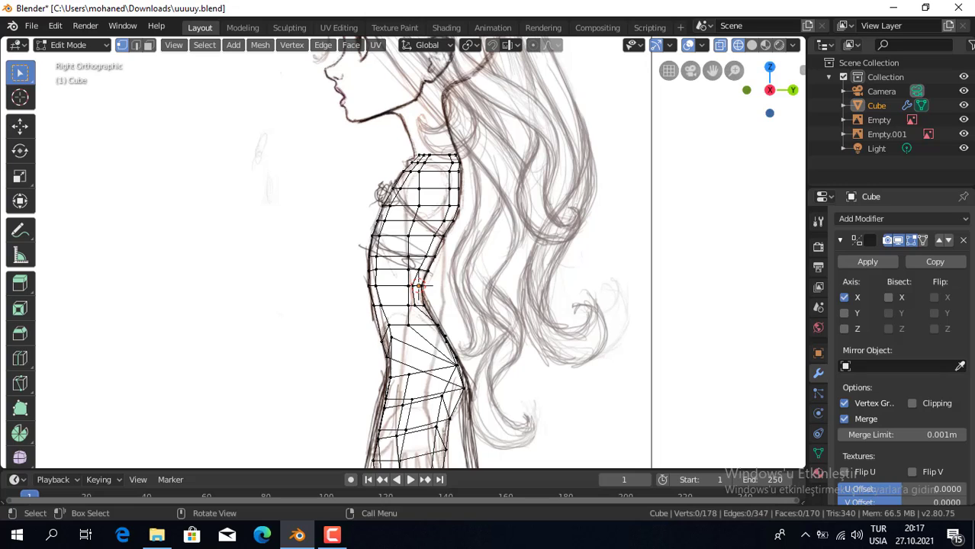
pyautogui.moveTo(461, 162)
pyautogui.mouseDown()
pyautogui.moveTo(448, 136)
pyautogui.moveTo(496, 156)
pyautogui.mouseUp()
pyautogui.hotkey('shift', 'space')
pyautogui.press('g')
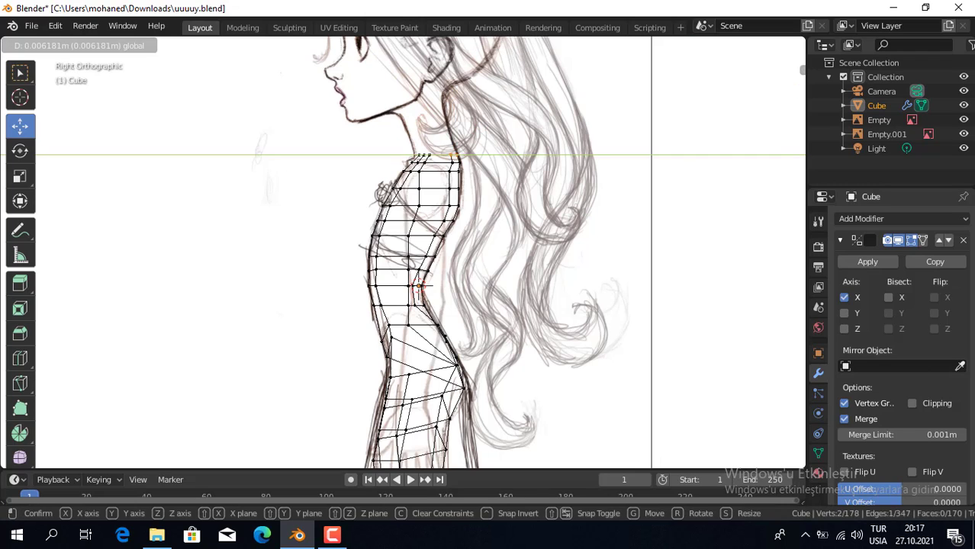
pyautogui.hotkey('alt', 'a')
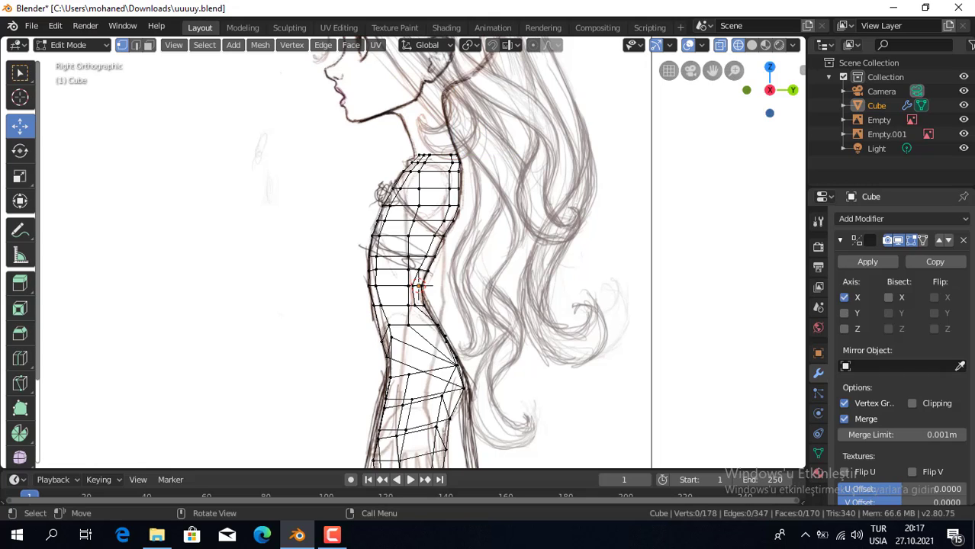
pyautogui.press('w')
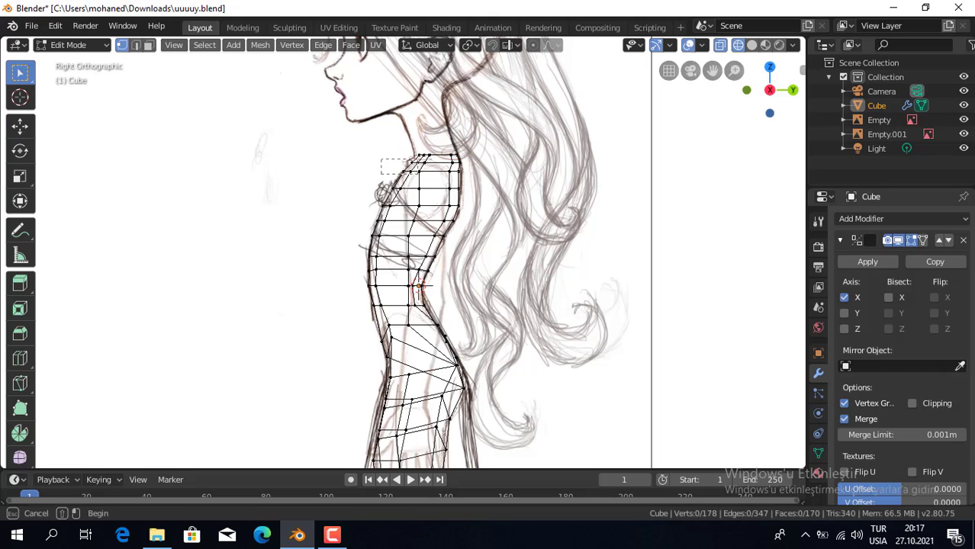
pyautogui.click(417, 163)
pyautogui.moveTo(383, 151); pyautogui.dragTo(417, 165)
pyautogui.click(412, 161)
pyautogui.moveTo(373, 149); pyautogui.dragTo(419, 167)
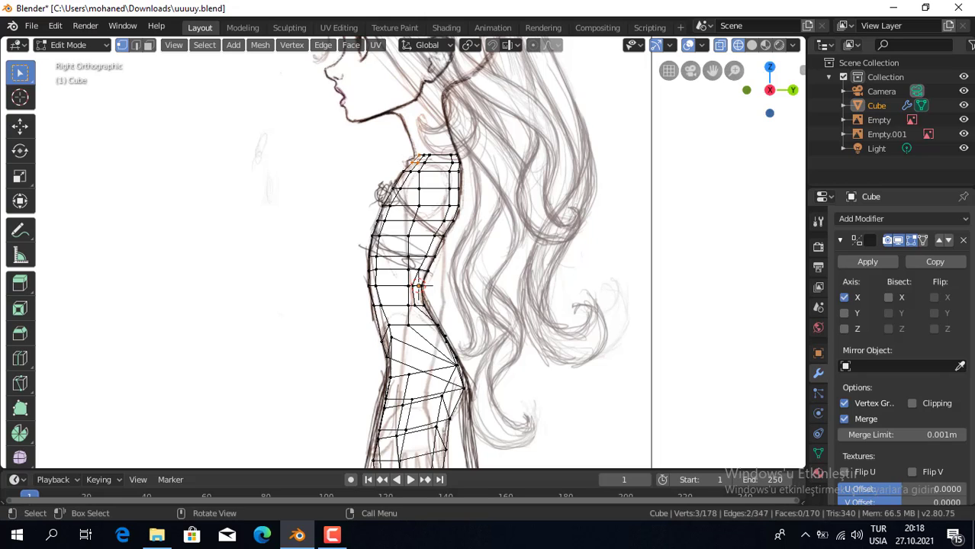
# Slide two top chest vertices along the side profile, then check the front view
pyautogui.click(416, 161)
pyautogui.press('shift')
pyautogui.keyDown('shift'); pyautogui.click(415, 161); pyautogui.keyUp('shift')
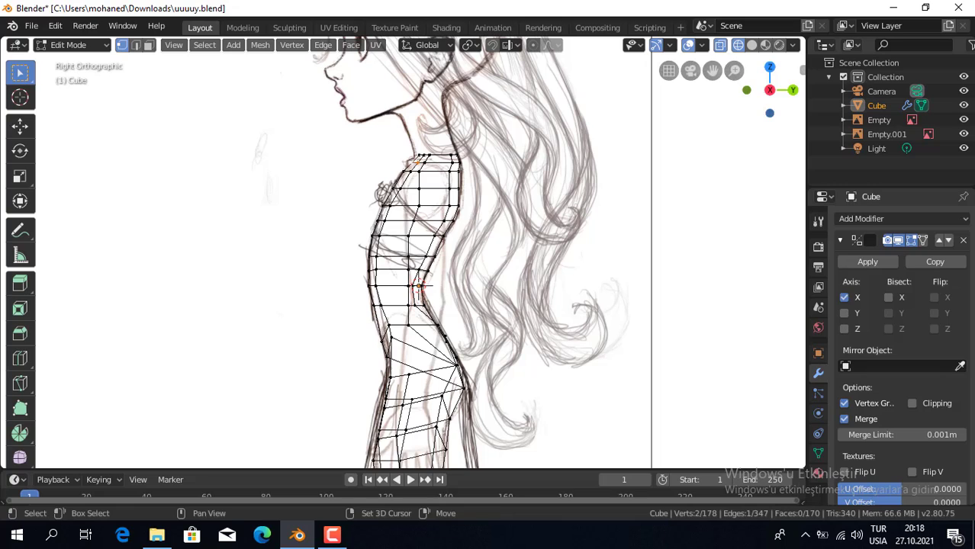
pyautogui.click(20, 125)
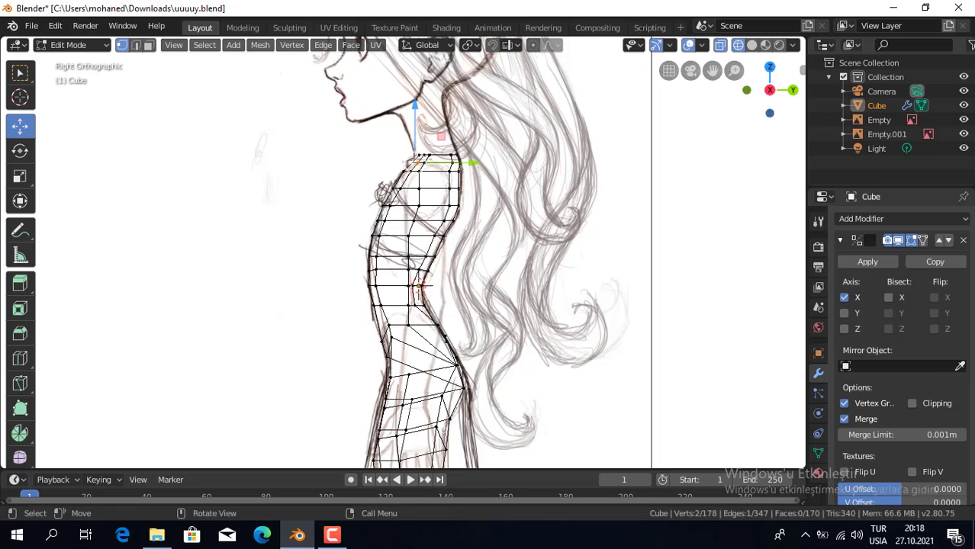
pyautogui.moveTo(474, 162); pyautogui.dragTo(467, 163)
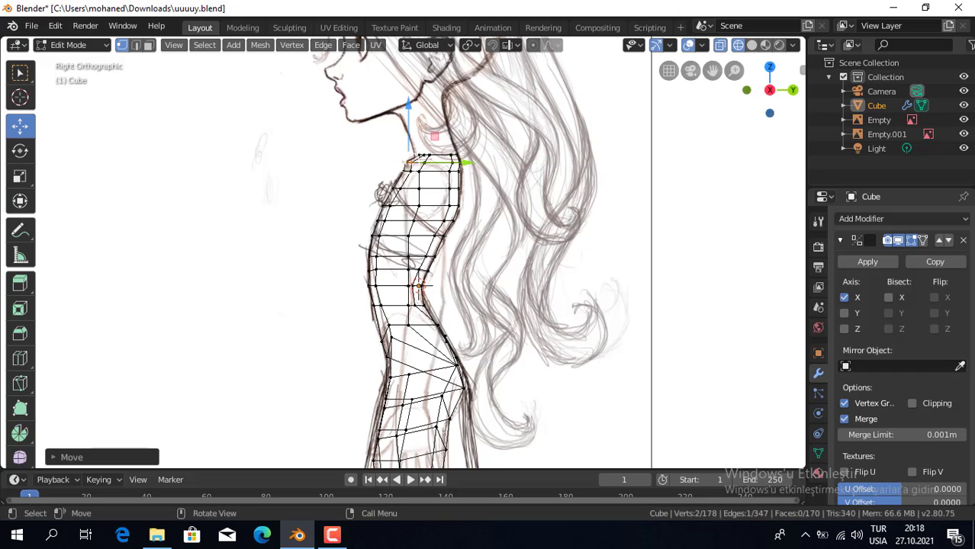
pyautogui.press('KP_1')
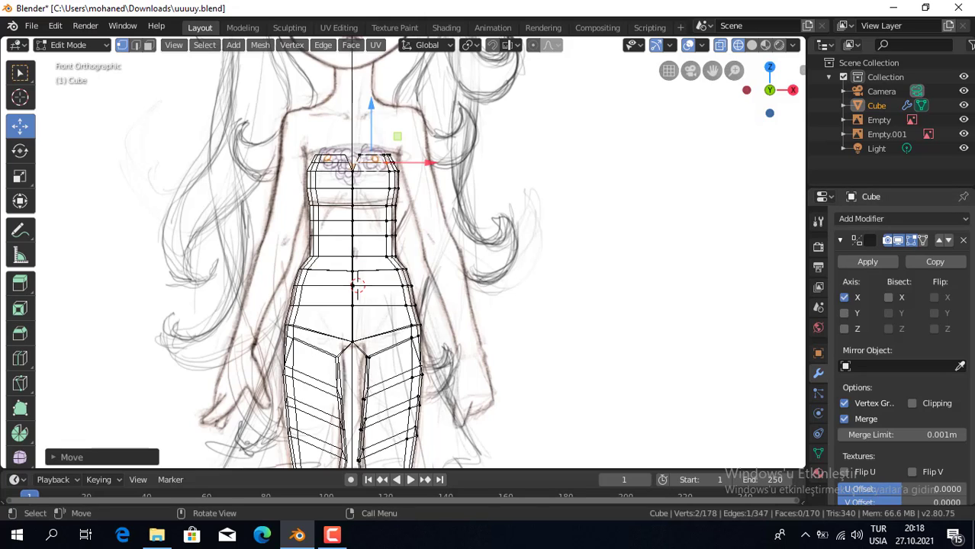
# Undo the recent changes back to before the extra loop at the chest top
pyautogui.keyDown('ctrl'); pyautogui.click(357, 156); pyautogui.keyUp('ctrl')
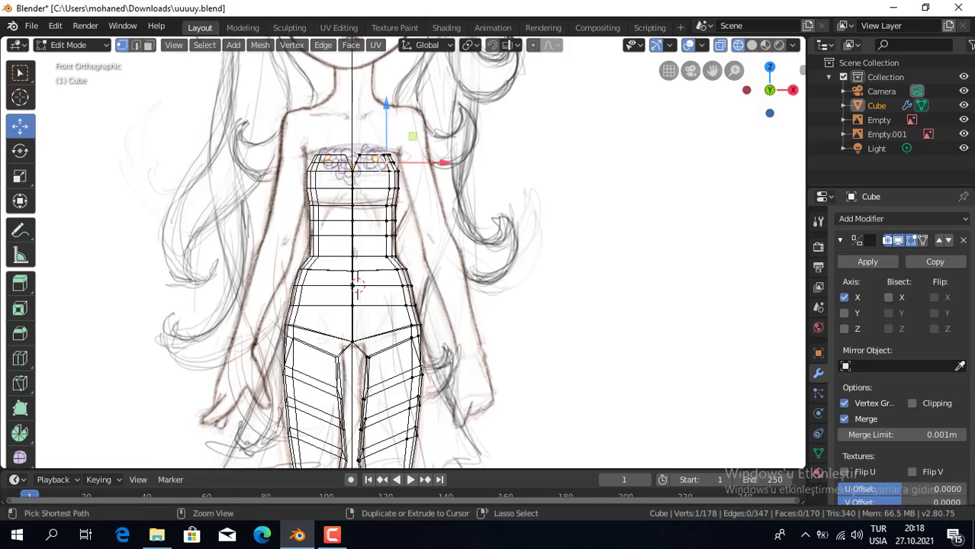
pyautogui.hotkey('ctrl', 'z')
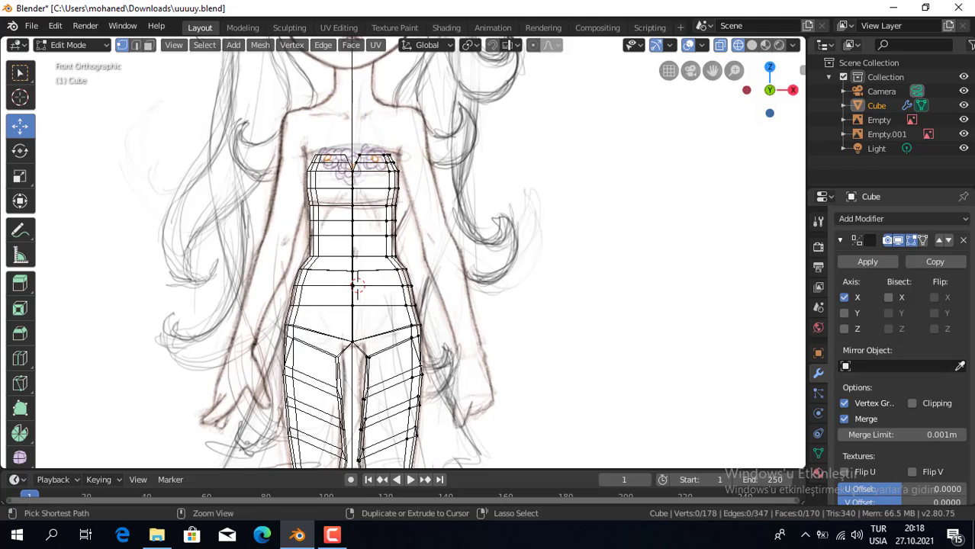
pyautogui.hotkey('ctrl', 'z')
pyautogui.hotkey('ctrl', 'z')
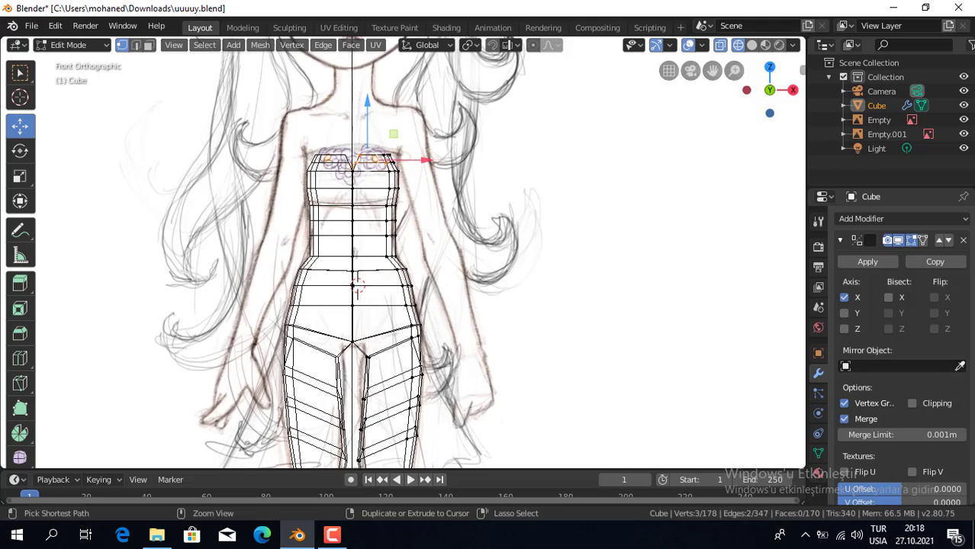
pyautogui.hotkey('ctrl', 'z')
pyautogui.hotkey('ctrl', 'z')
pyautogui.hotkey('ctrl', 'z')
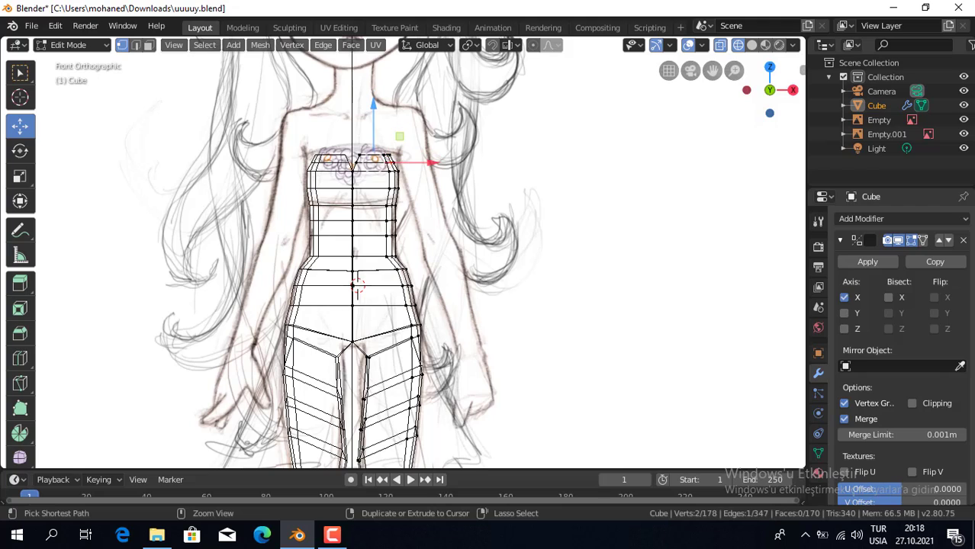
pyautogui.hotkey('ctrl', 'z')
pyautogui.hotkey('ctrl', 'z')
pyautogui.hotkey('ctrl', 'z')
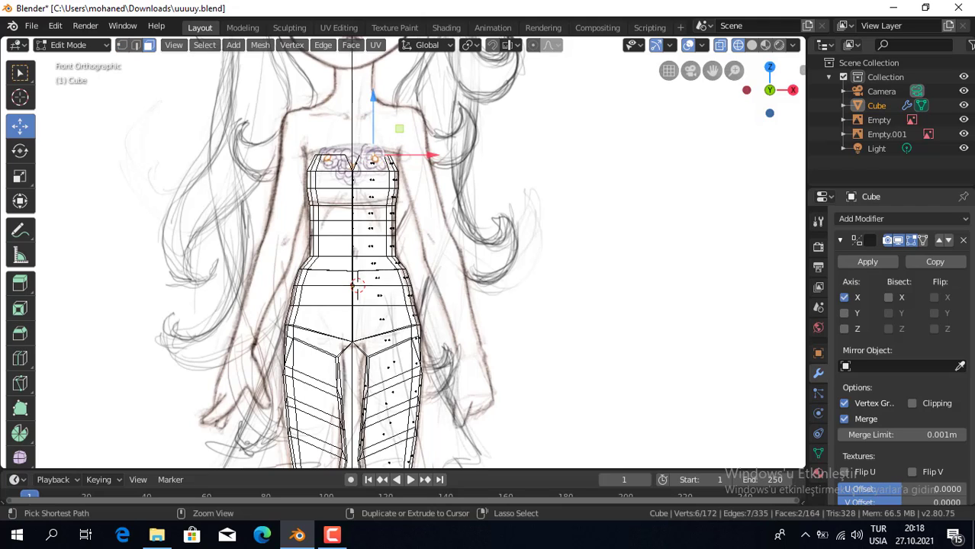
pyautogui.hotkey('ctrl', 'z')
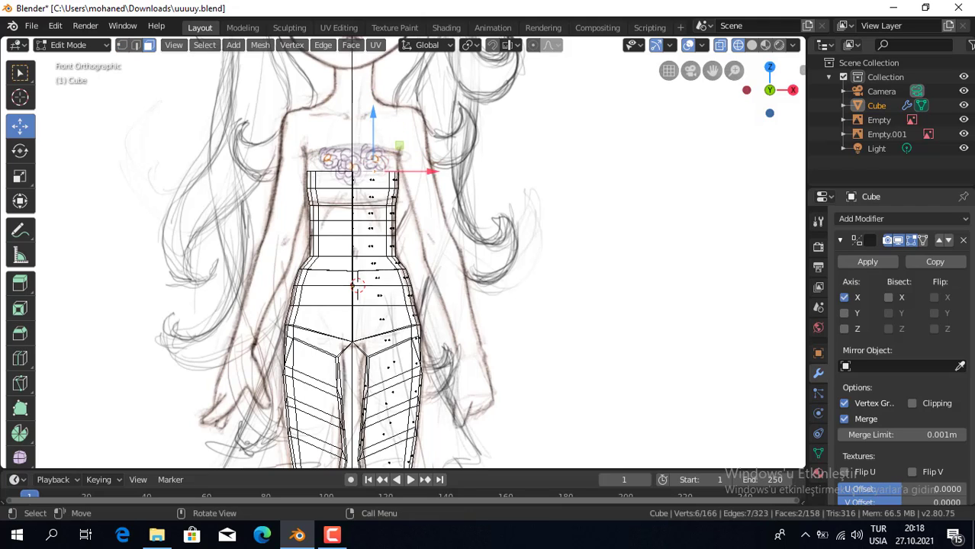
# Extrude the top faces to start the neck and return to a see-through side view
pyautogui.moveTo(458, 290); pyautogui.dragTo(358, 298, button='middle')
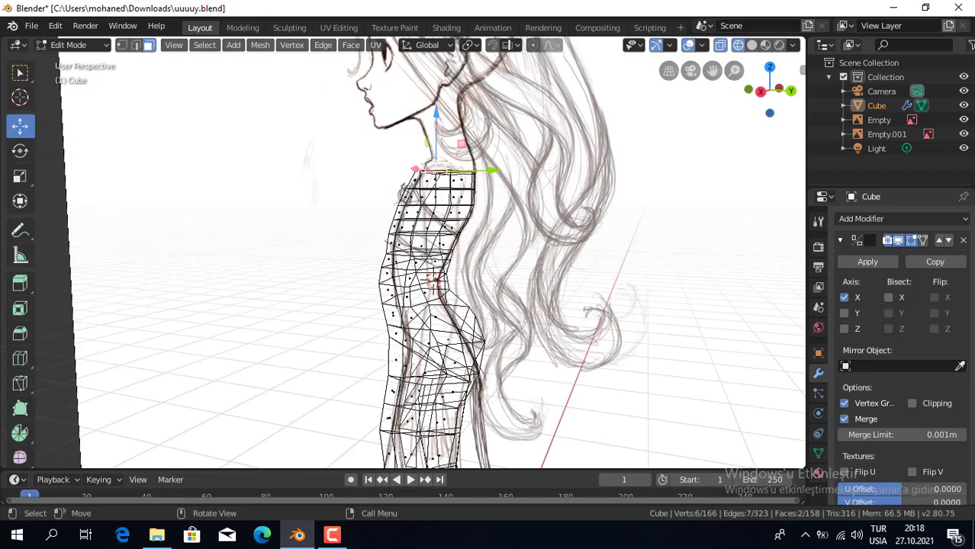
pyautogui.press('e')
pyautogui.press('Return')
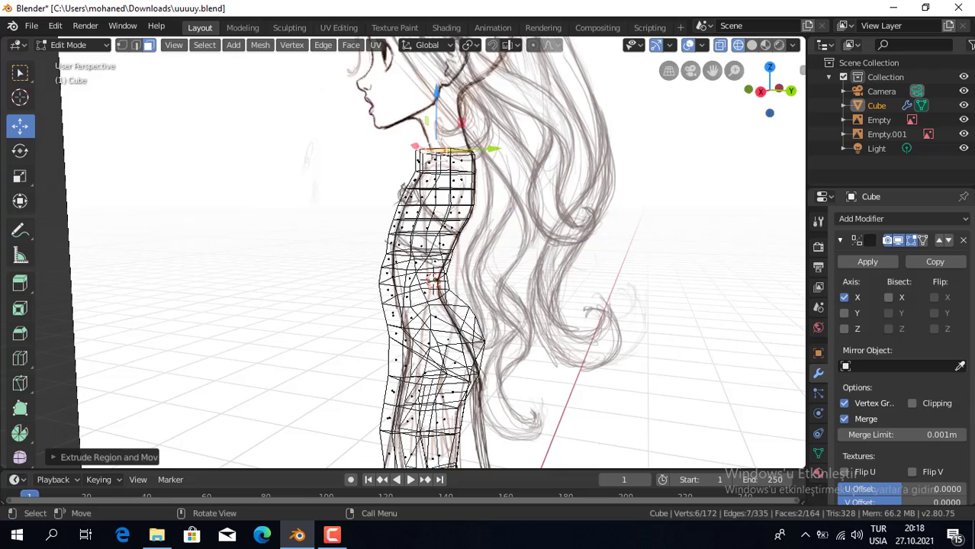
pyautogui.press('KP_1')
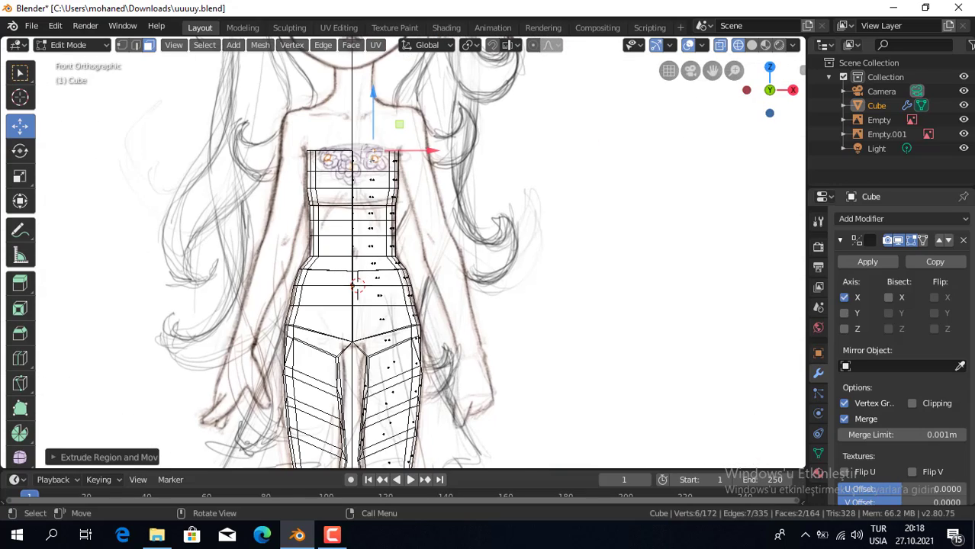
pyautogui.moveTo(457, 290); pyautogui.dragTo(358, 294, button='middle')
pyautogui.press('KP_3')
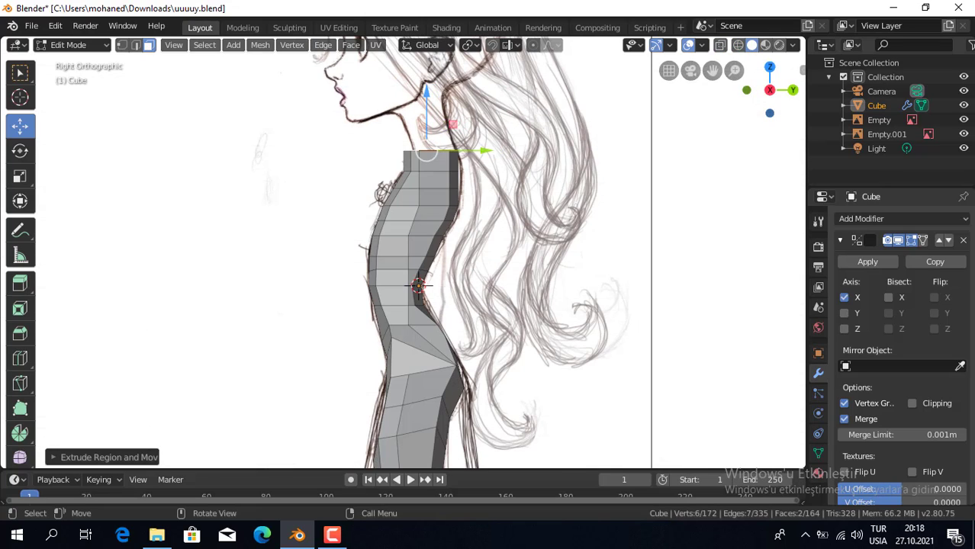
pyautogui.click(752, 45)
pyautogui.hotkey('alt', 'a')
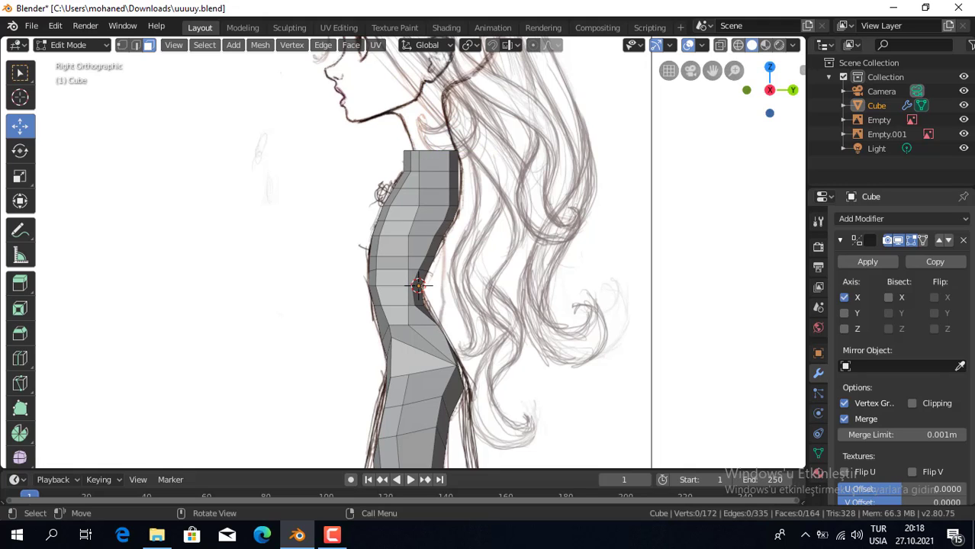
pyautogui.click(738, 46)
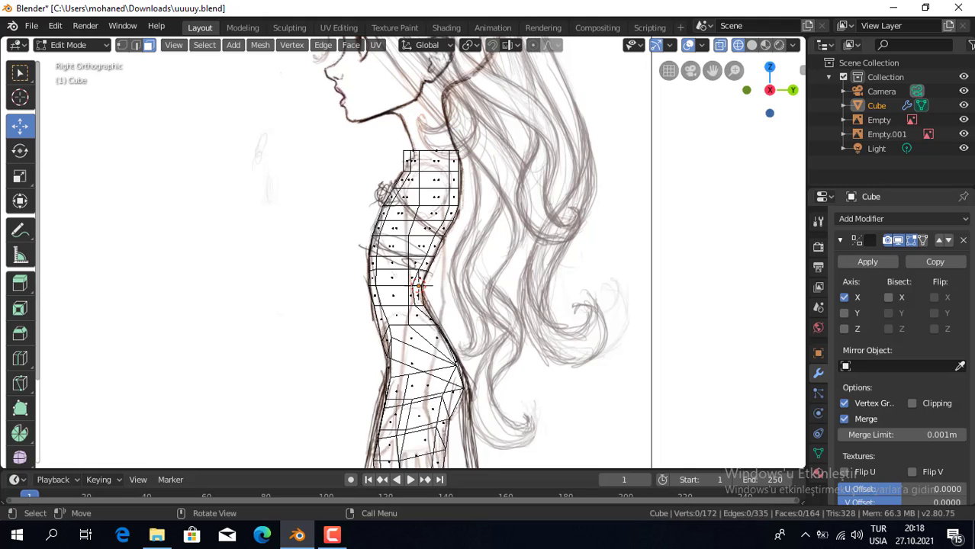
# Slide the four top neck vertices along Y onto the side sketch's neck outline
pyautogui.press('1')
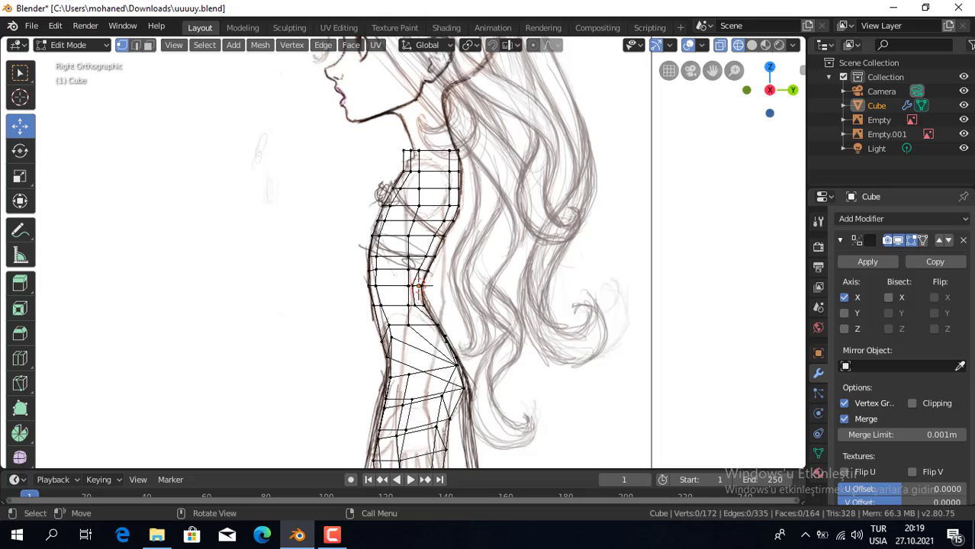
pyautogui.click(20, 72)
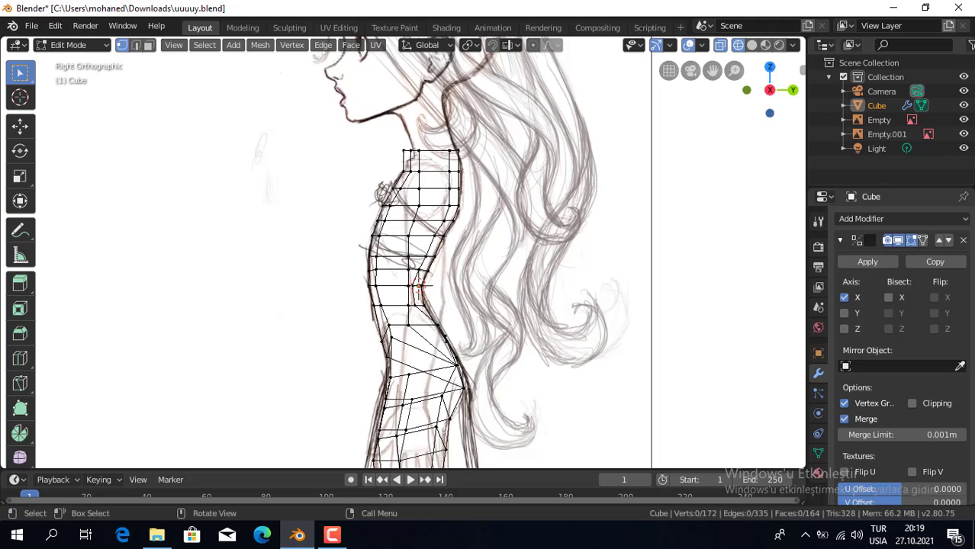
pyautogui.moveTo(385, 137); pyautogui.dragTo(425, 158)
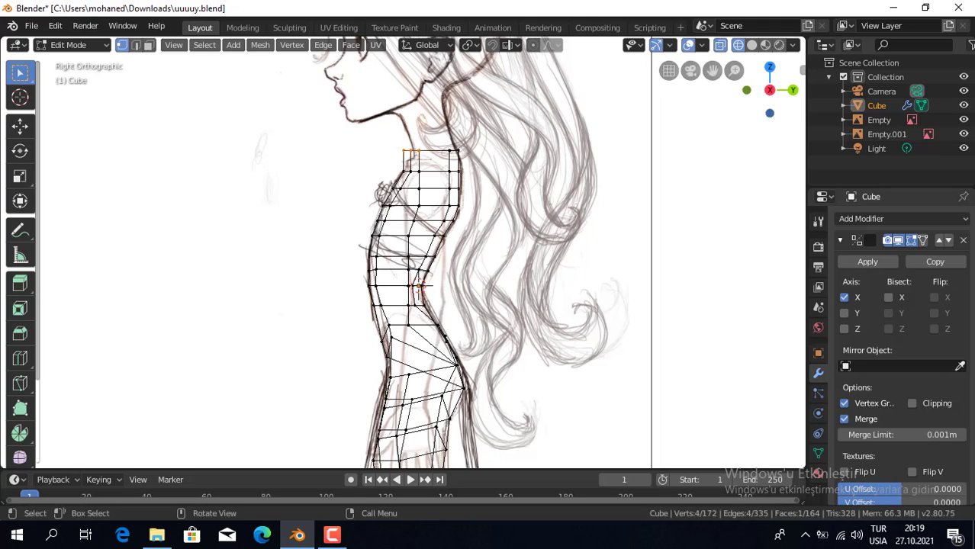
pyautogui.click(20, 124)
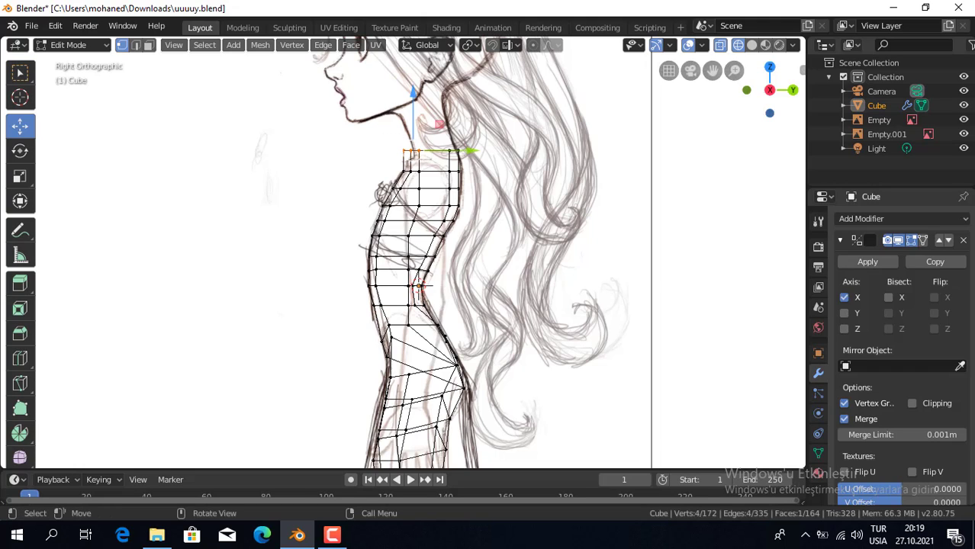
pyautogui.moveTo(458, 151); pyautogui.dragTo(474, 151)
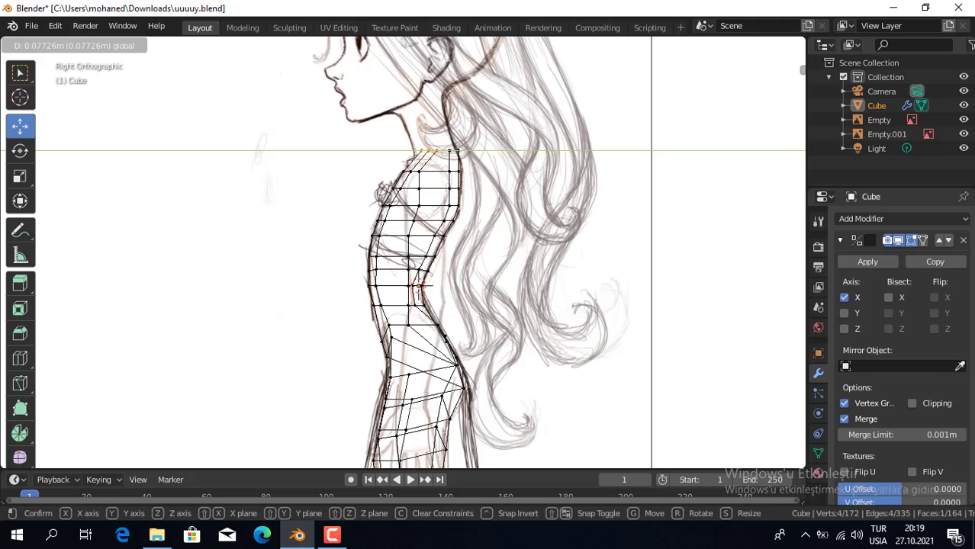
pyautogui.moveTo(474, 151)
pyautogui.mouseDown()
pyautogui.moveTo(417, 157)
pyautogui.moveTo(456, 151)
pyautogui.mouseUp()
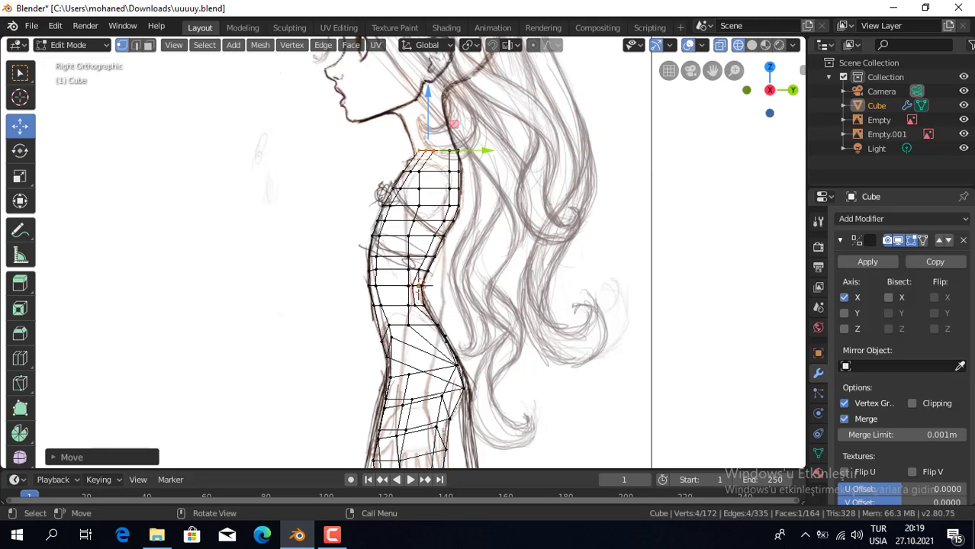
pyautogui.hotkey('alt', 'a')
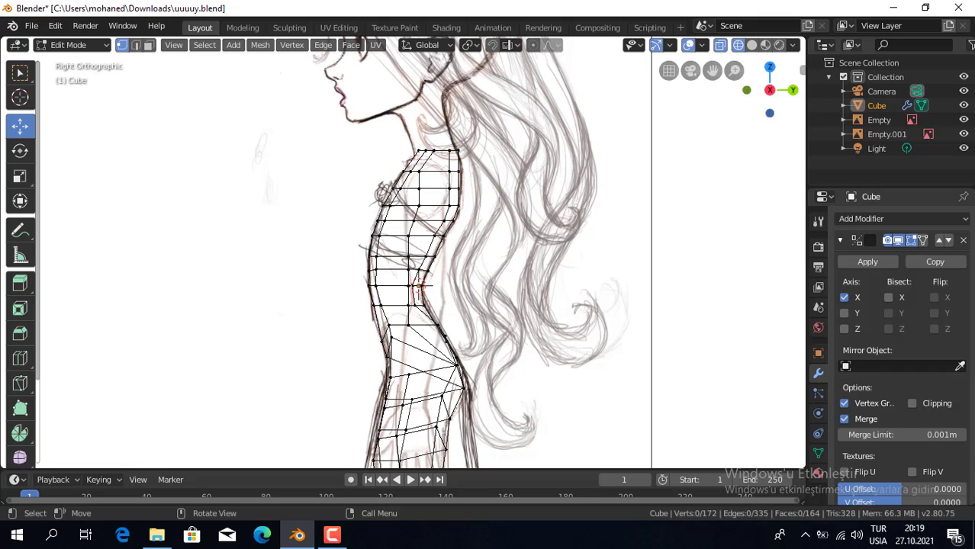
# Move two more neck vertices slightly along Y to follow the sketch
pyautogui.press('w')
pyautogui.moveTo(443, 159); pyautogui.dragTo(467, 177)
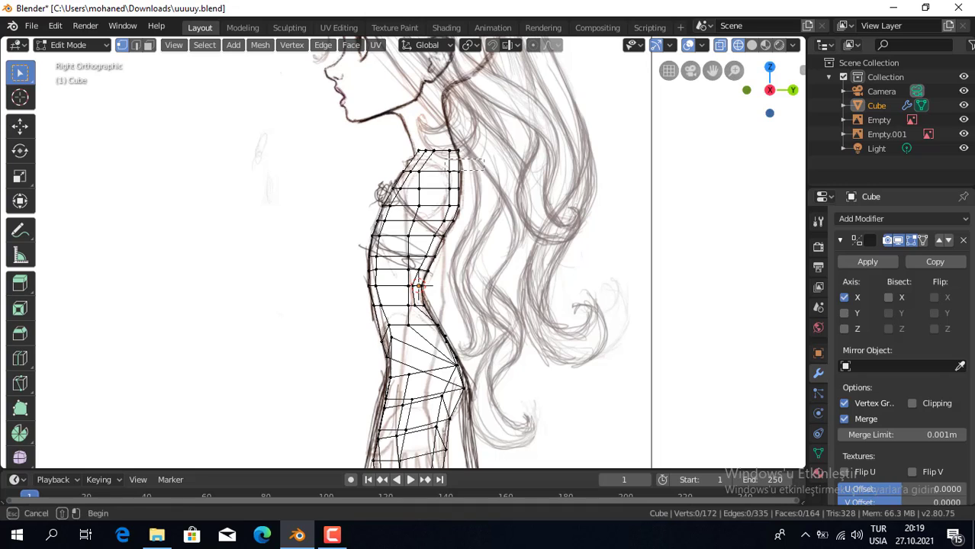
pyautogui.click(20, 125)
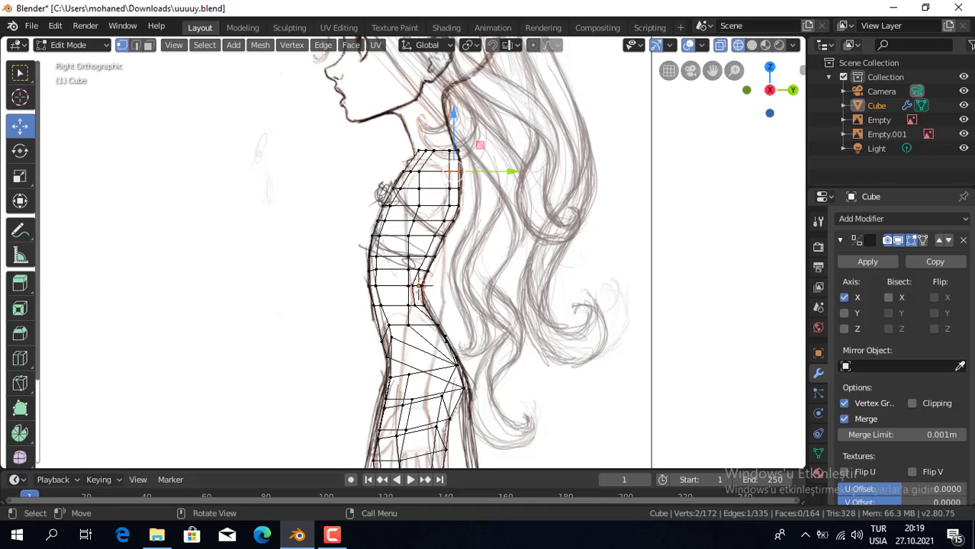
pyautogui.moveTo(503, 172); pyautogui.dragTo(507, 172)
# Add a new edge loop near the top of the torso
pyautogui.hotkey('alt', 'a')
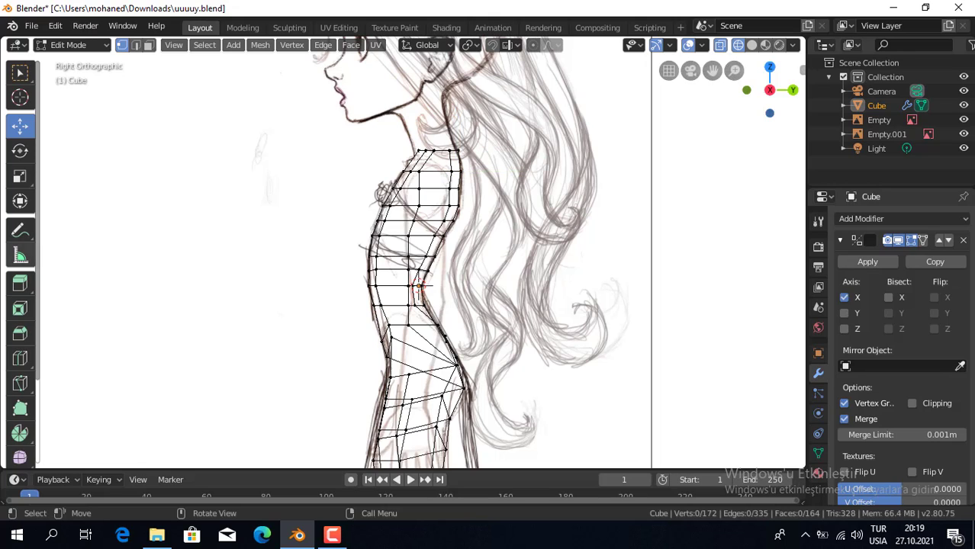
pyautogui.click(20, 358)
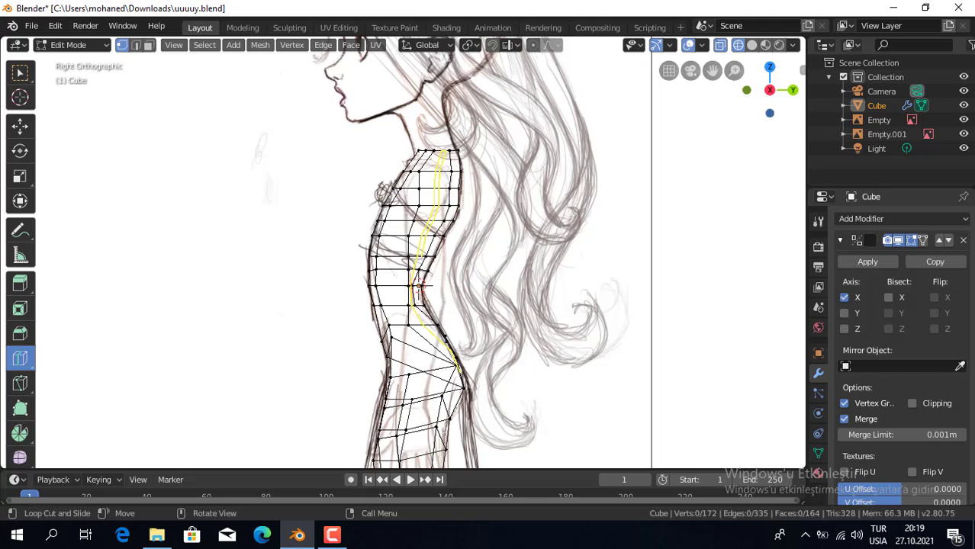
pyautogui.click(435, 159)
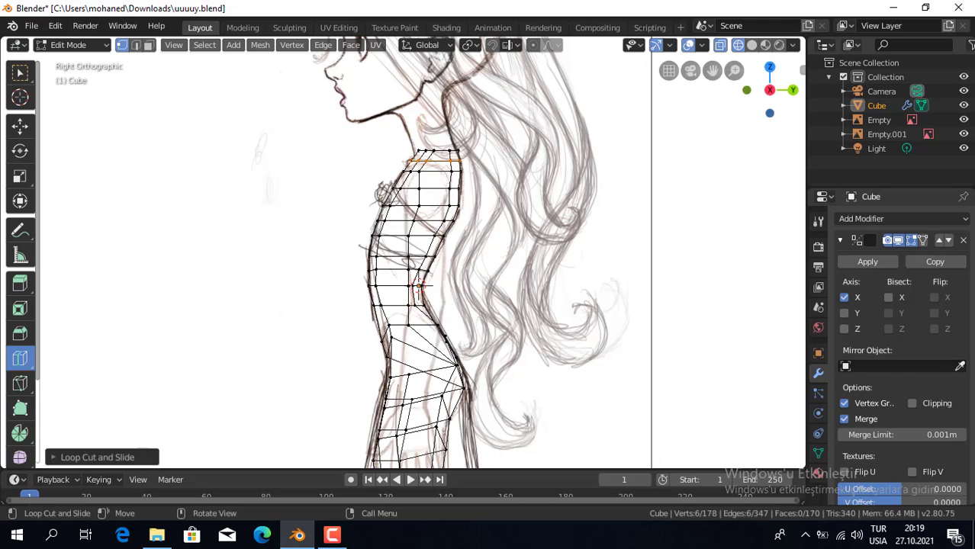
# Shift the torso's top vertices and top front edge along Y toward the side sketch
pyautogui.press('w')
pyautogui.hotkey('alt', 'a')
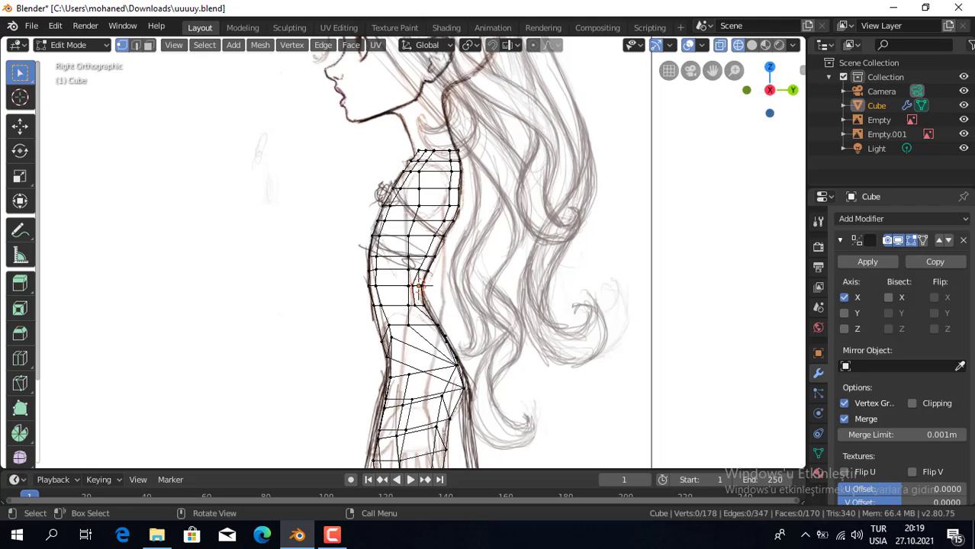
pyautogui.press('b')
pyautogui.moveTo(391, 154)
pyautogui.mouseDown()
pyautogui.moveTo(424, 170)
pyautogui.moveTo(427, 154)
pyautogui.moveTo(455, 161)
pyautogui.mouseUp()
pyautogui.click(19, 125)
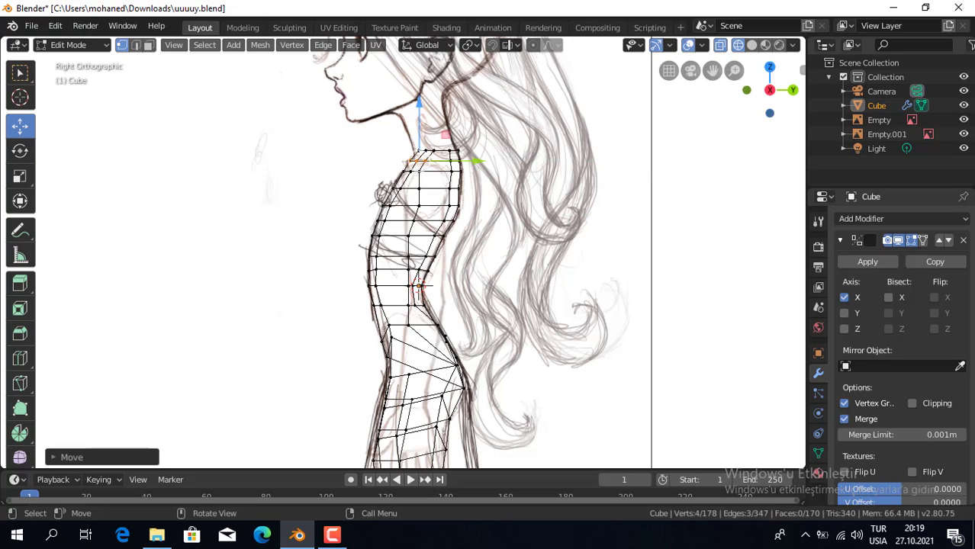
pyautogui.hotkey('alt', 'a')
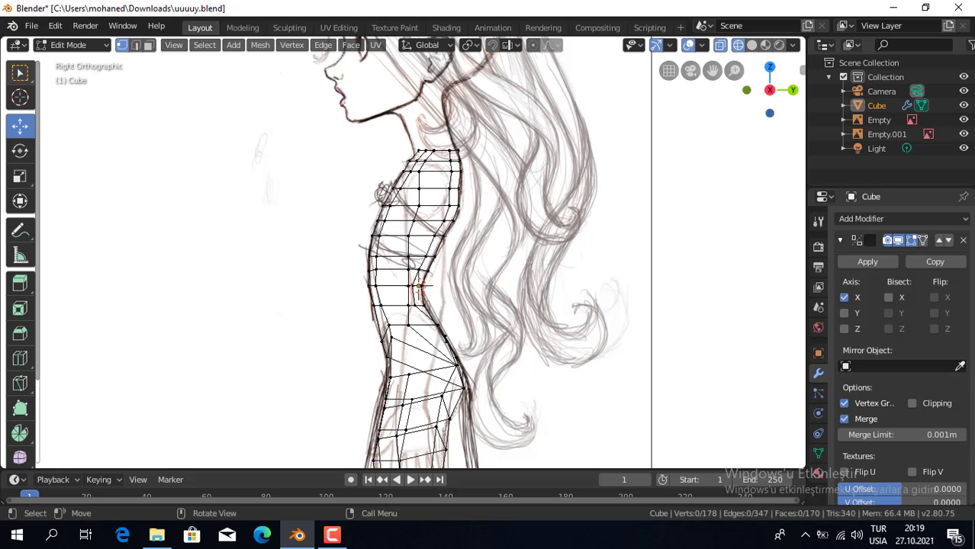
pyautogui.click(20, 72)
pyautogui.moveTo(408, 140); pyautogui.dragTo(427, 155)
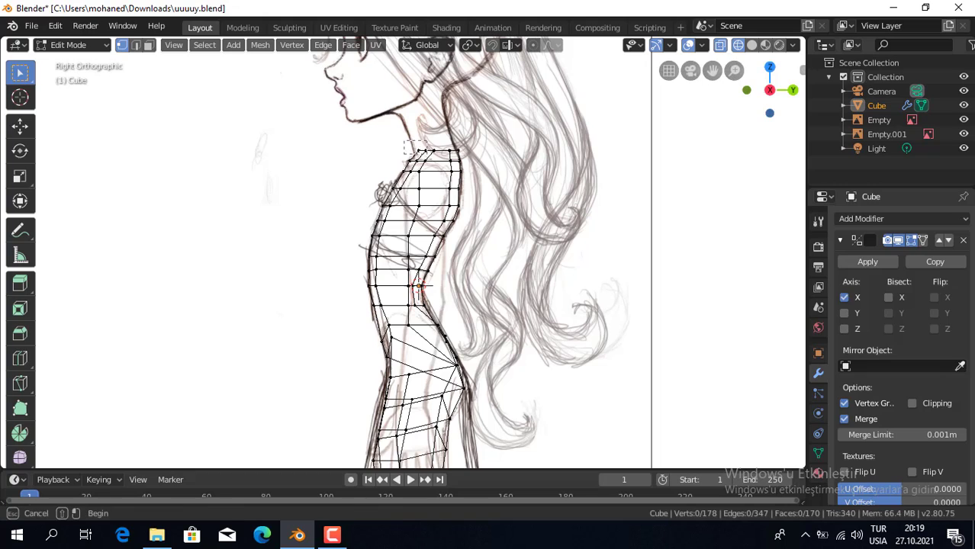
pyautogui.click(20, 125)
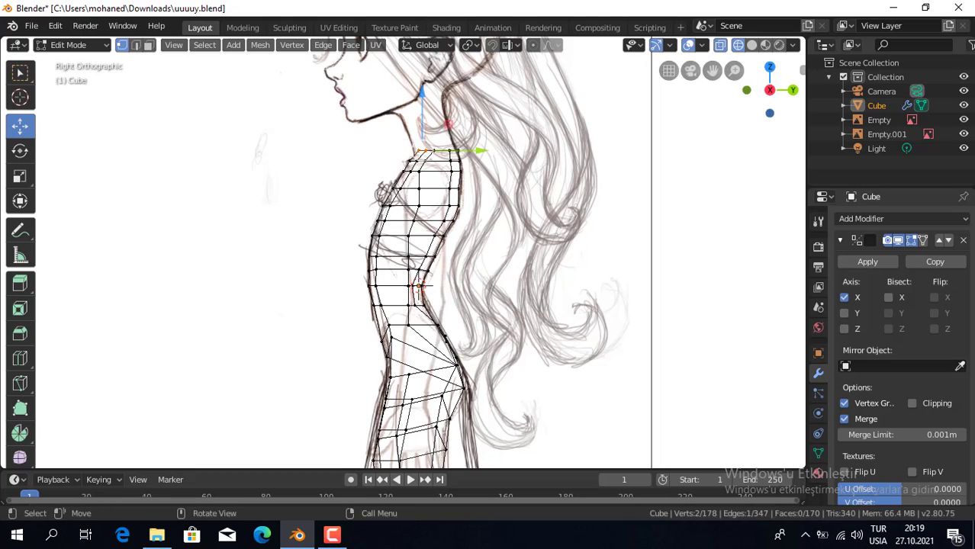
pyautogui.moveTo(478, 151); pyautogui.dragTo(461, 151)
# Nudge the whole top row of vertices along Y, then check from front view
pyautogui.hotkey('alt', 'a')
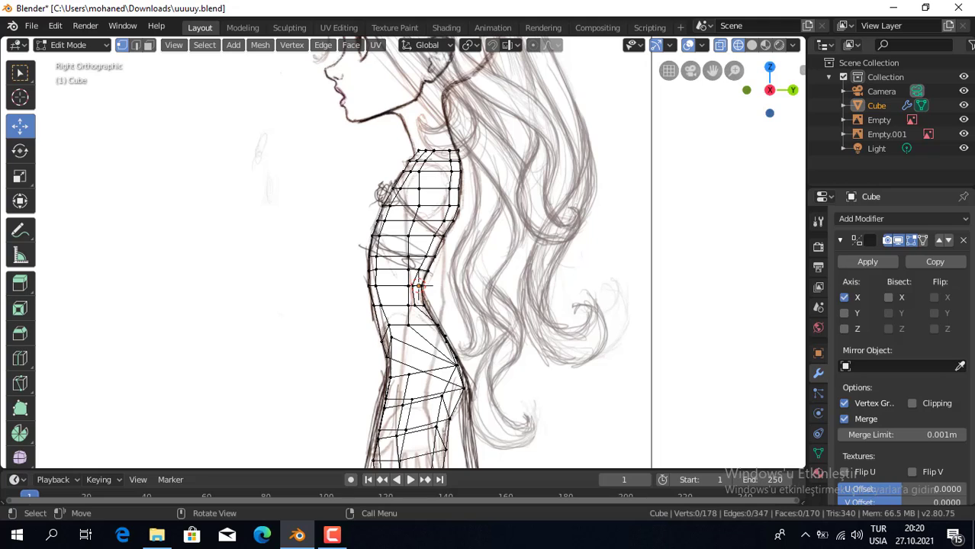
pyautogui.press('w')
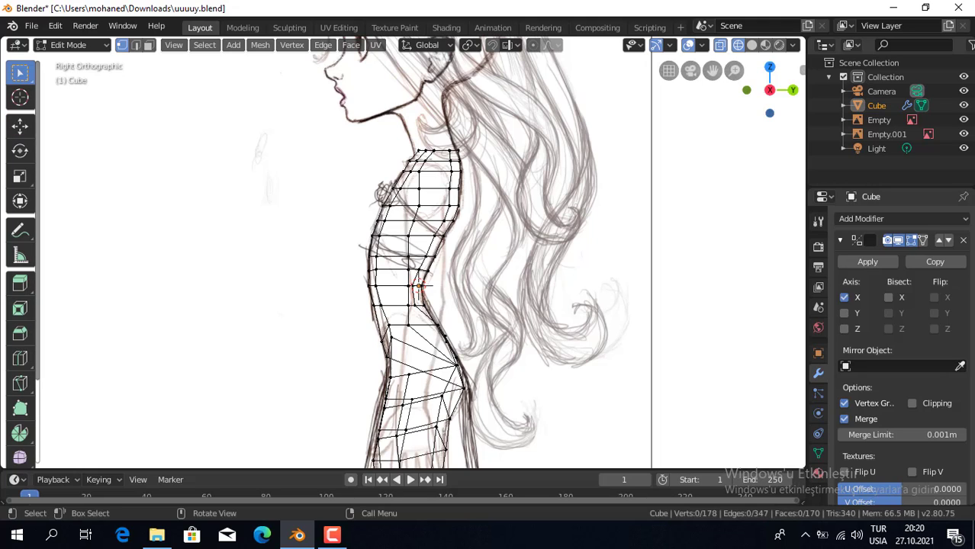
pyautogui.moveTo(461, 124); pyautogui.dragTo(419, 155)
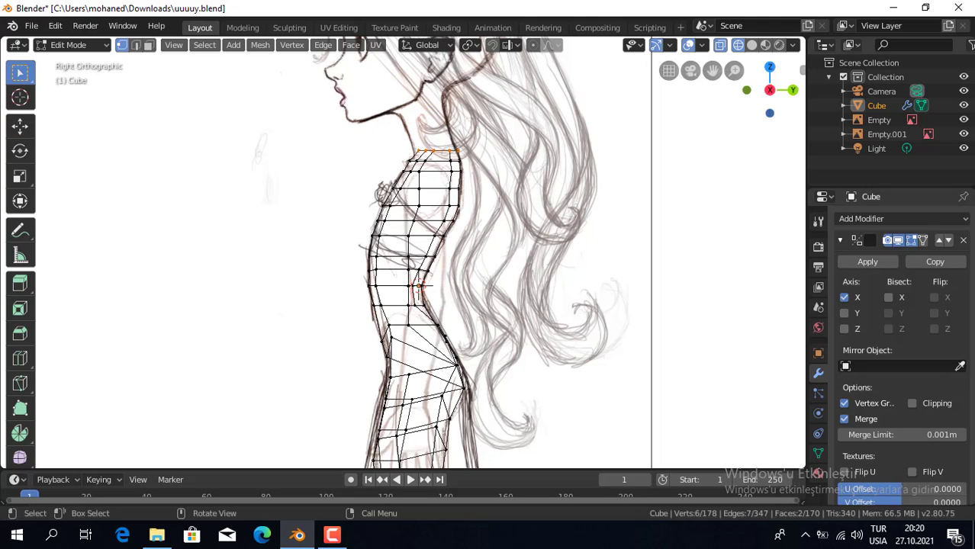
pyautogui.click(20, 126)
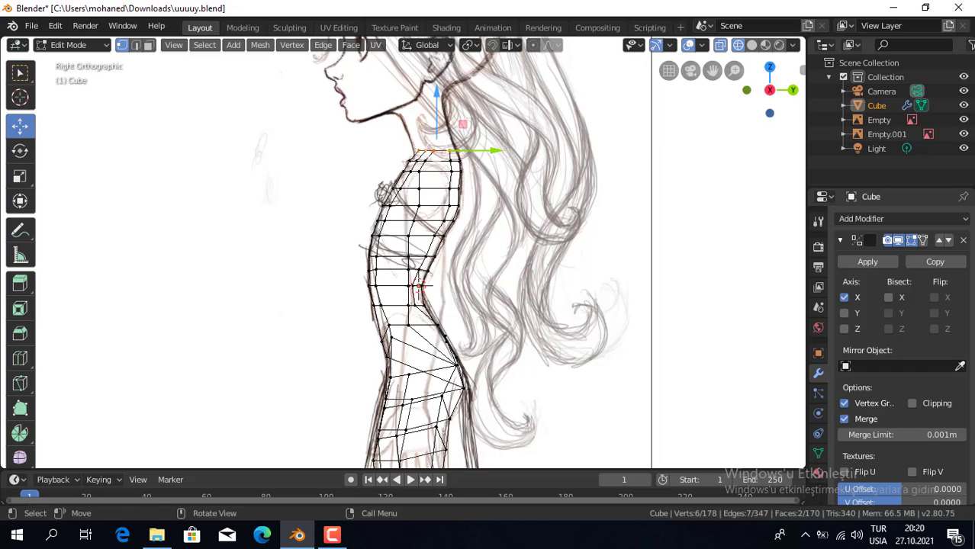
pyautogui.moveTo(490, 151); pyautogui.dragTo(422, 155)
pyautogui.moveTo(490, 150); pyautogui.dragTo(492, 151)
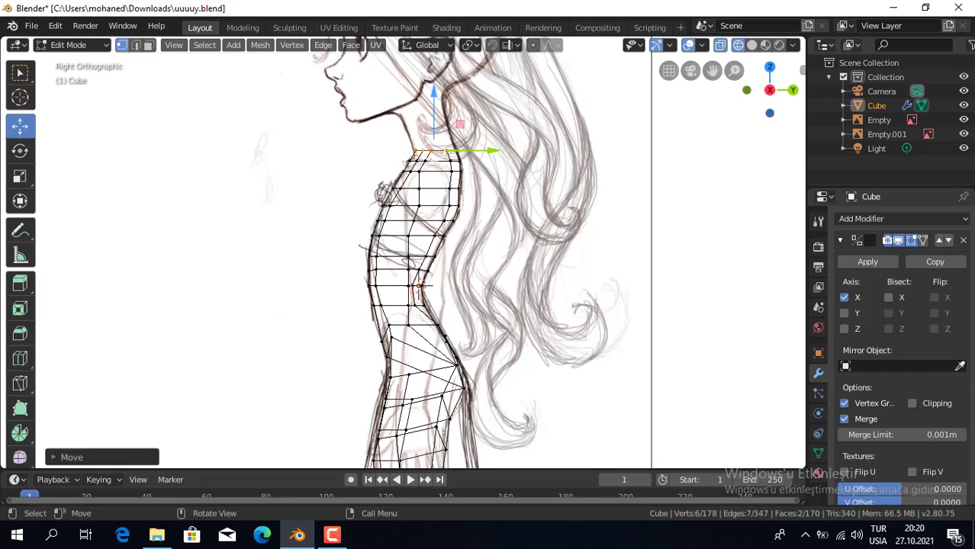
pyautogui.press('KP_1')
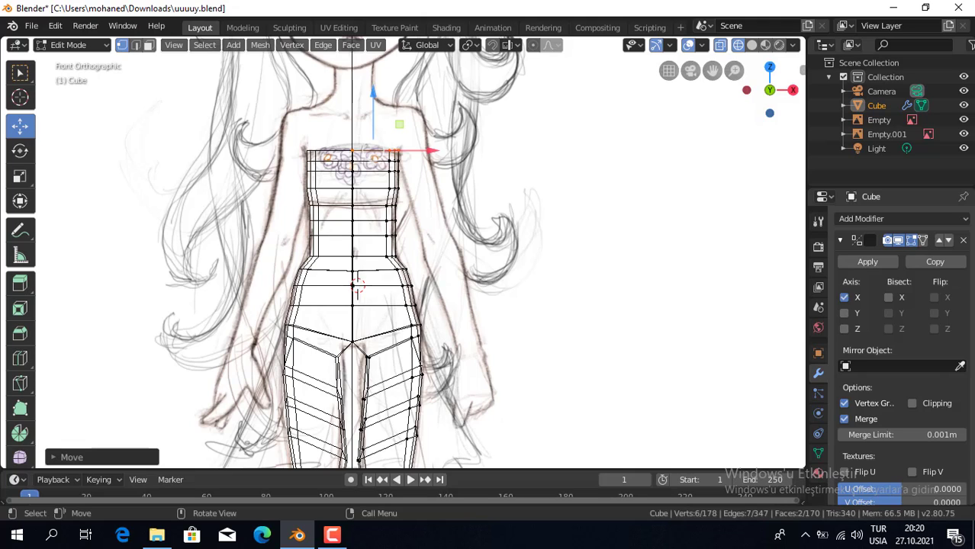
# Switch to face selection with solid shading and view the torso from the right side
pyautogui.press('3')
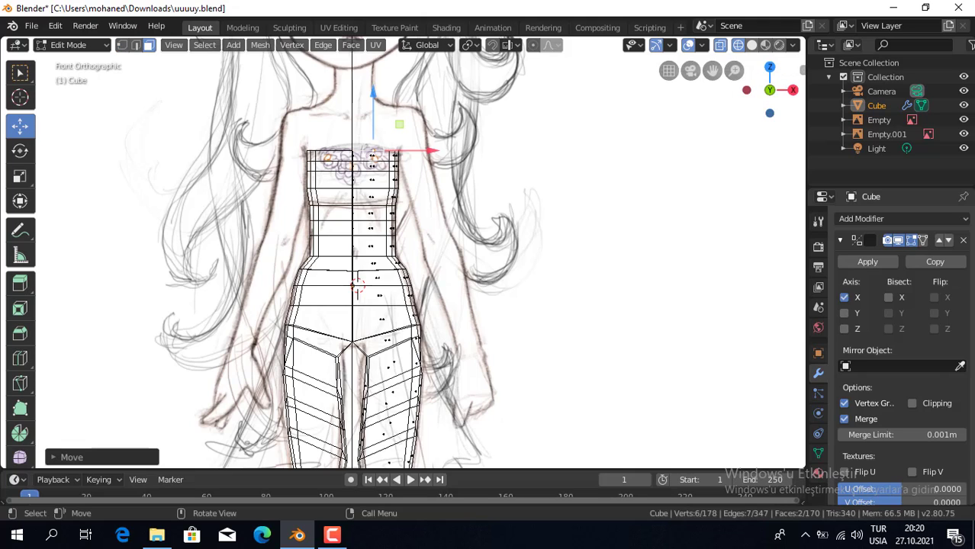
pyautogui.hotkey('shift', 'z')
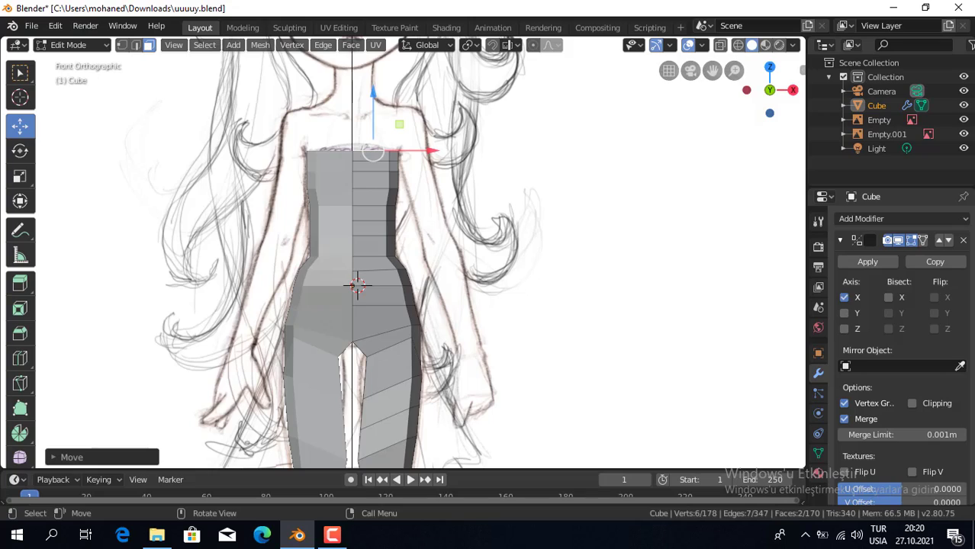
pyautogui.moveTo(458, 267); pyautogui.dragTo(633, 236, button='middle')
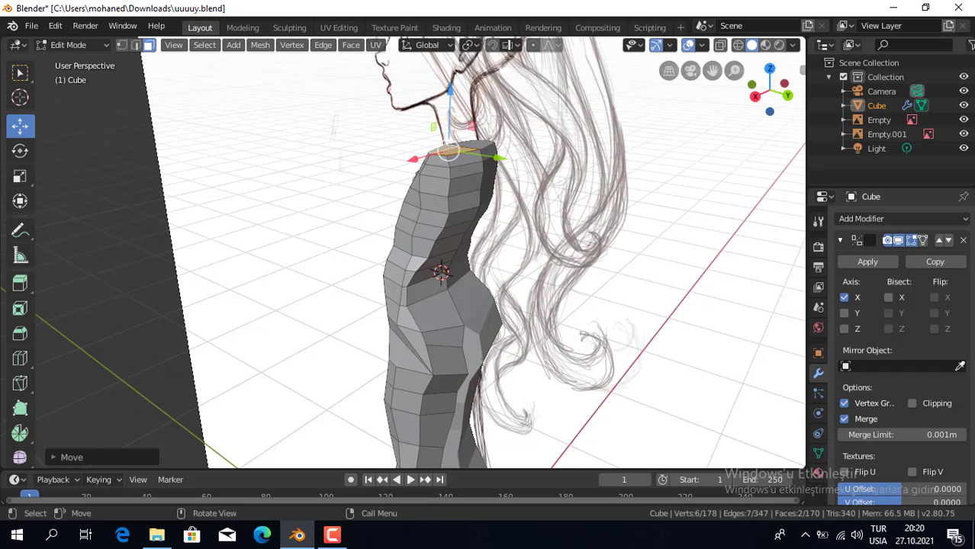
pyautogui.press('KP_3')
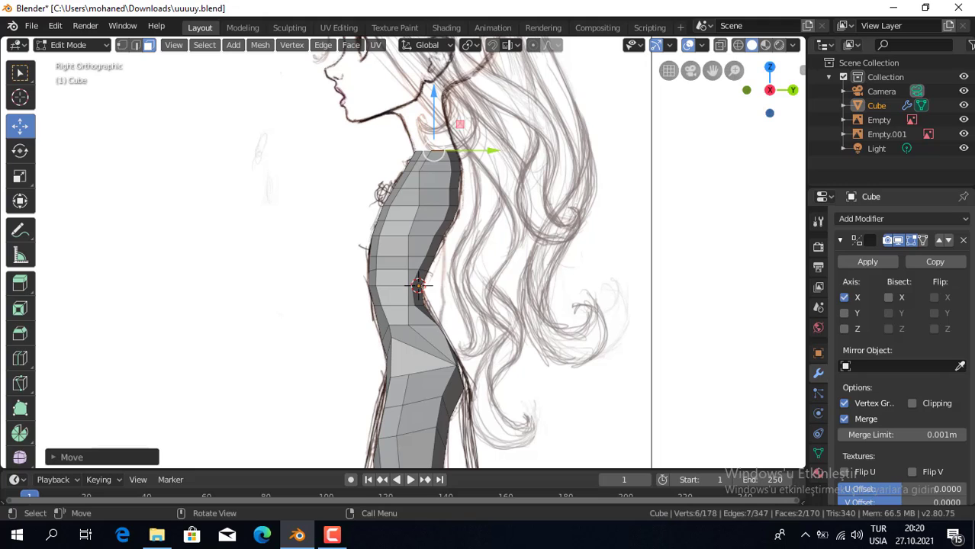
# Extrude the top face upward into a neck and adjust it along Y under the chin
pyautogui.press('e')
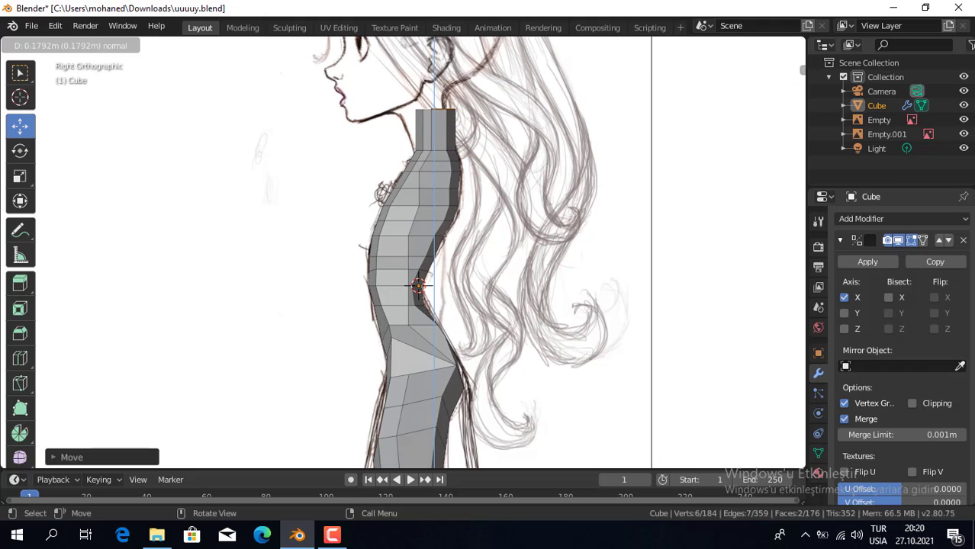
pyautogui.press('Return')
pyautogui.press('g')
pyautogui.press('y')
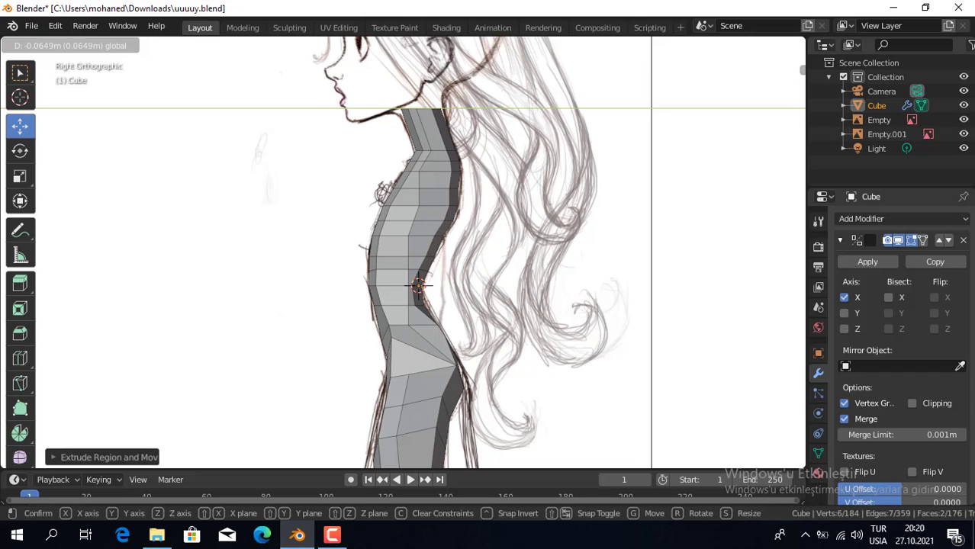
pyautogui.moveTo(419, 282)
pyautogui.mouseDown(button='middle')
pyautogui.moveTo(328, 278)
pyautogui.moveTo(351, 278)
pyautogui.mouseUp(button='middle')
pyautogui.press('KP_1')
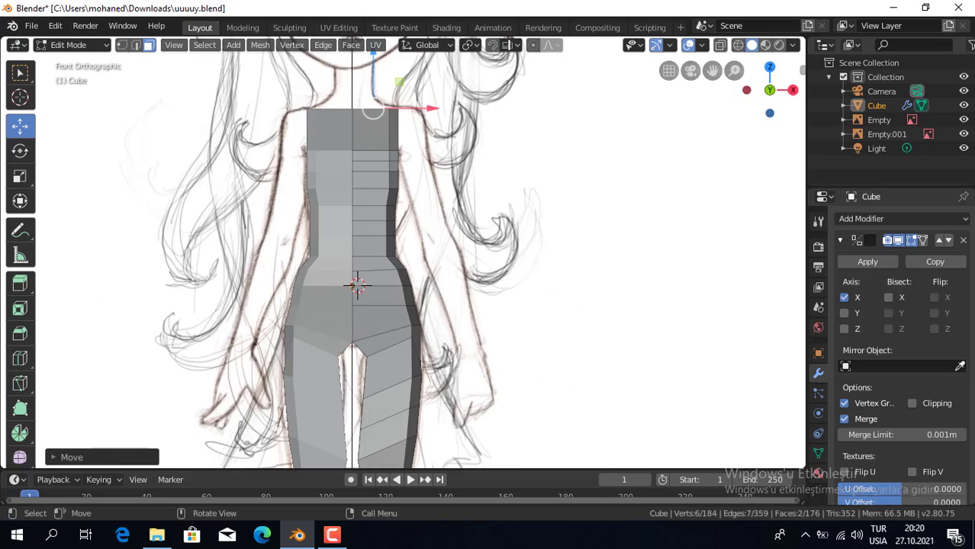
pyautogui.press('KP_3')
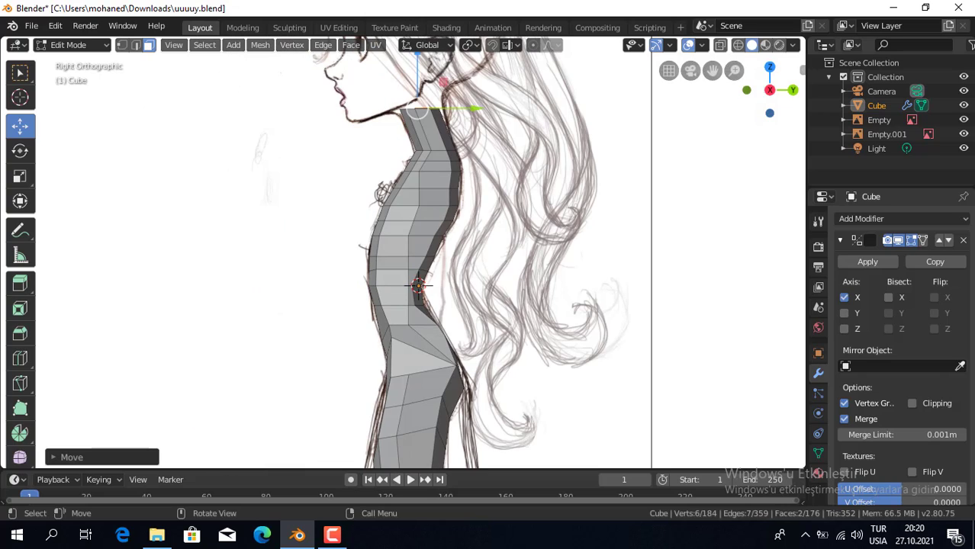
pyautogui.moveTo(328, 278); pyautogui.dragTo(473, 279, button='middle')
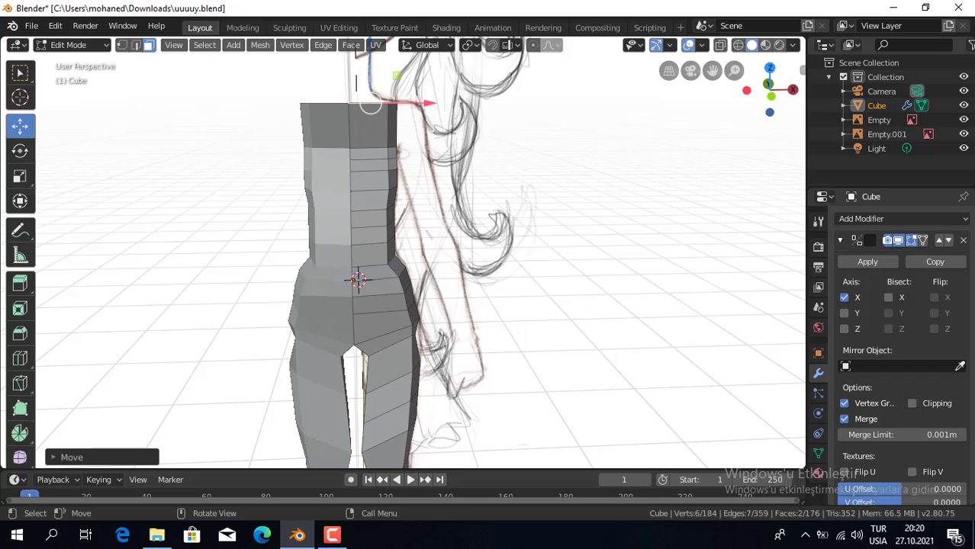
# Try shrinking and pinching the torso top inward, then undo those test changes
pyautogui.click(20, 175)
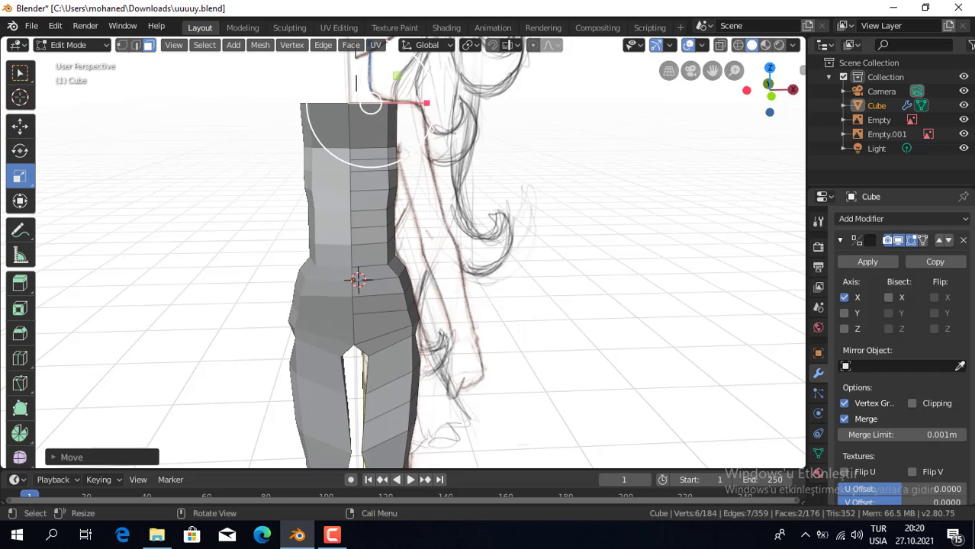
pyautogui.moveTo(413, 98); pyautogui.dragTo(401, 101)
pyautogui.click(402, 102)
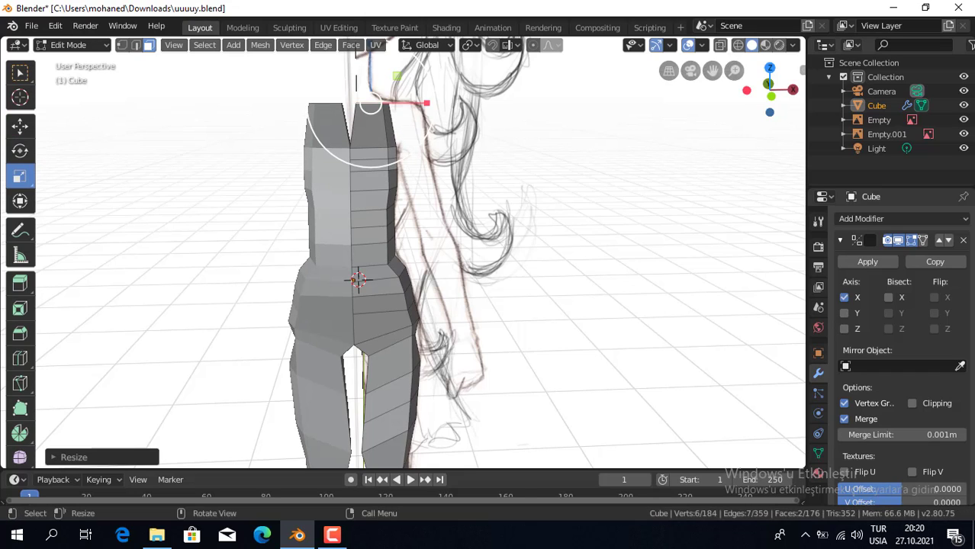
pyautogui.hotkey('ctrl', 'z')
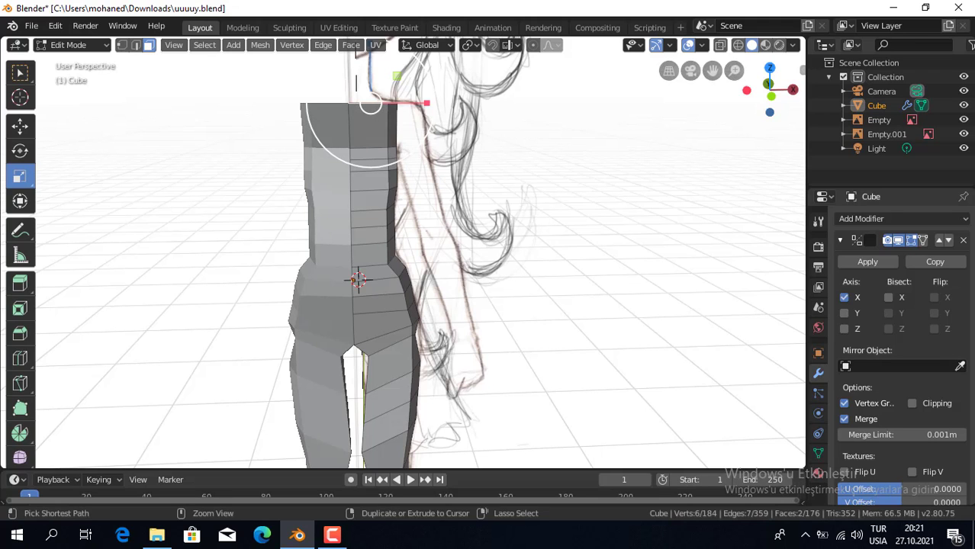
pyautogui.moveTo(356, 82); pyautogui.dragTo(427, 84, button='middle')
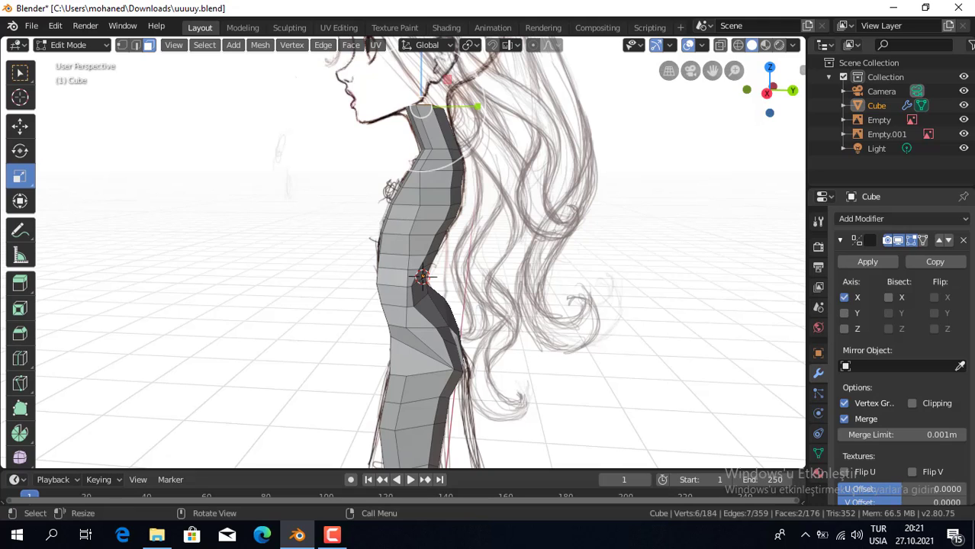
pyautogui.moveTo(428, 84); pyautogui.dragTo(359, 122, button='middle')
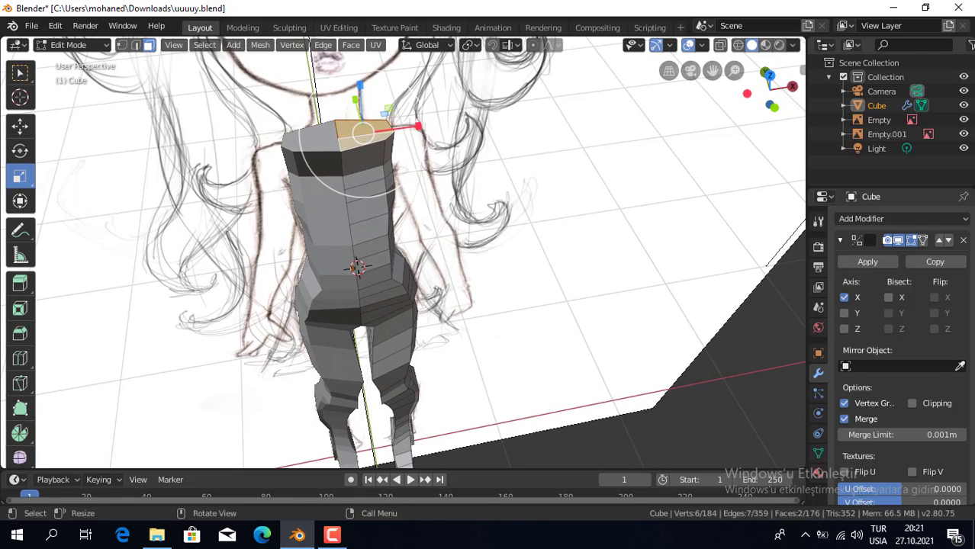
pyautogui.moveTo(363, 133); pyautogui.dragTo(359, 136)
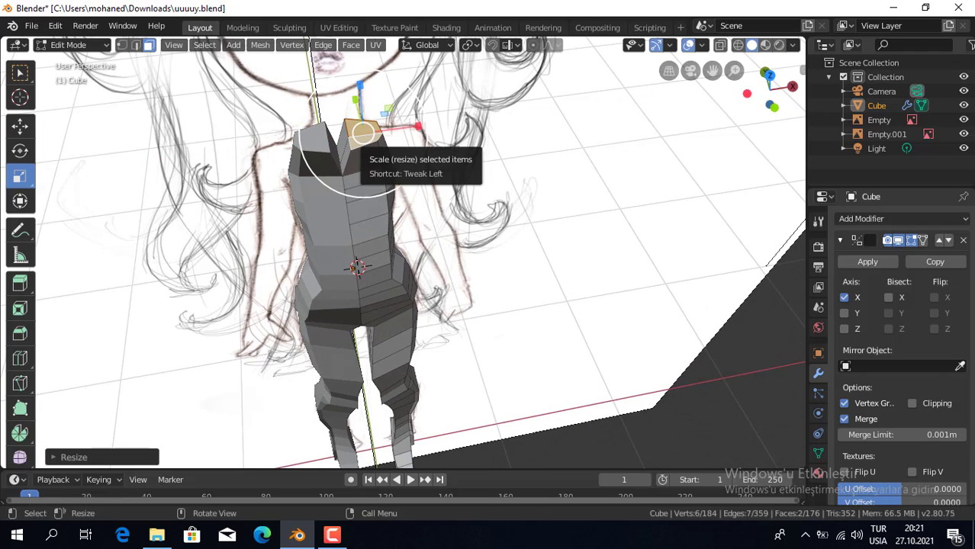
pyautogui.hotkey('ctrl', 'z')
pyautogui.press('KP_3')
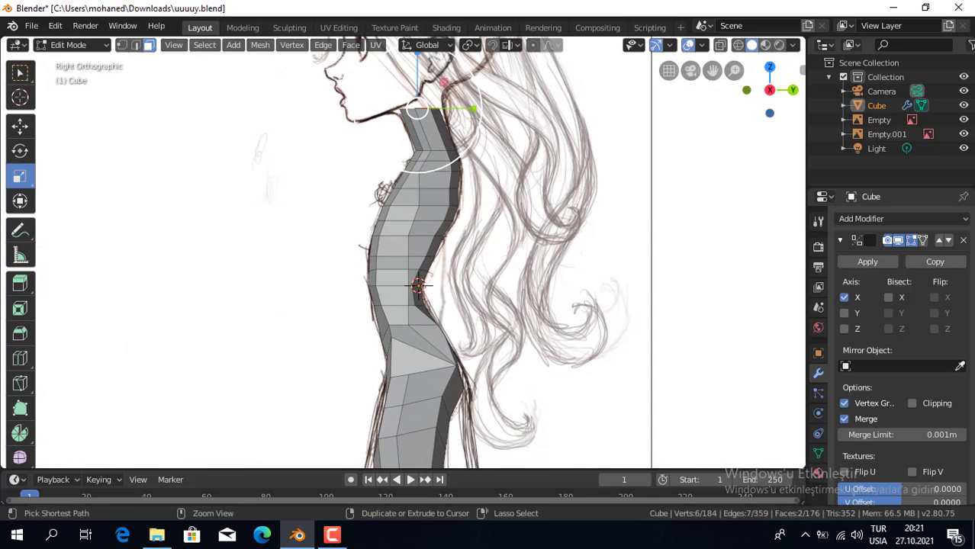
pyautogui.hotkey('ctrl', 'z')
pyautogui.hotkey('ctrl', 'z')
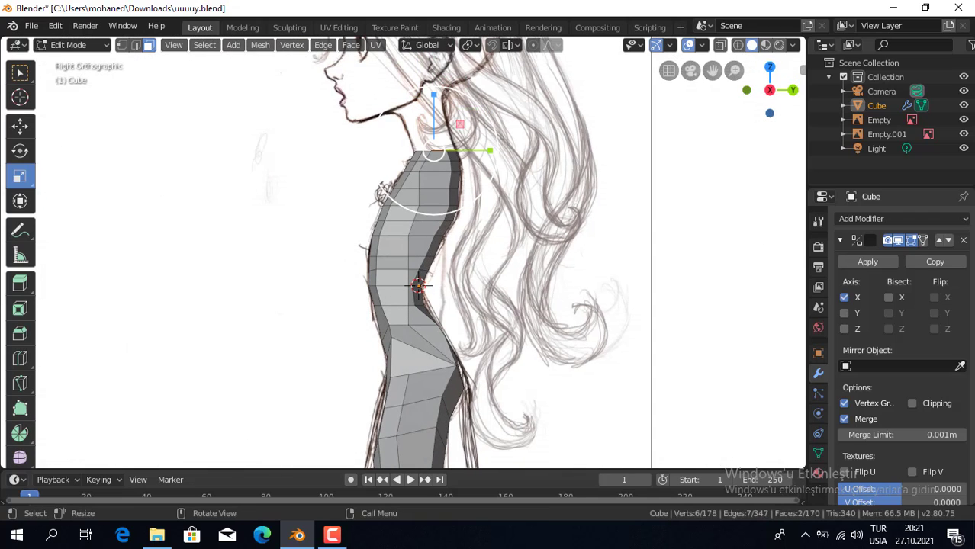
# Re-extrude the top faces and shift them back along Y to the sketch's neck base
pyautogui.press('e')
pyautogui.press('Return')
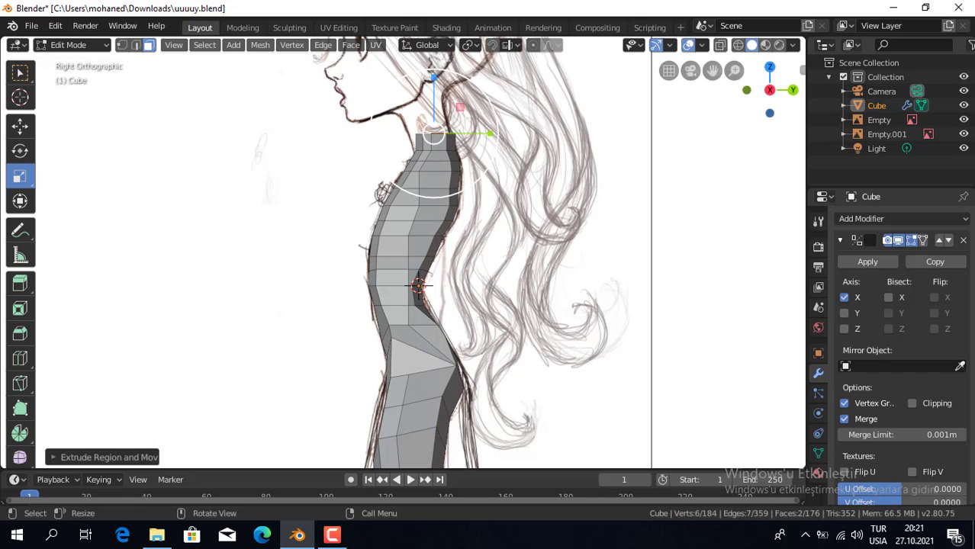
pyautogui.hotkey('shift', 'space')
pyautogui.press('g')
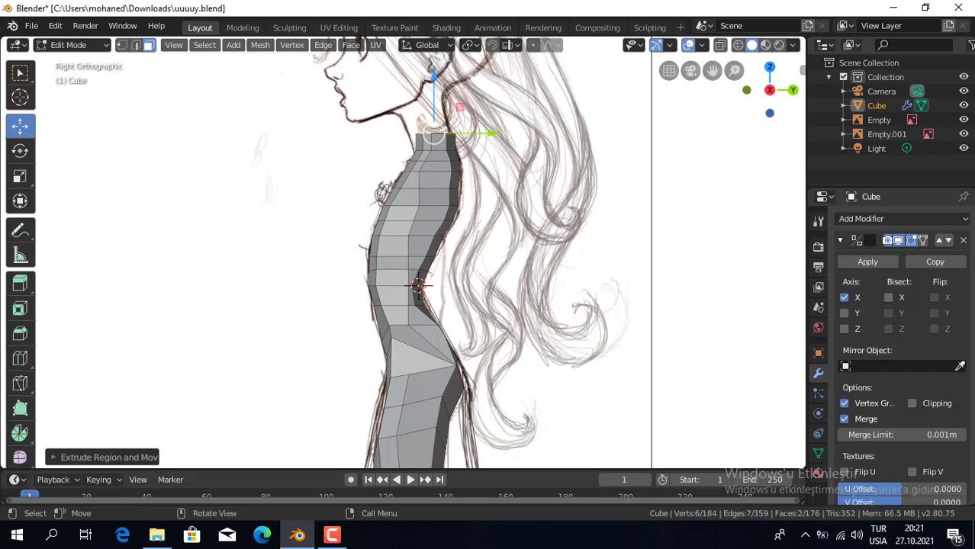
pyautogui.moveTo(489, 134); pyautogui.dragTo(484, 134)
pyautogui.moveTo(484, 134); pyautogui.dragTo(397, 183, button='middle')
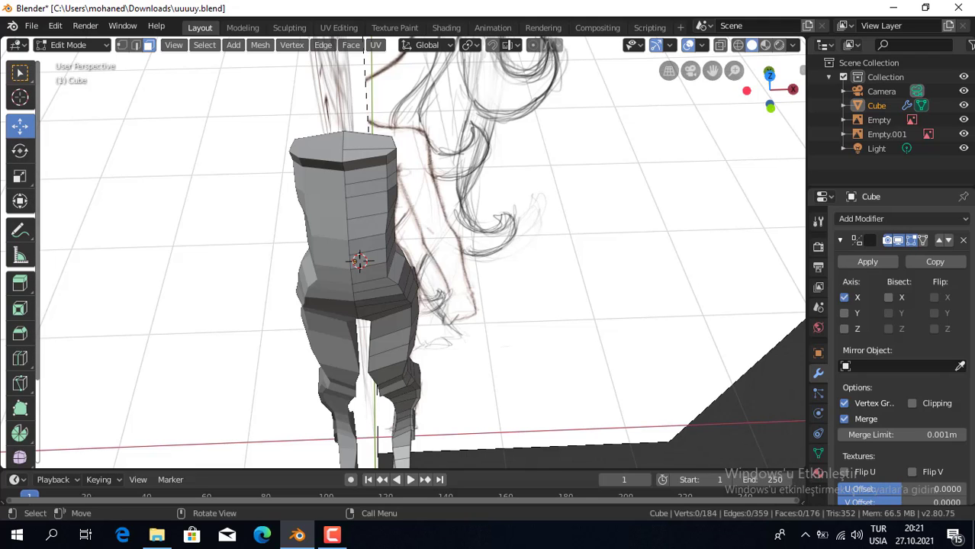
# Inset the two top torso faces into a smaller face and centre it along X
pyautogui.press('w')
pyautogui.click(369, 141)
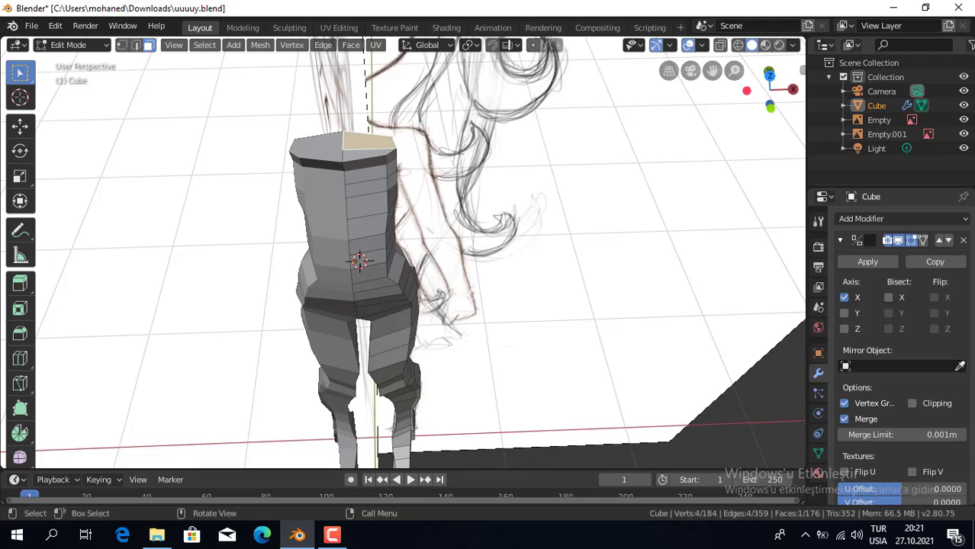
pyautogui.keyDown('shift'); pyautogui.click(369, 143); pyautogui.keyUp('shift')
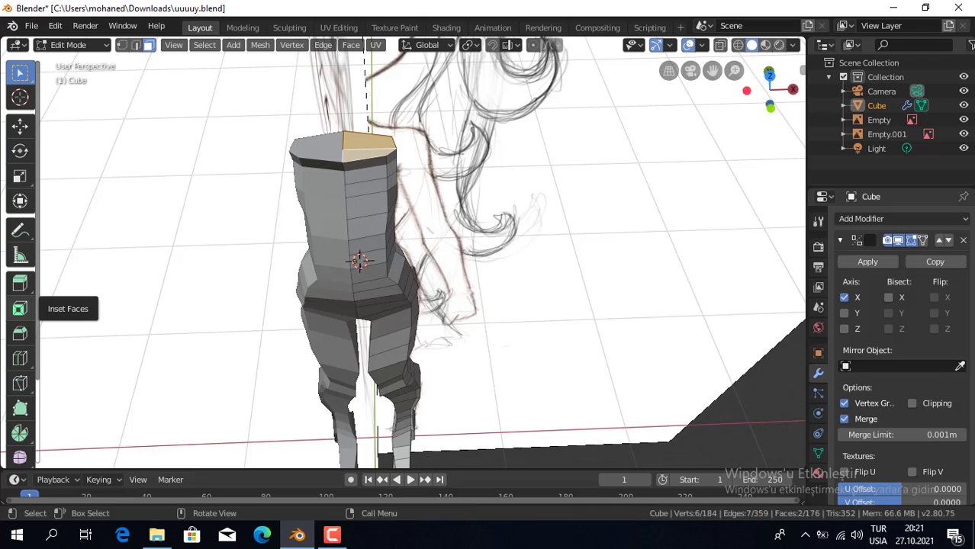
pyautogui.click(20, 308)
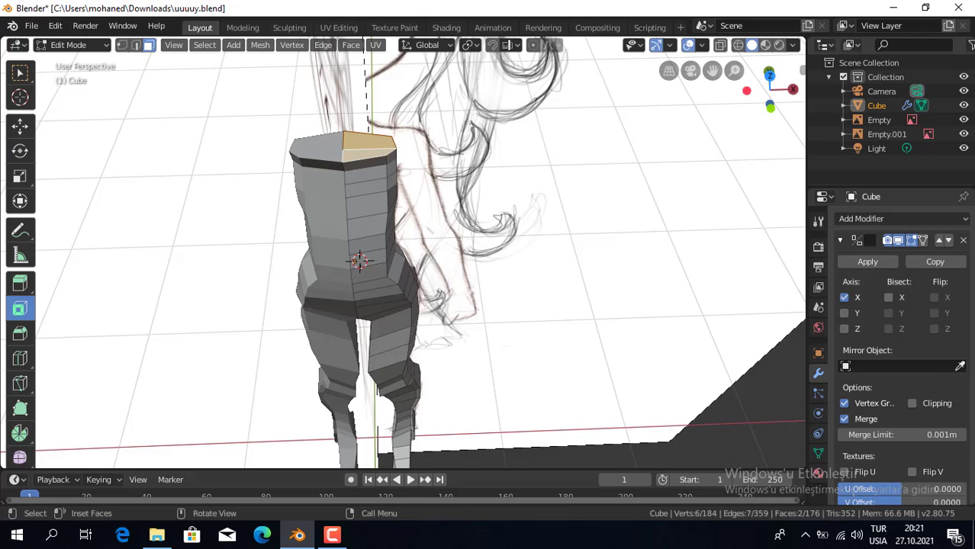
pyautogui.moveTo(369, 147); pyautogui.dragTo(370, 145)
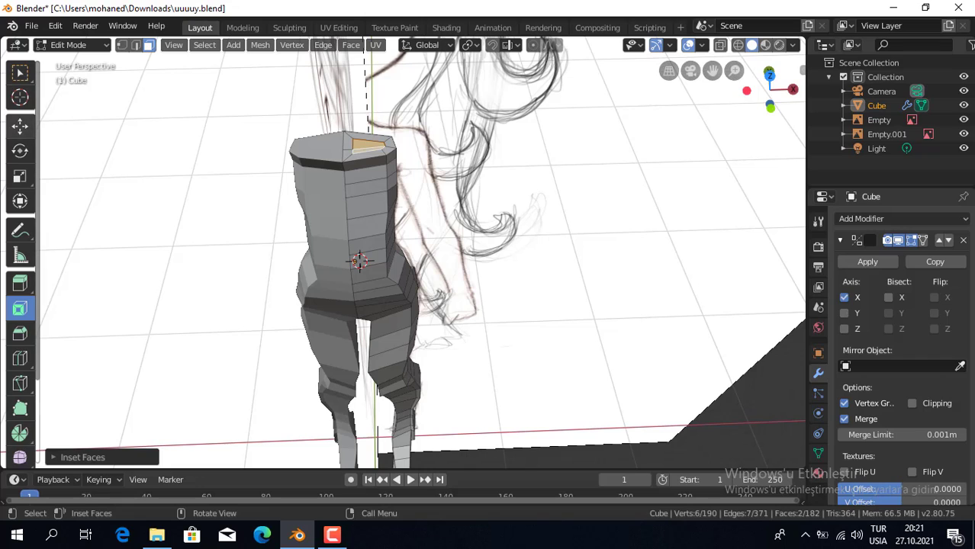
pyautogui.hotkey('shift', 'space')
pyautogui.press('g')
pyautogui.press('g')
pyautogui.press('x')
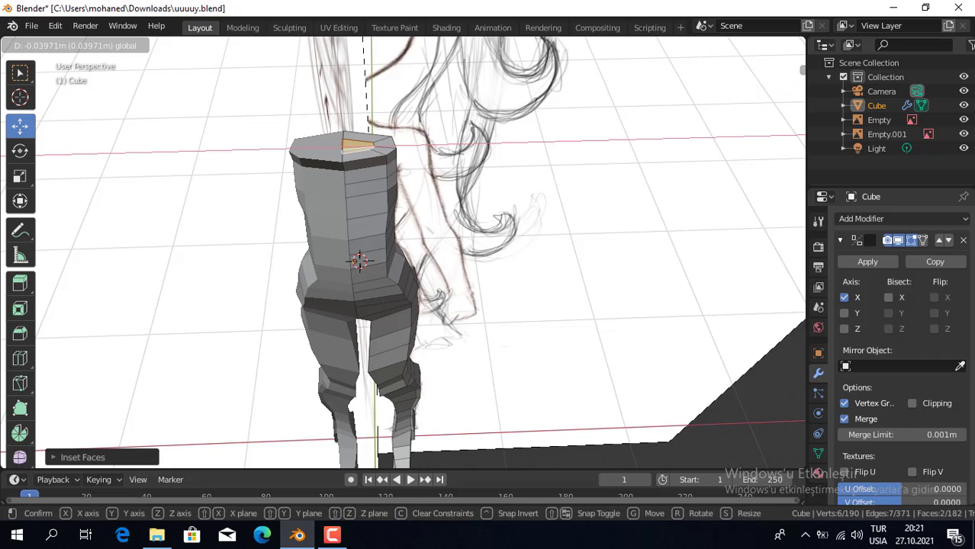
pyautogui.press('Return')
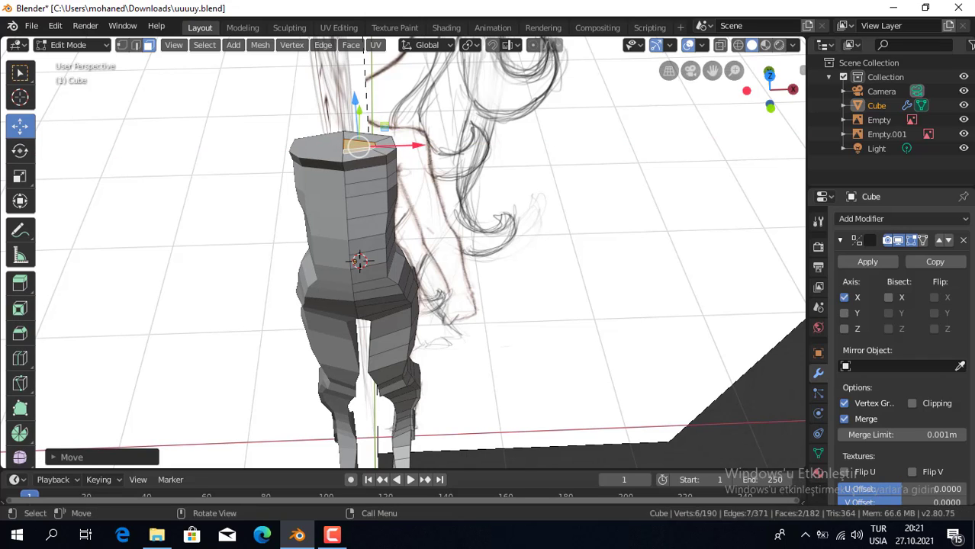
# Extrude the inset face about 0.108 m upward into a narrow neck, checking from the front
pyautogui.press('KP_3')
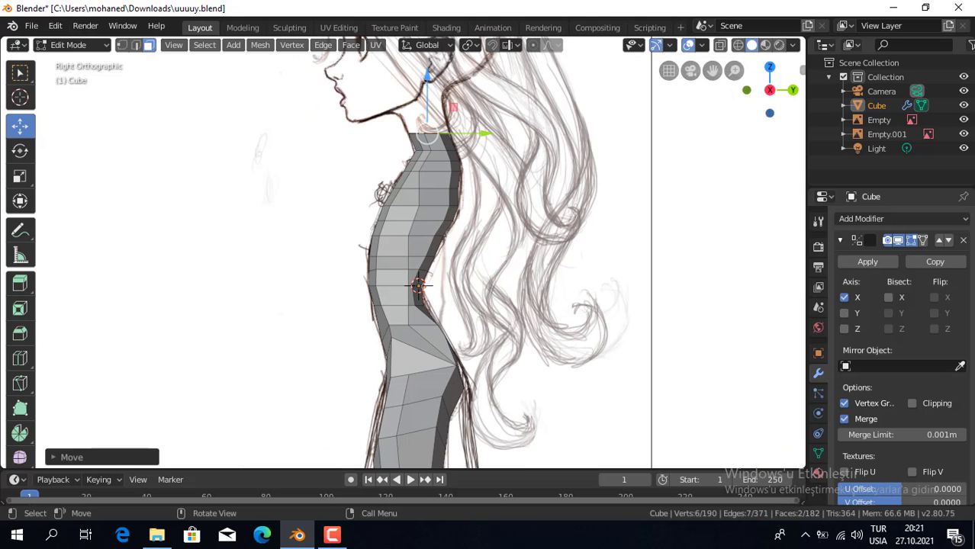
pyautogui.press('e')
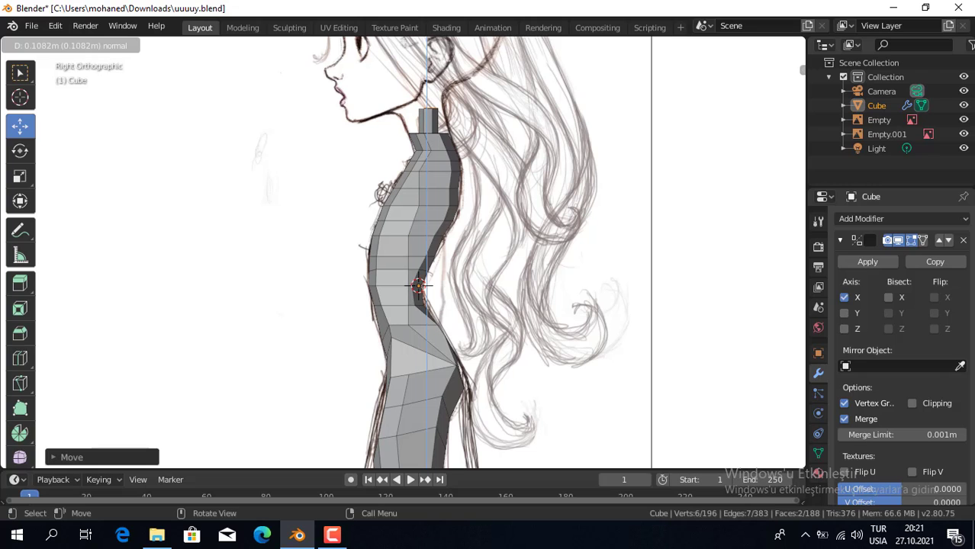
pyautogui.press('Return')
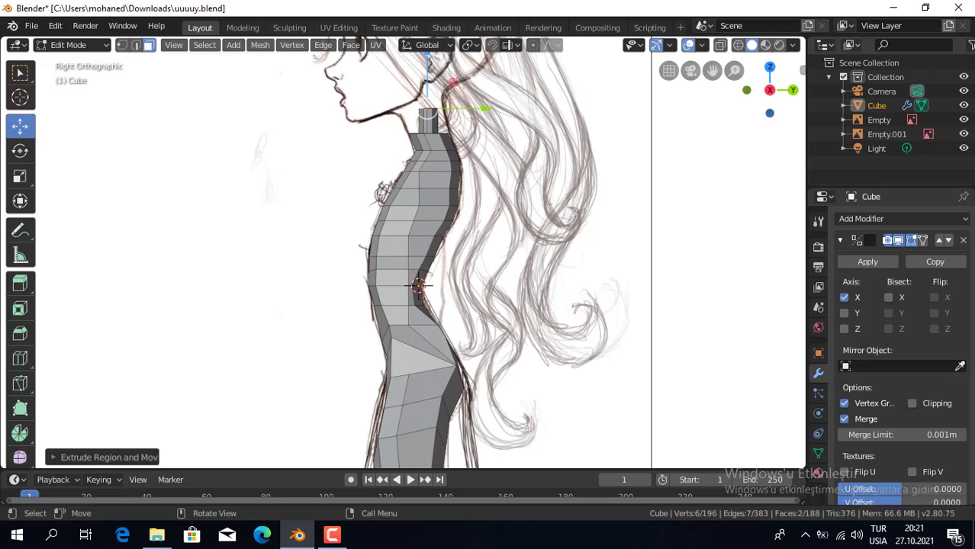
pyautogui.moveTo(427, 290); pyautogui.dragTo(351, 274, button='middle')
pyautogui.moveTo(427, 290); pyautogui.dragTo(382, 282, button='middle')
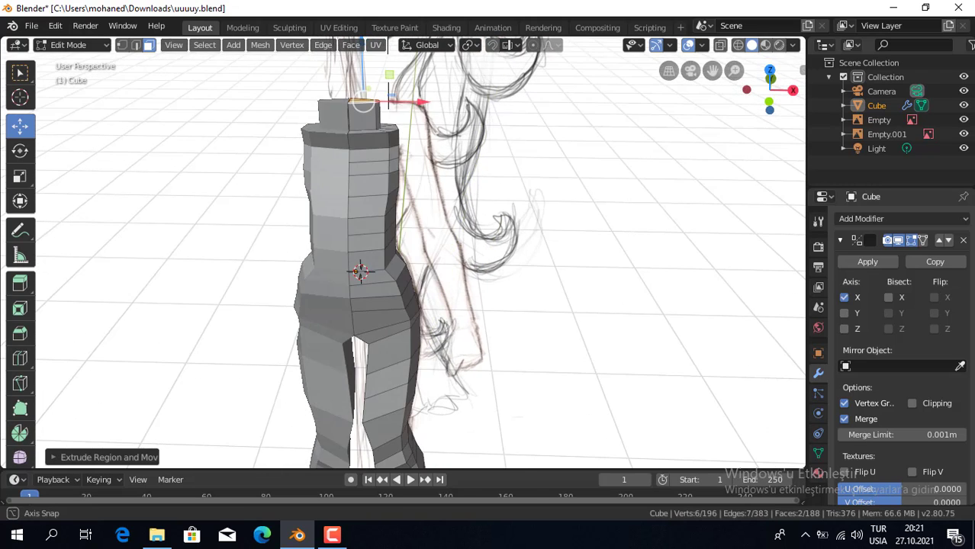
pyautogui.press('KP_1')
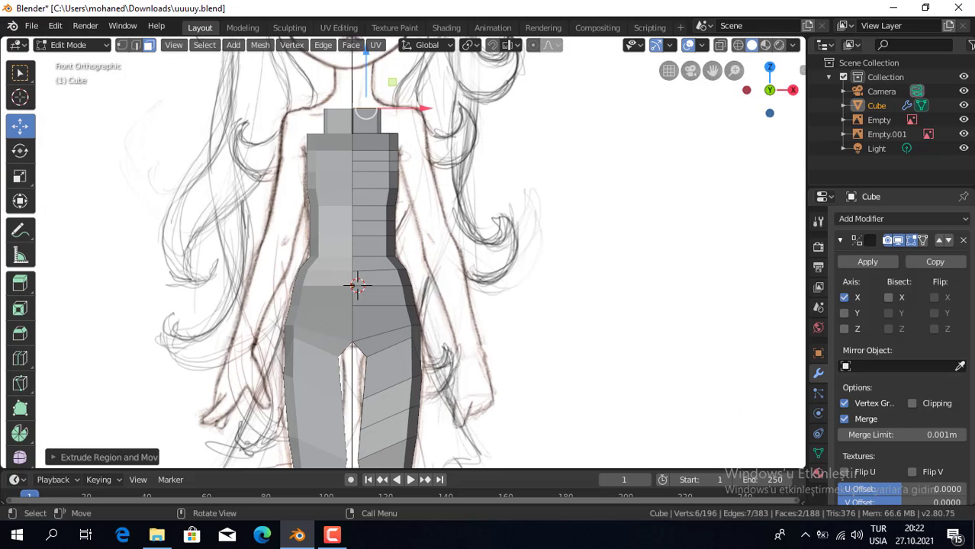
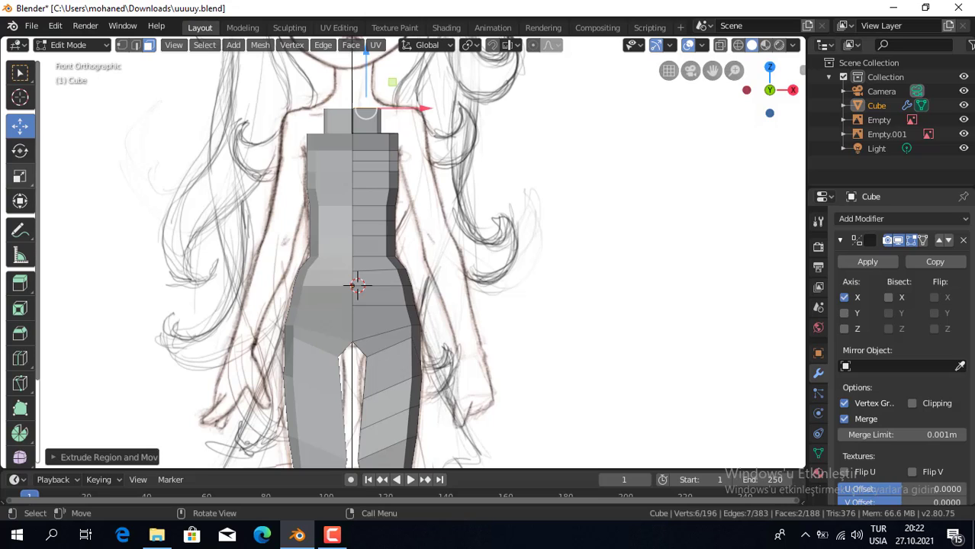
# Try scaling the neck top face narrower along X, then undo it
pyautogui.hotkey('shift', 'space')
pyautogui.press('s')
pyautogui.moveTo(422, 109); pyautogui.dragTo(400, 110)
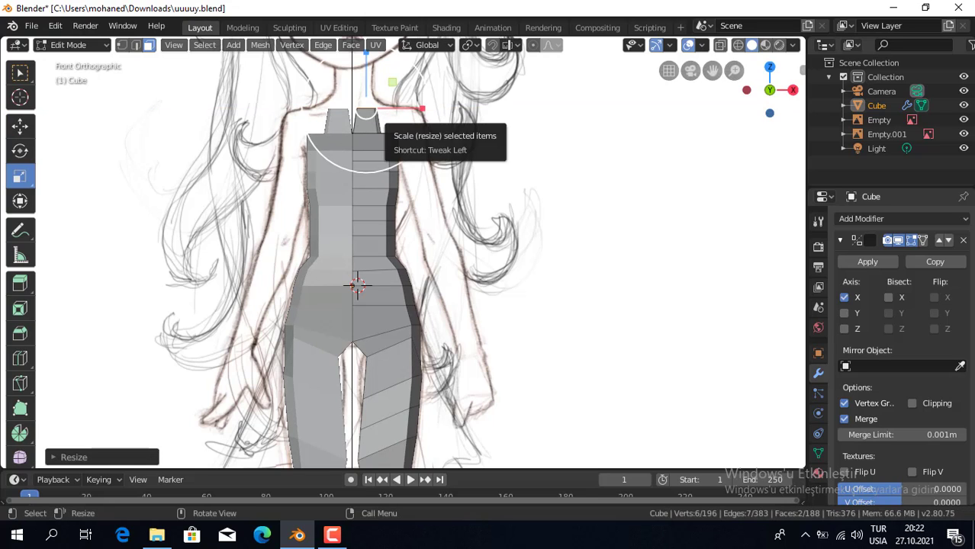
pyautogui.hotkey('ctrl', 'z')
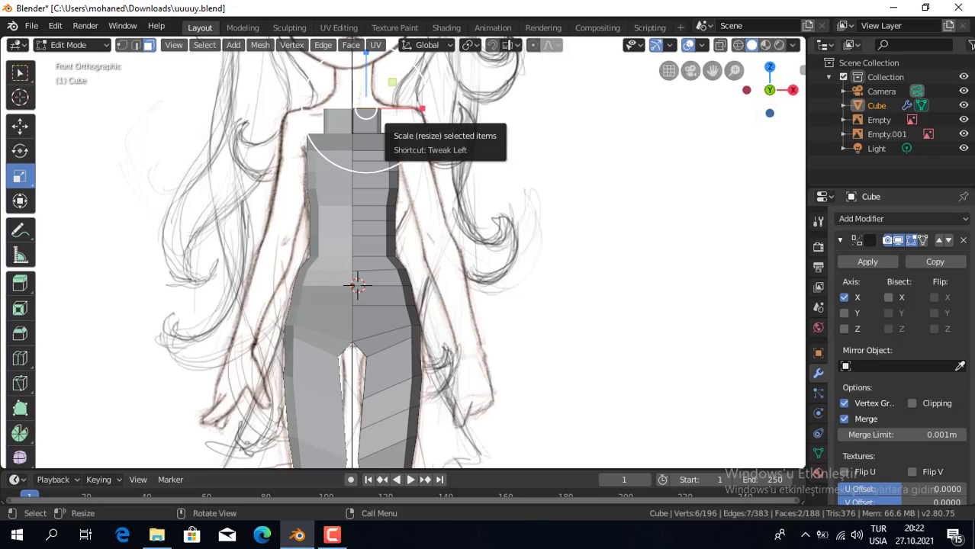
# Shift the neck top face slightly along X and return to front view
pyautogui.moveTo(458, 267)
pyautogui.mouseDown(button='middle')
pyautogui.moveTo(343, 245)
pyautogui.moveTo(412, 252)
pyautogui.moveTo(351, 210)
pyautogui.mouseUp(button='middle')
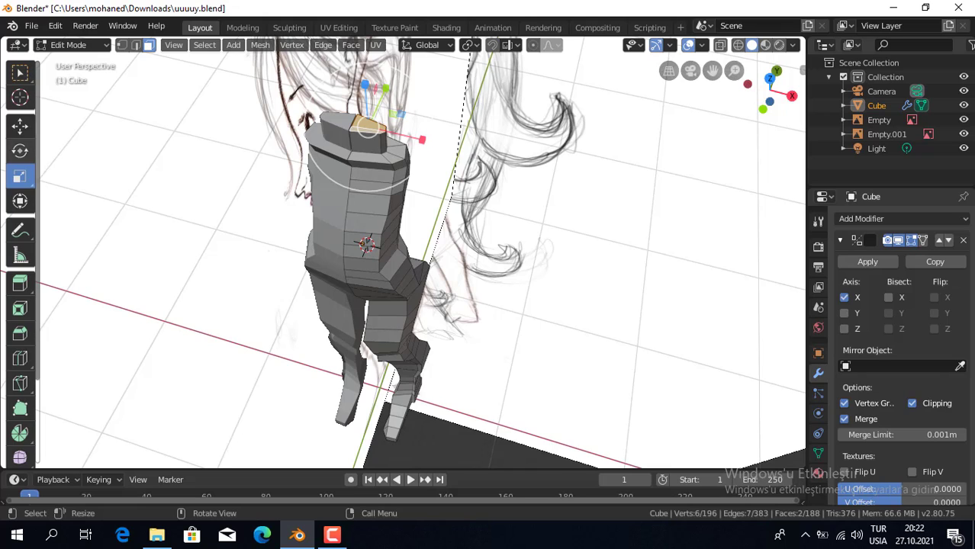
pyautogui.click(19, 124)
pyautogui.moveTo(420, 139); pyautogui.dragTo(416, 140)
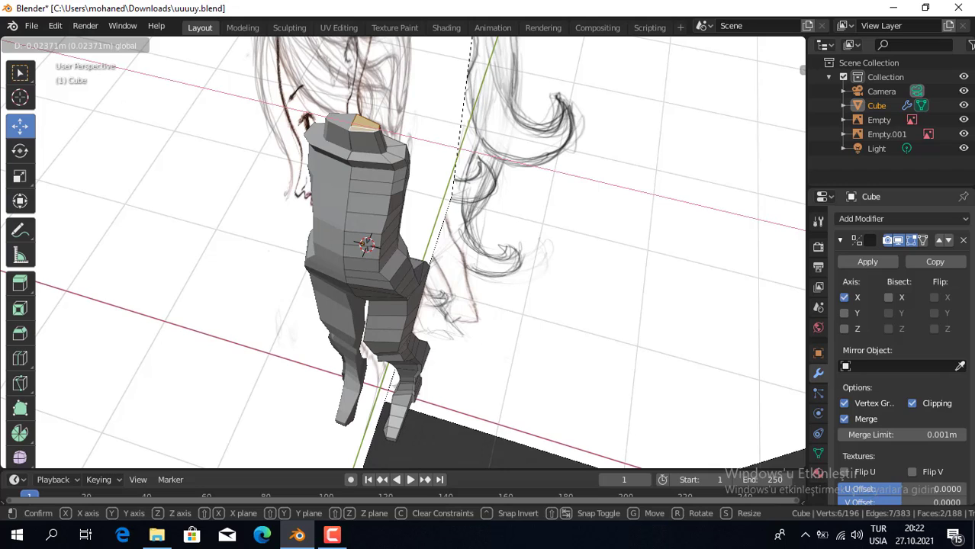
pyautogui.moveTo(416, 139); pyautogui.dragTo(412, 140)
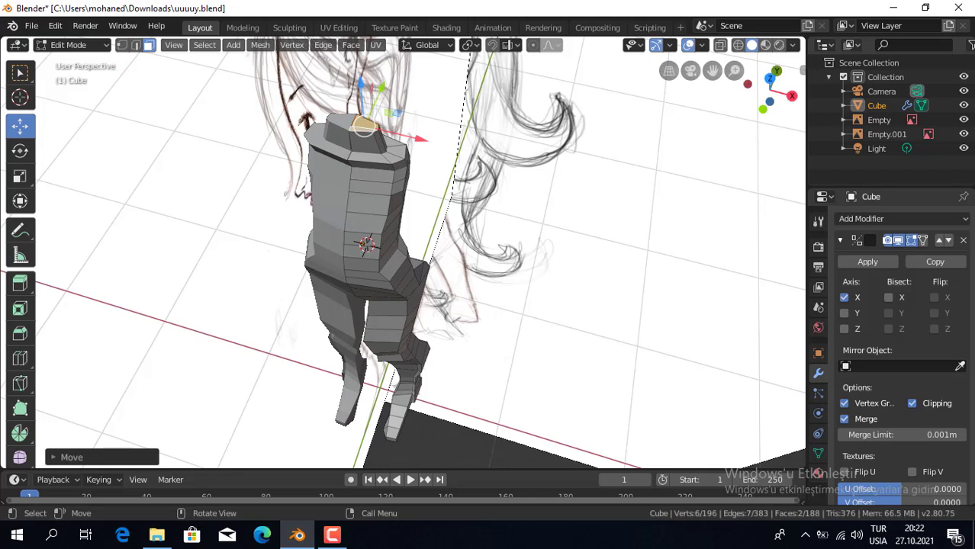
pyautogui.press('KP_1')
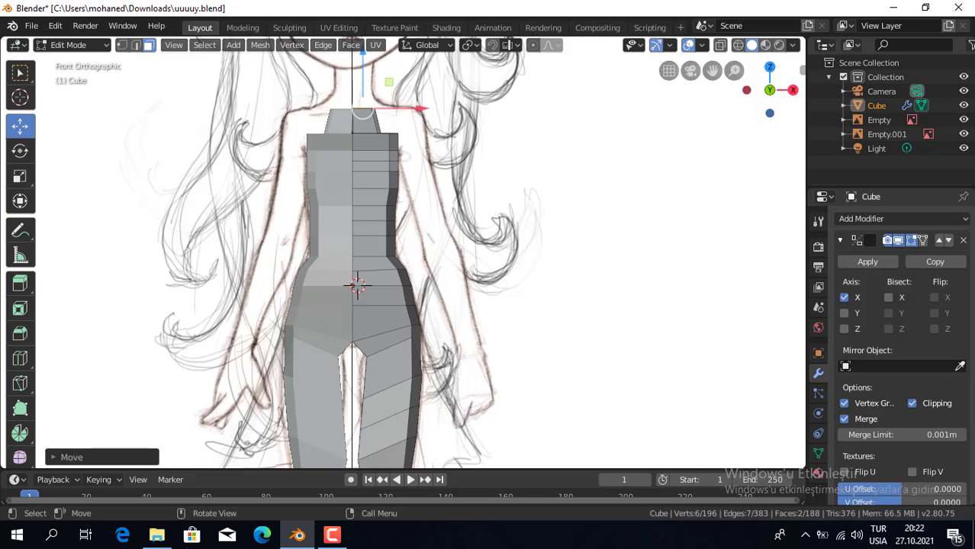
# Scale the neck top face down uniformly to about 0.63
pyautogui.click(20, 175)
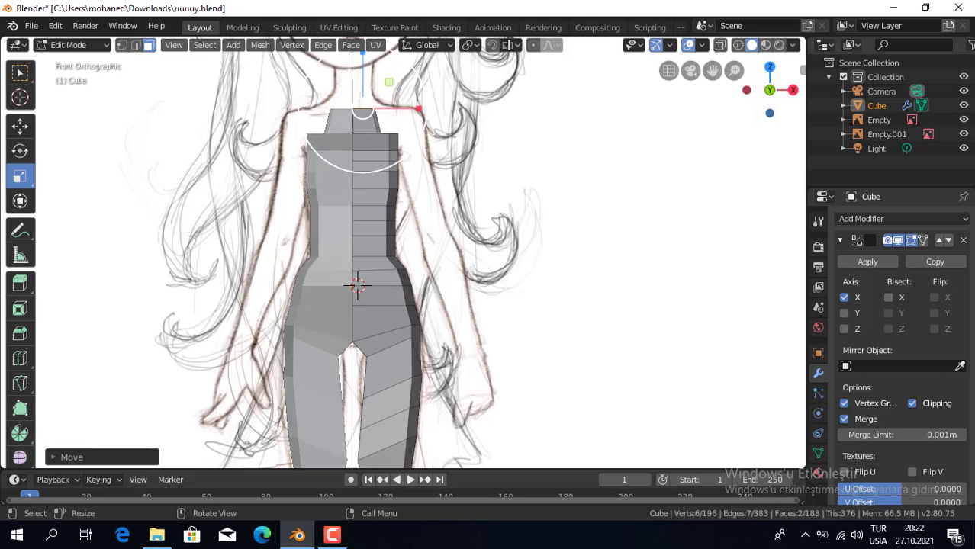
pyautogui.press('s')
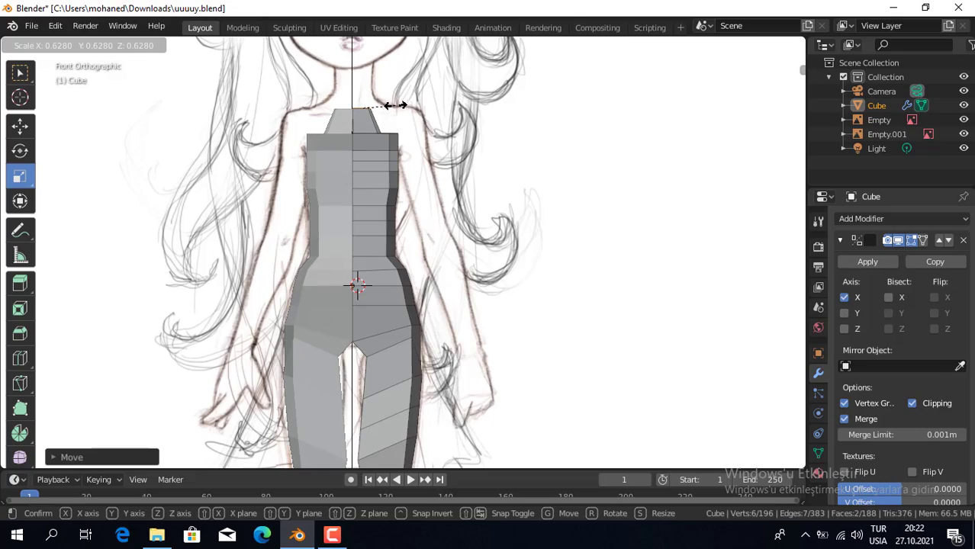
pyautogui.click(395, 106)
pyautogui.moveTo(396, 105)
pyautogui.mouseDown(button='middle')
pyautogui.moveTo(252, 122)
pyautogui.moveTo(290, 114)
pyautogui.mouseUp(button='middle')
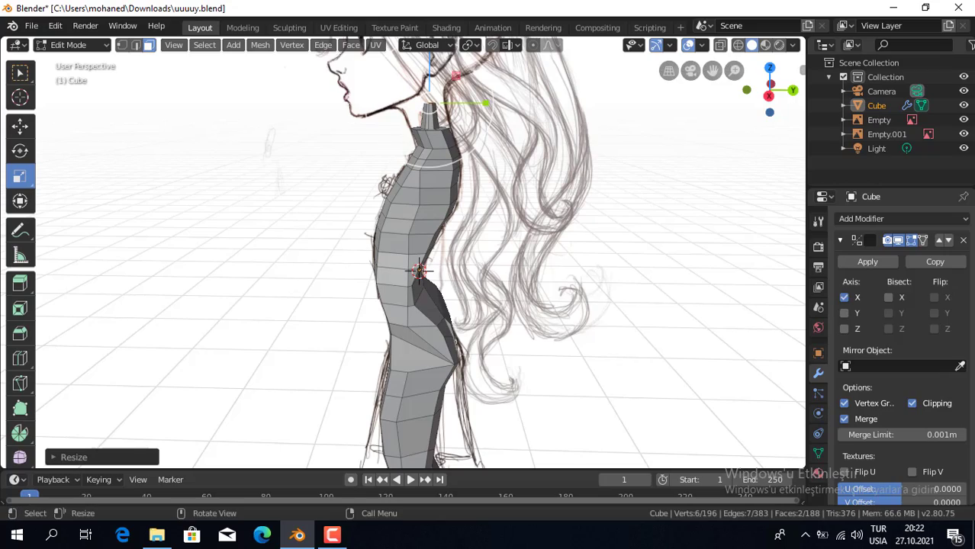
pyautogui.moveTo(290, 114); pyautogui.dragTo(694, 114, button='middle')
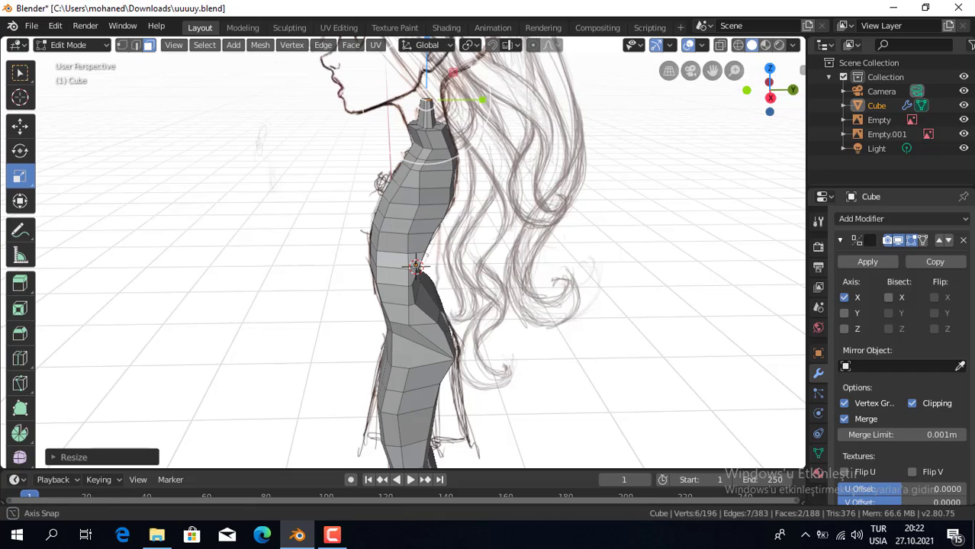
pyautogui.scroll(-2, 412, 251)
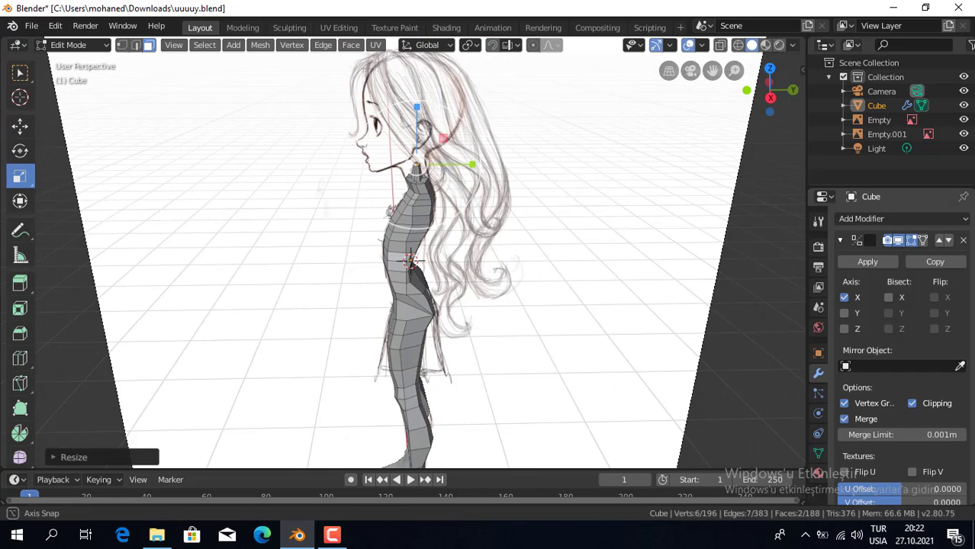
pyautogui.moveTo(412, 252)
pyautogui.mouseDown(button='middle')
pyautogui.moveTo(309, 47)
pyautogui.moveTo(386, 47)
pyautogui.moveTo(364, 40)
pyautogui.mouseUp(button='middle')
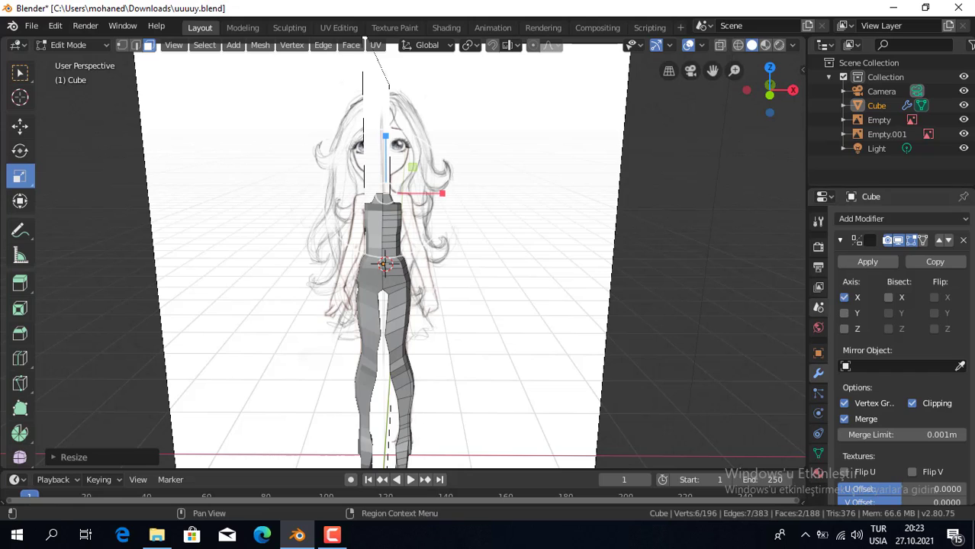
# Switch to Object Mode and add a Subdivision Surface modifier to the body
pyautogui.click(73, 45)
pyautogui.click(76, 62)
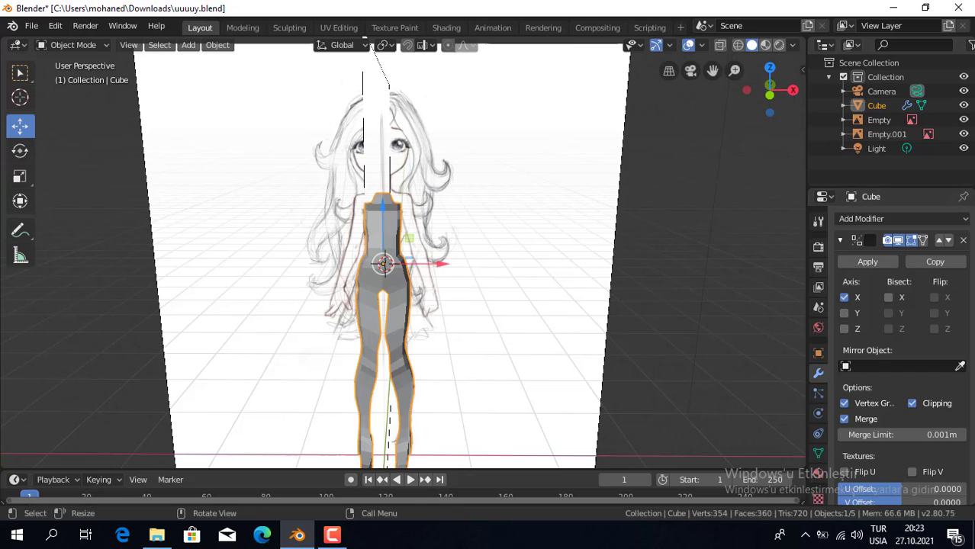
pyautogui.click(861, 219)
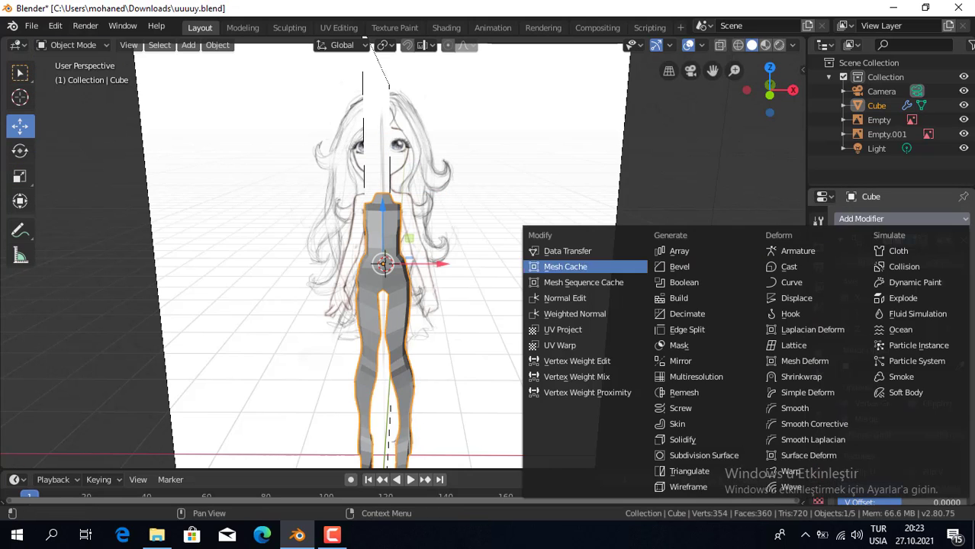
pyautogui.click(680, 361)
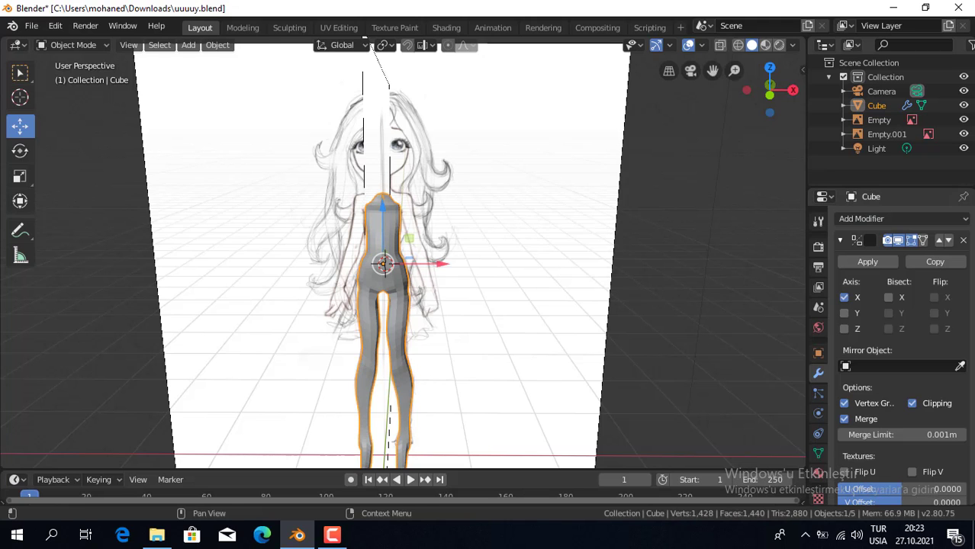
pyautogui.moveTo(365, 40)
pyautogui.mouseDown(button='middle')
pyautogui.moveTo(558, 75)
pyautogui.moveTo(427, 76)
pyautogui.mouseUp(button='middle')
pyautogui.scroll(-2, 559, 75)
pyautogui.scroll(4, 558, 75)
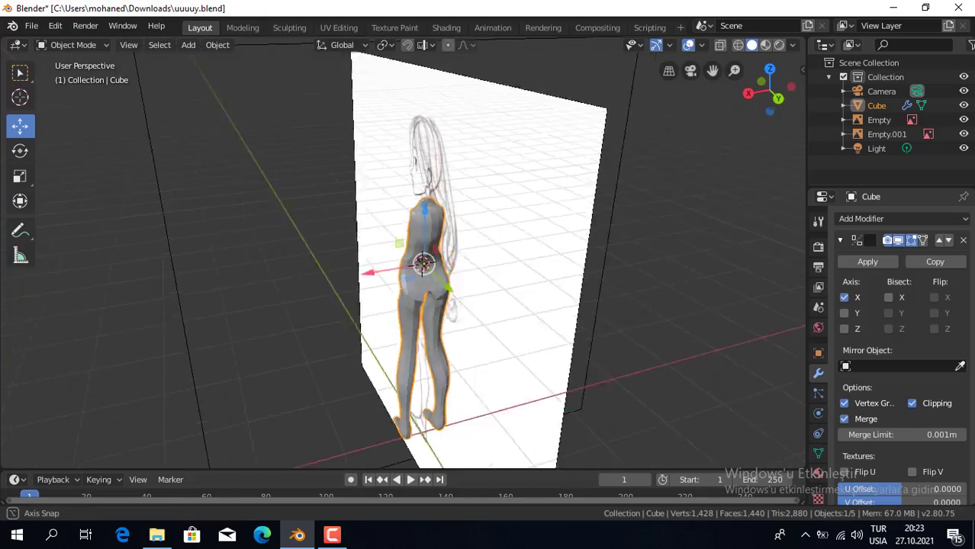
pyautogui.moveTo(428, 76)
pyautogui.mouseDown(button='middle')
pyautogui.moveTo(218, 45)
pyautogui.moveTo(427, 229)
pyautogui.moveTo(458, 244)
pyautogui.moveTo(519, 244)
pyautogui.moveTo(541, 229)
pyautogui.moveTo(458, 229)
pyautogui.mouseUp(button='middle')
# Turn off viewport display for the Subdivision Surface and Mirror modifiers
pyautogui.scroll(4, 427, 229)
pyautogui.scroll(-3, 403, 252)
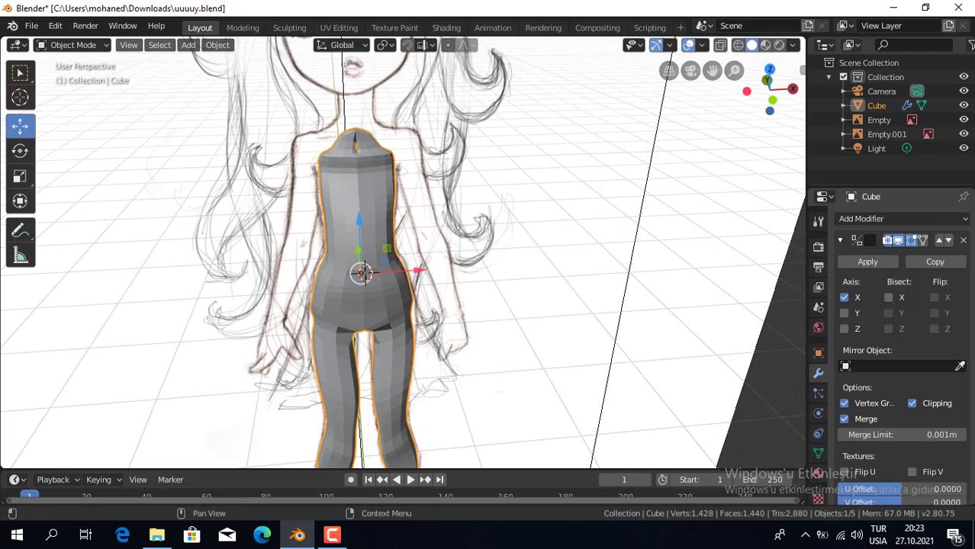
pyautogui.scroll(-4, 900, 343)
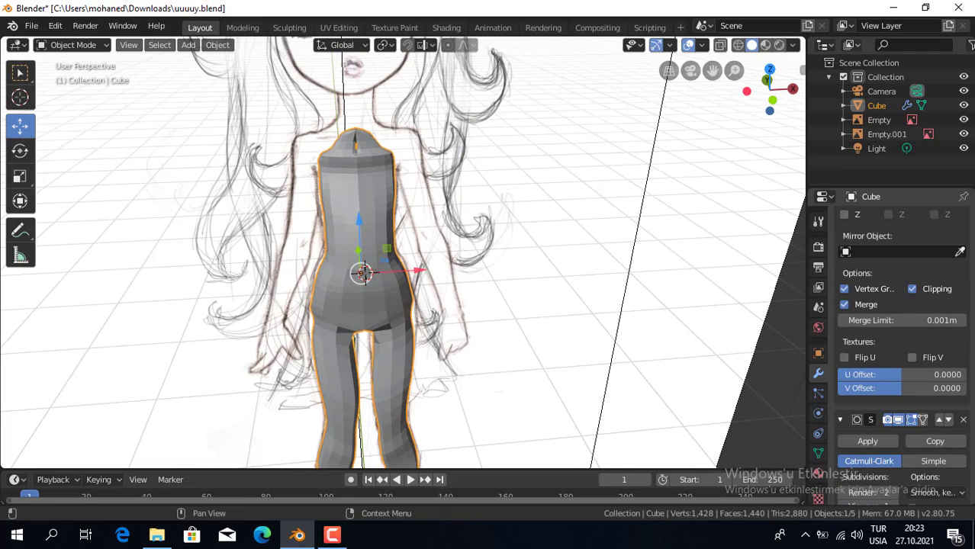
pyautogui.scroll(-1, 900, 343)
pyautogui.click(898, 379)
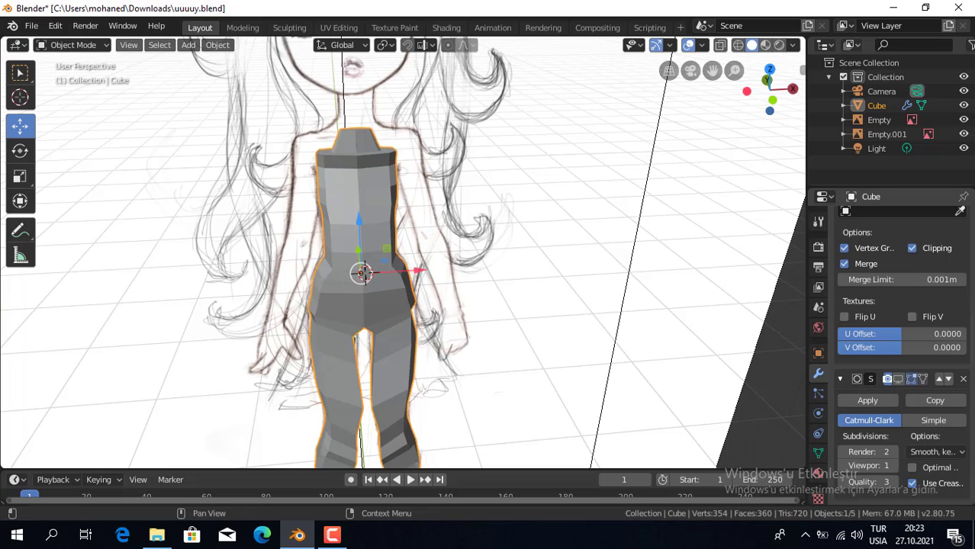
pyautogui.scroll(4, 900, 344)
pyautogui.scroll(1, 900, 343)
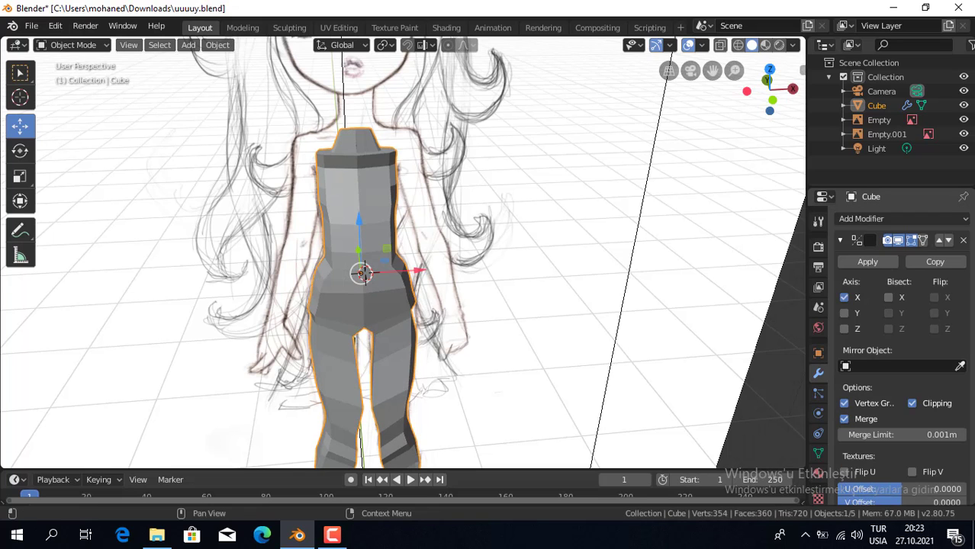
pyautogui.click(898, 240)
pyautogui.moveTo(519, 137); pyautogui.dragTo(191, 248, button='middle')
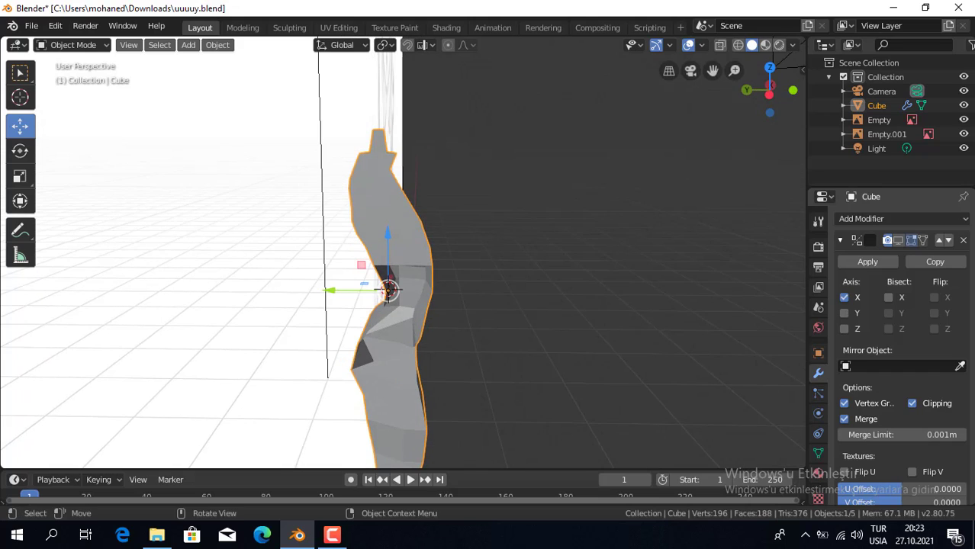
# Enter Edit Mode face selection, try picking torso faces, then clear the selection
pyautogui.click(20, 72)
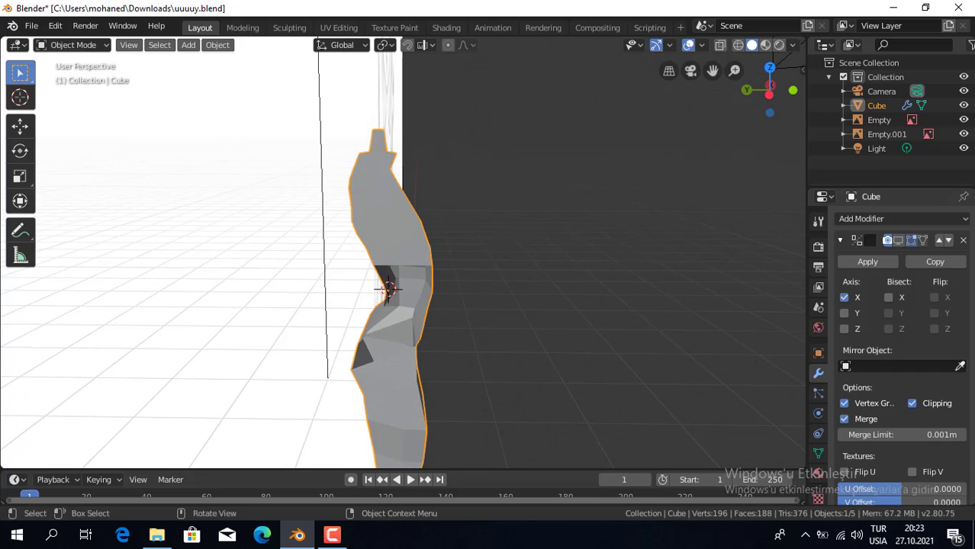
pyautogui.click(73, 45)
pyautogui.click(65, 76)
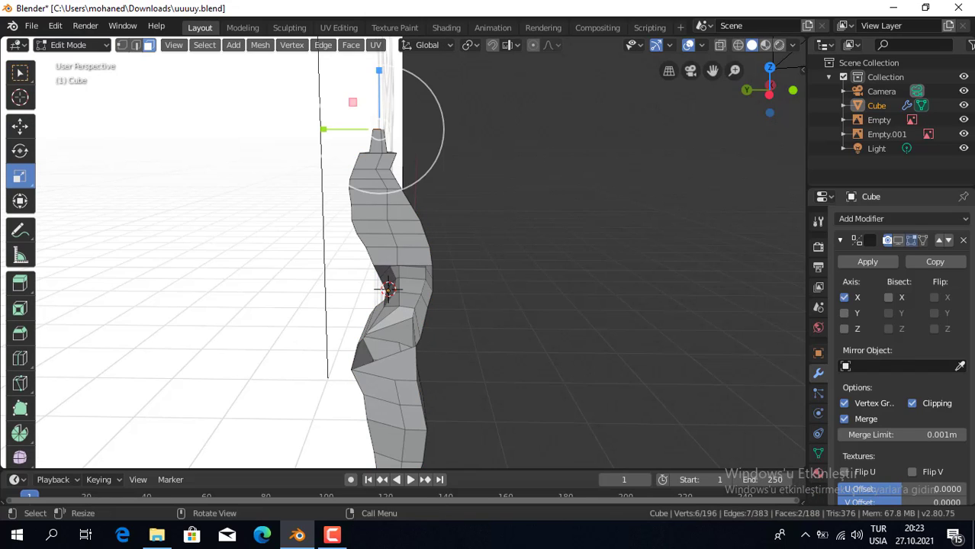
pyautogui.click(413, 257)
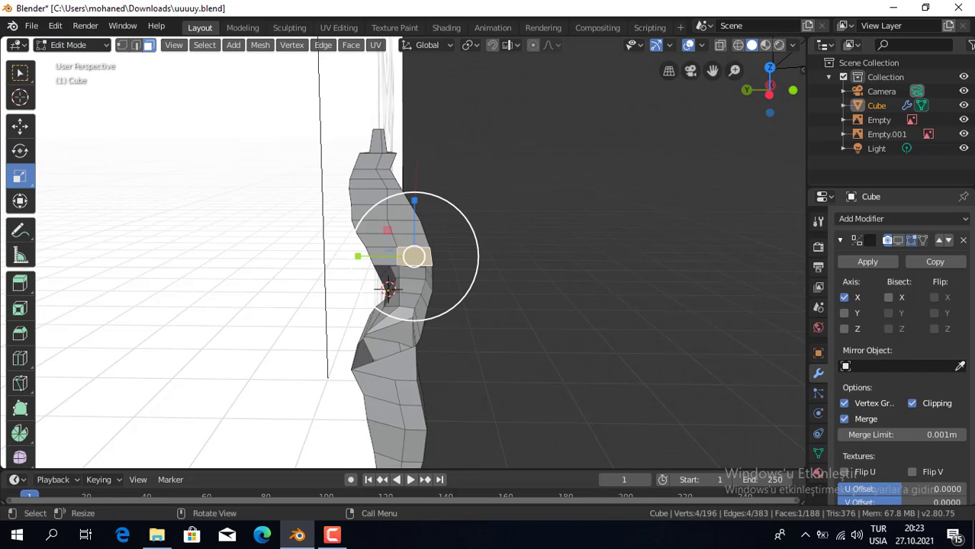
pyautogui.click(413, 256)
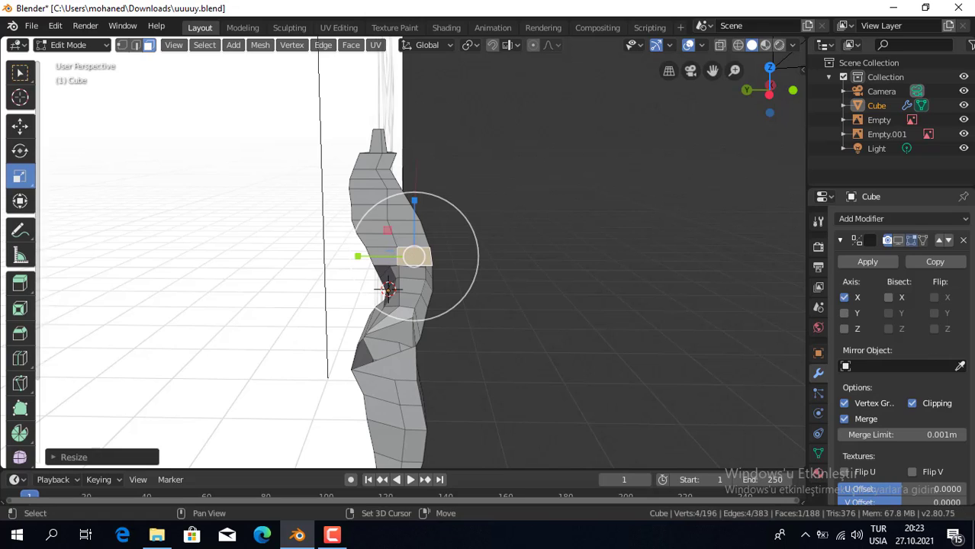
pyautogui.press('w')
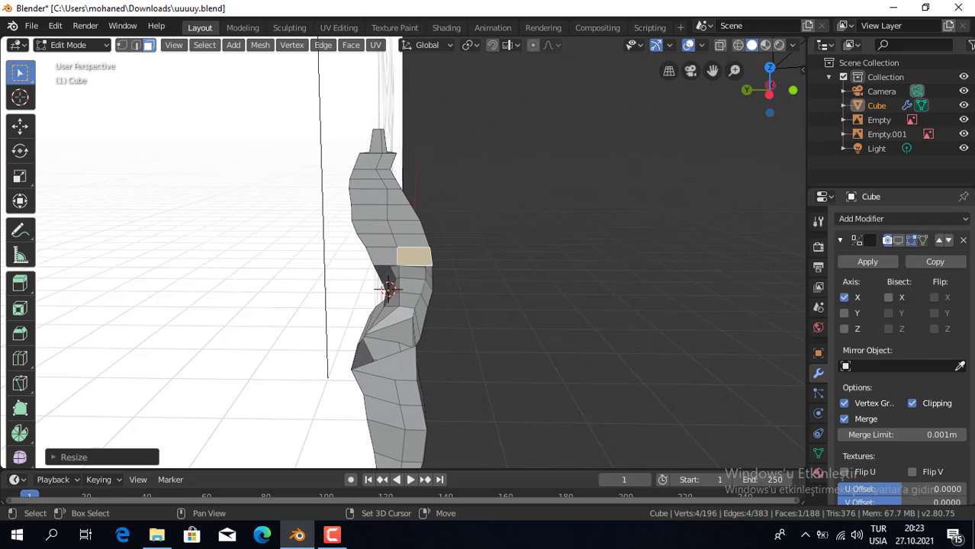
pyautogui.keyDown('shift'); pyautogui.click(385, 277); pyautogui.keyUp('shift')
pyautogui.hotkey('alt', 'a')
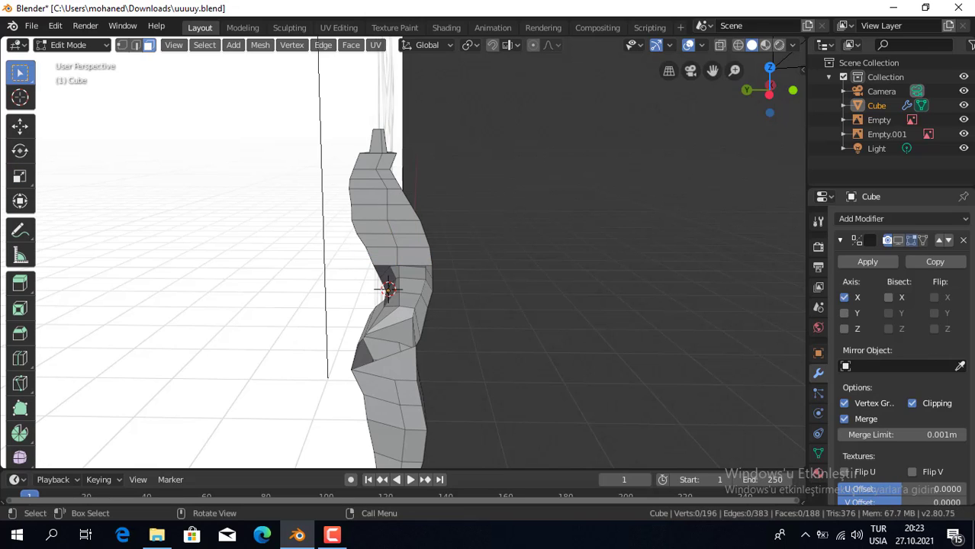
# Select faces from the front torso up through the chest to the top nub
pyautogui.keyDown('shift'); pyautogui.click(414, 256); pyautogui.keyUp('shift')
pyautogui.keyDown('shift'); pyautogui.click(380, 257); pyautogui.keyUp('shift')
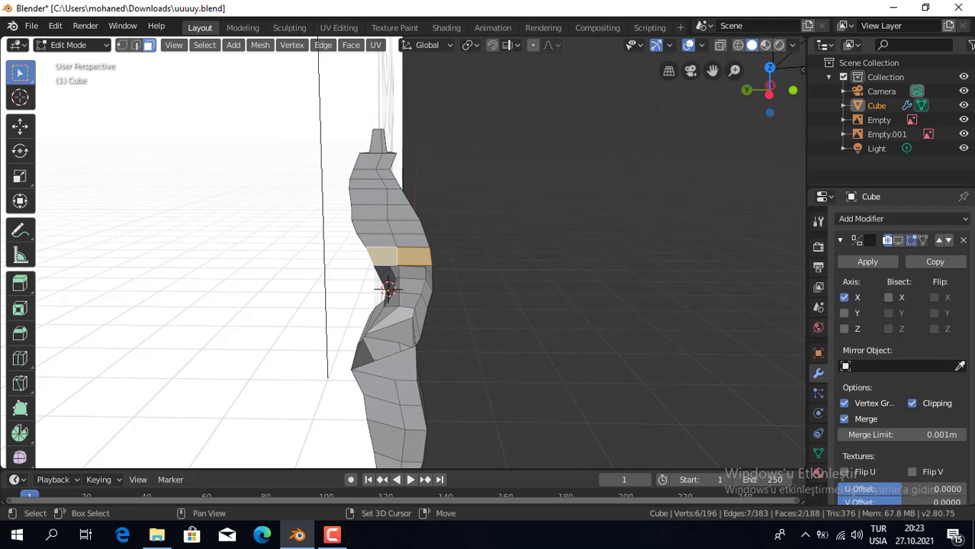
pyautogui.keyDown('shift'); pyautogui.click(377, 243); pyautogui.keyUp('shift')
pyautogui.keyDown('shift'); pyautogui.click(412, 241); pyautogui.keyUp('shift')
pyautogui.keyDown('shift'); pyautogui.click(410, 227); pyautogui.keyUp('shift')
pyautogui.keyDown('shift'); pyautogui.click(371, 227); pyautogui.keyUp('shift')
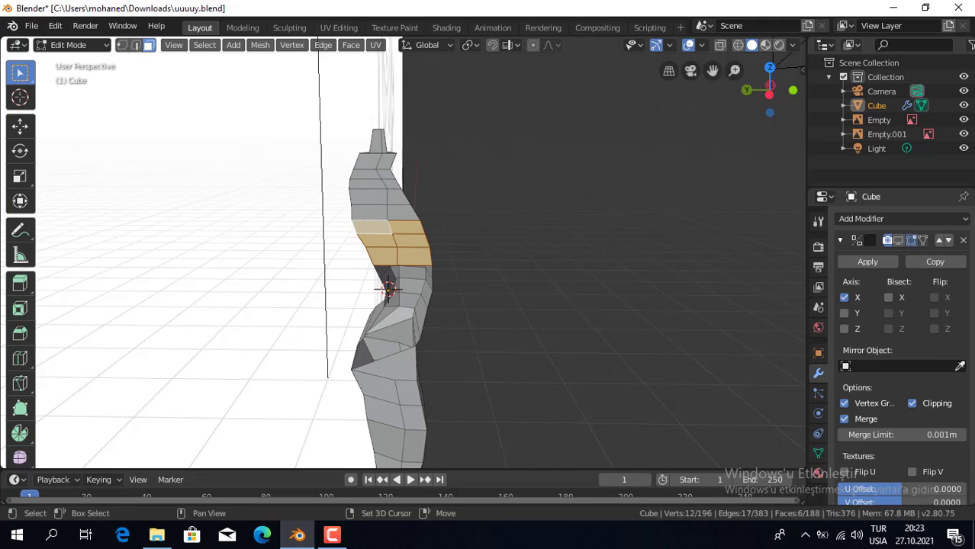
pyautogui.keyDown('shift'); pyautogui.click(369, 213); pyautogui.keyUp('shift')
pyautogui.keyDown('shift'); pyautogui.click(403, 213); pyautogui.keyUp('shift')
pyautogui.keyDown('shift'); pyautogui.click(369, 197); pyautogui.keyUp('shift')
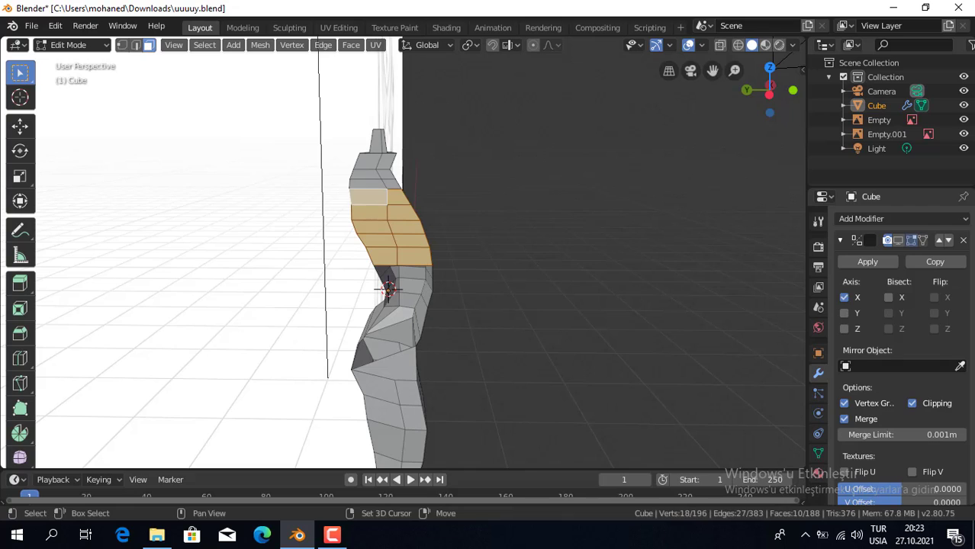
pyautogui.keyDown('shift'); pyautogui.click(368, 197); pyautogui.keyUp('shift')
pyautogui.keyDown('shift'); pyautogui.click(394, 184); pyautogui.keyUp('shift')
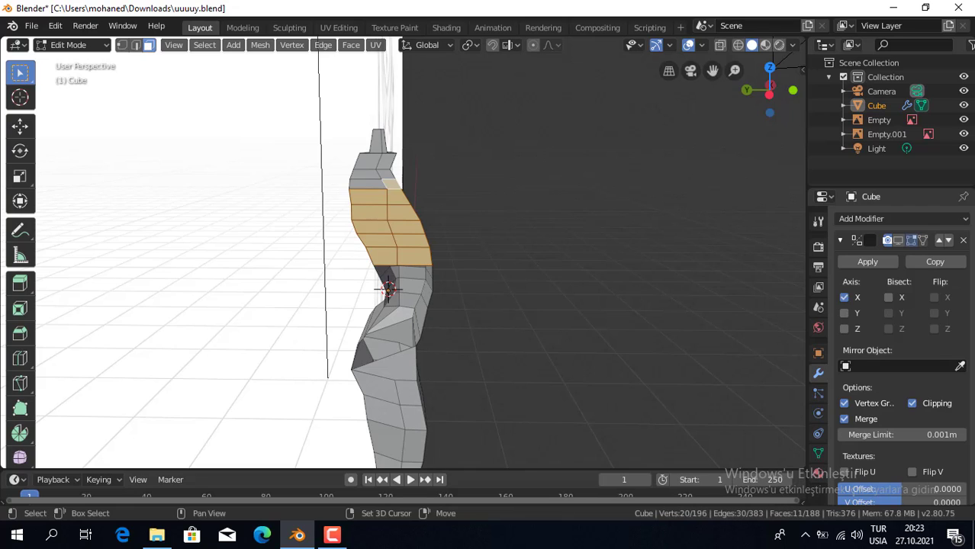
pyautogui.keyDown('shift'); pyautogui.click(365, 183); pyautogui.keyUp('shift')
pyautogui.keyDown('shift'); pyautogui.click(366, 174); pyautogui.keyUp('shift')
pyautogui.keyDown('shift'); pyautogui.click(386, 175); pyautogui.keyUp('shift')
pyautogui.keyDown('shift'); pyautogui.click(385, 162); pyautogui.keyUp('shift')
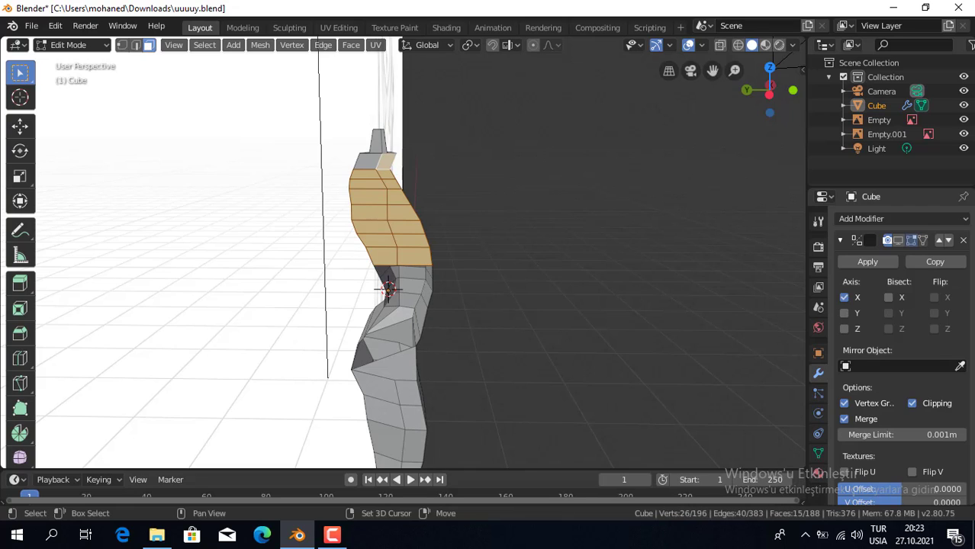
pyautogui.keyDown('shift'); pyautogui.click(365, 163); pyautogui.keyUp('shift')
pyautogui.keyDown('shift'); pyautogui.click(378, 142); pyautogui.keyUp('shift')
pyautogui.keyDown('shift'); pyautogui.click(377, 142); pyautogui.keyUp('shift')
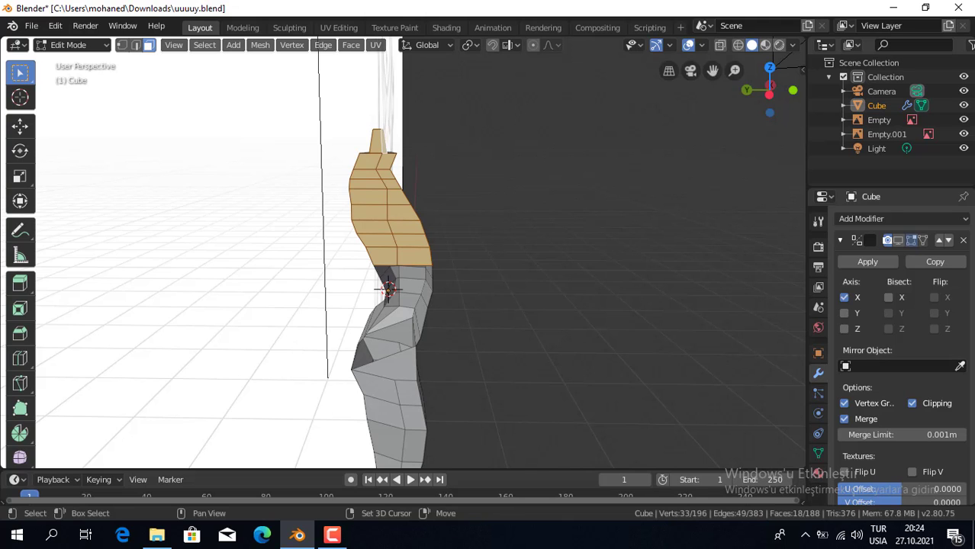
# Add lower torso faces and grow the selection down the body toward the thigh
pyautogui.moveTo(386, 288); pyautogui.dragTo(386, 160, button='middle')
pyautogui.keyDown('shift'); pyautogui.click(406, 271); pyautogui.keyUp('shift')
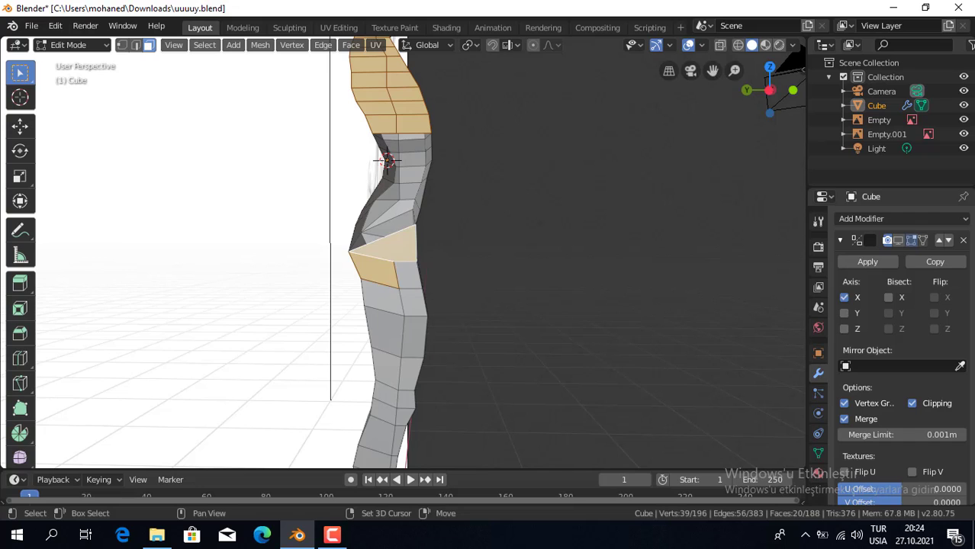
pyautogui.keyDown('shift'); pyautogui.click(374, 243); pyautogui.keyUp('shift')
pyautogui.keyDown('shift'); pyautogui.moveTo(381, 305); pyautogui.dragTo(381, 191, button='middle'); pyautogui.keyUp('shift')
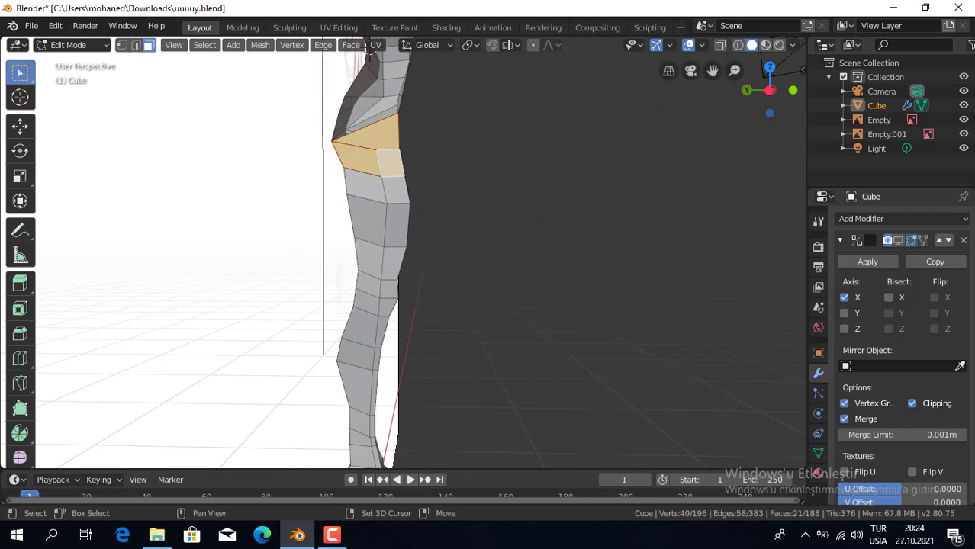
pyautogui.press('ctrl+shift+KP_Add')
pyautogui.press('ctrl+shift+KP_Add')
pyautogui.press('ctrl+shift+KP_Add')
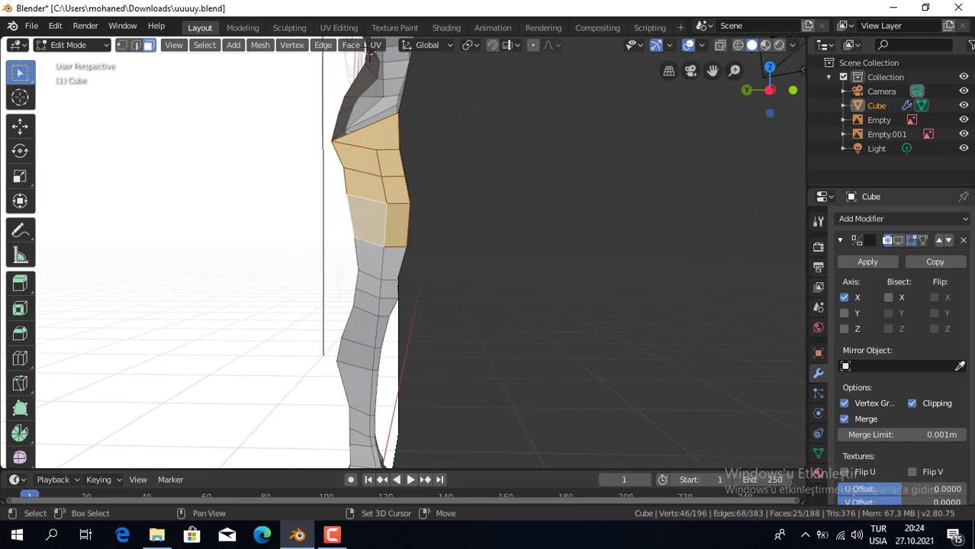
pyautogui.press('ctrl+shift+KP_Add')
pyautogui.press('ctrl+shift+KP_Add')
pyautogui.press('ctrl+shift+KP_Add')
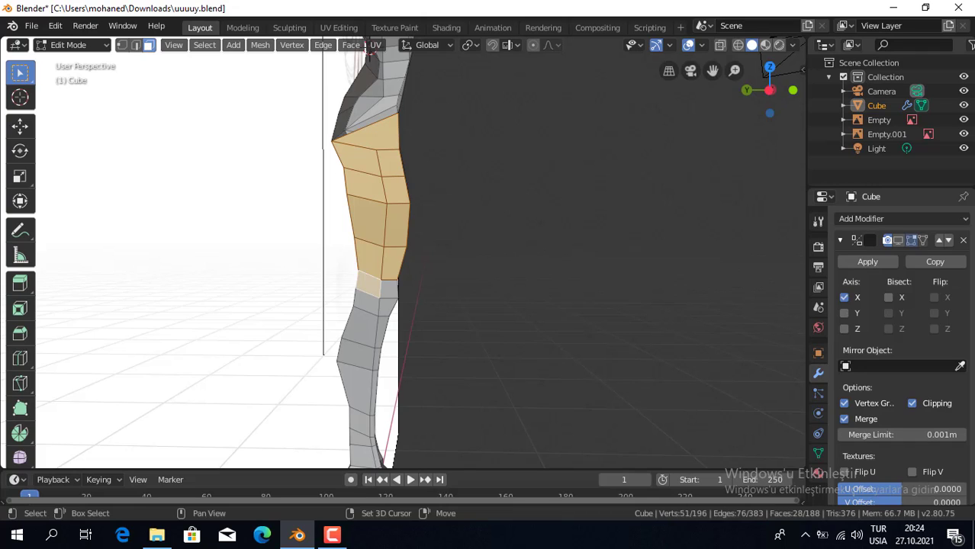
pyautogui.press('ctrl+shift+KP_Add')
pyautogui.press('ctrl+shift+KP_Add')
pyautogui.press('ctrl+shift+KP_Add')
pyautogui.press('ctrl+shift+KP_Add')
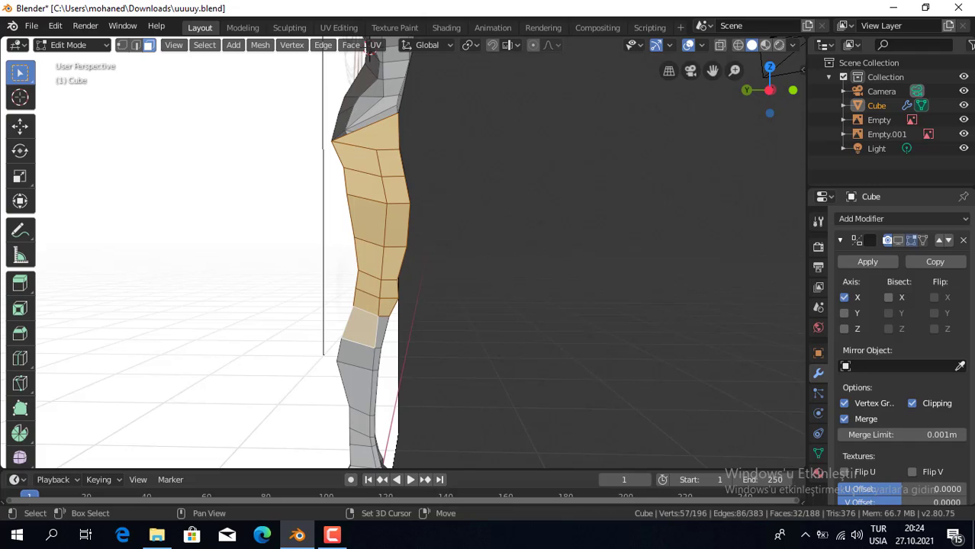
pyautogui.press('ctrl+shift+KP_Add')
pyautogui.press('ctrl+shift+KP_Add')
pyautogui.press('ctrl+shift+KP_Add')
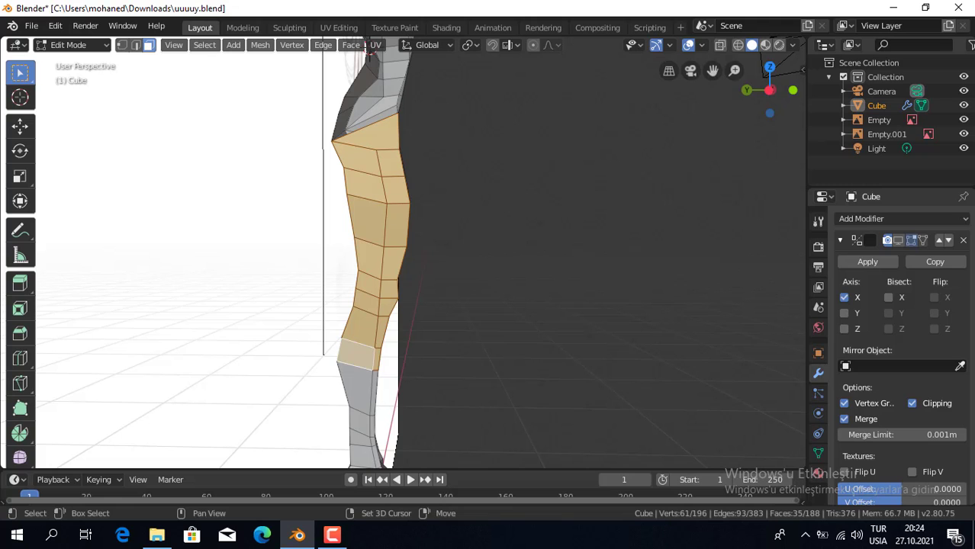
pyautogui.moveTo(366, 47)
pyautogui.mouseDown(button='middle')
pyautogui.moveTo(341, 63)
pyautogui.moveTo(359, 72)
pyautogui.mouseUp(button='middle')
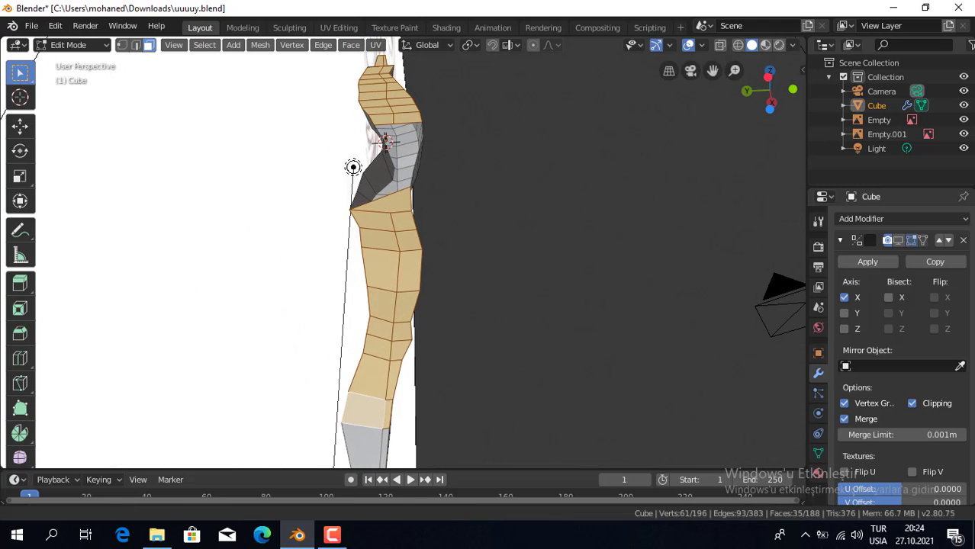
# Extend the face selection down the shin and ankle to the top and front of the foot
pyautogui.moveTo(357, 172); pyautogui.dragTo(397, 190, button='middle')
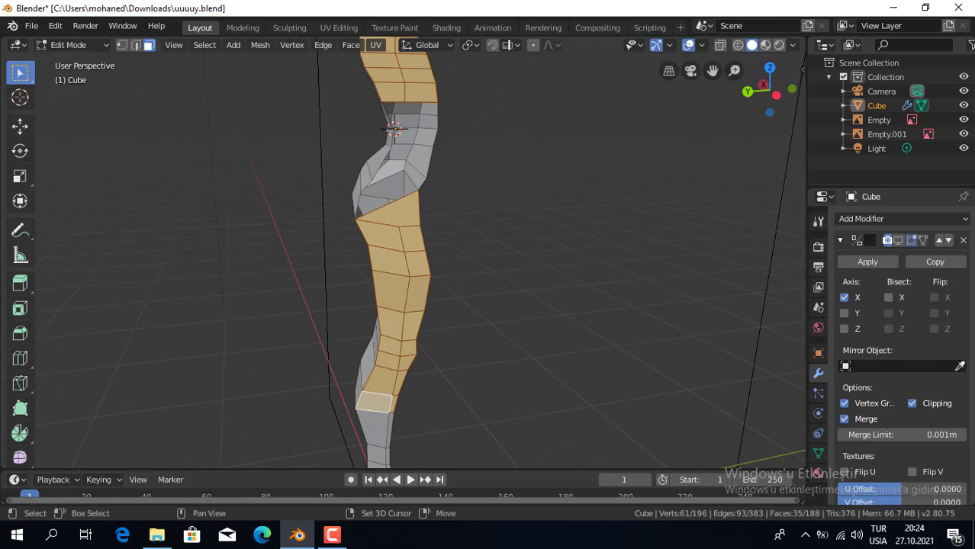
pyautogui.keyDown('shift'); pyautogui.moveTo(393, 305); pyautogui.dragTo(393, 137, button='middle'); pyautogui.keyUp('shift')
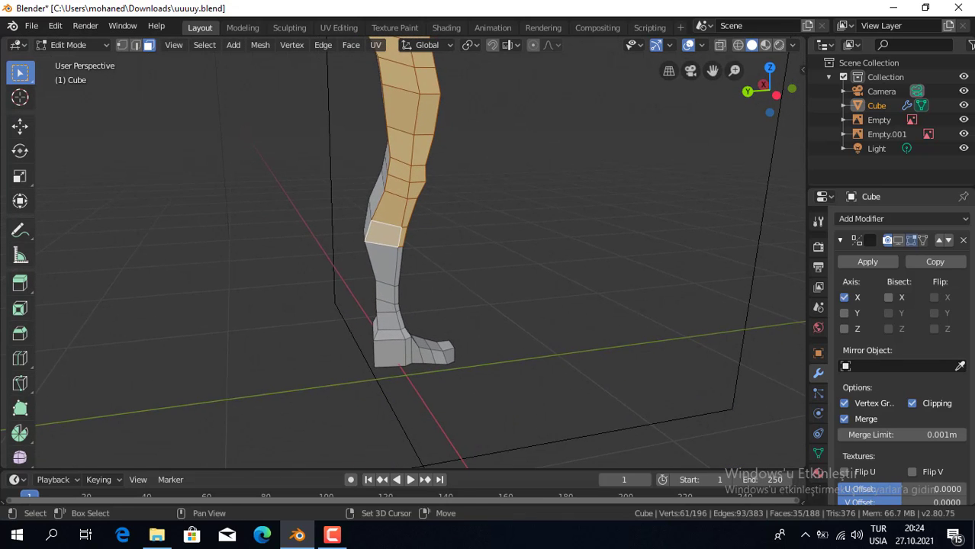
pyautogui.keyDown('shift'); pyautogui.click(382, 263); pyautogui.keyUp('shift')
pyautogui.keyDown('shift'); pyautogui.click(398, 267); pyautogui.keyUp('shift')
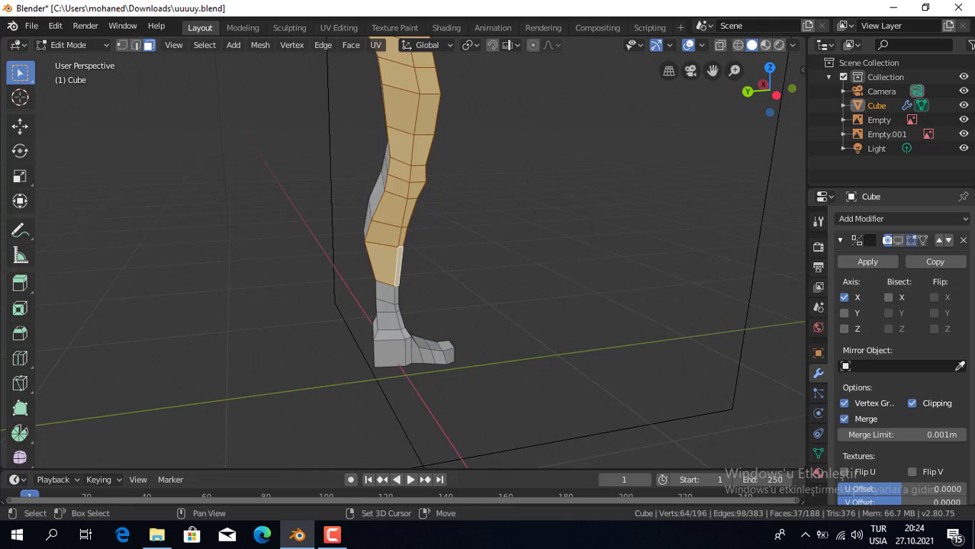
pyautogui.keyDown('shift'); pyautogui.click(386, 292); pyautogui.keyUp('shift')
pyautogui.keyDown('shift'); pyautogui.click(396, 299); pyautogui.keyUp('shift')
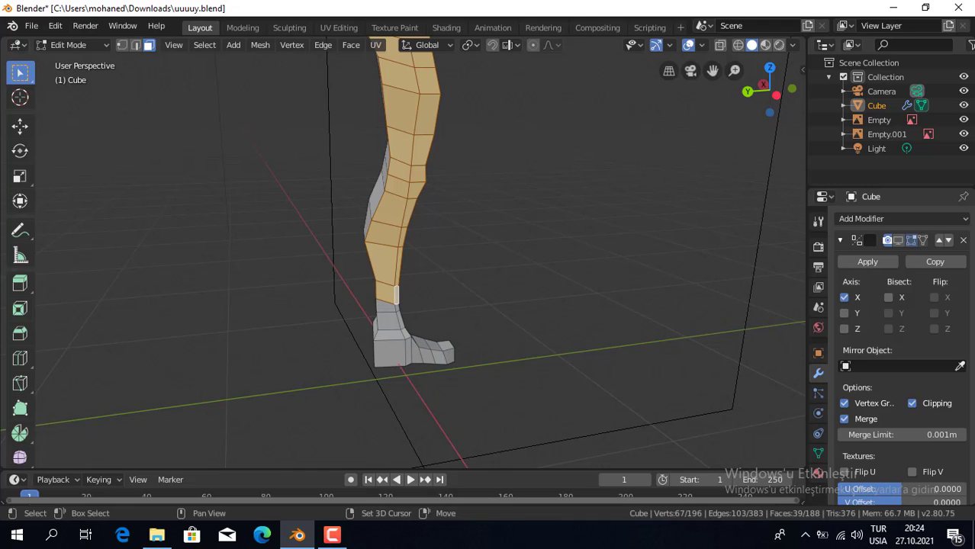
pyautogui.keyDown('shift'); pyautogui.click(385, 307); pyautogui.keyUp('shift')
pyautogui.keyDown('shift'); pyautogui.click(377, 316); pyautogui.keyUp('shift')
pyautogui.keyDown('shift'); pyautogui.click(388, 322); pyautogui.keyUp('shift')
pyautogui.keyDown('shift'); pyautogui.click(400, 321); pyautogui.keyUp('shift')
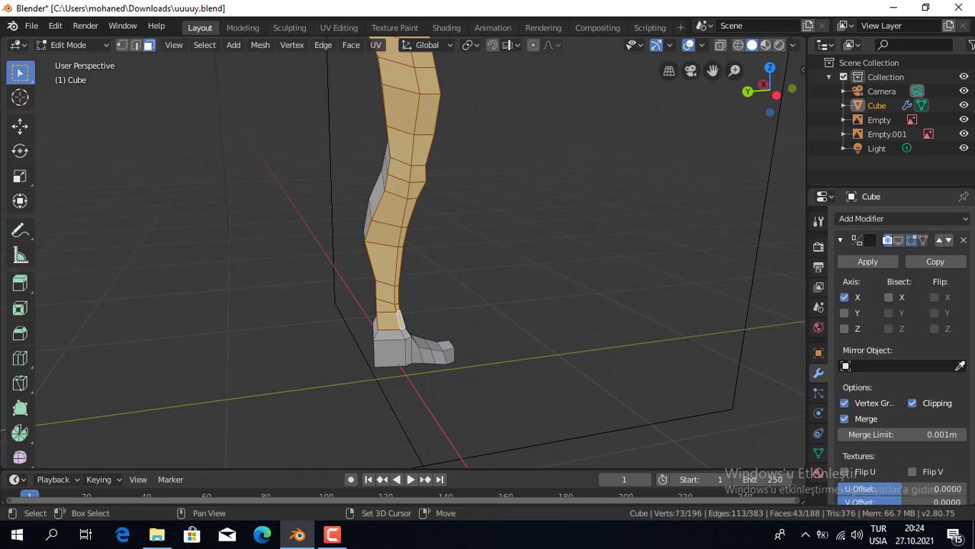
pyautogui.keyDown('shift'); pyautogui.click(389, 333); pyautogui.keyUp('shift')
pyautogui.keyDown('shift'); pyautogui.click(405, 334); pyautogui.keyUp('shift')
pyautogui.keyDown('shift'); pyautogui.click(389, 353); pyautogui.keyUp('shift')
# Deselect the foot faces and the shin faces above them
pyautogui.keyDown('shift'); pyautogui.click(389, 353); pyautogui.keyUp('shift')
pyautogui.keyDown('shift'); pyautogui.click(389, 334); pyautogui.keyUp('shift')
pyautogui.keyDown('shift'); pyautogui.click(388, 334); pyautogui.keyUp('shift')
pyautogui.keyDown('shift'); pyautogui.click(388, 334); pyautogui.keyUp('shift')
pyautogui.keyDown('shift'); pyautogui.click(387, 322); pyautogui.keyUp('shift')
pyautogui.keyDown('shift'); pyautogui.click(385, 305); pyautogui.keyUp('shift')
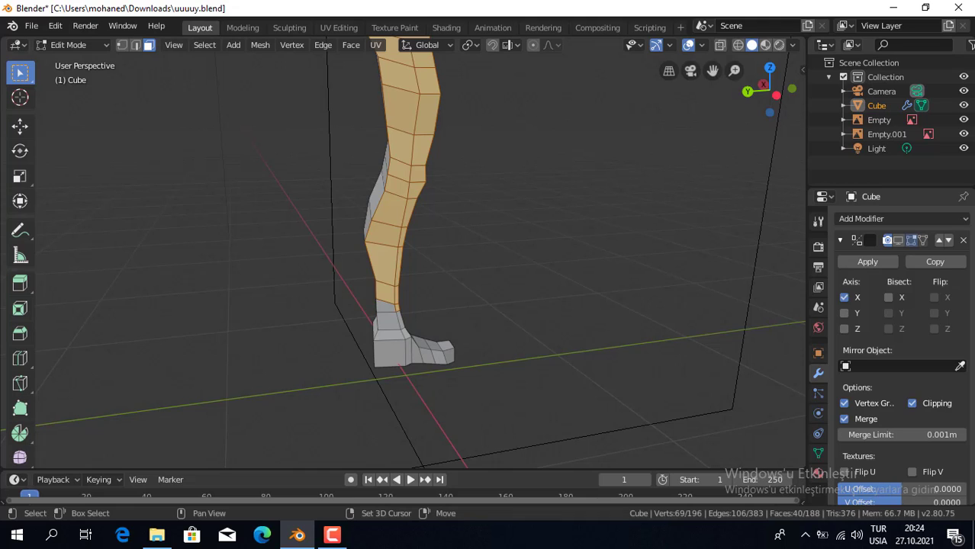
pyautogui.keyDown('shift'); pyautogui.click(384, 291); pyautogui.keyUp('shift')
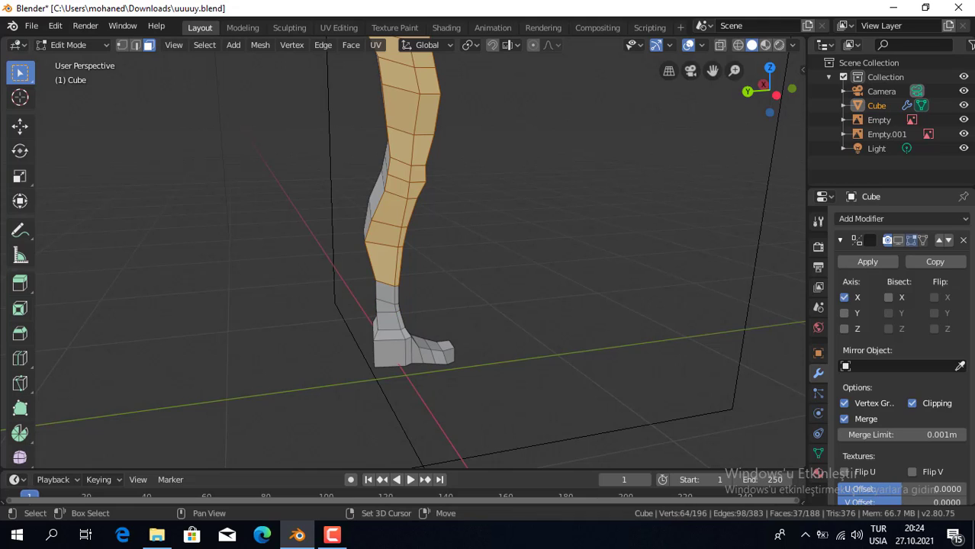
pyautogui.keyDown('shift'); pyautogui.click(381, 273); pyautogui.keyUp('shift')
pyautogui.keyDown('shift'); pyautogui.click(380, 254); pyautogui.keyUp('shift')
# Deselect the calf, knee and remaining leg faces up to the thigh
pyautogui.keyDown('shift'); pyautogui.click(399, 263); pyautogui.keyUp('shift')
pyautogui.keyDown('shift'); pyautogui.click(381, 235); pyautogui.keyUp('shift')
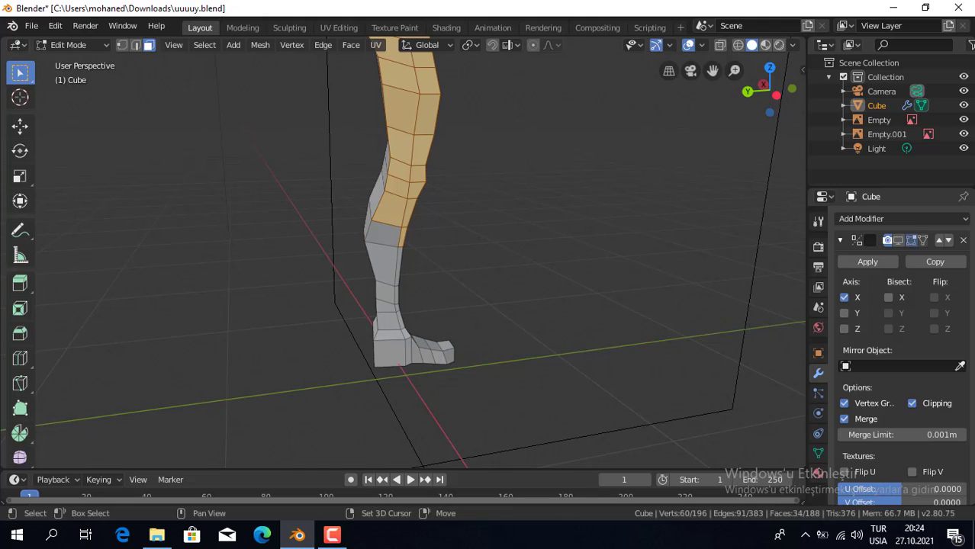
pyautogui.keyDown('shift'); pyautogui.click(388, 207); pyautogui.keyUp('shift')
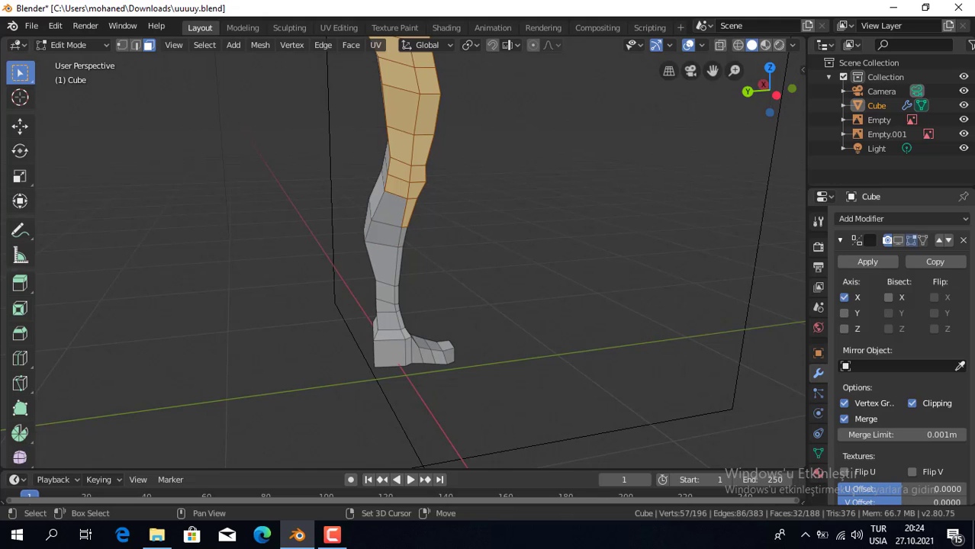
pyautogui.keyDown('shift'); pyautogui.click(410, 212); pyautogui.keyUp('shift')
pyautogui.keyDown('shift'); pyautogui.click(396, 189); pyautogui.keyUp('shift')
pyautogui.keyDown('shift'); pyautogui.click(416, 190); pyautogui.keyUp('shift')
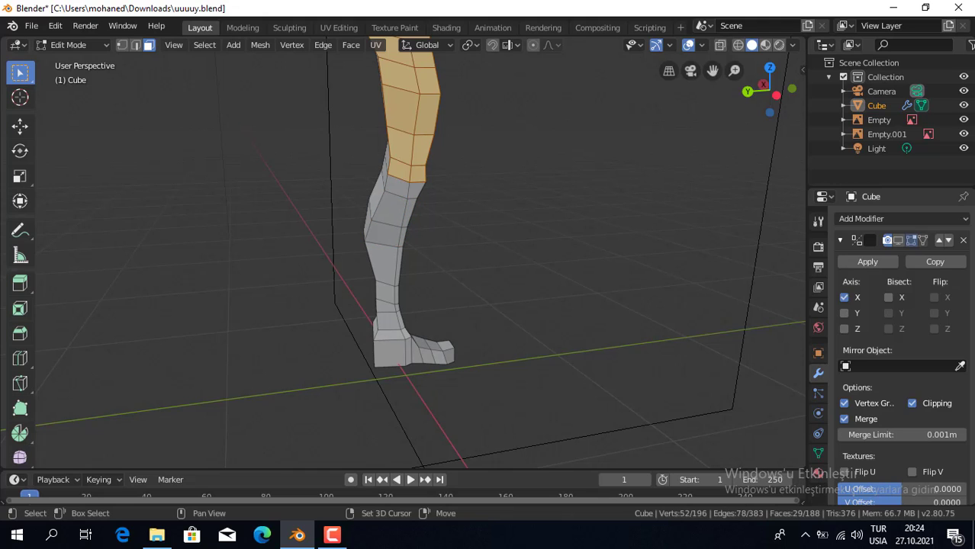
pyautogui.keyDown('shift'); pyautogui.click(399, 170); pyautogui.keyUp('shift')
pyautogui.keyDown('shift'); pyautogui.click(418, 174); pyautogui.keyUp('shift')
# Enable the Mirror modifier's edit-mode display to see the mirrored half while editing
pyautogui.moveTo(420, 252)
pyautogui.mouseDown(button='middle')
pyautogui.moveTo(366, 252)
pyautogui.moveTo(389, 252)
pyautogui.mouseUp(button='middle')
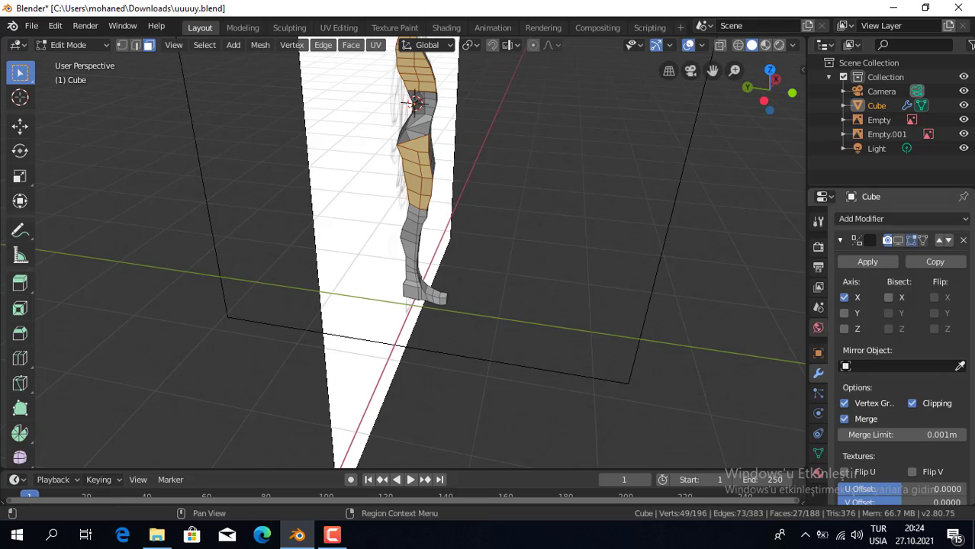
pyautogui.scroll(-1, 915, 473)
pyautogui.scroll(-2, 916, 473)
pyautogui.scroll(1, 900, 344)
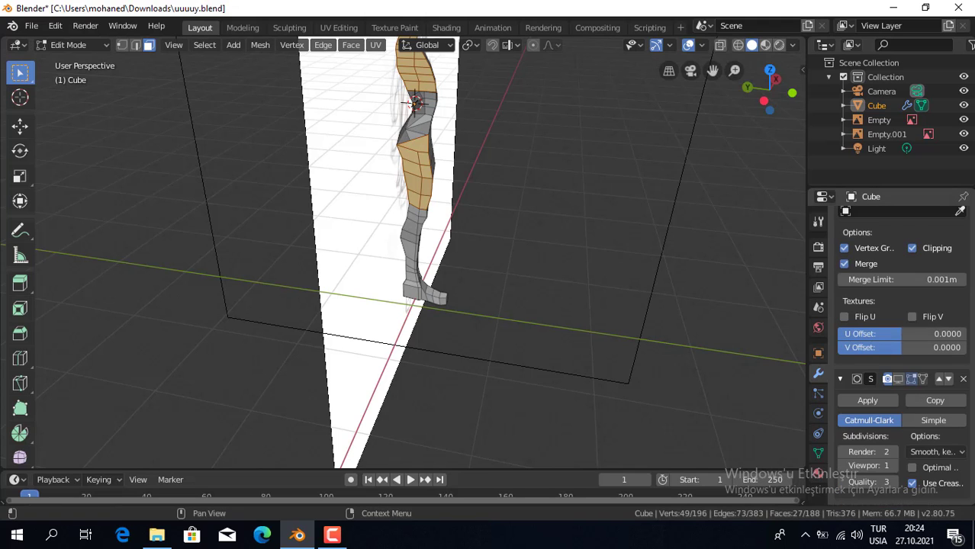
pyautogui.scroll(2, 900, 343)
pyautogui.click(899, 228)
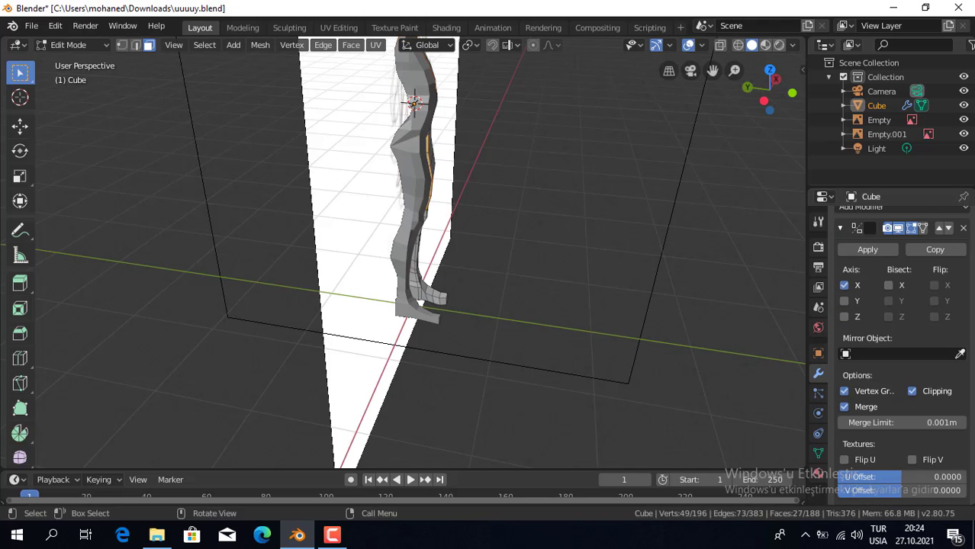
pyautogui.moveTo(412, 251); pyautogui.dragTo(595, 251, button='middle')
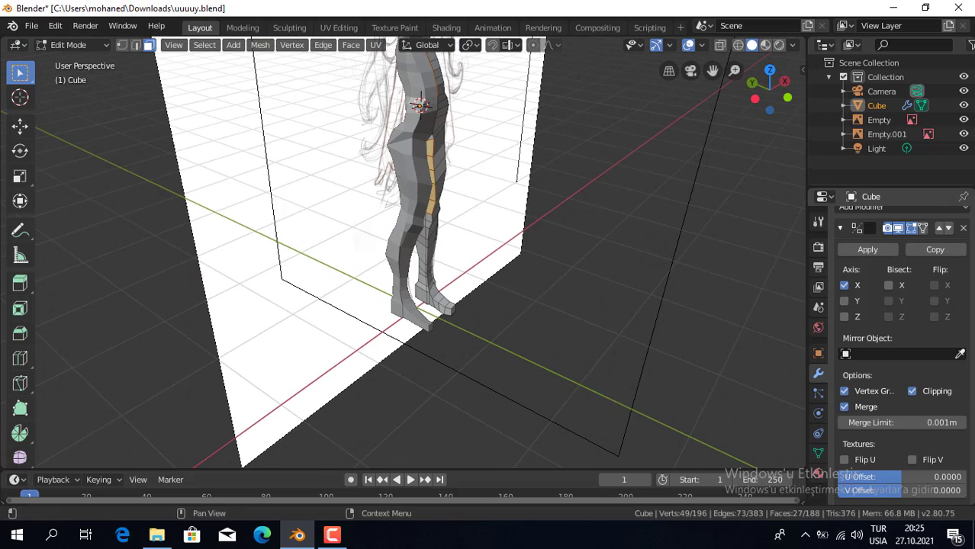
pyautogui.moveTo(458, 252); pyautogui.dragTo(580, 252, button='middle')
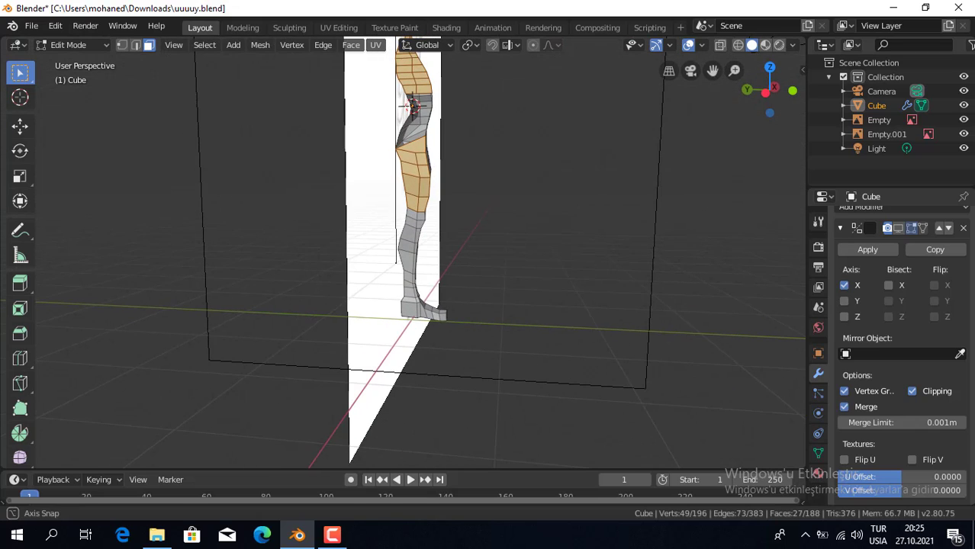
# Deselect the two lower leg rows, delete the selected faces, and turn on on-cage display
pyautogui.keyDown('shift'); pyautogui.click(411, 202); pyautogui.keyUp('shift')
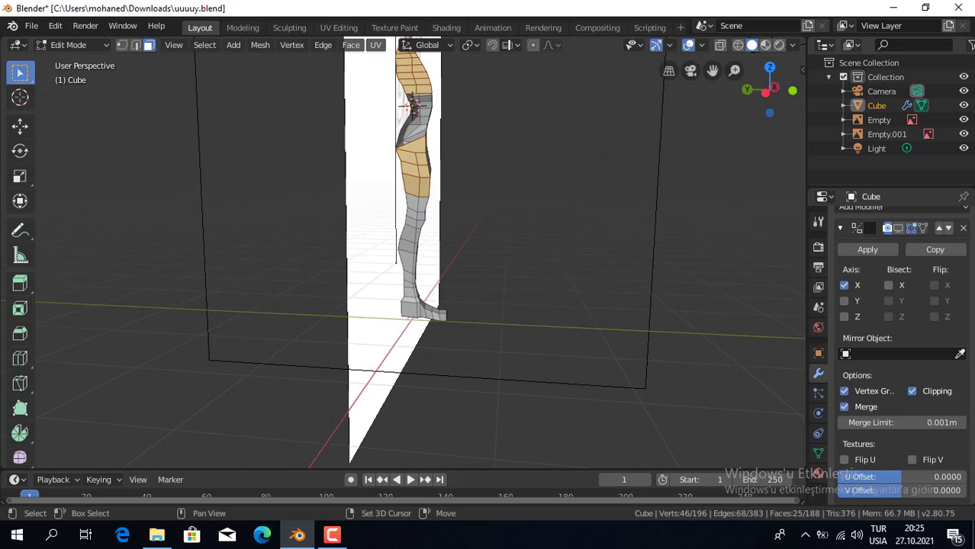
pyautogui.keyDown('shift'); pyautogui.click(424, 187); pyautogui.keyUp('shift')
pyautogui.keyDown('shift'); pyautogui.click(410, 186); pyautogui.keyUp('shift')
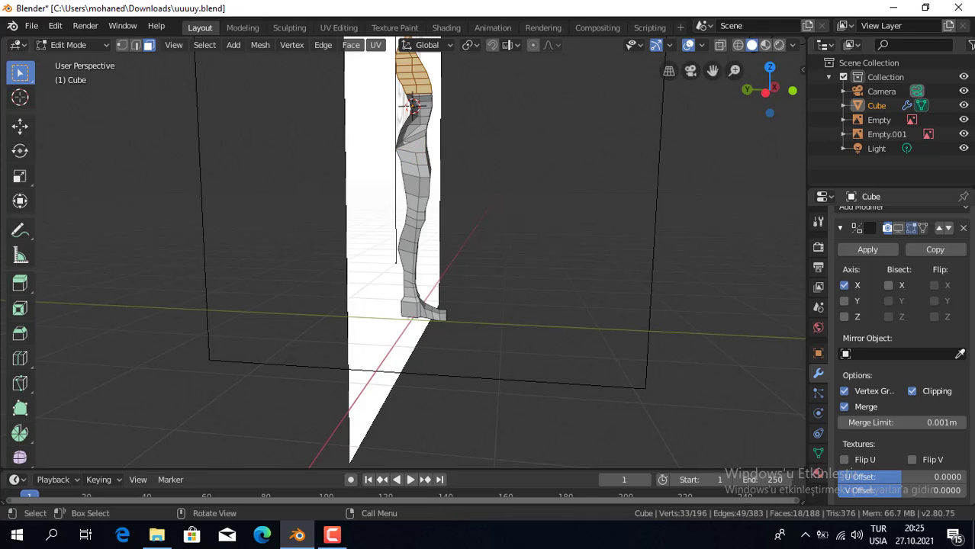
pyautogui.press('x')
pyautogui.press('Down')
pyautogui.press('Return')
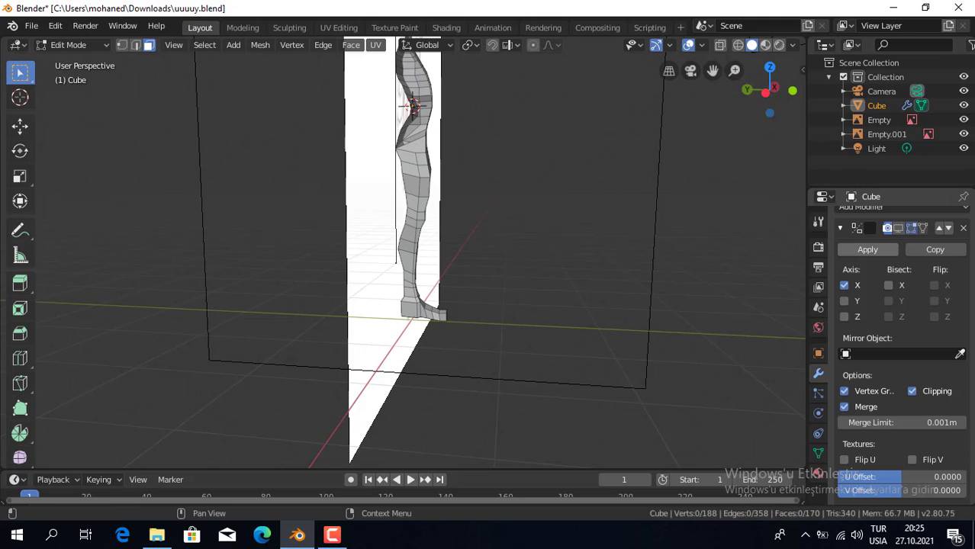
pyautogui.click(898, 228)
# Set subdivision level 1 and show the Subdivision Surface modifier in edit mode
pyautogui.moveTo(420, 252); pyautogui.dragTo(534, 251, button='middle')
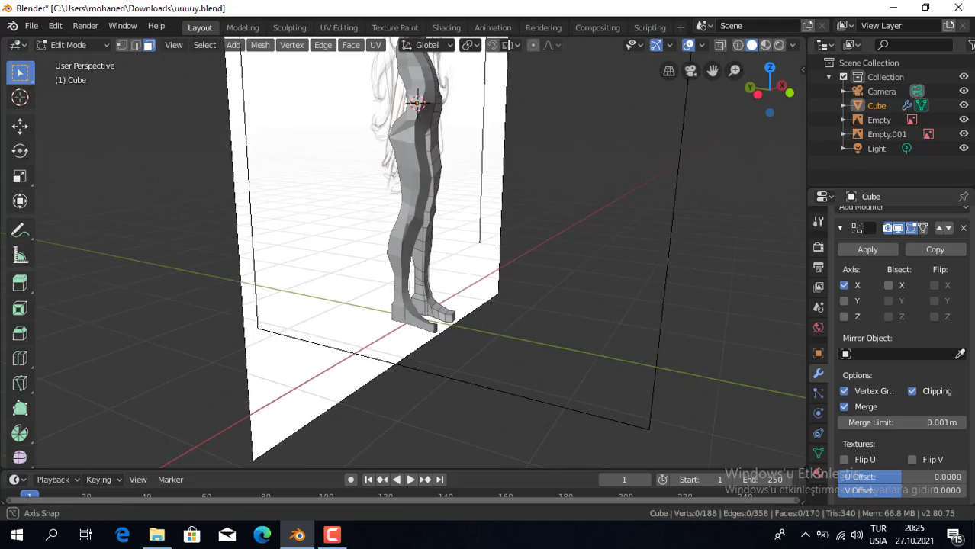
pyautogui.hotkey('ctrl', '1')
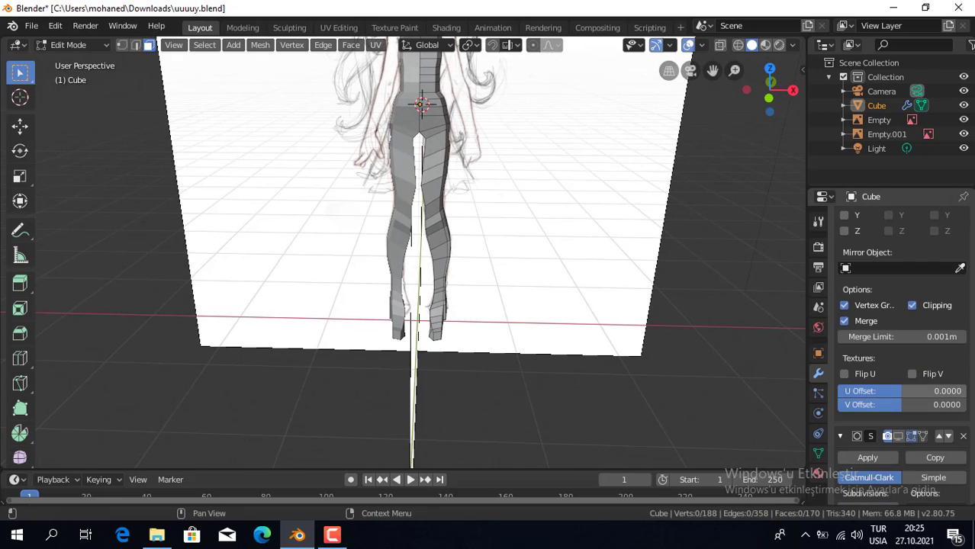
pyautogui.scroll(-2, 900, 343)
pyautogui.scroll(-2, 901, 343)
pyautogui.click(897, 380)
pyautogui.keyDown('shift'); pyautogui.moveTo(419, 252); pyautogui.dragTo(420, 305, button='middle'); pyautogui.keyUp('shift')
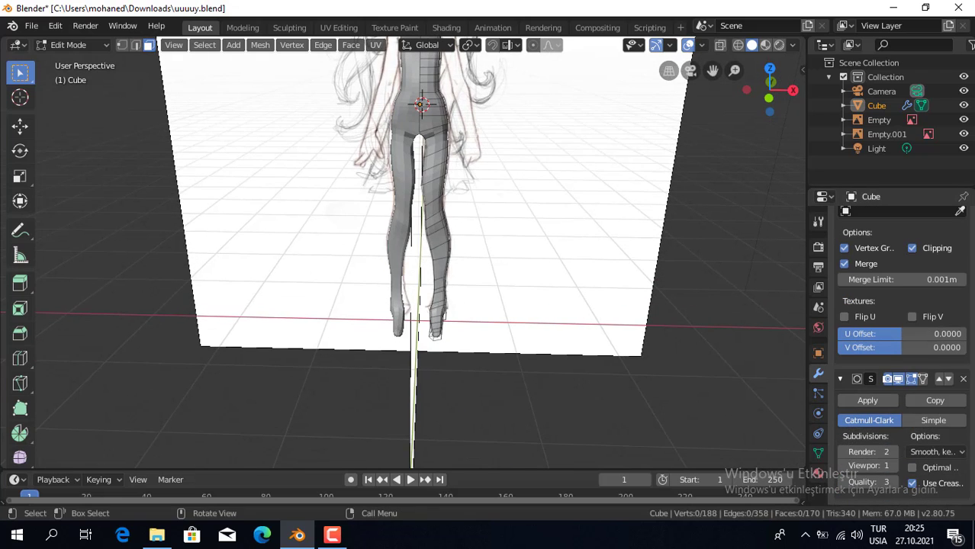
# Orbit and zoom around the legs and figure to check them against the side sketch
pyautogui.scroll(-2, 420, 252)
pyautogui.moveTo(420, 252); pyautogui.dragTo(496, 251, button='middle')
pyautogui.scroll(3, 420, 252)
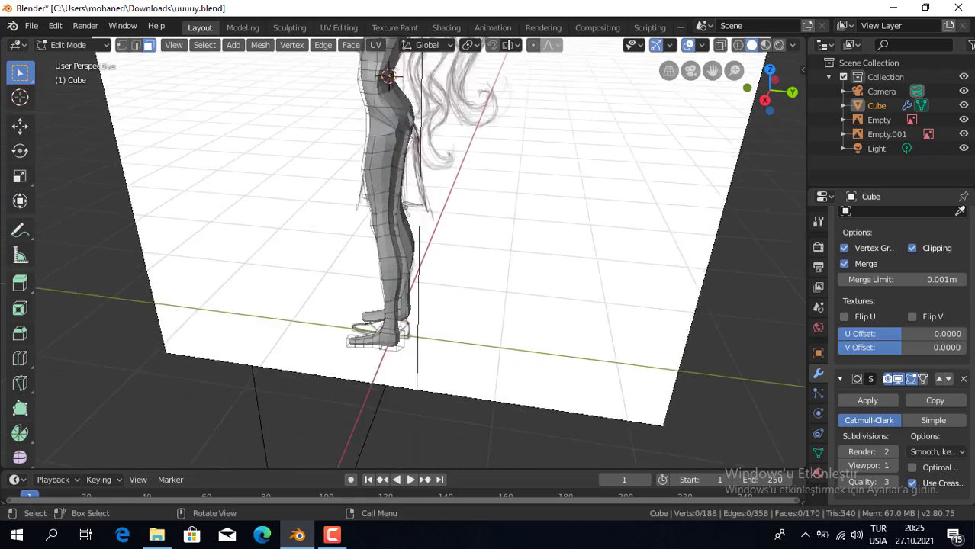
pyautogui.scroll(3, 419, 251)
pyautogui.moveTo(420, 252)
pyautogui.mouseDown(button='middle')
pyautogui.moveTo(382, 228)
pyautogui.moveTo(457, 252)
pyautogui.moveTo(419, 274)
pyautogui.moveTo(496, 252)
pyautogui.moveTo(419, 290)
pyautogui.moveTo(458, 259)
pyautogui.moveTo(580, 244)
pyautogui.mouseUp(button='middle')
pyautogui.scroll(-3, 419, 251)
pyautogui.scroll(3, 420, 251)
pyautogui.scroll(1, 420, 252)
pyautogui.scroll(-2, 419, 252)
pyautogui.scroll(-2, 473, 251)
pyautogui.moveTo(472, 252); pyautogui.dragTo(717, 251, button='middle')
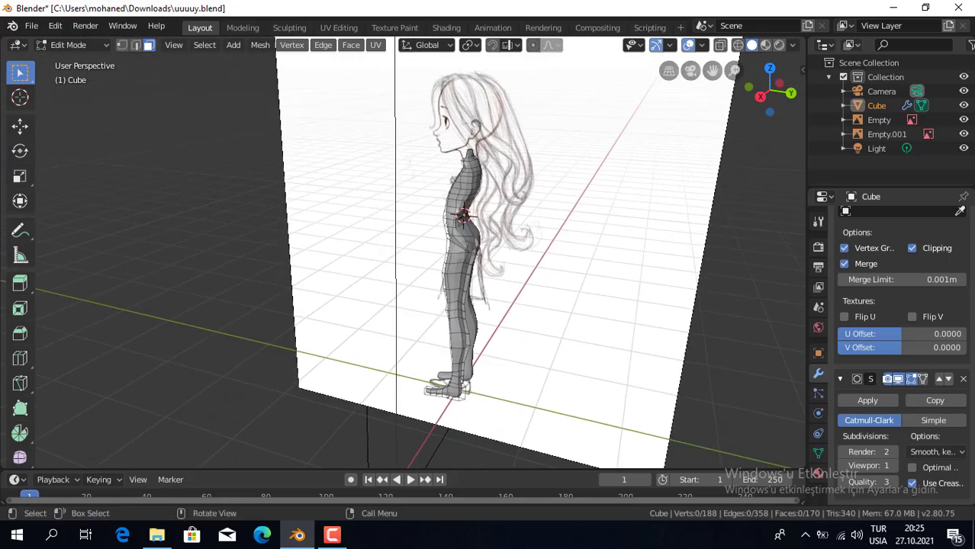